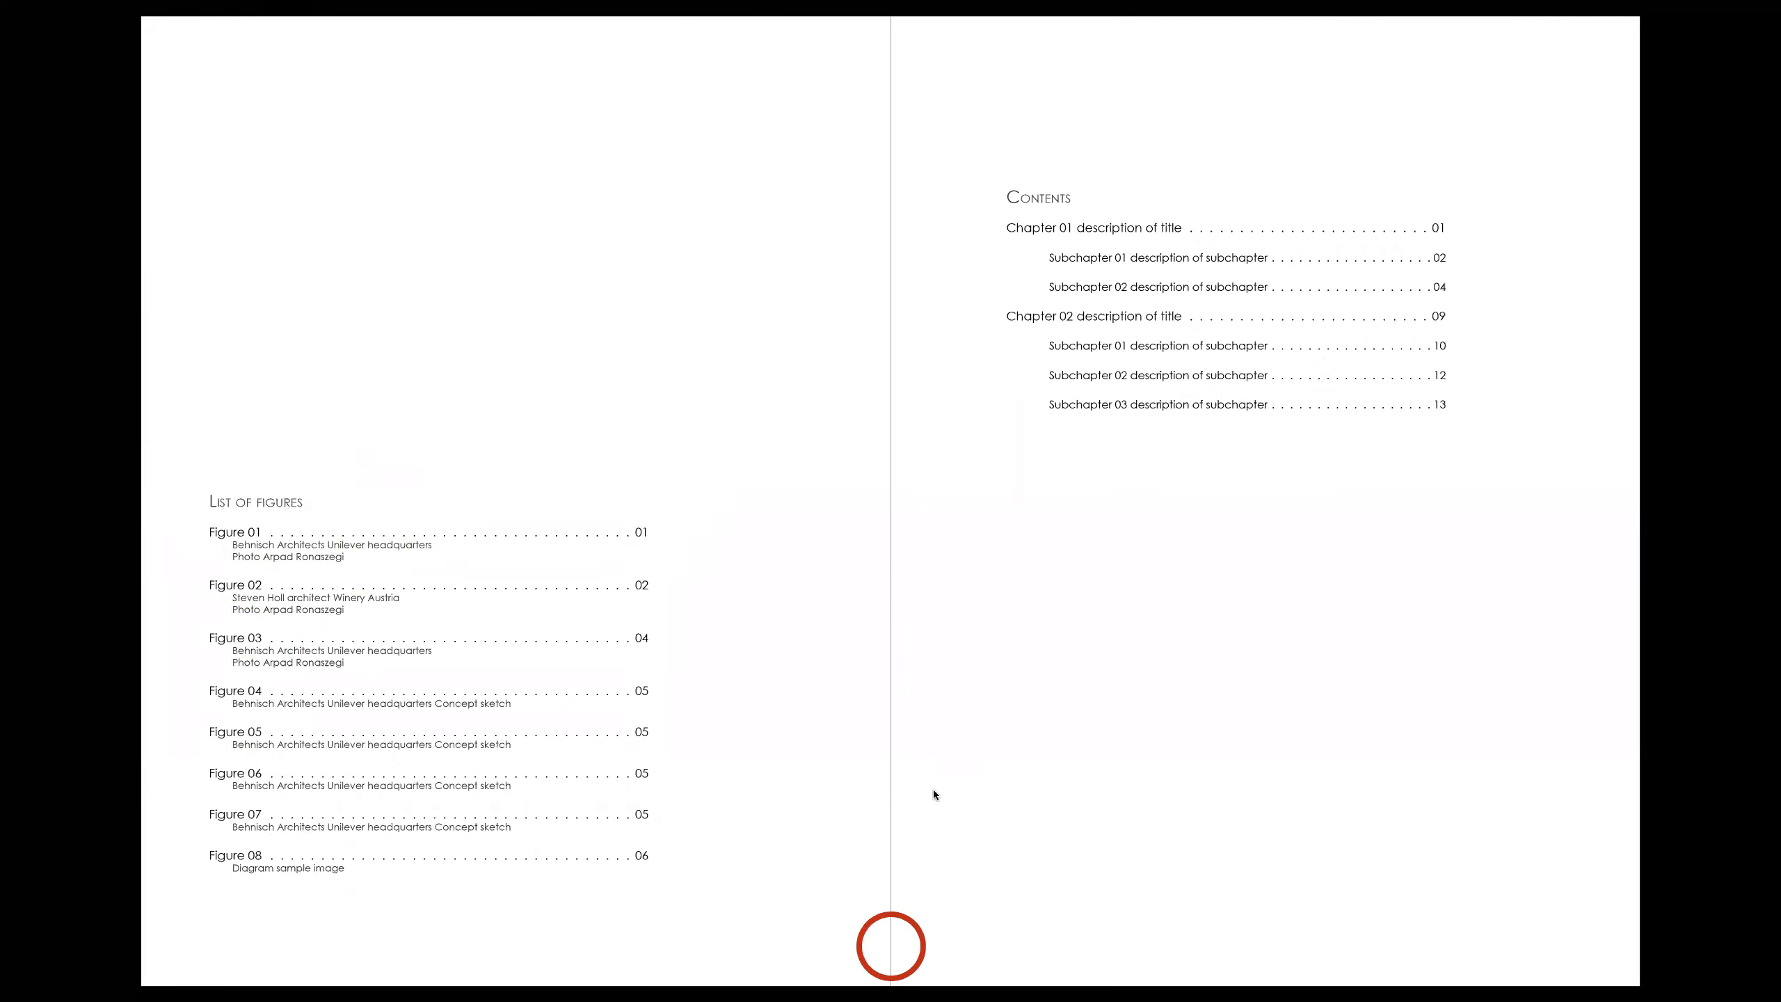
# Leave the full-screen presentation view and look through the Chapter 01 pages containing Figures 01 to 03.
pyautogui.press('Escape')
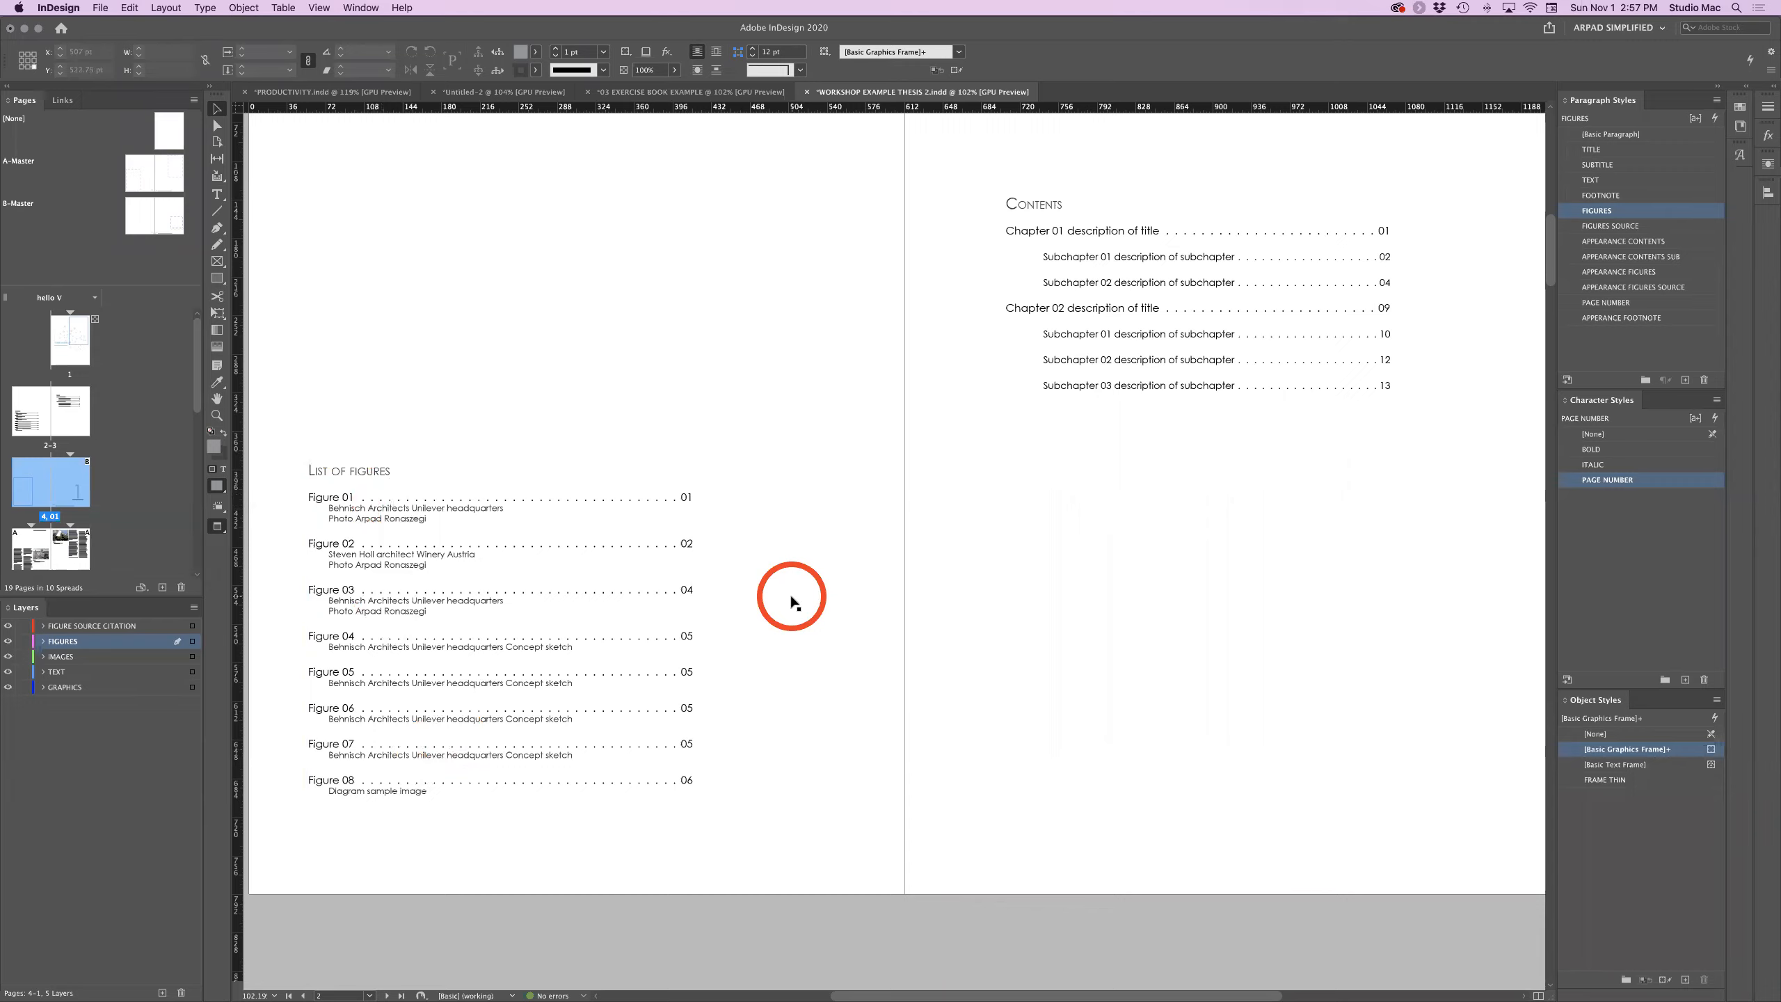
pyautogui.scroll(-5, 792, 598)
pyautogui.scroll(-20, 791, 597)
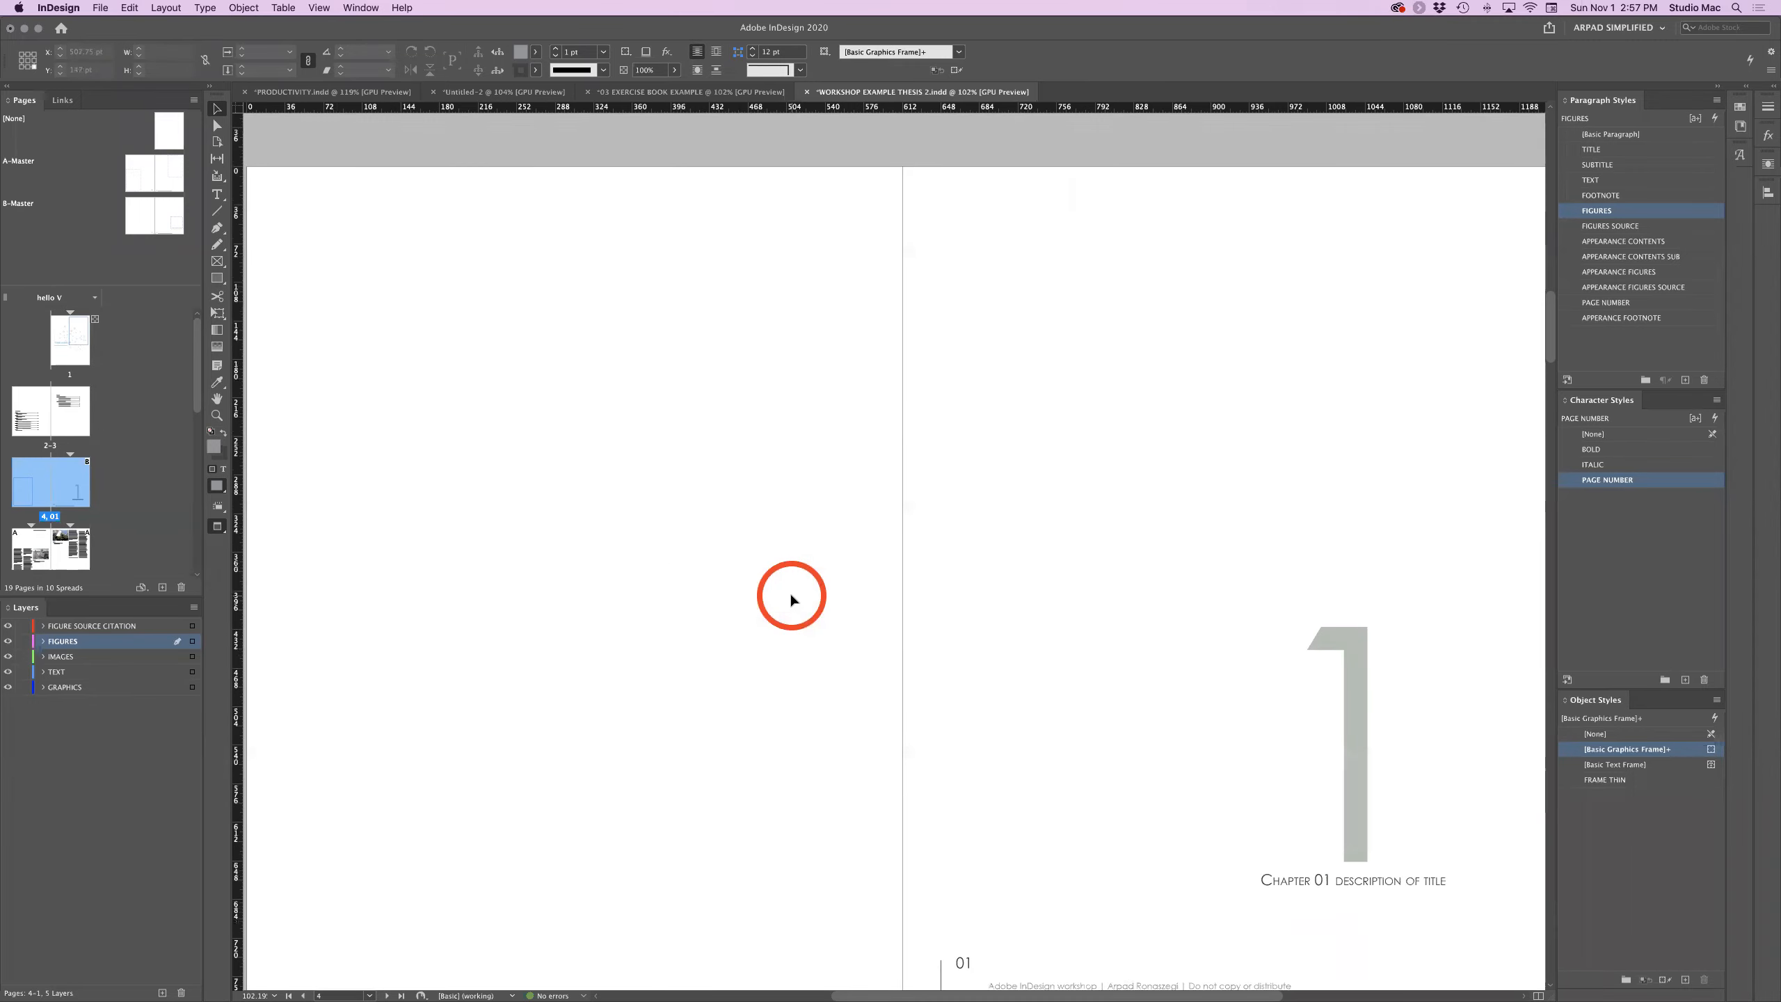
pyautogui.scroll(-6, 791, 597)
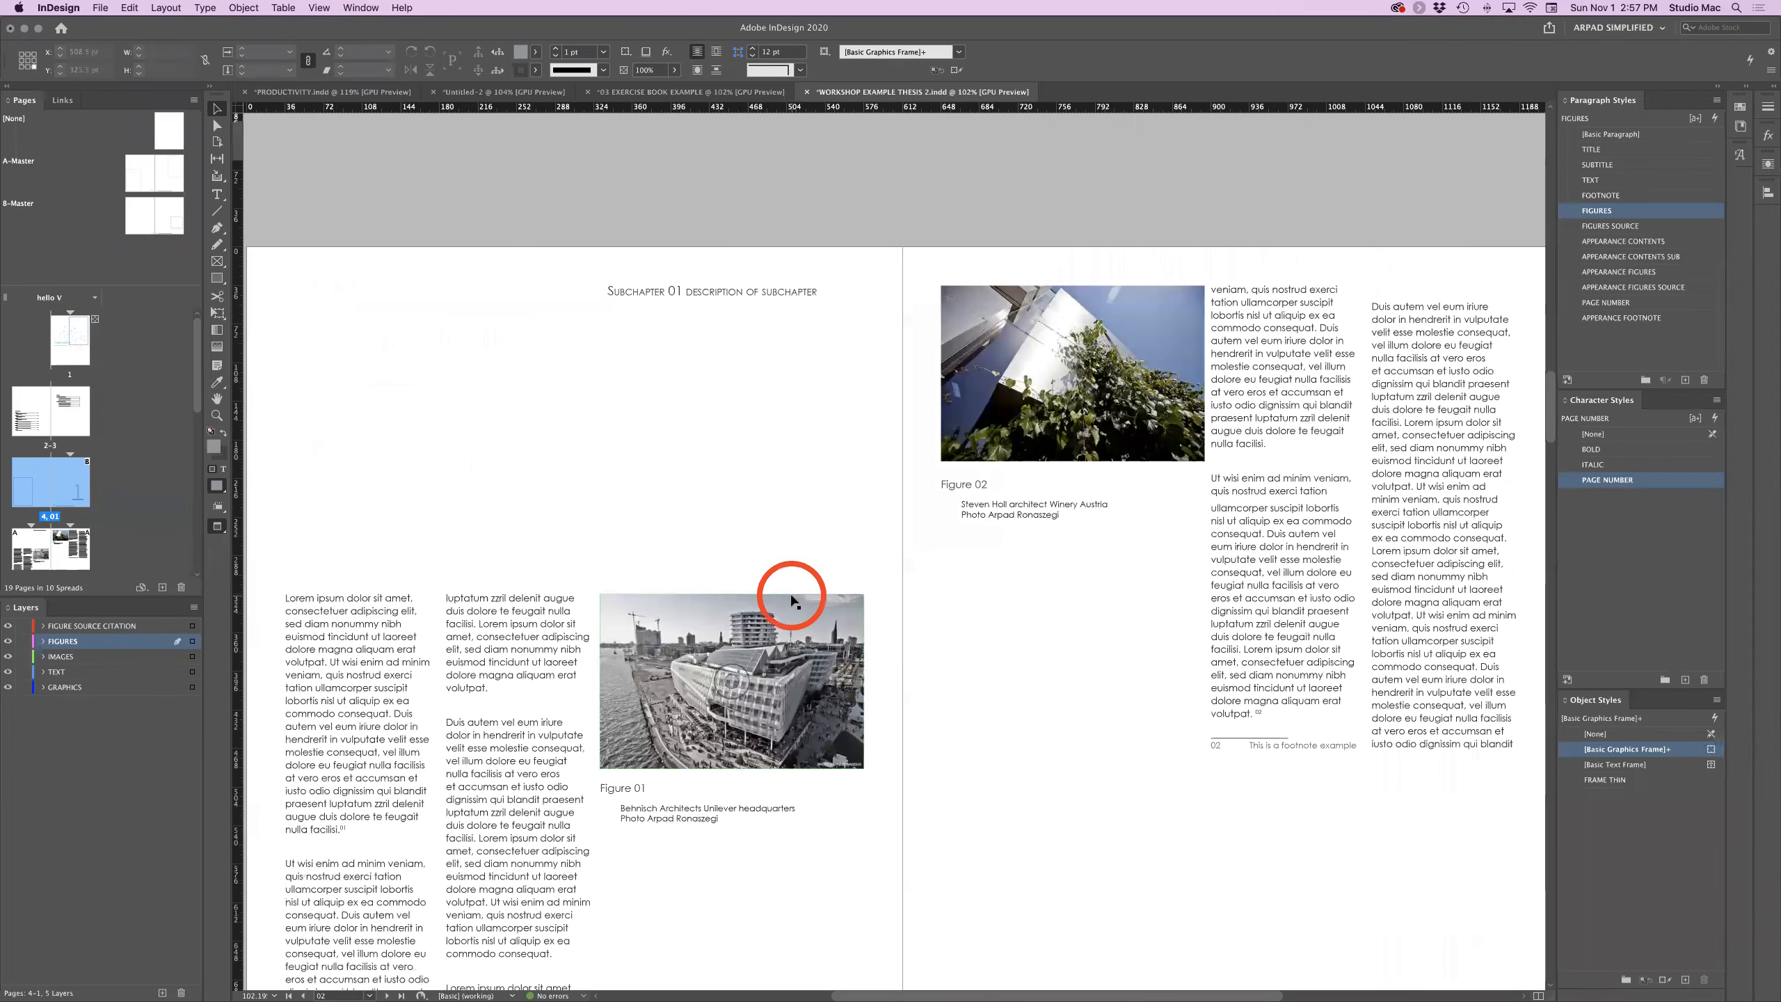
pyautogui.scroll(-2, 791, 597)
pyautogui.scroll(1, 779, 616)
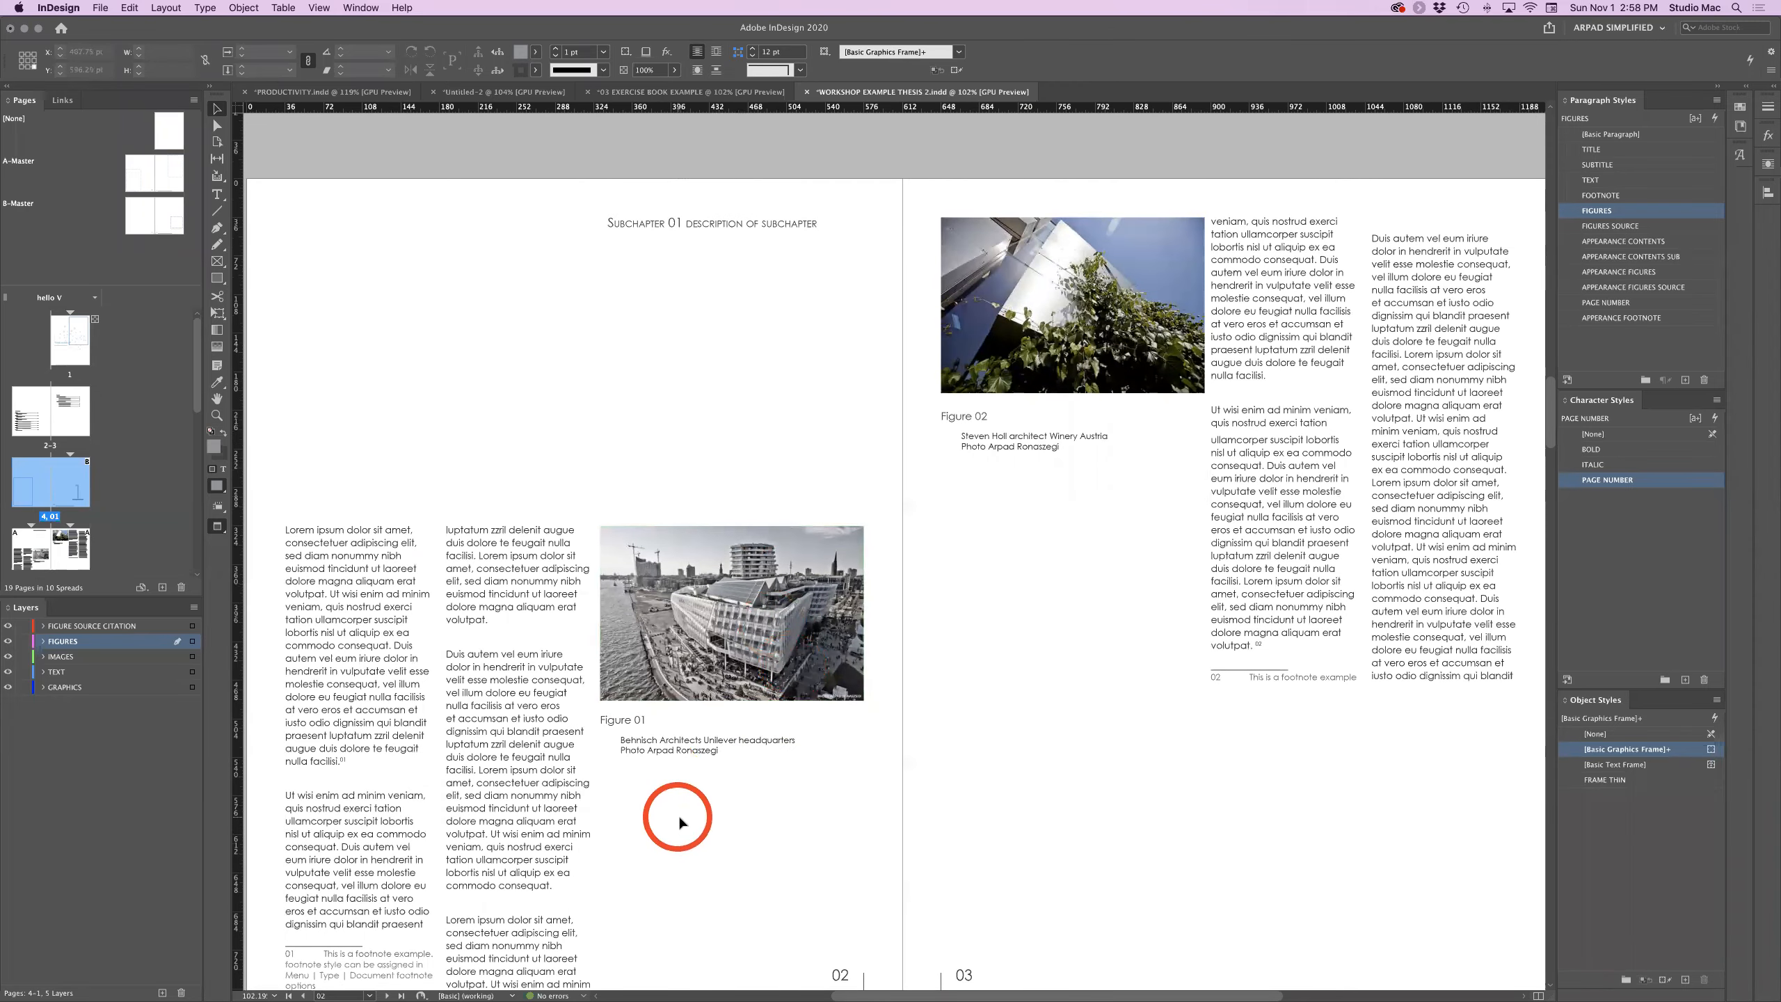
pyautogui.scroll(-15, 679, 821)
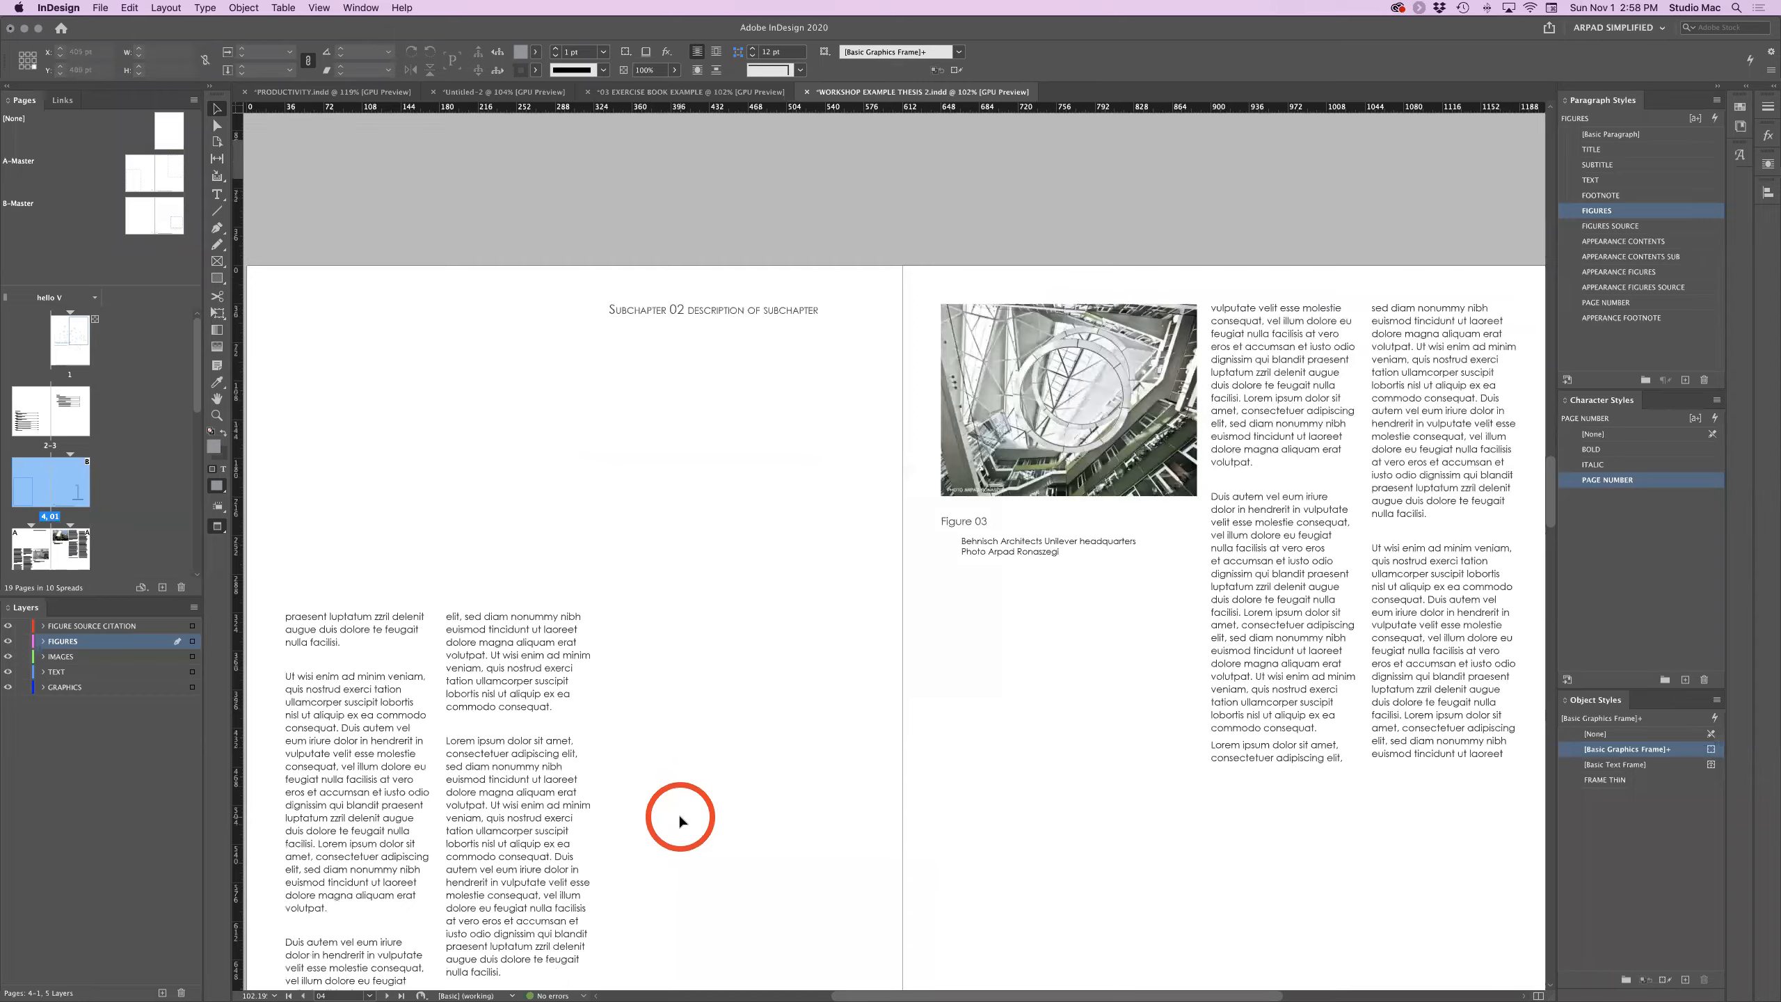
pyautogui.scroll(15, 679, 821)
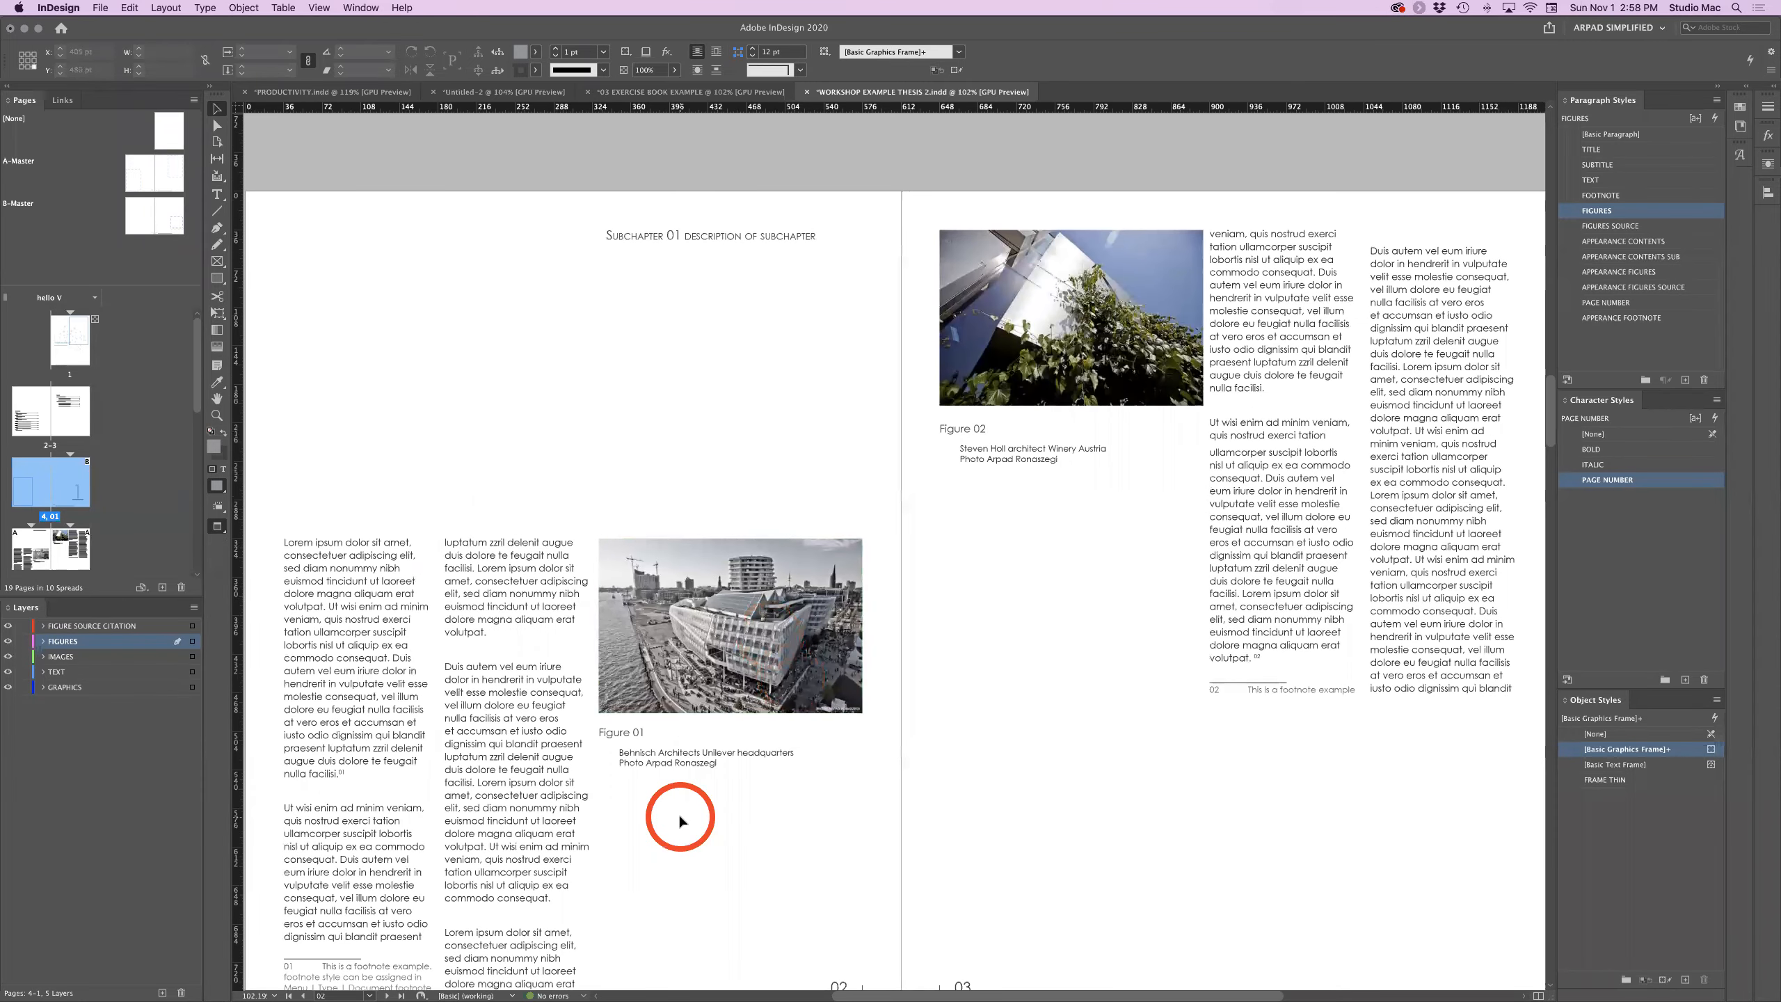
# Compare the paragraph styles assigned to the Figure 01 caption and to the source citation beneath it.
pyautogui.click(645, 745)
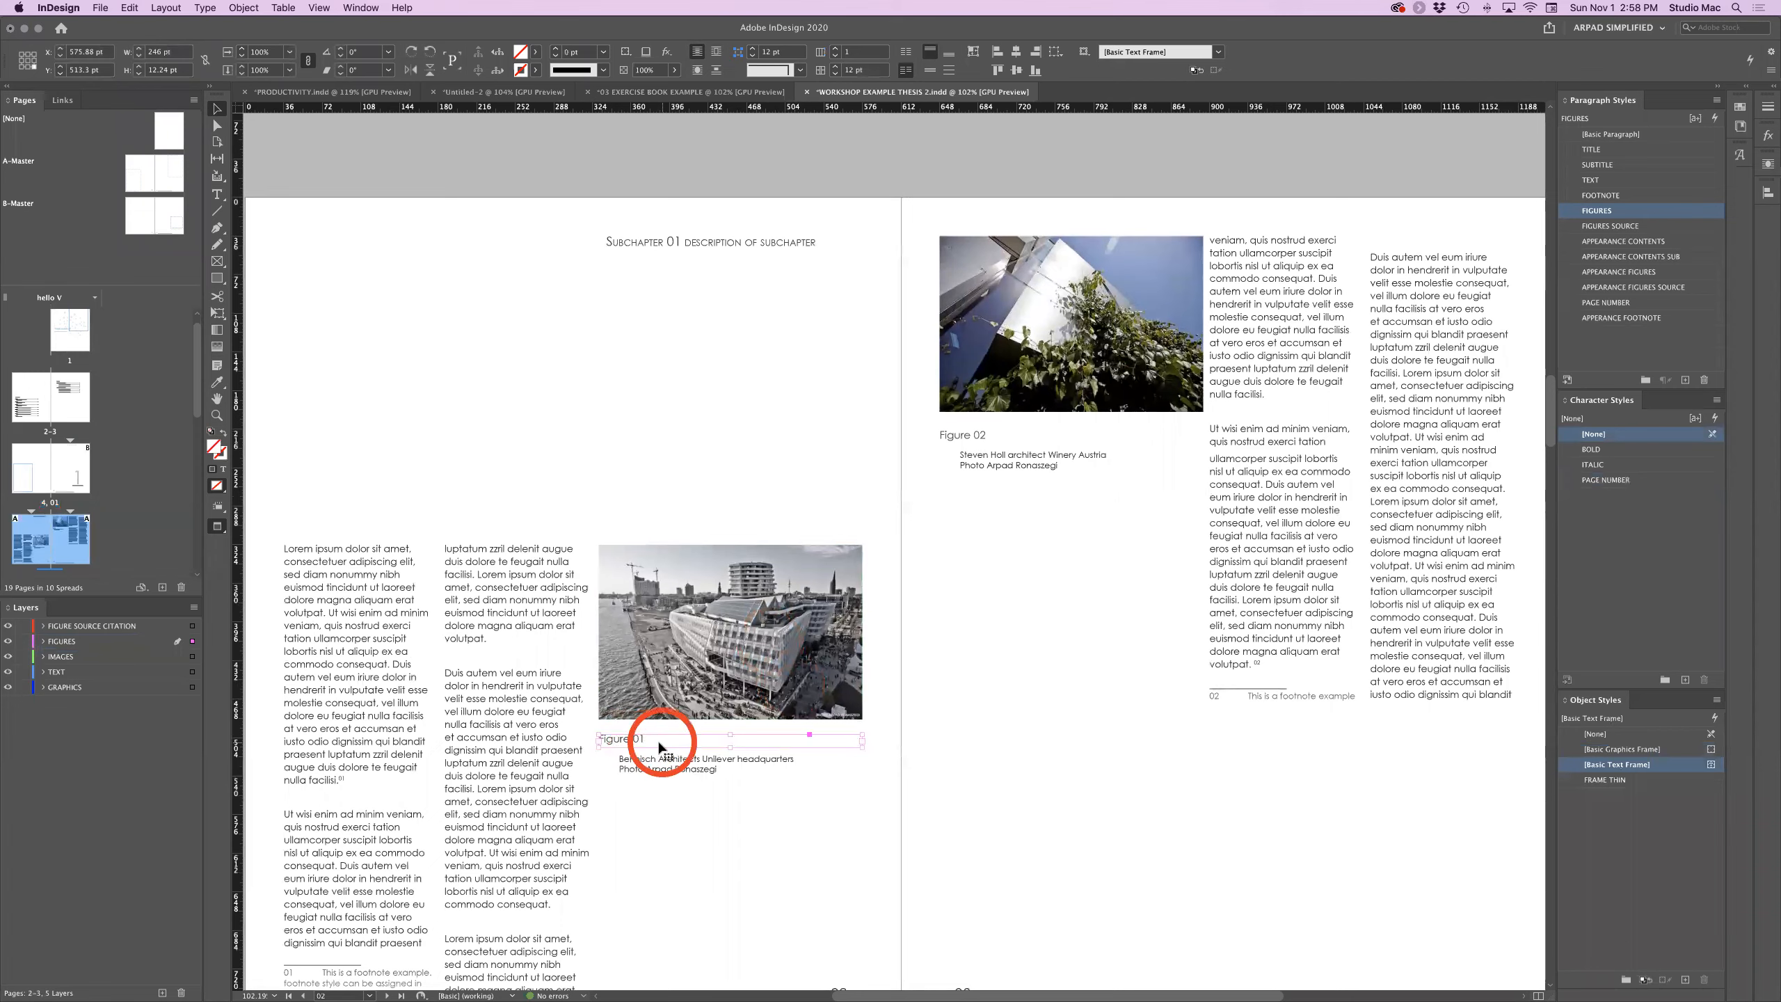
pyautogui.click(655, 676)
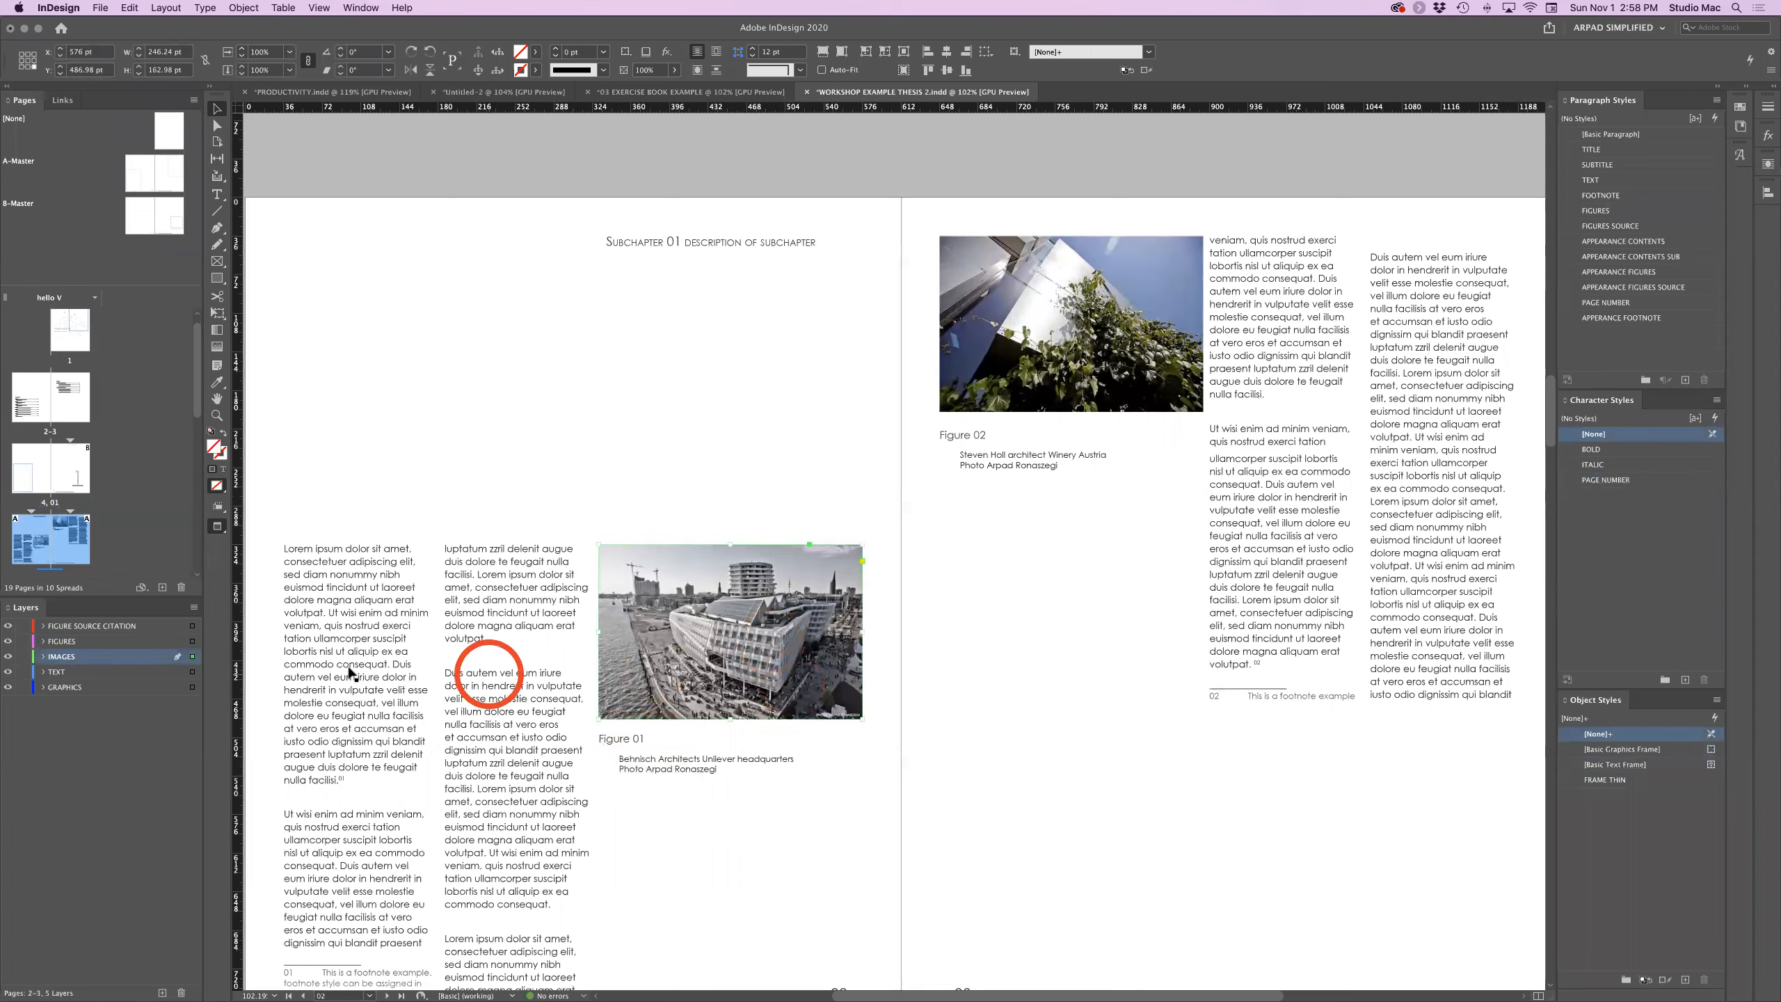
pyautogui.click(661, 737)
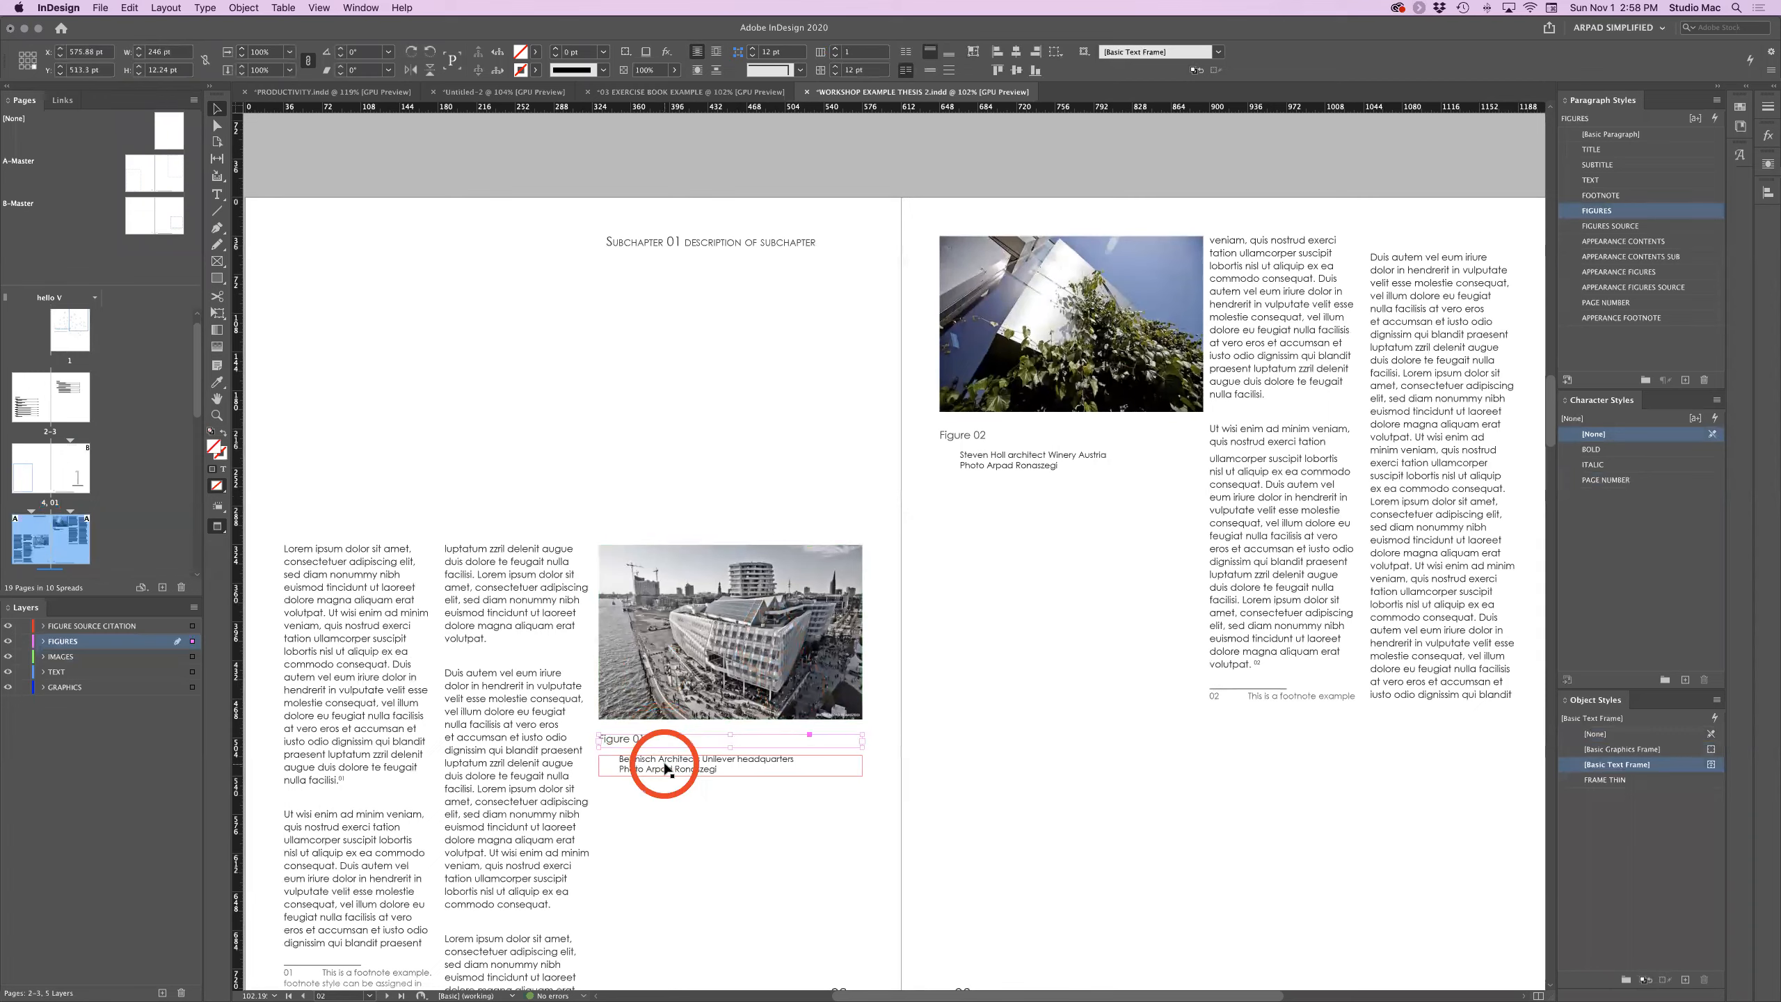
pyautogui.click(666, 769)
pyautogui.click(686, 836)
pyautogui.click(654, 742)
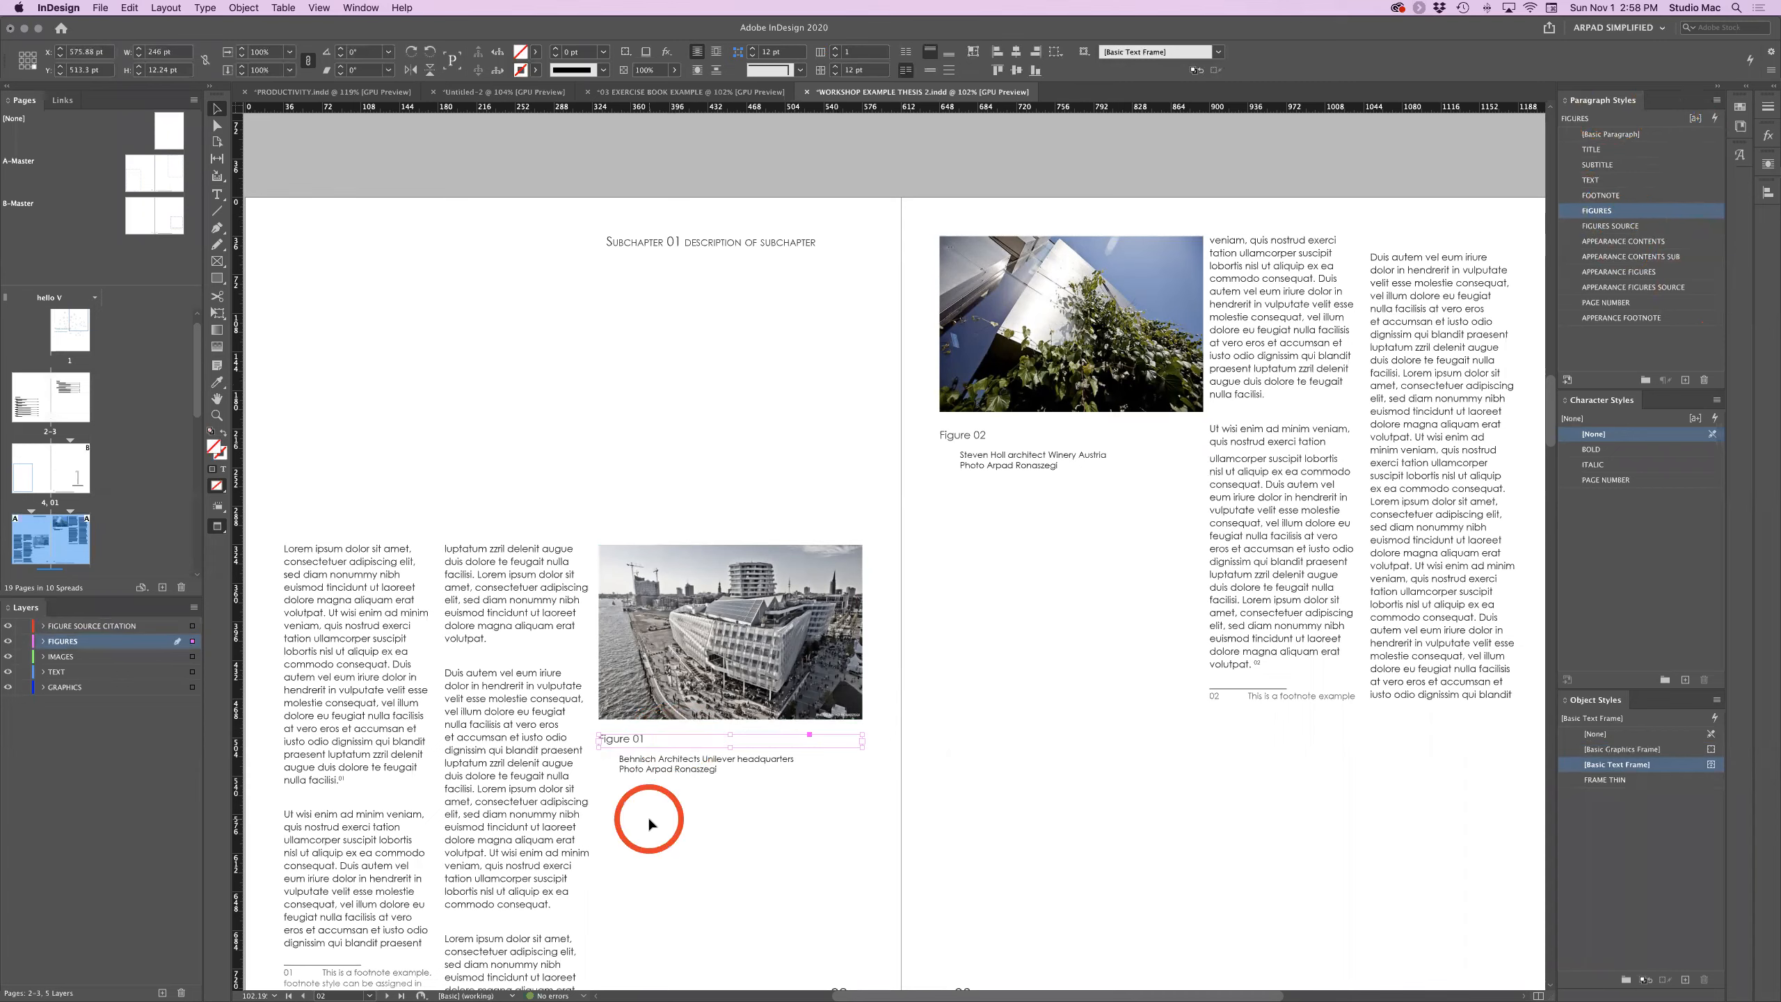
pyautogui.click(649, 768)
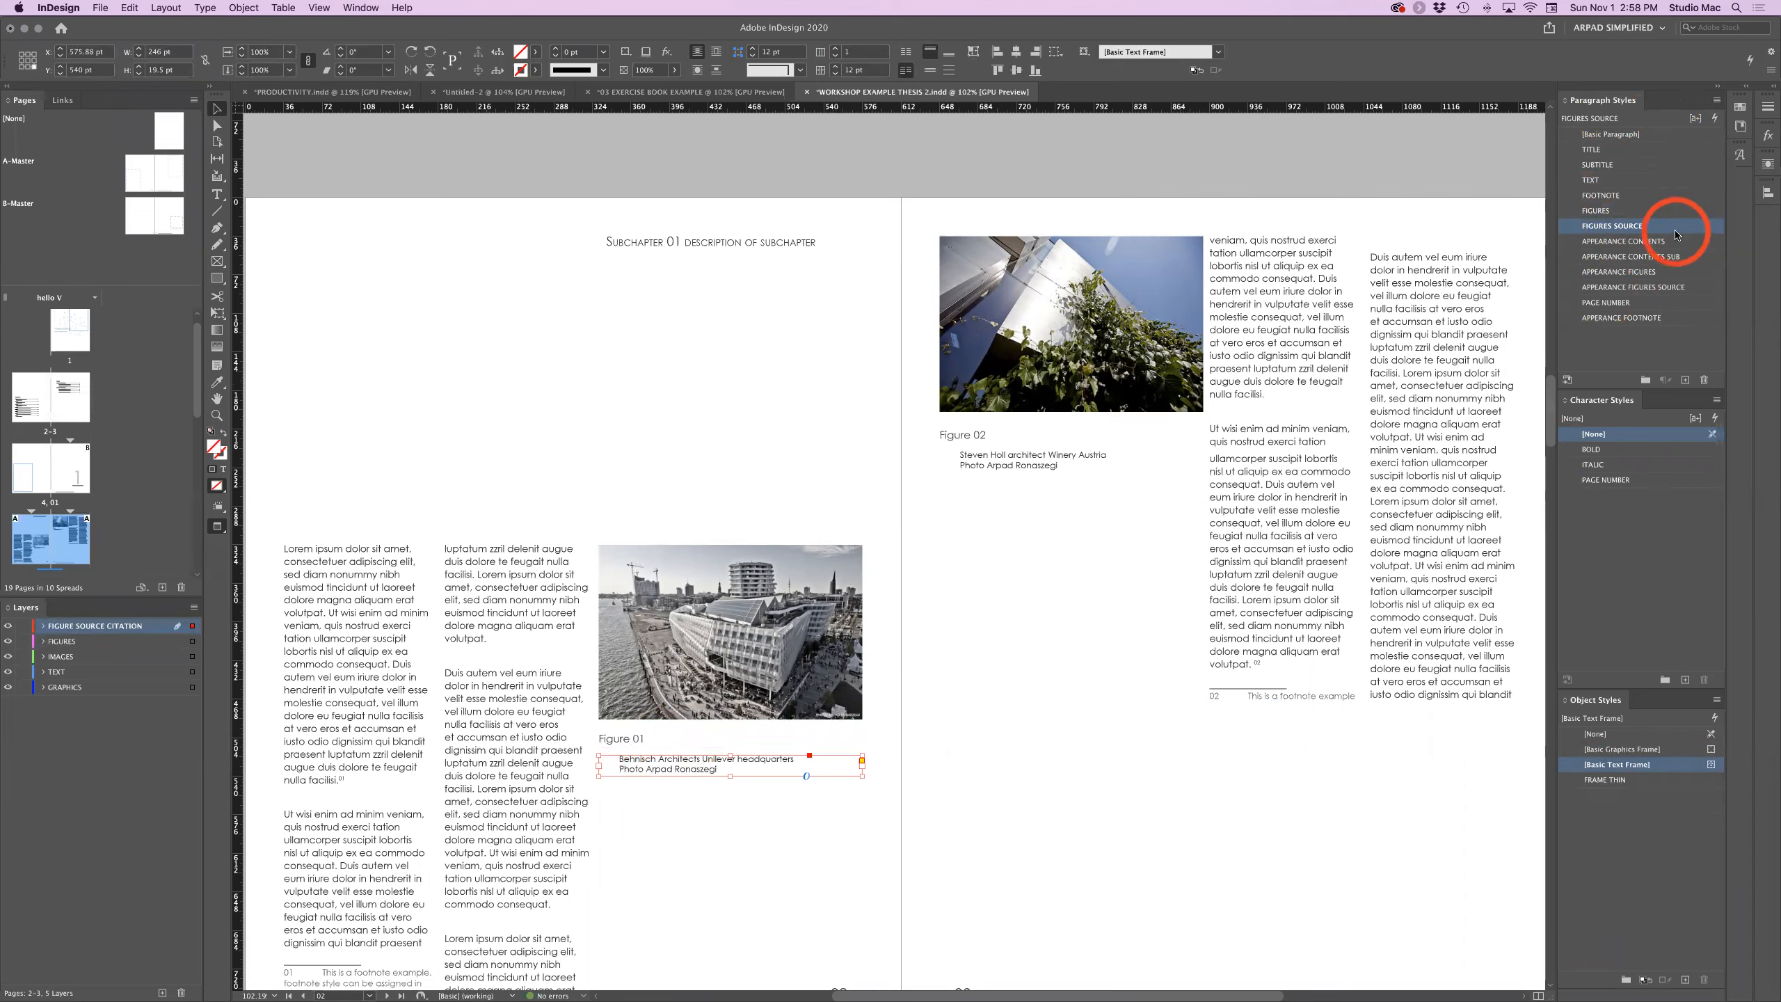
pyautogui.click(705, 835)
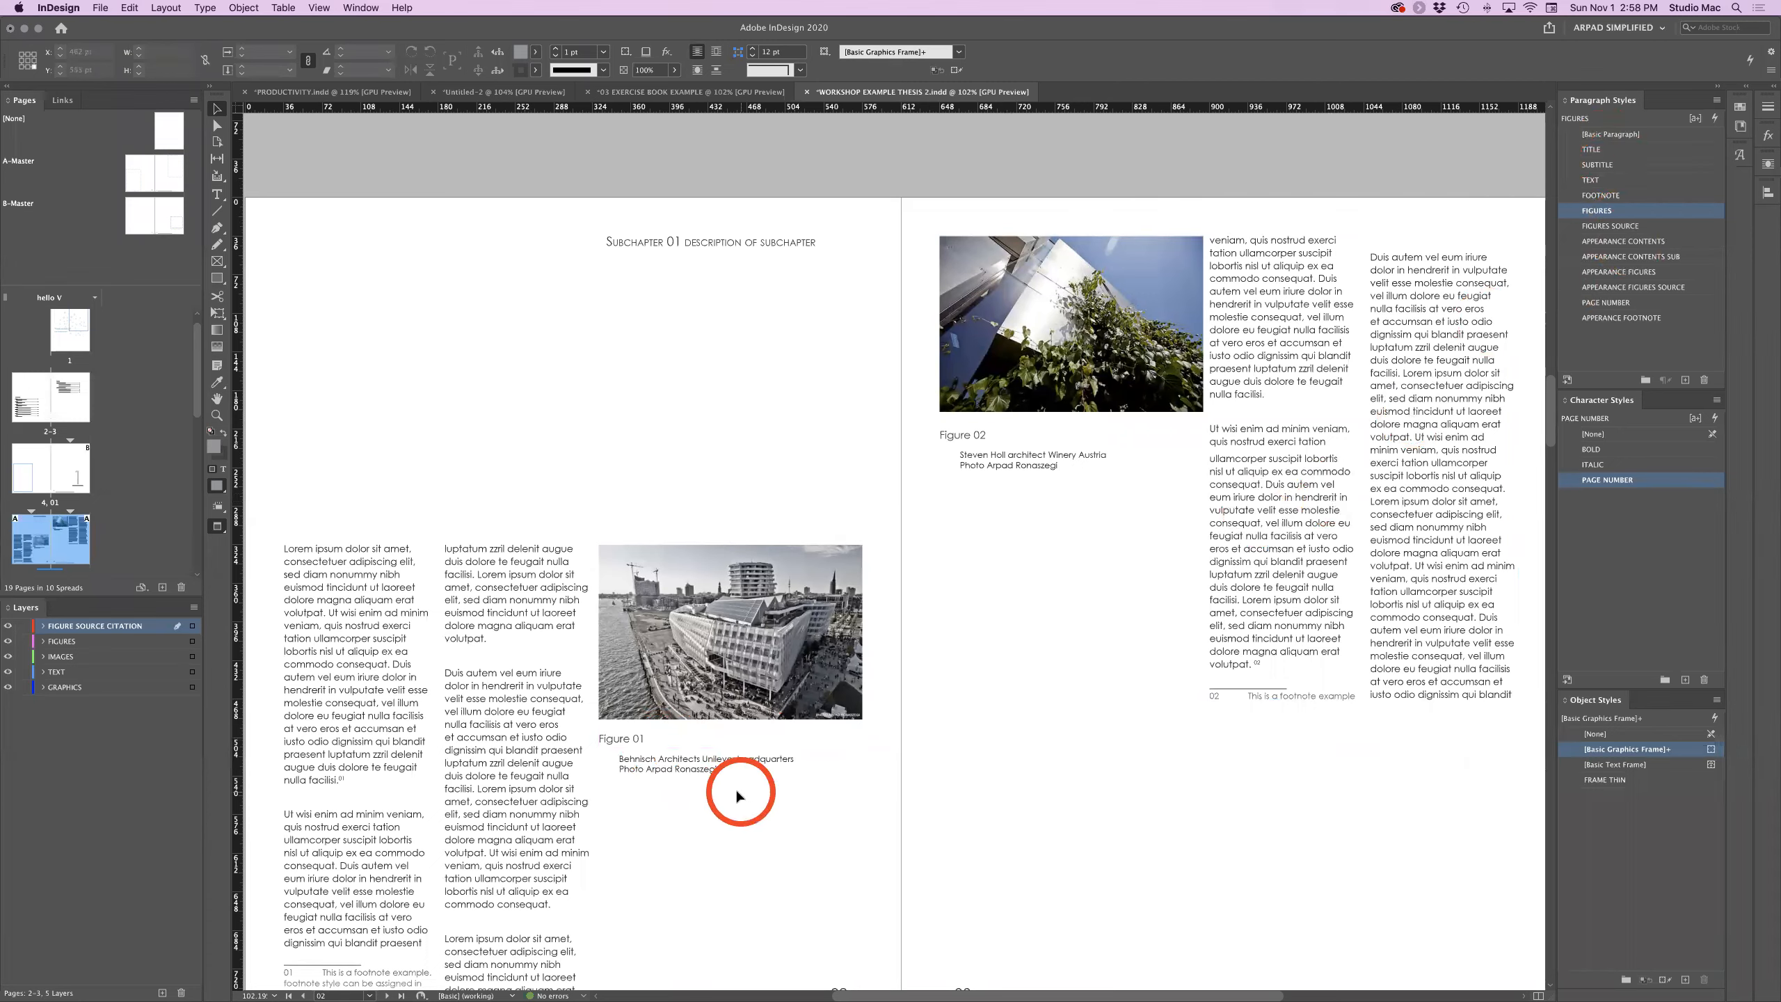
# Check which layers hold the Figure 01 caption and its separate source citation frame.
pyautogui.click(683, 747)
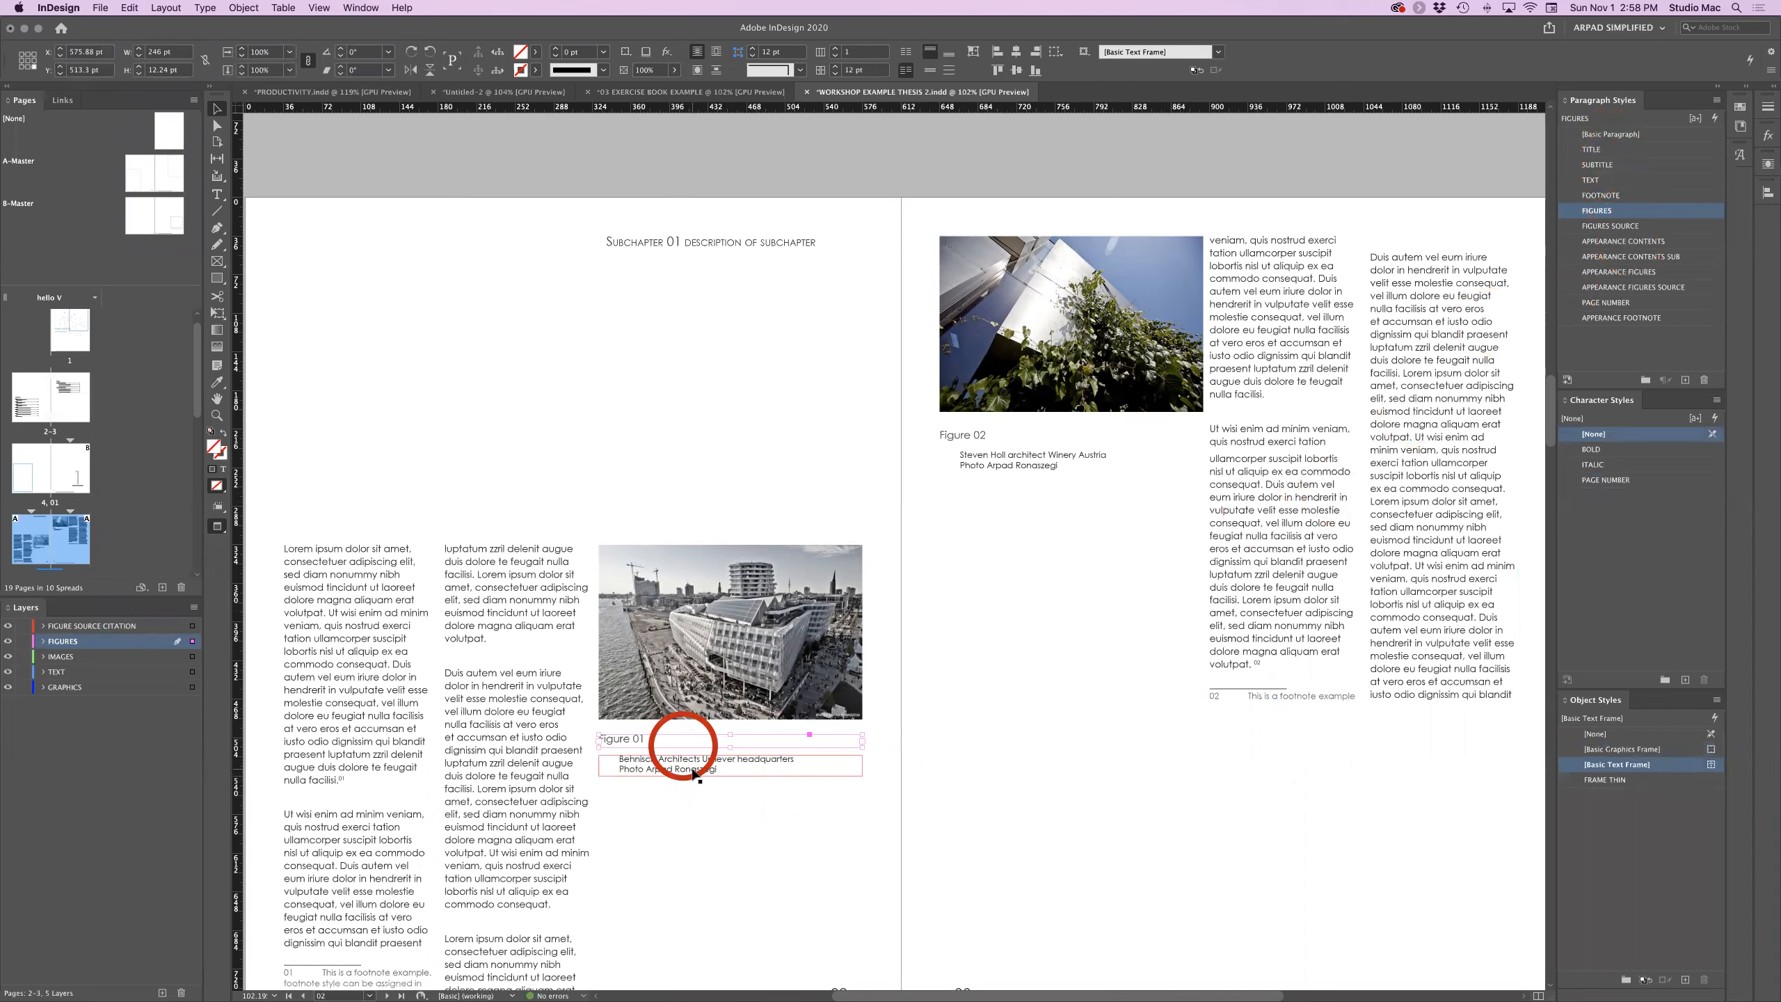
pyautogui.click(693, 771)
pyautogui.click(718, 827)
pyautogui.click(1045, 540)
pyautogui.click(827, 610)
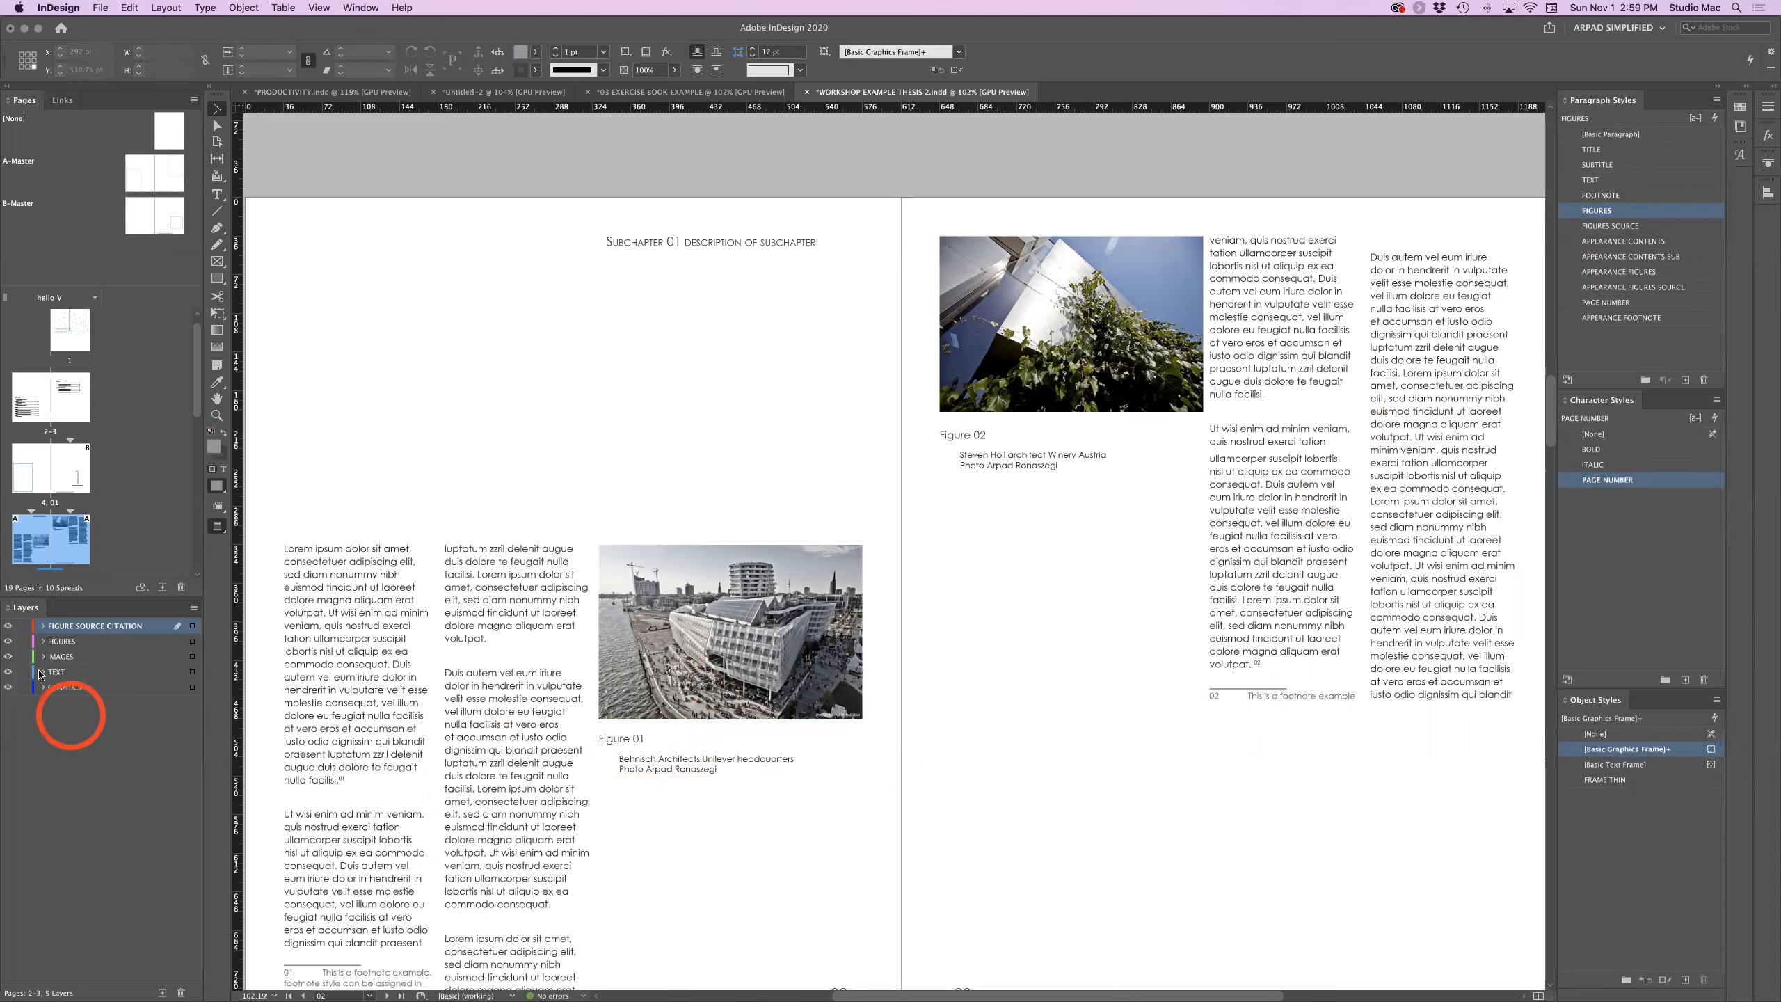
pyautogui.click(671, 740)
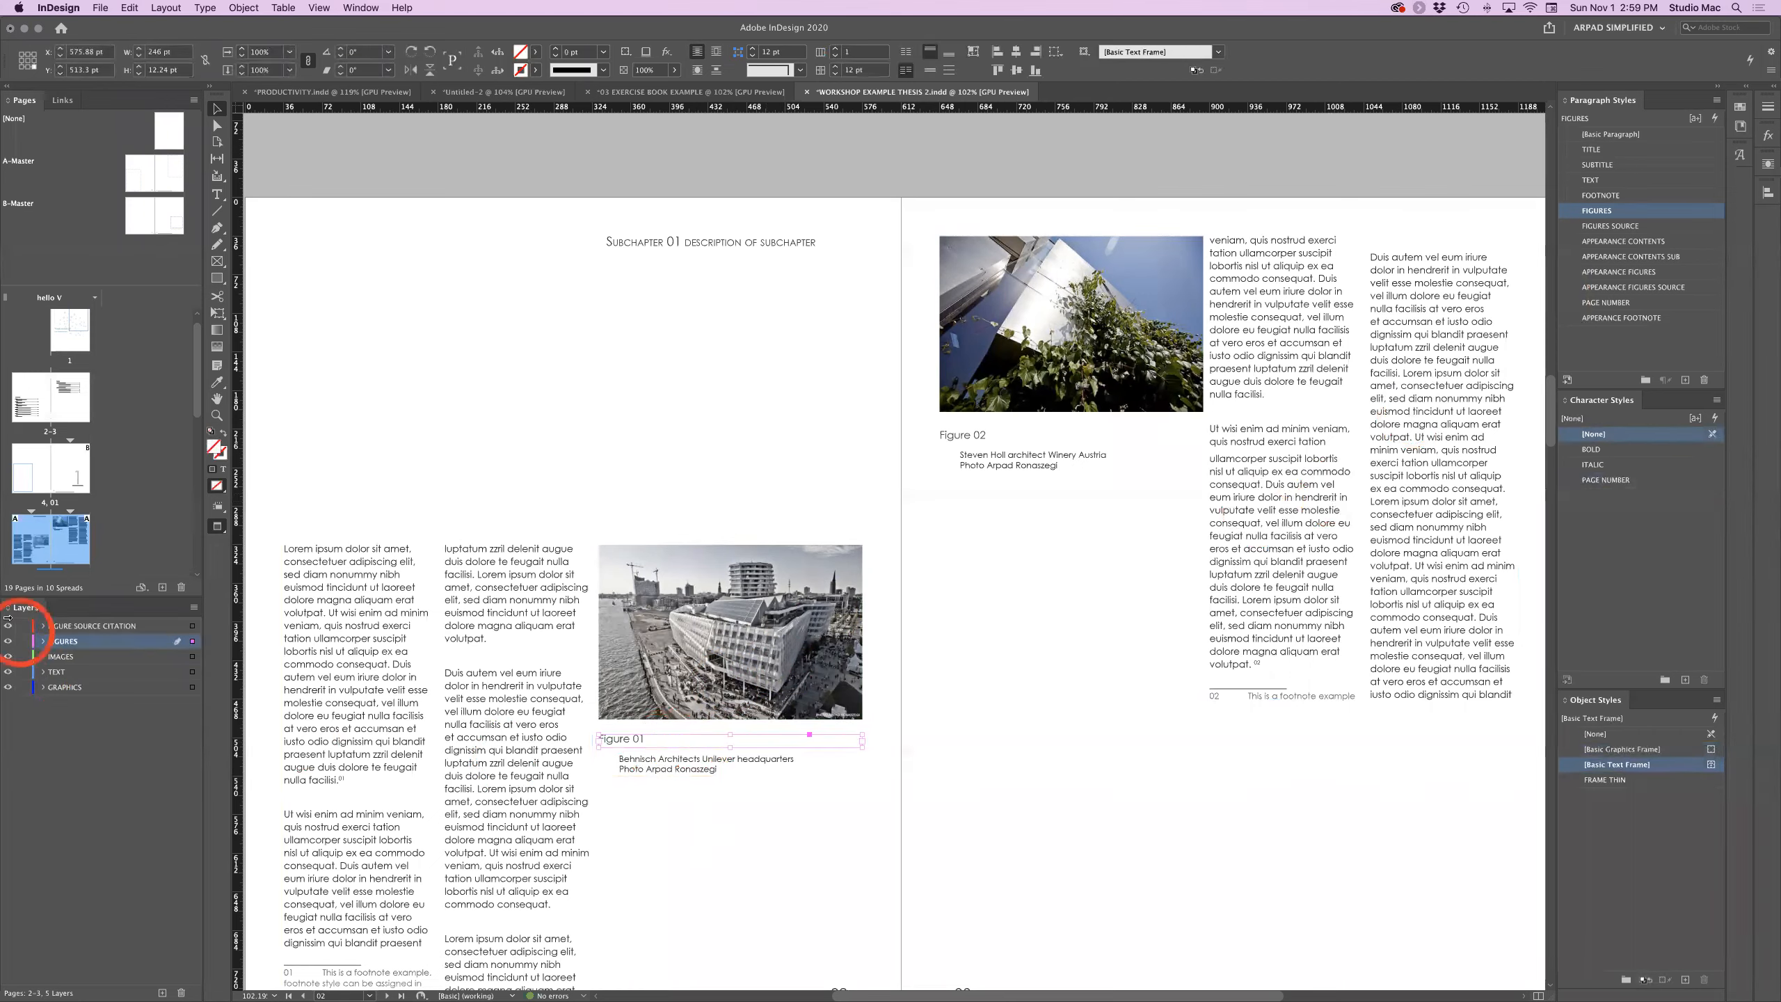
pyautogui.click(689, 765)
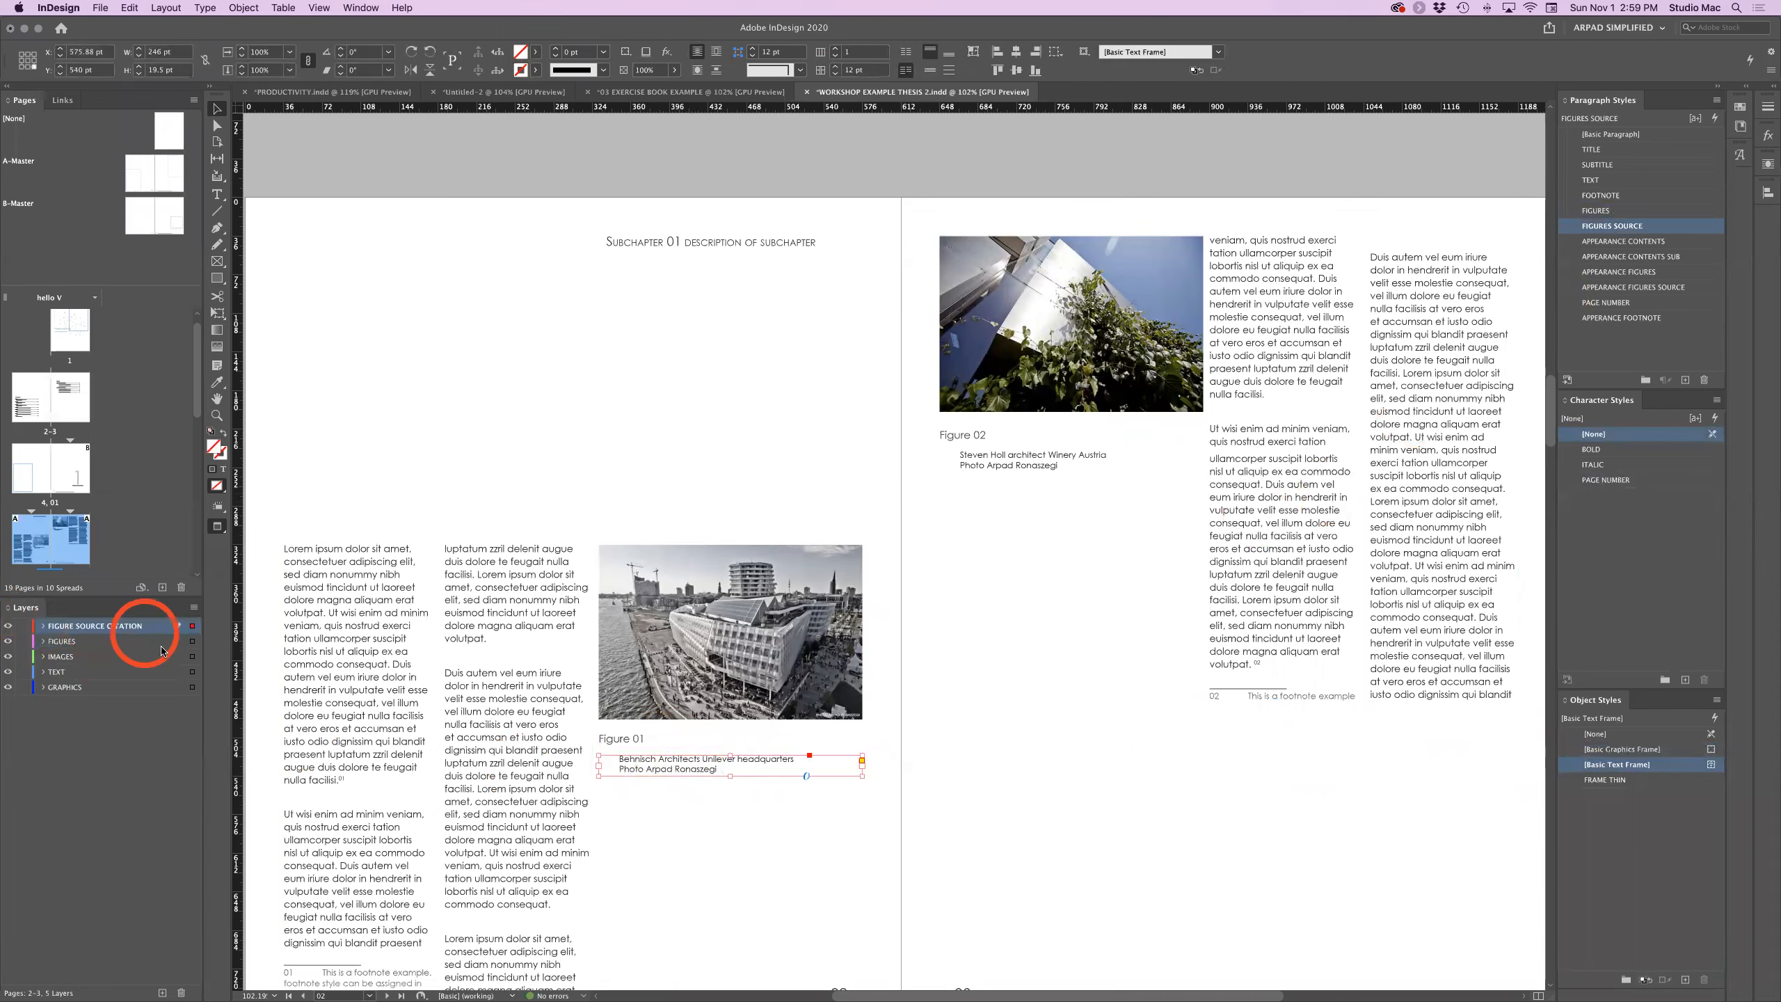
pyautogui.click(743, 842)
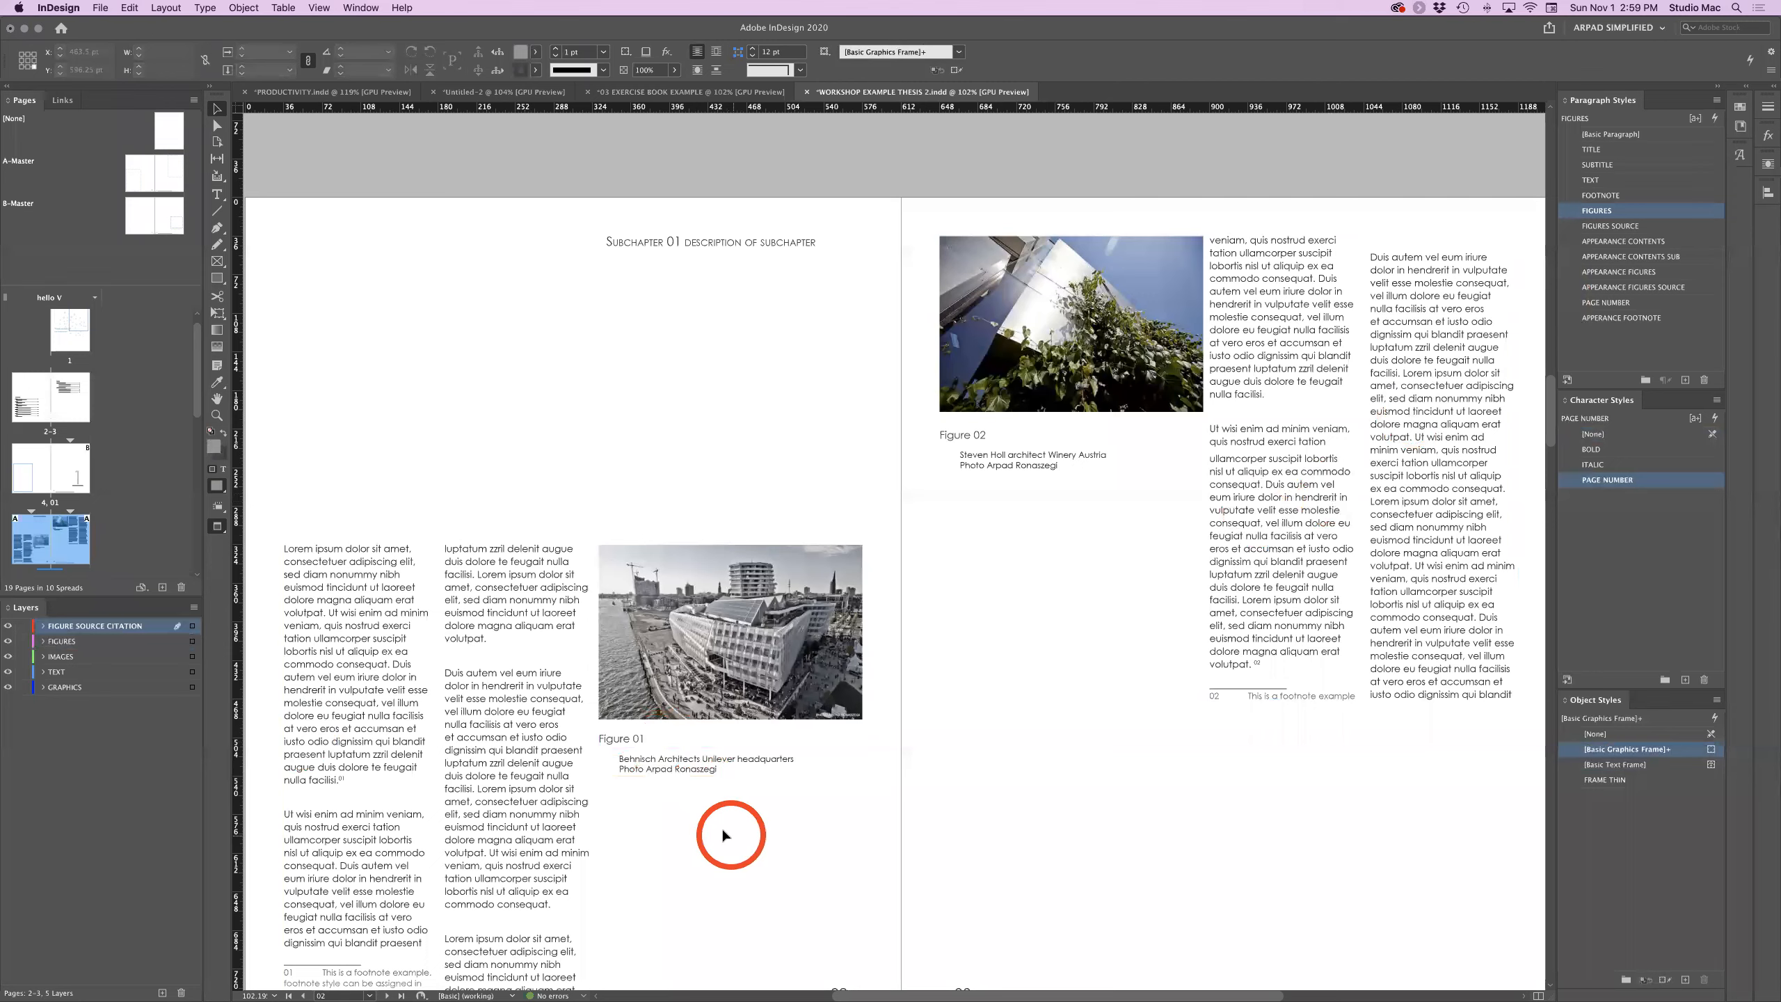
# Compare the layer assignments of the Figure 01 image, its caption and its source citation, inspecting each object in turn.
pyautogui.click(676, 694)
pyautogui.click(758, 866)
pyautogui.click(101, 654)
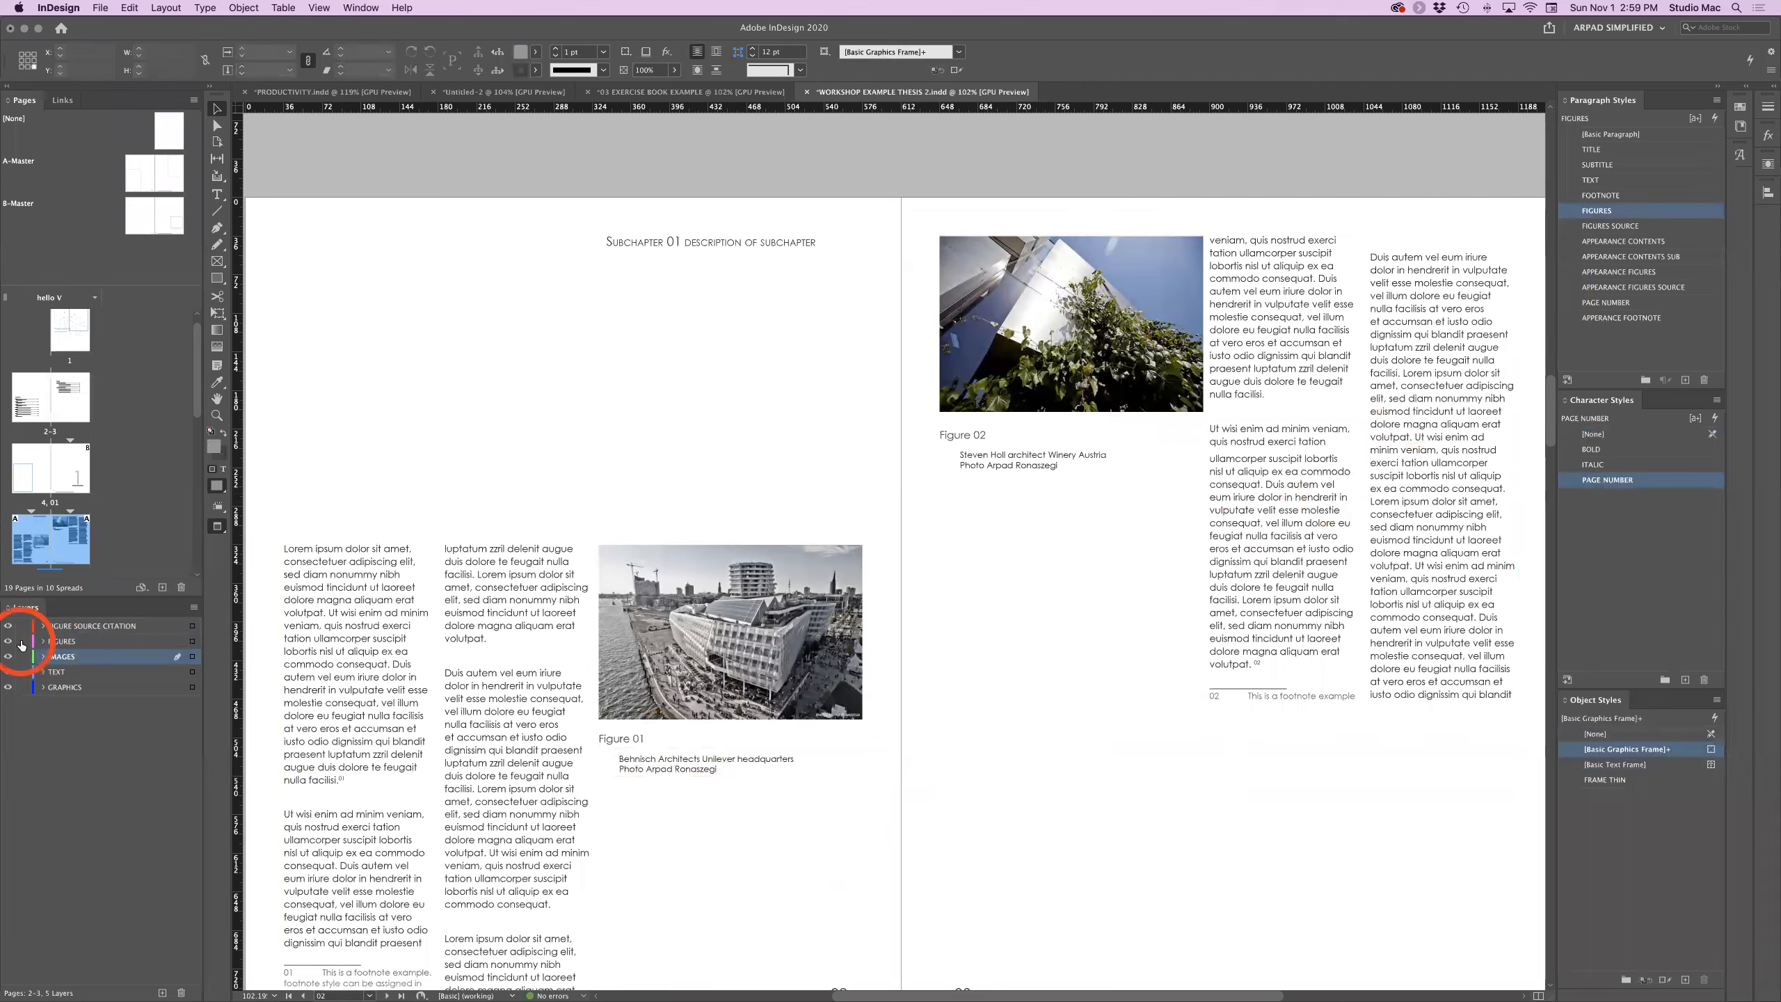
pyautogui.click(701, 660)
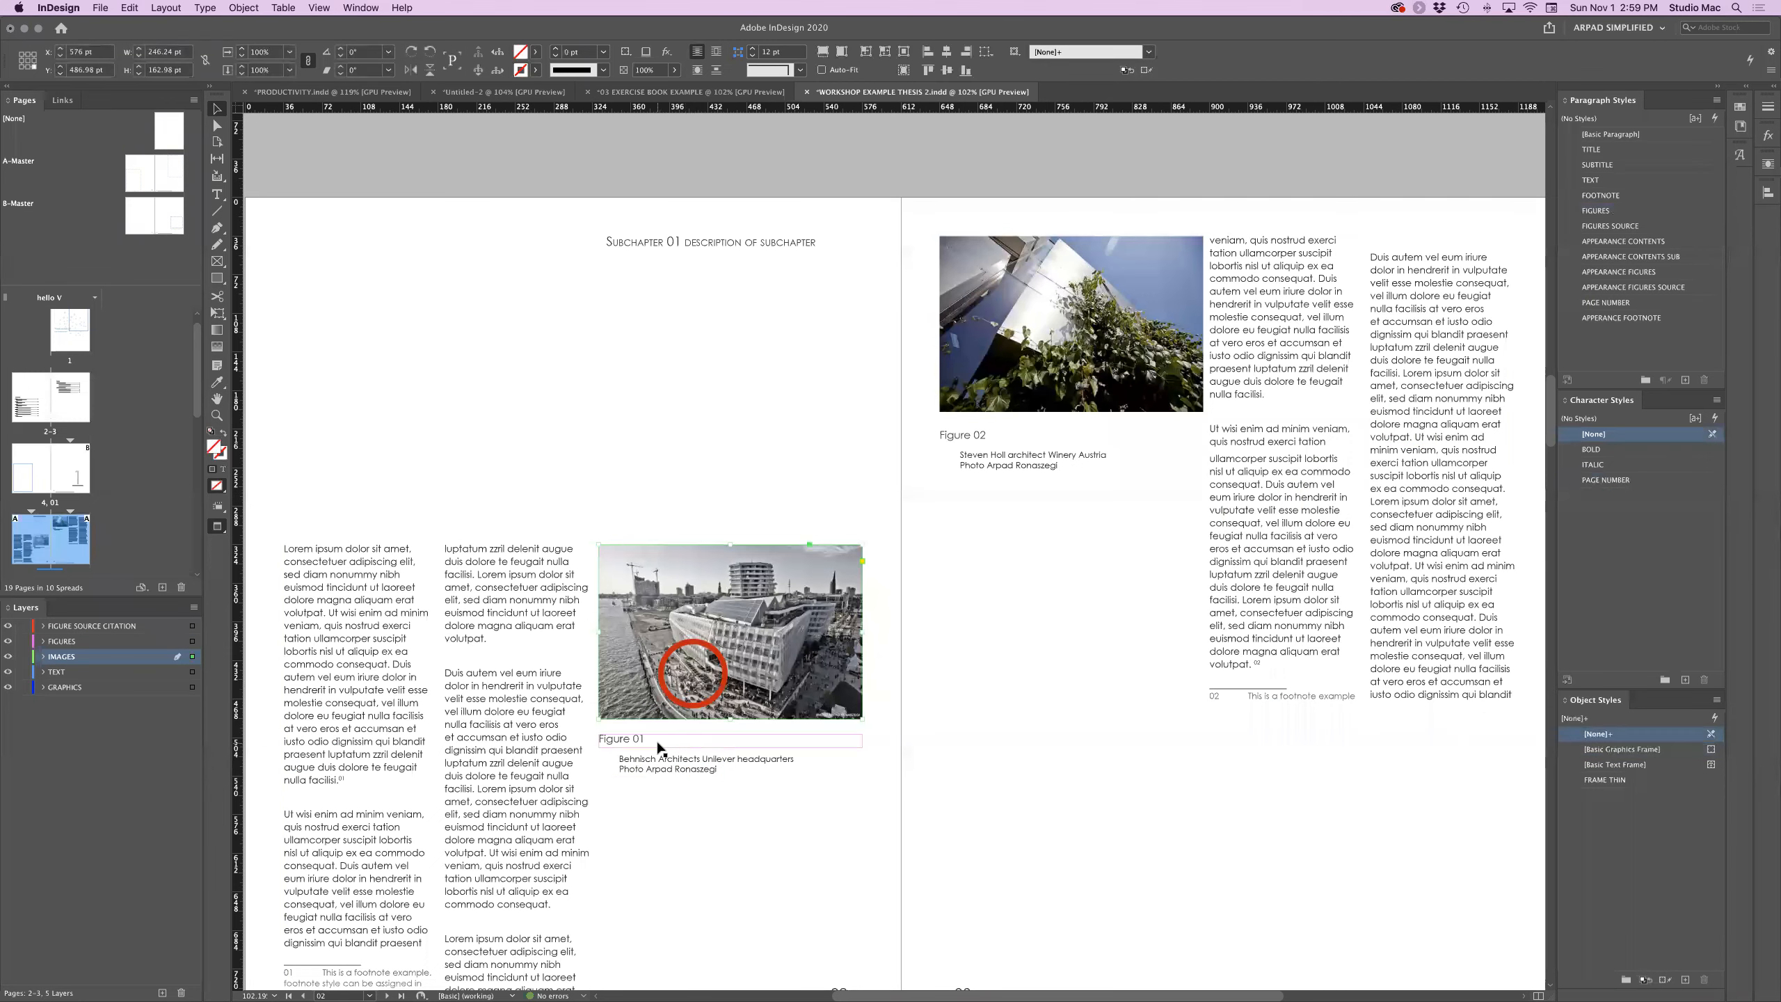
pyautogui.click(660, 744)
pyautogui.click(713, 839)
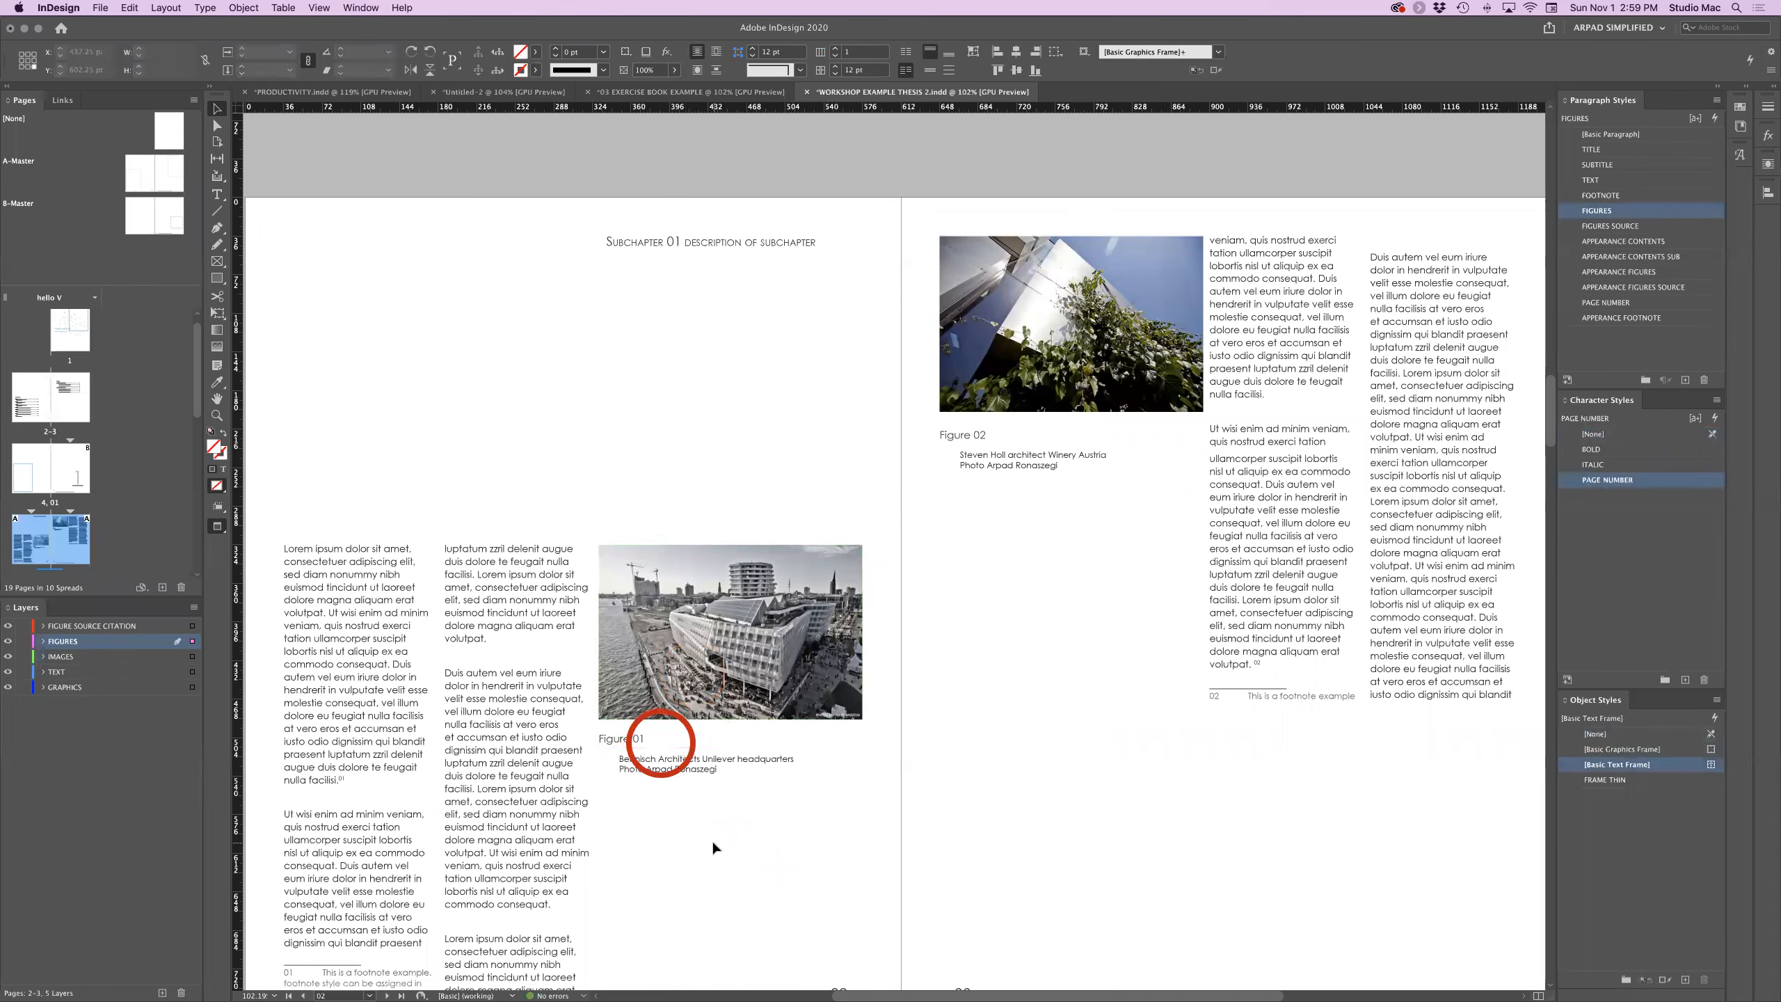
pyautogui.click(699, 767)
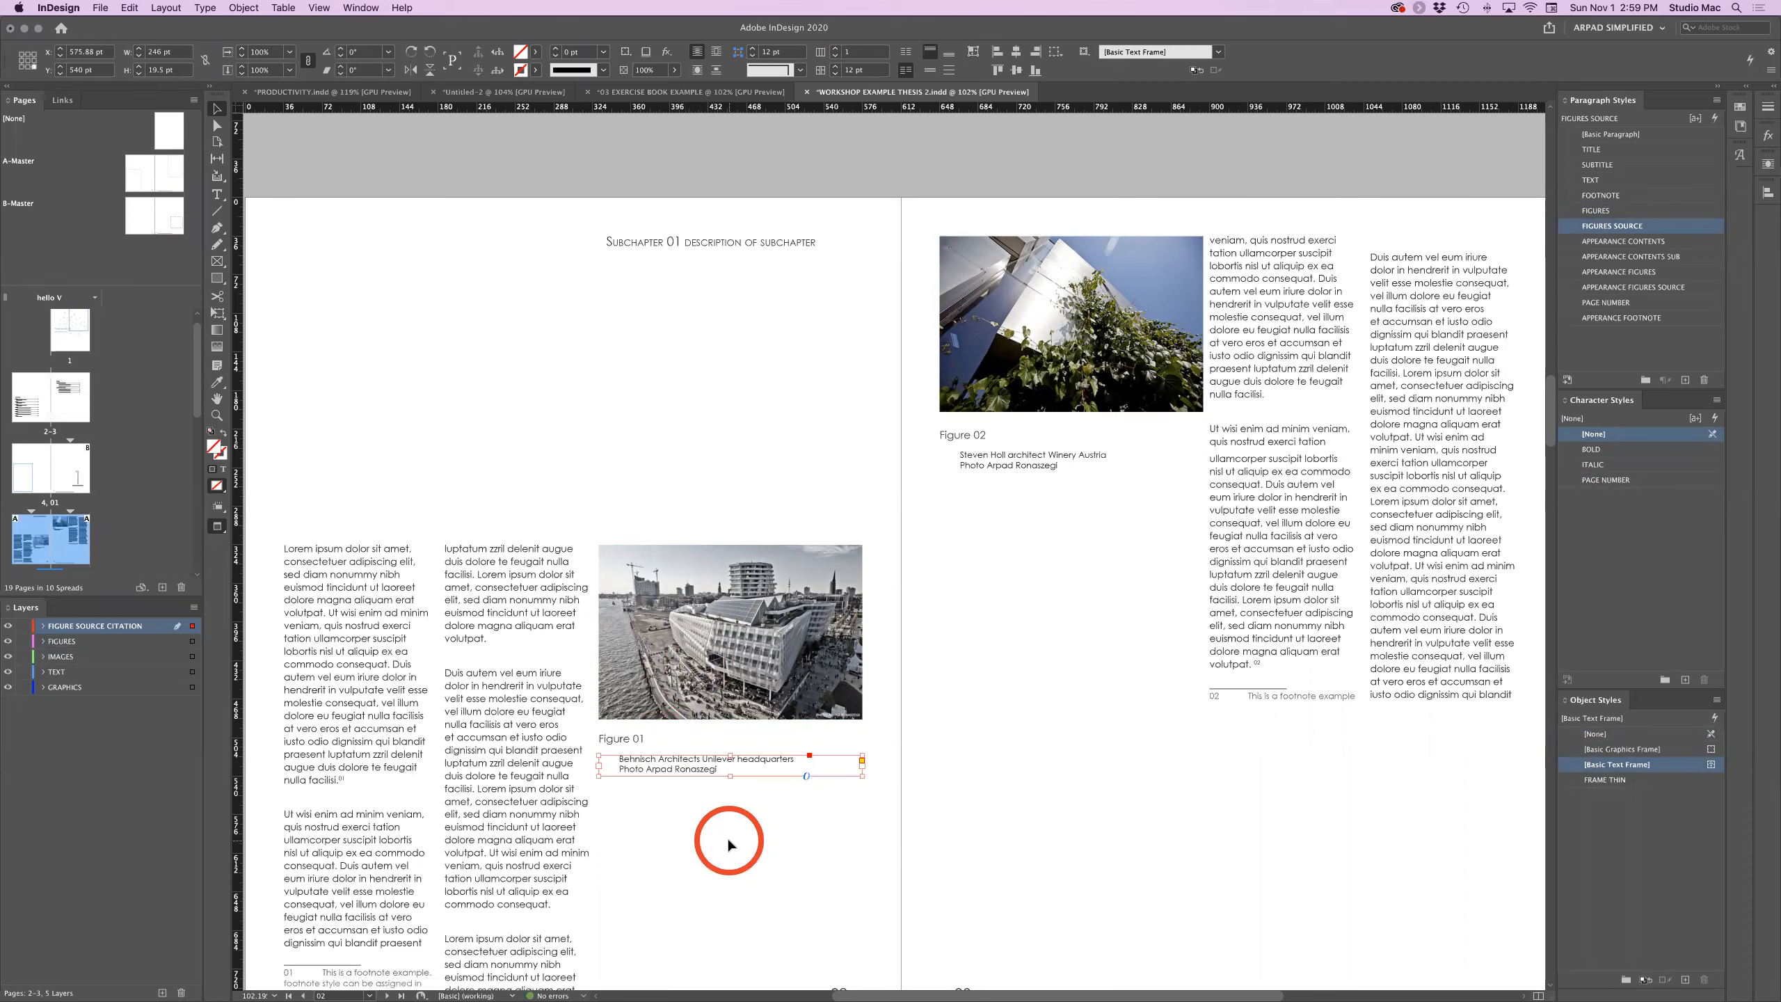
pyautogui.click(727, 836)
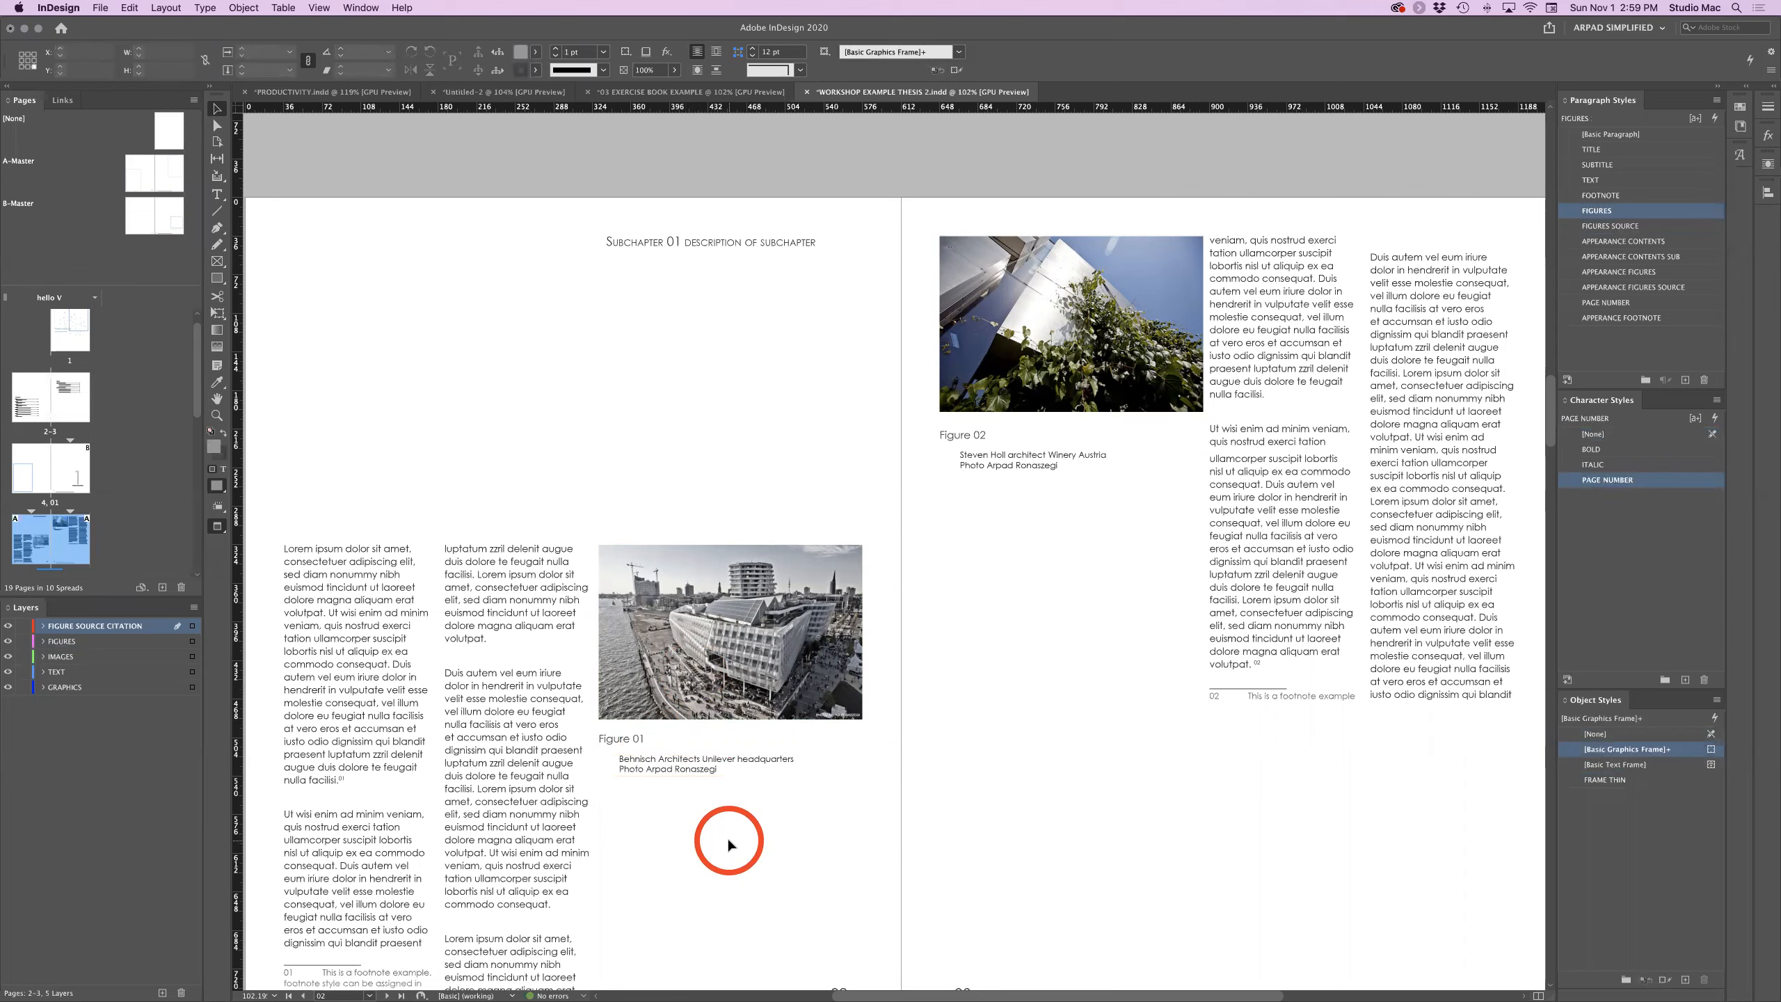
pyautogui.click(672, 768)
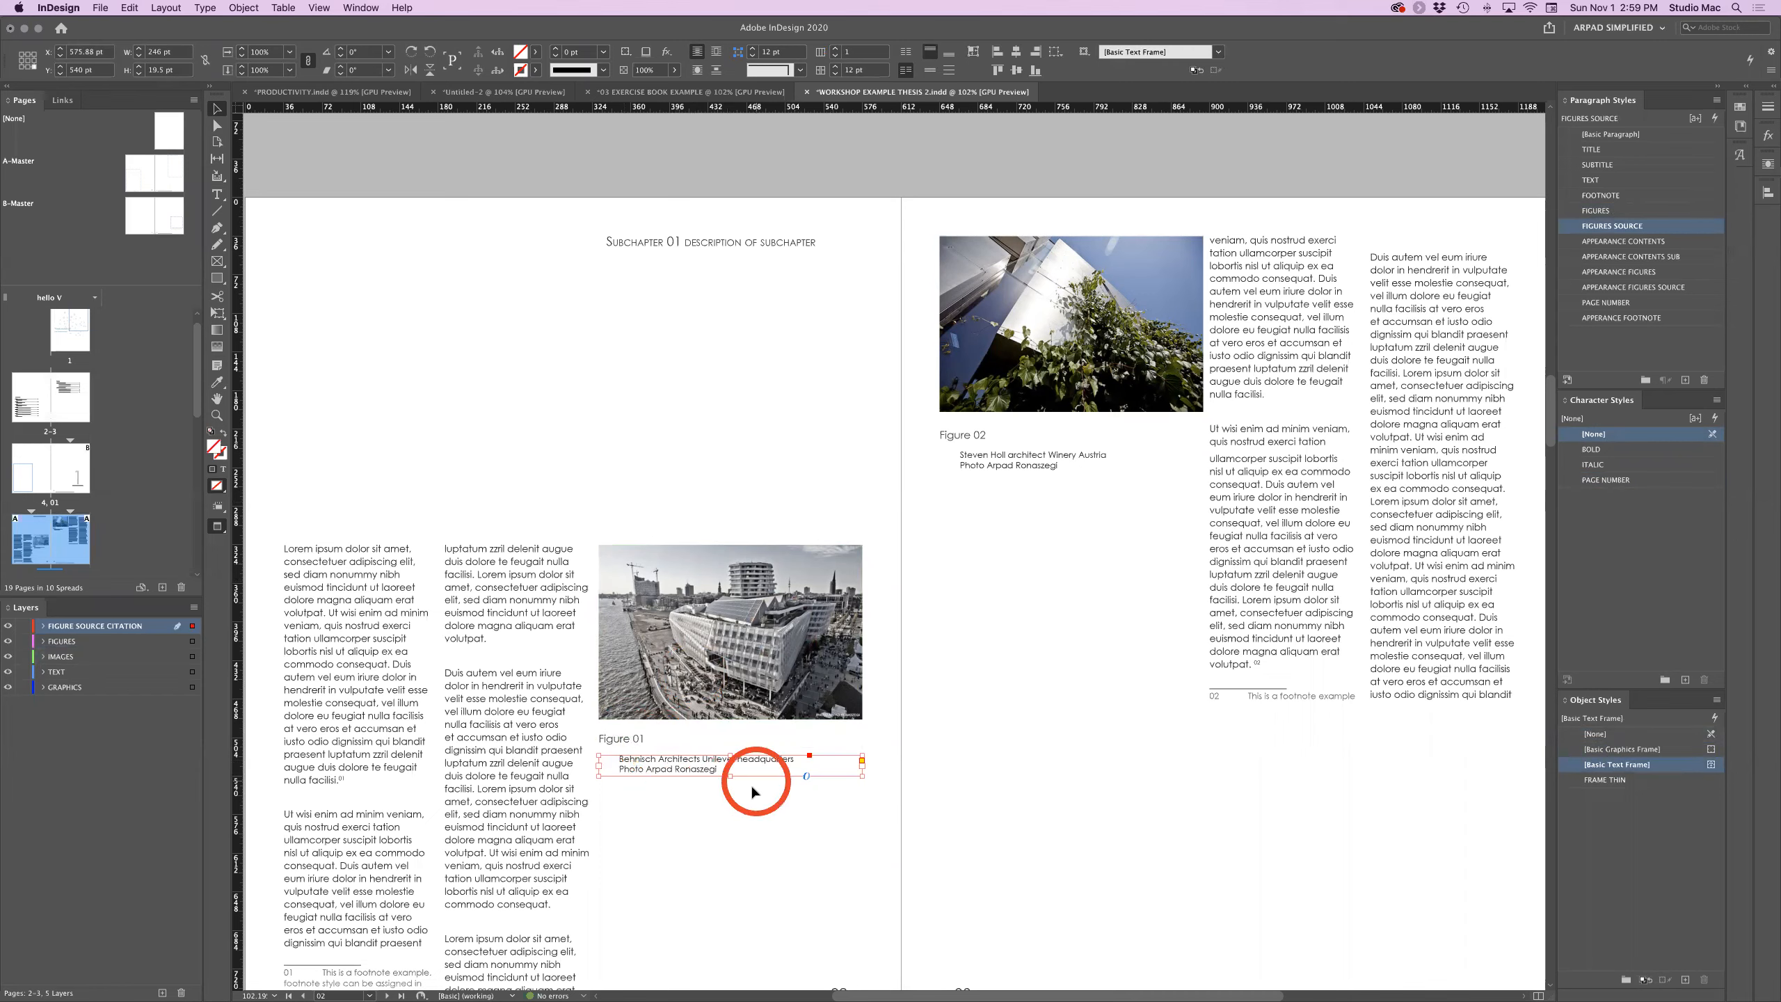
pyautogui.click(677, 814)
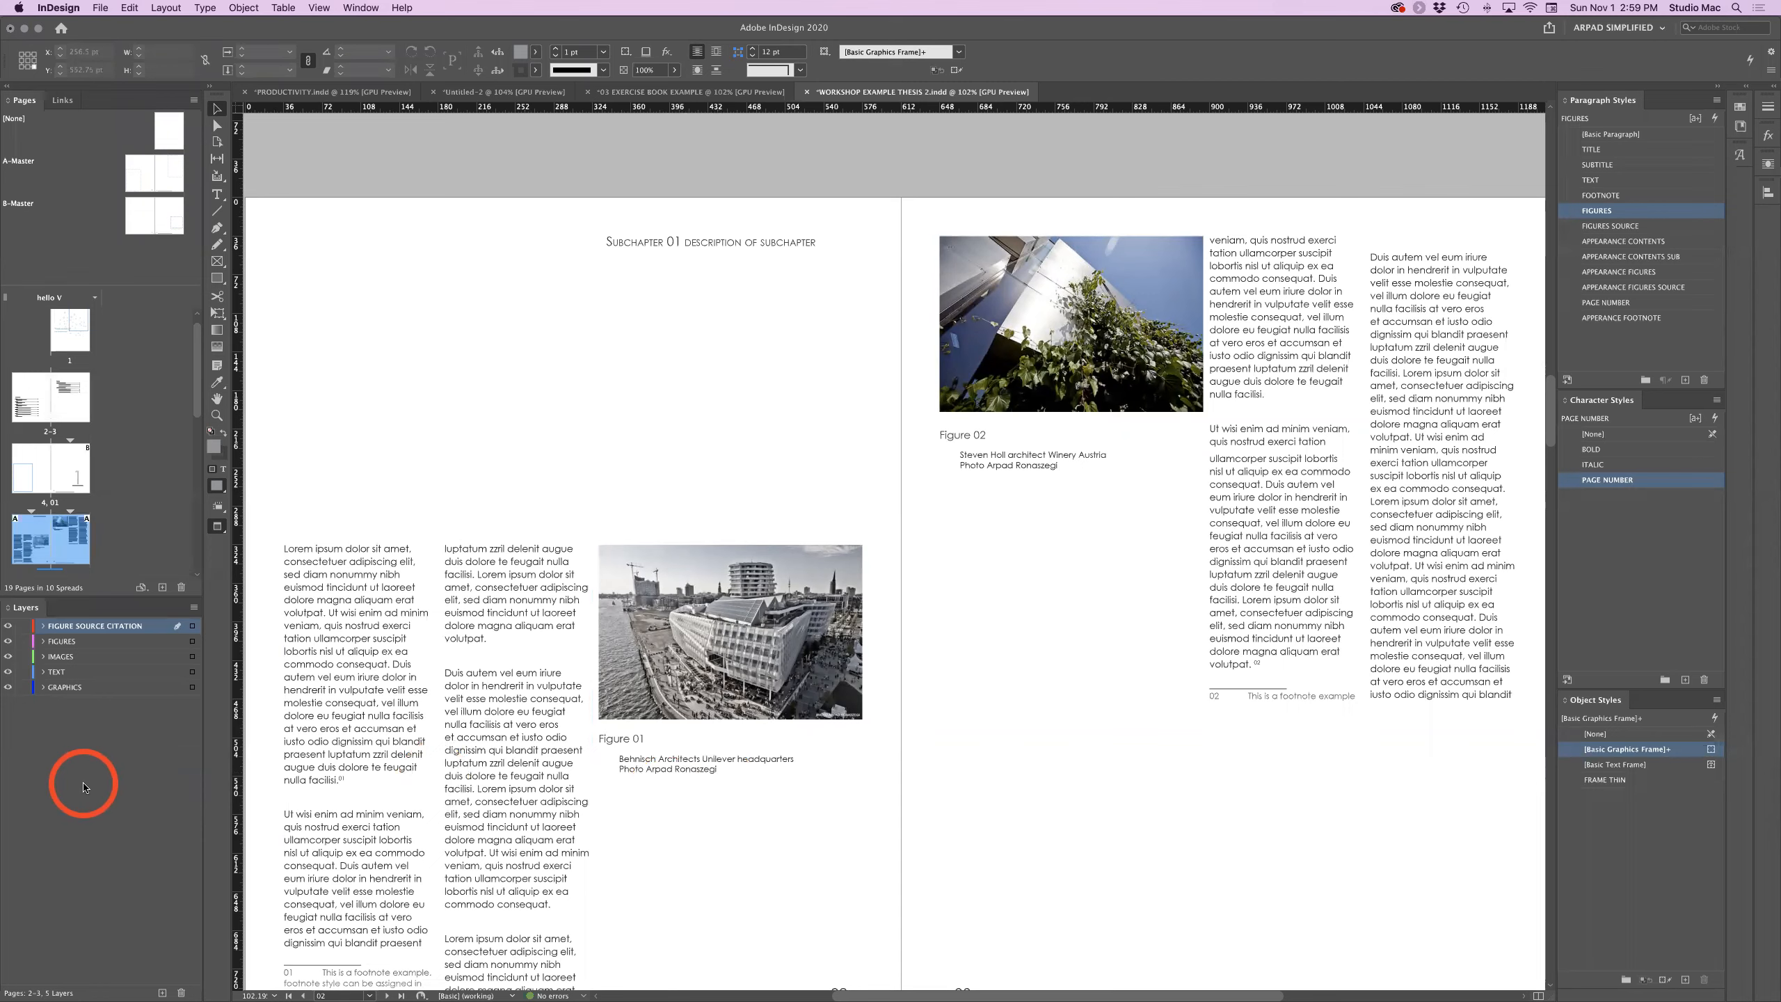
# Hide the FIGURE SOURCE CITATION layer and review the figure pages and the list of figures without it.
pyautogui.click(7, 625)
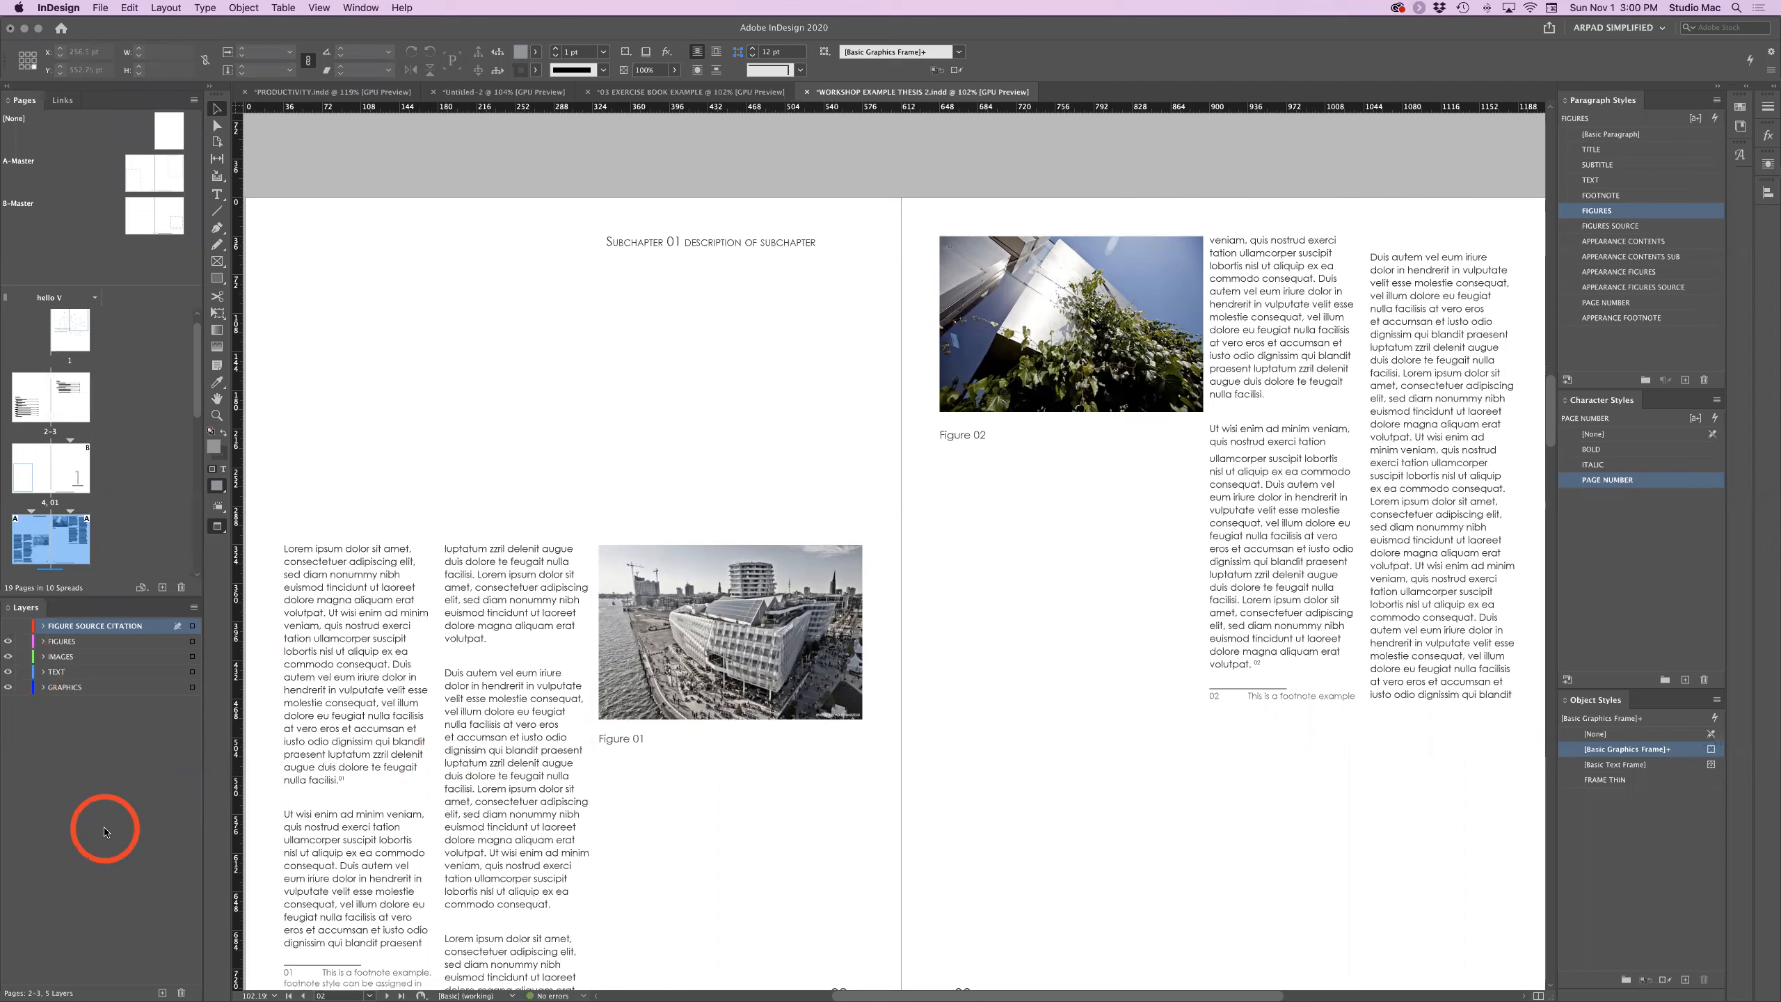
pyautogui.scroll(-1, 708, 788)
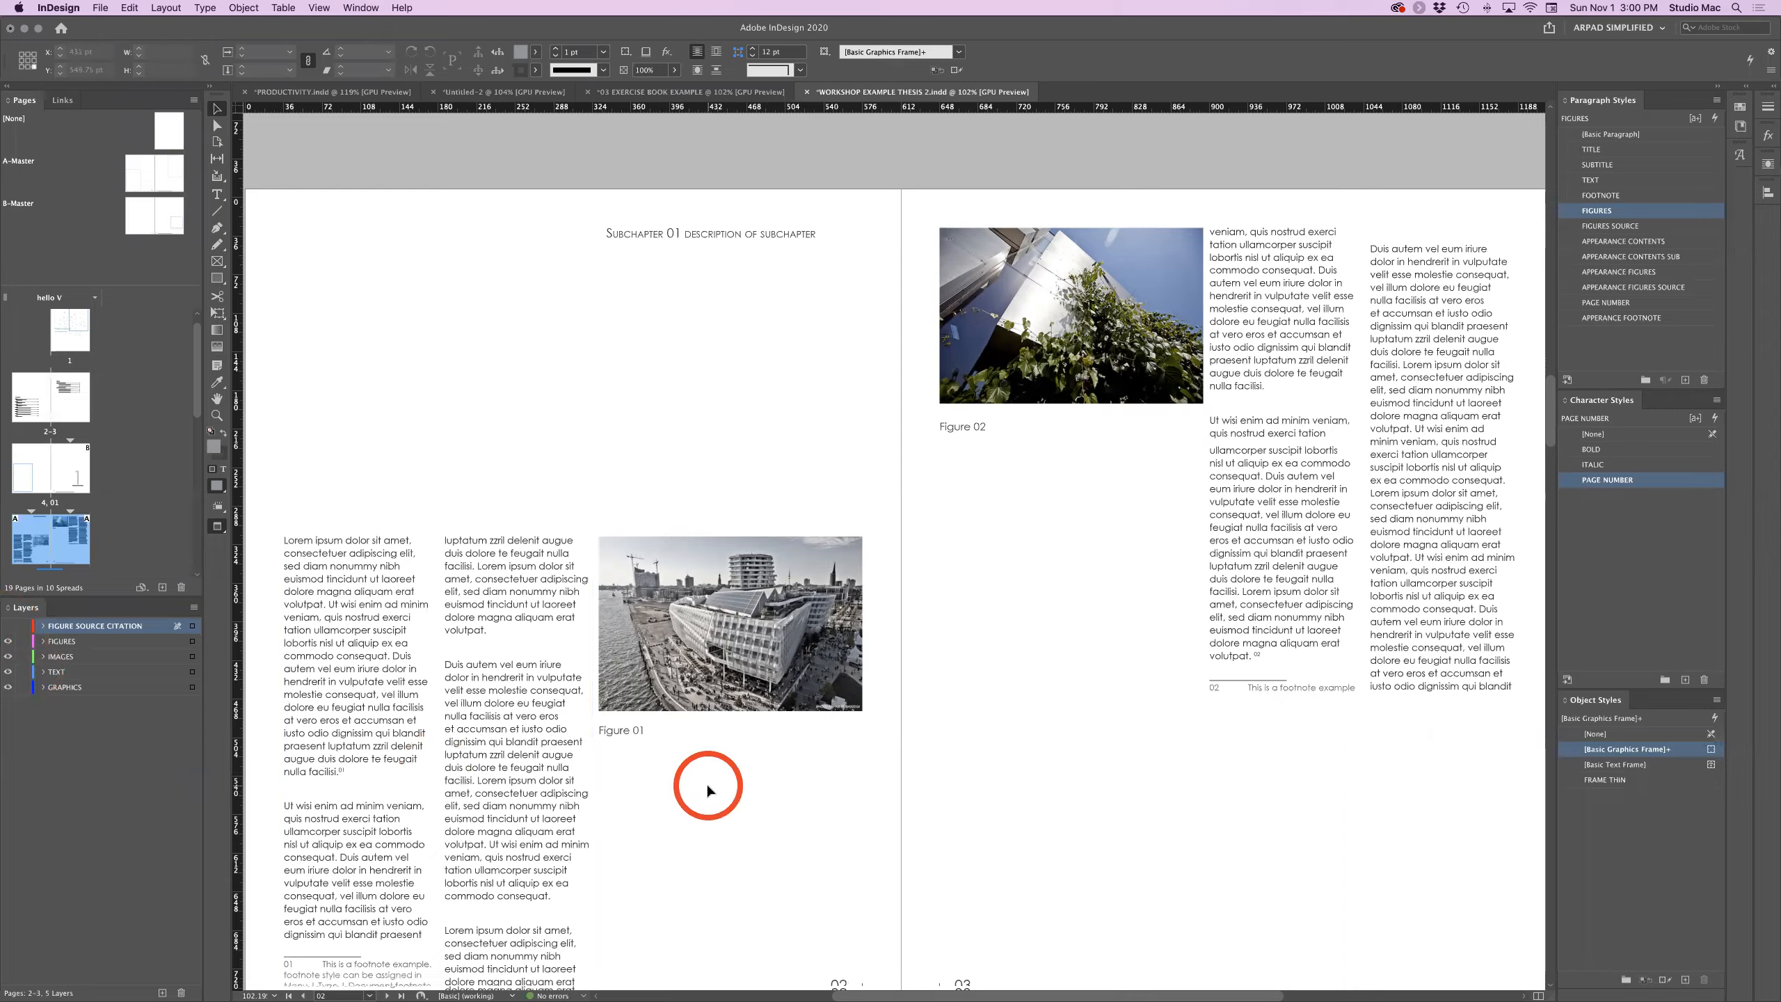
pyautogui.scroll(-15, 707, 790)
pyautogui.scroll(15, 708, 788)
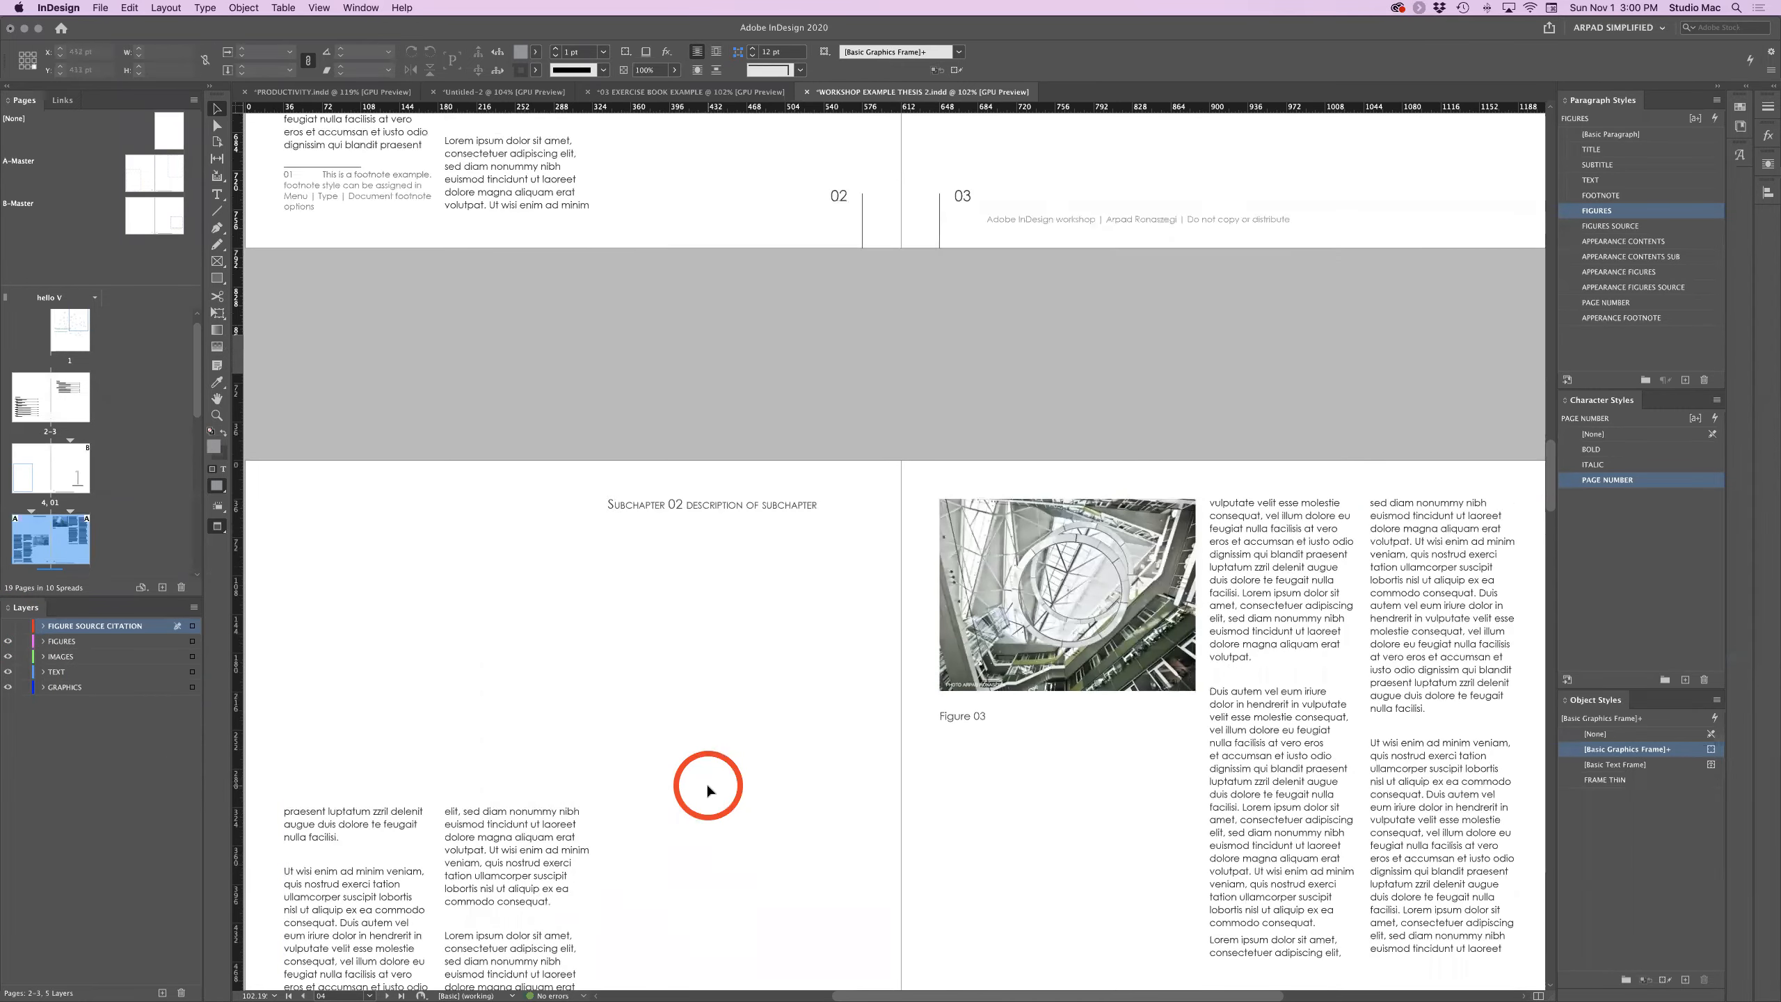
pyautogui.scroll(10, 708, 790)
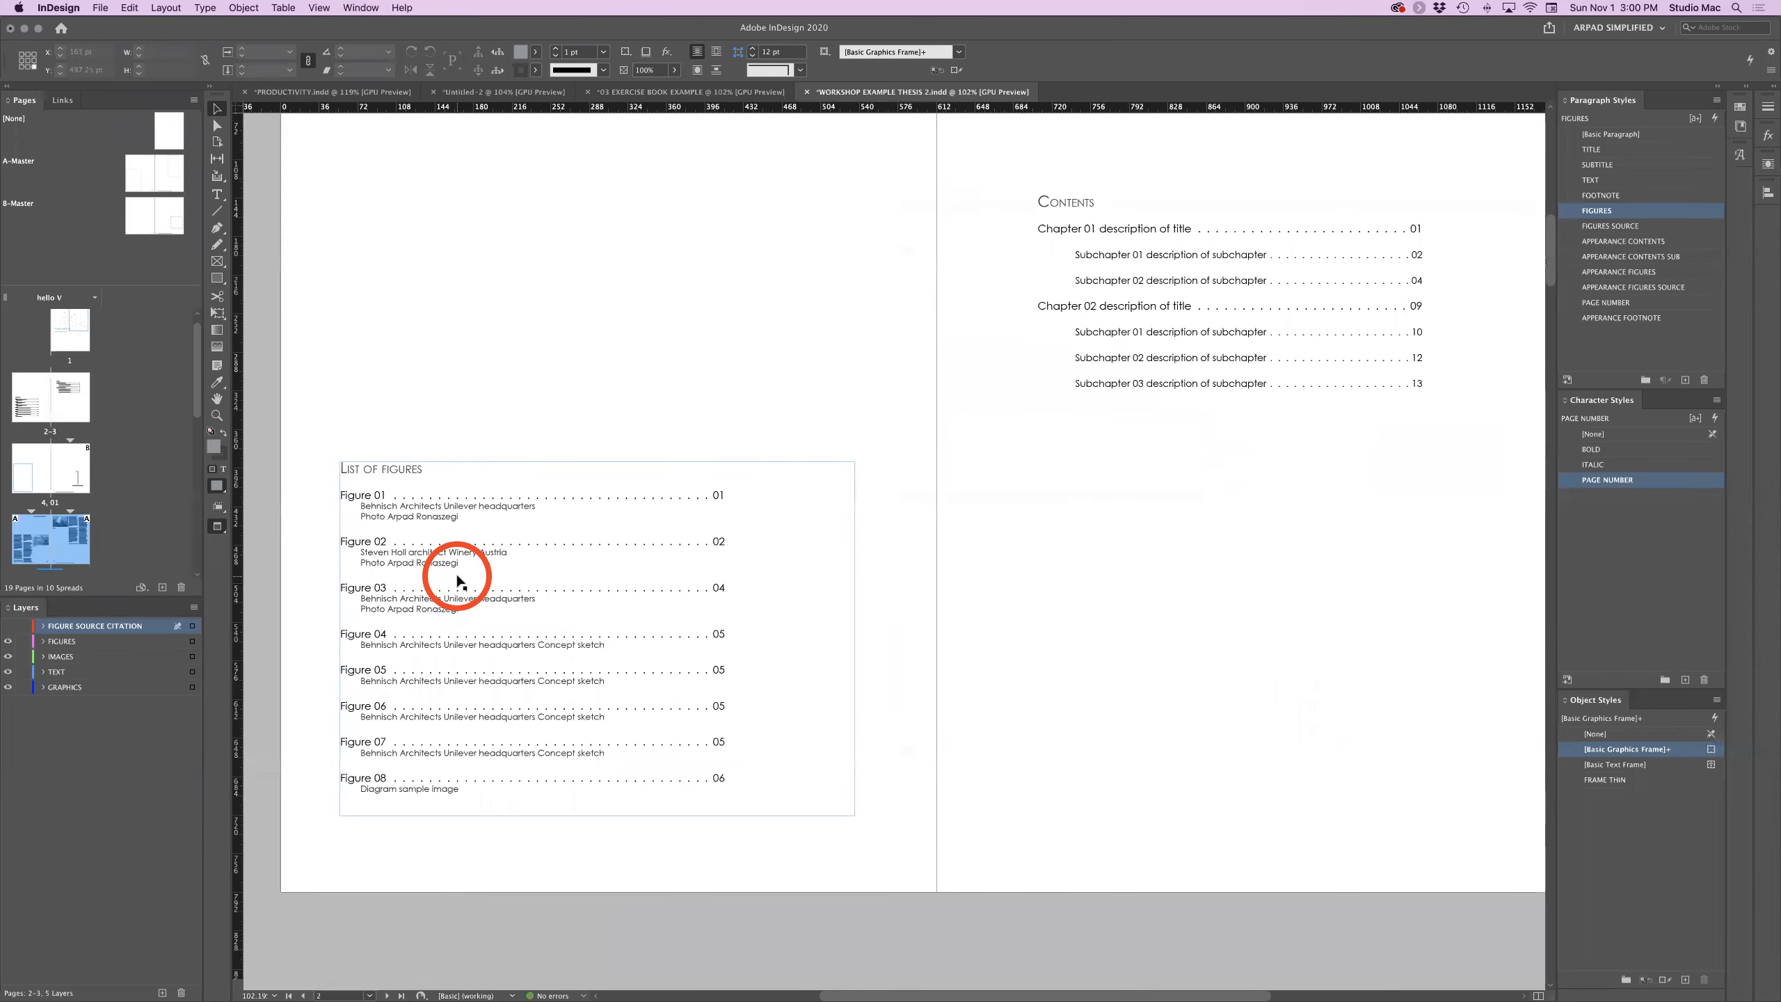
pyautogui.scroll(-8, 457, 581)
pyautogui.scroll(5, 457, 580)
pyautogui.scroll(-8, 457, 580)
pyautogui.scroll(-8, 457, 581)
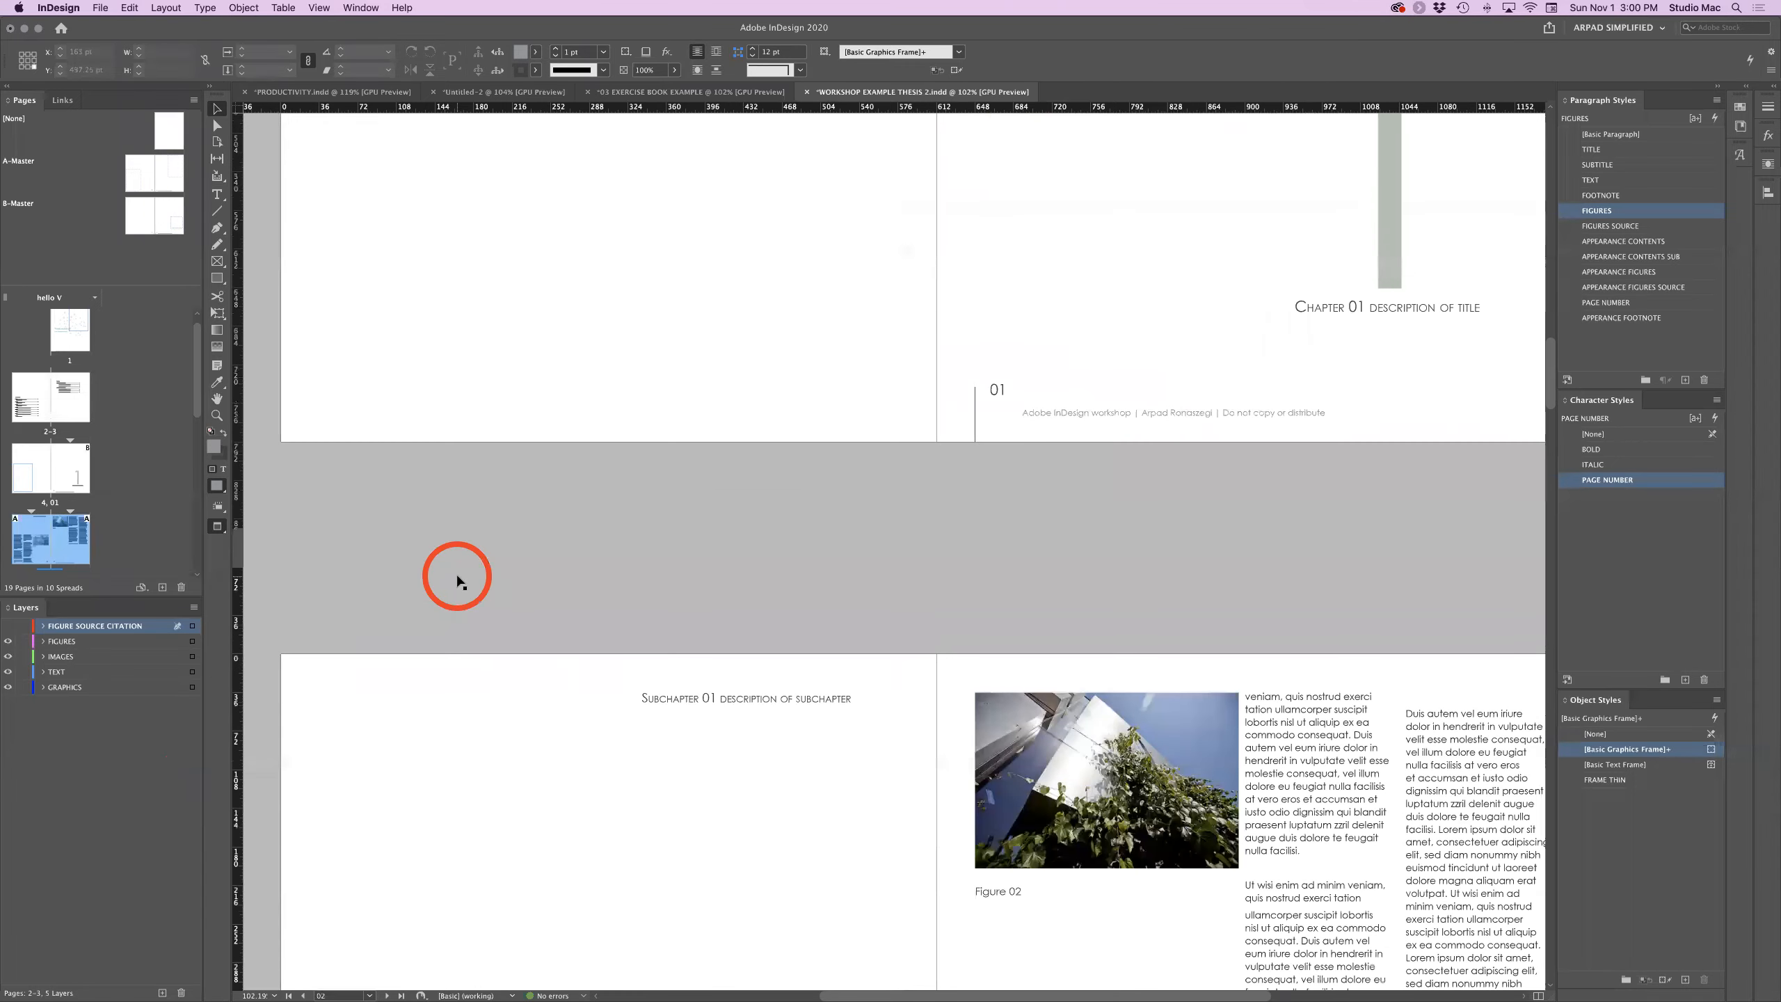
pyautogui.scroll(3, 457, 581)
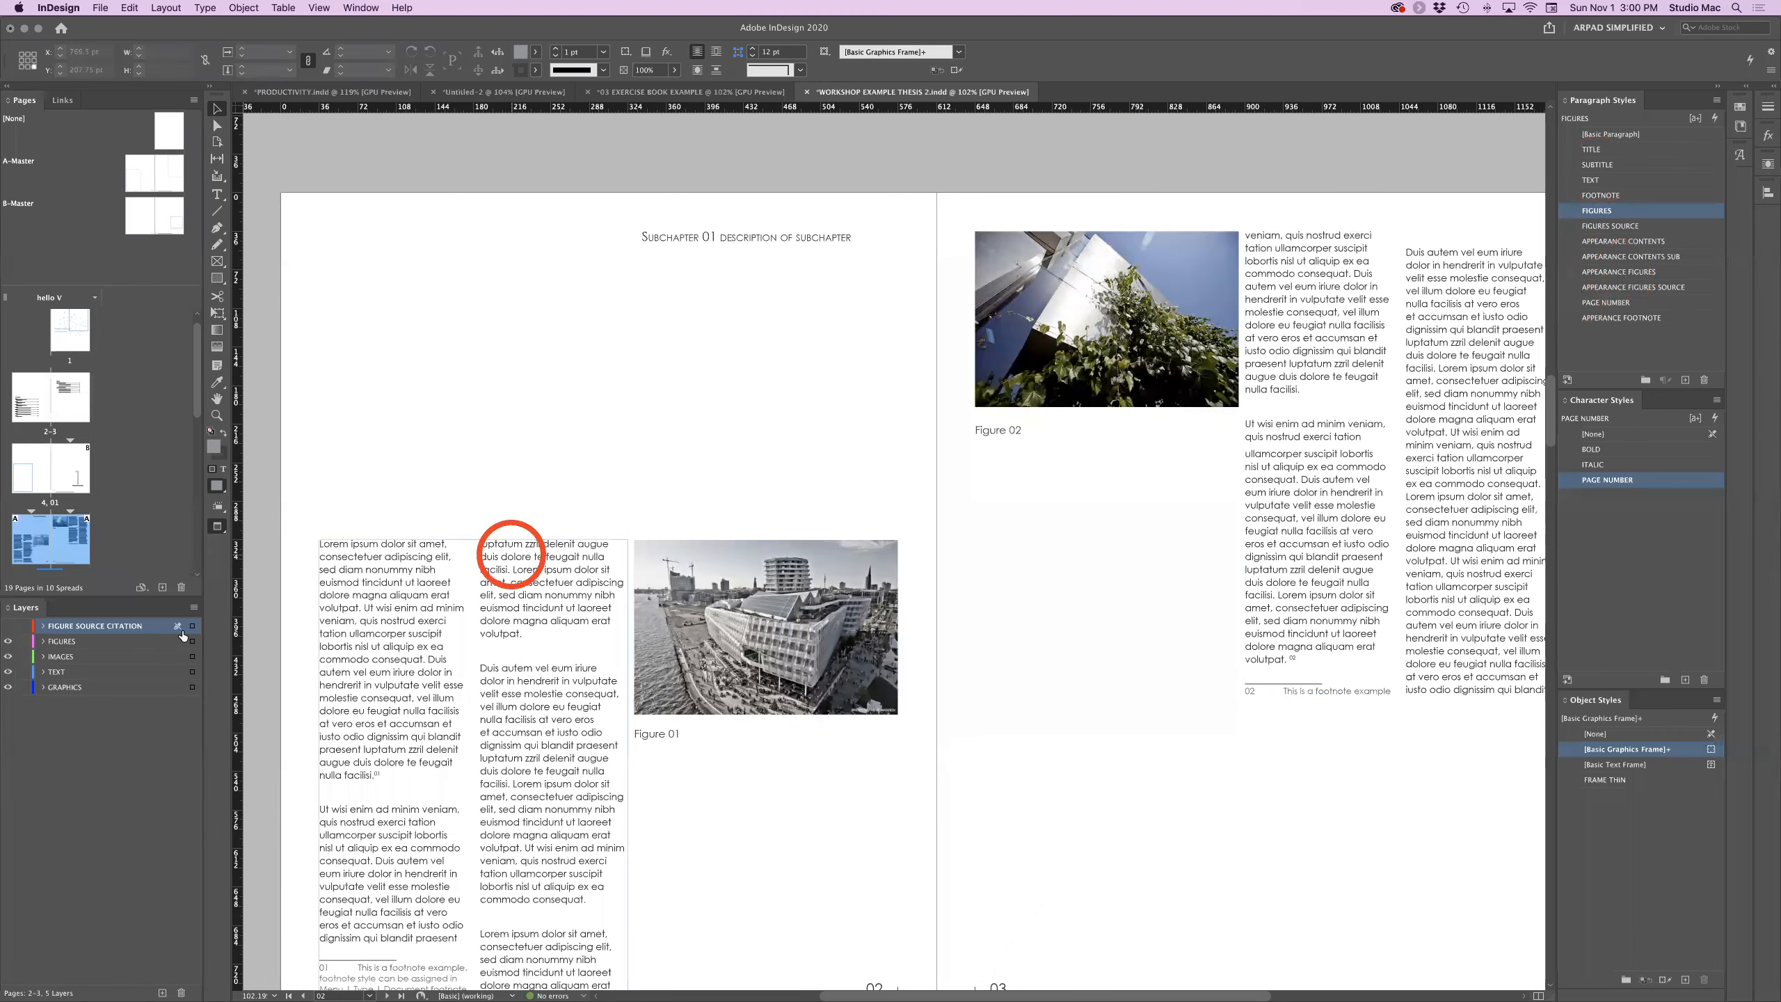
# Make the FIGURE SOURCE CITATION layer visible again and check the list of figures.
pyautogui.click(10, 625)
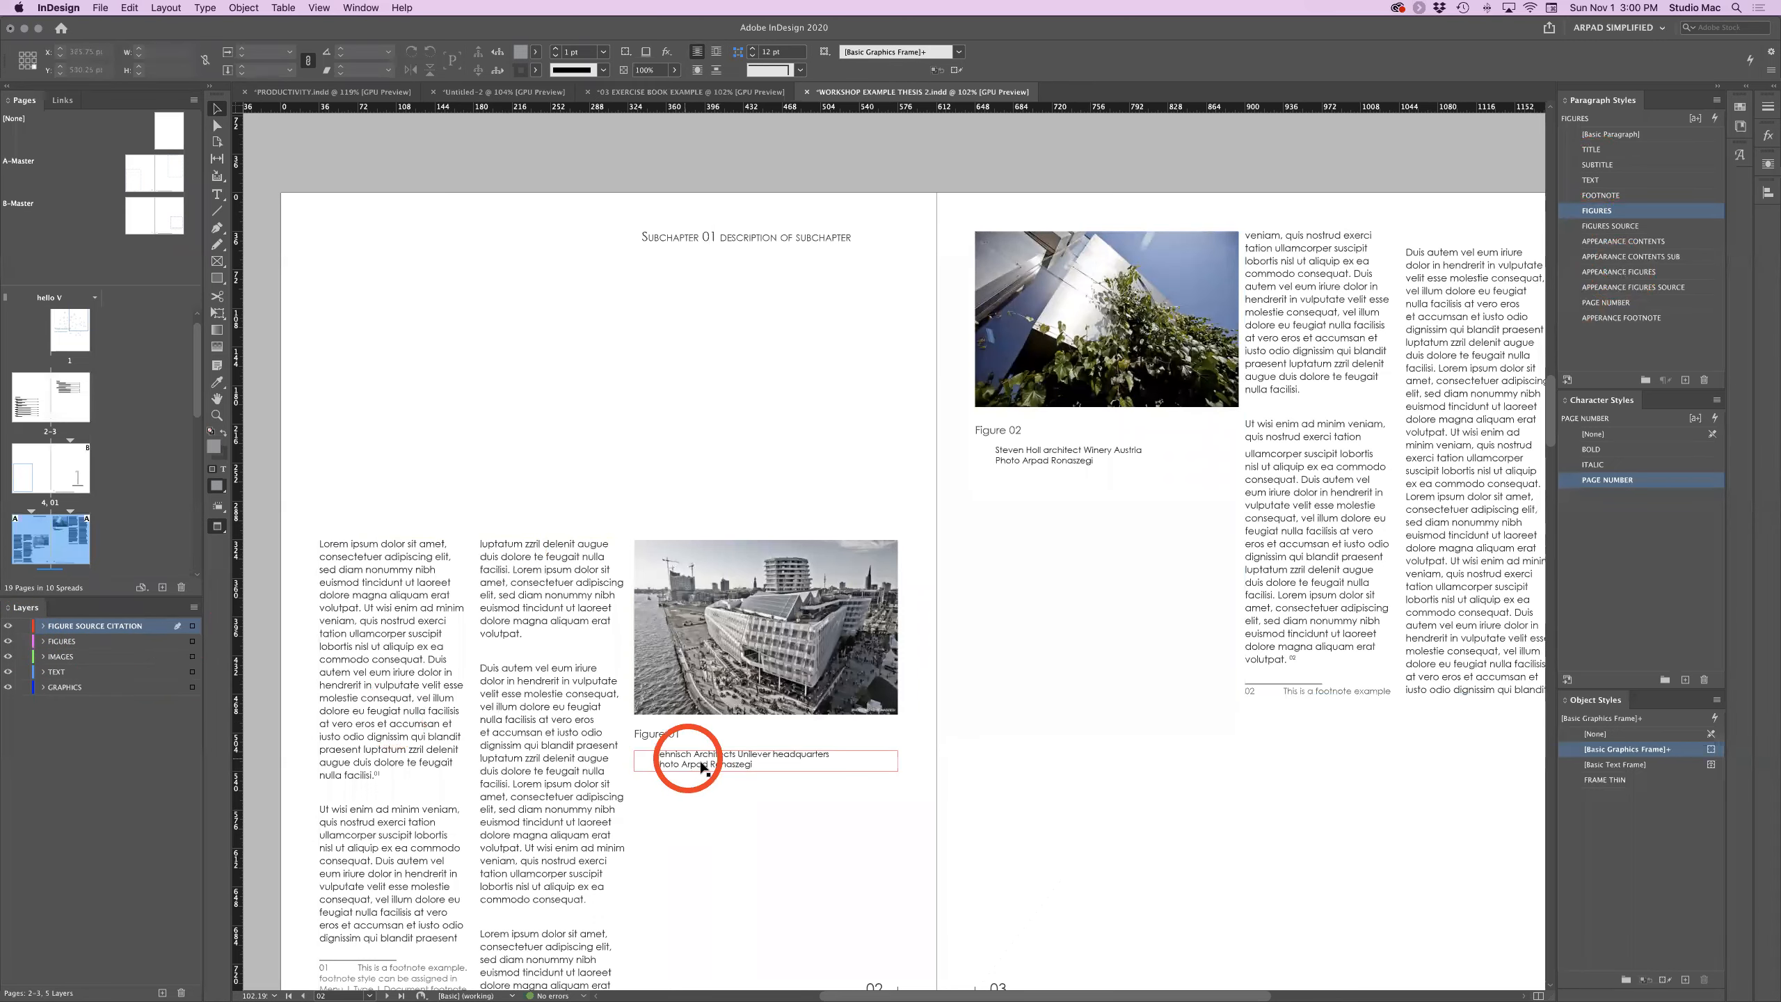
pyautogui.scroll(15, 724, 814)
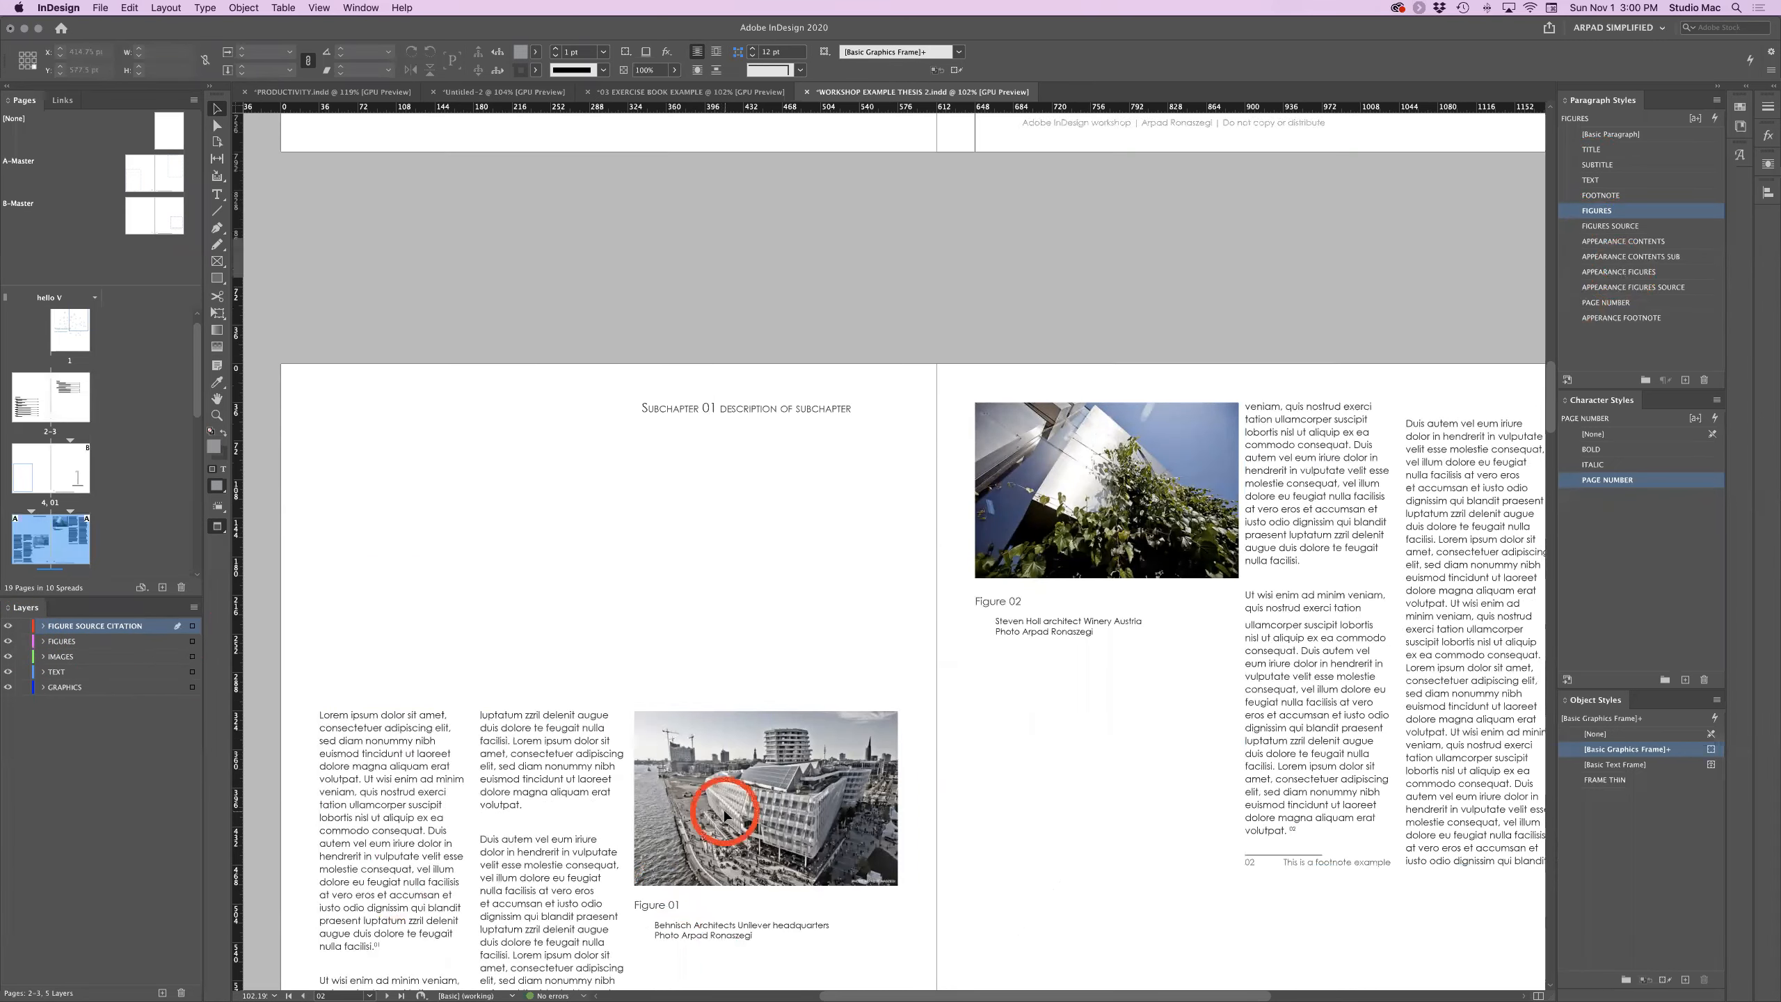
pyautogui.scroll(10, 724, 814)
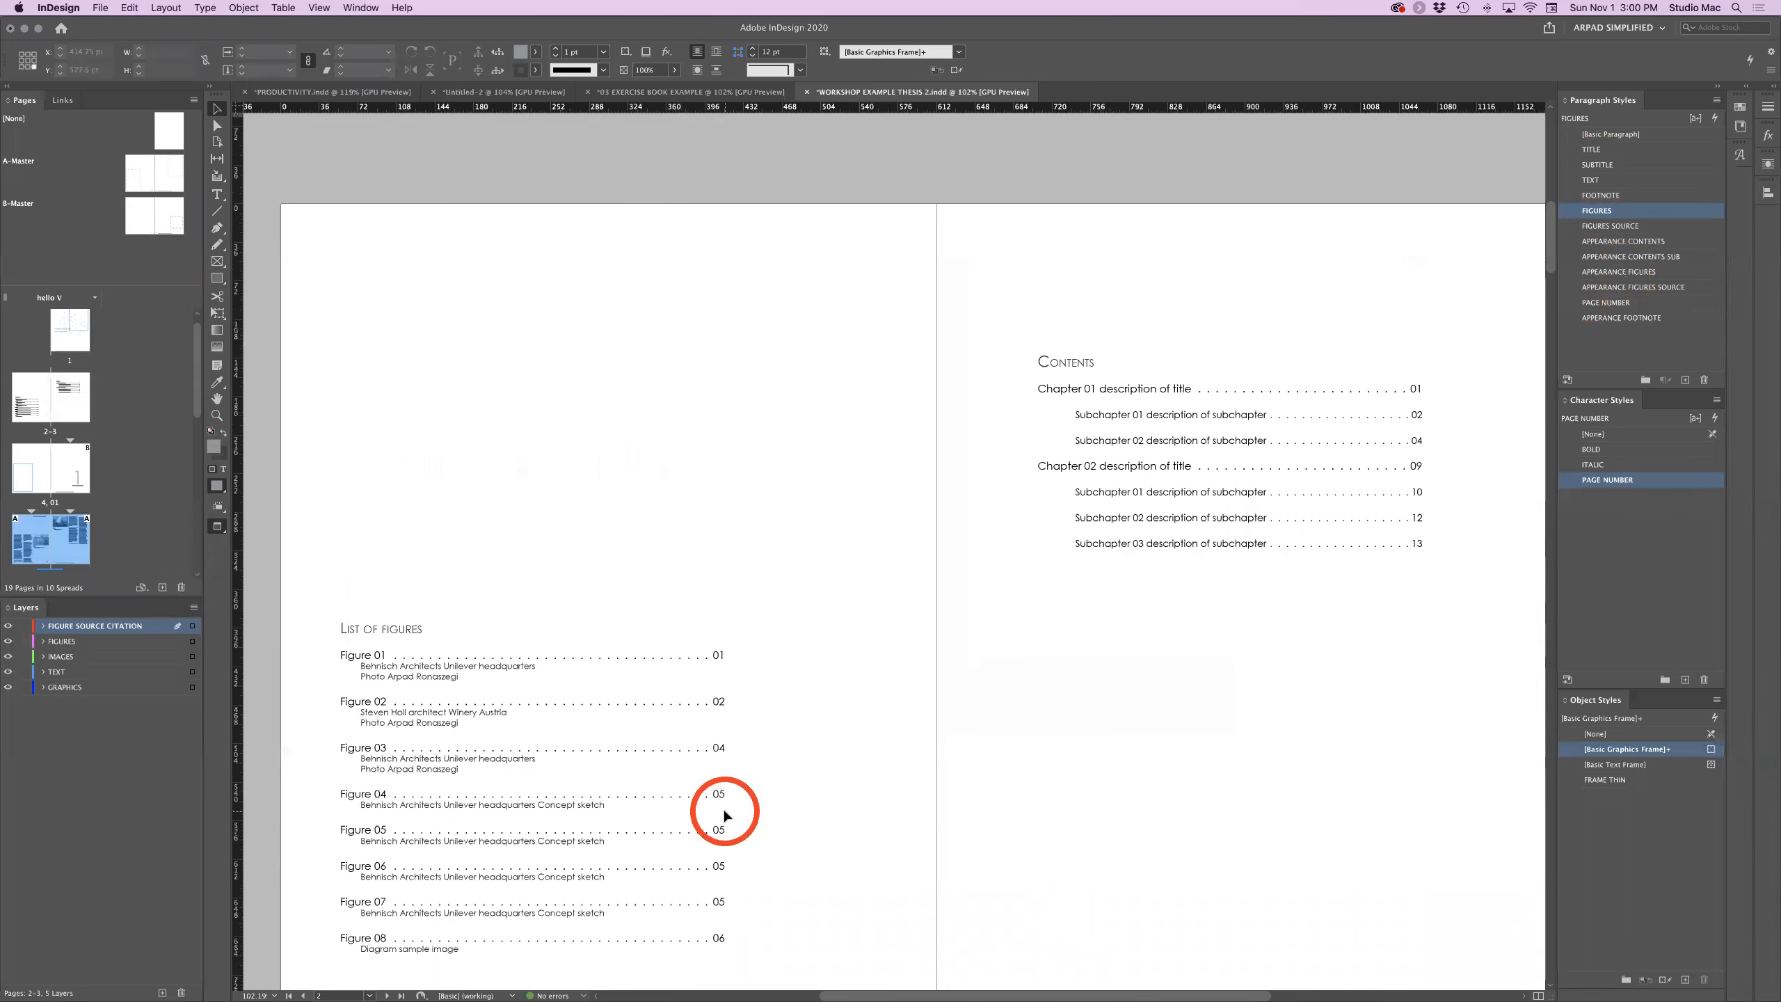
pyautogui.scroll(-3, 699, 692)
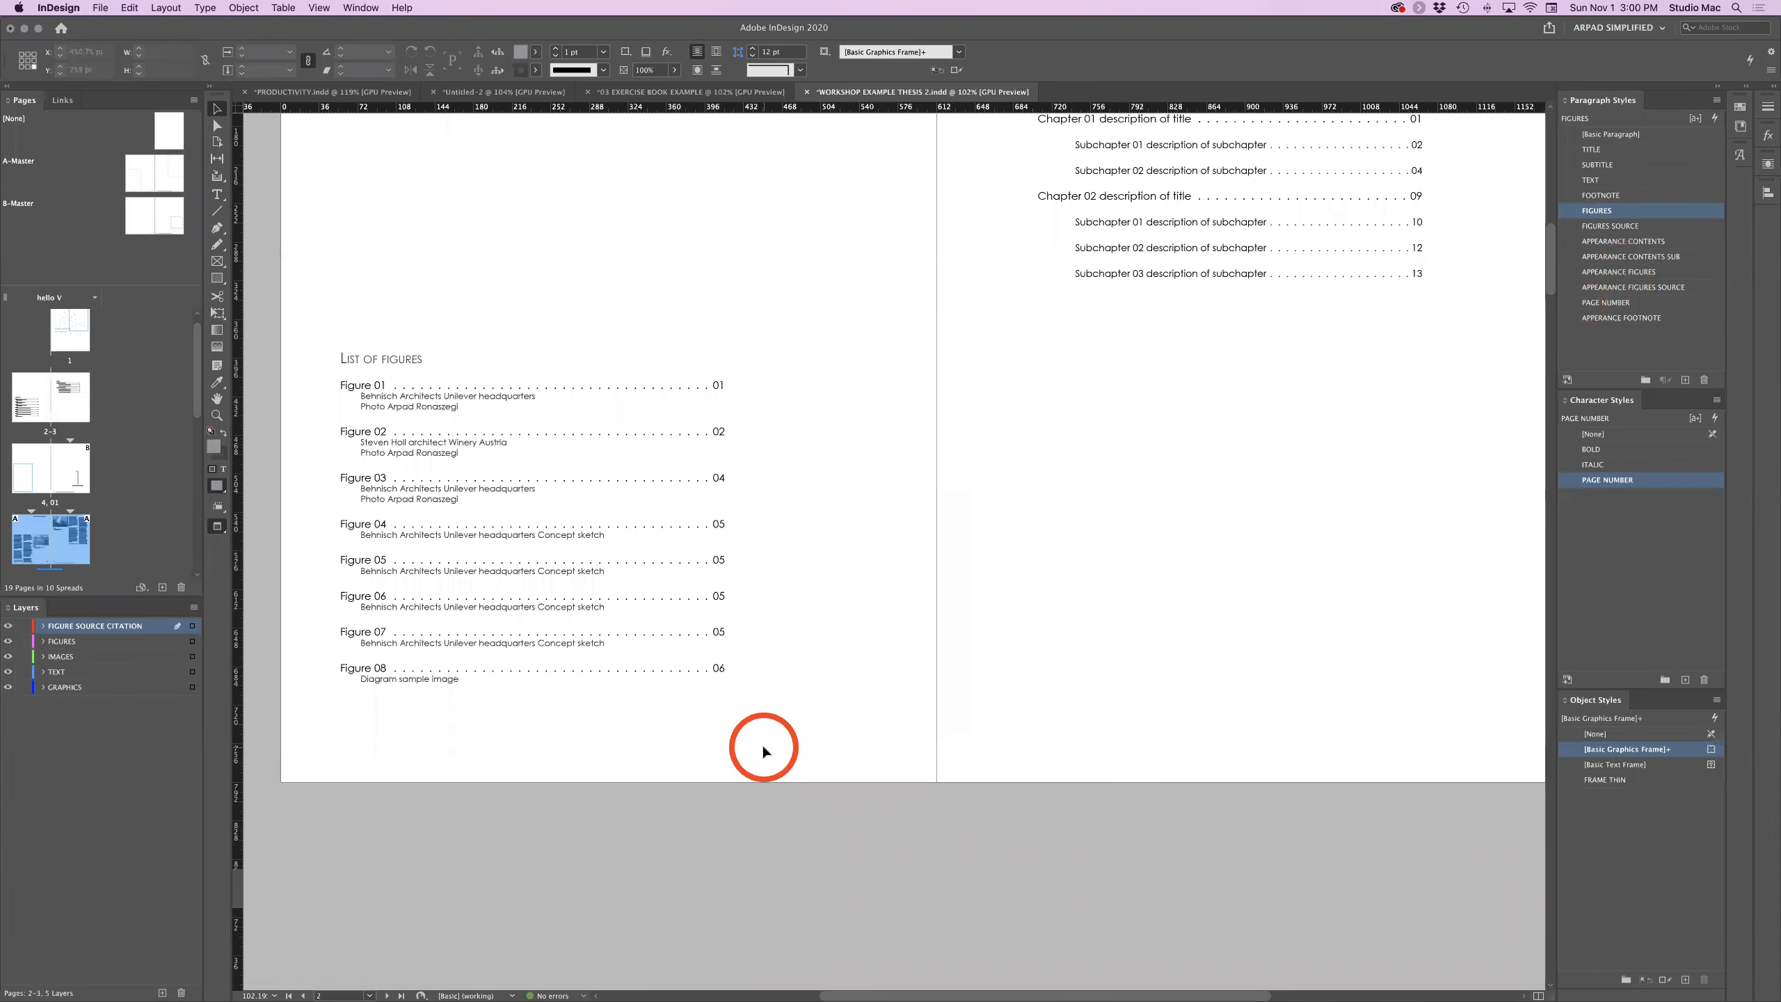
pyautogui.scroll(3, 763, 750)
pyautogui.hscroll(1, 763, 750)
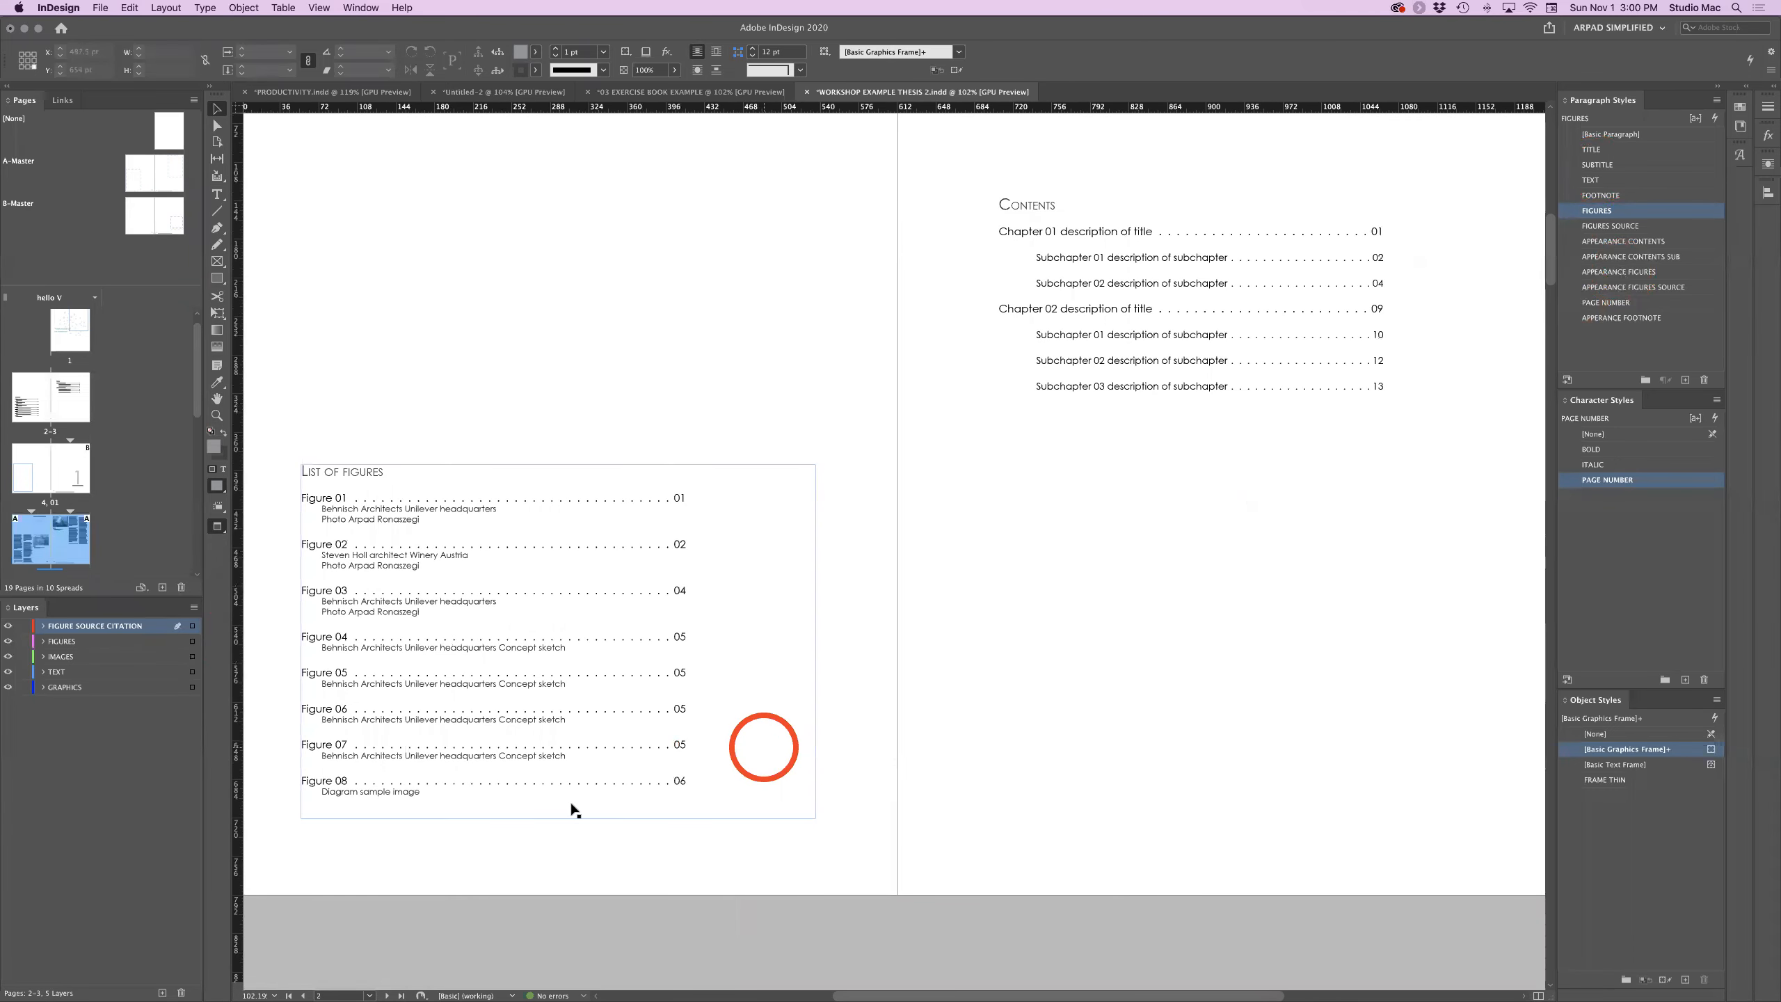
# Check the paragraph style of the Figure 01 entry in the list of figures and compare the entries with the figure captions on the chapter pages.
pyautogui.doubleClick(341, 500)
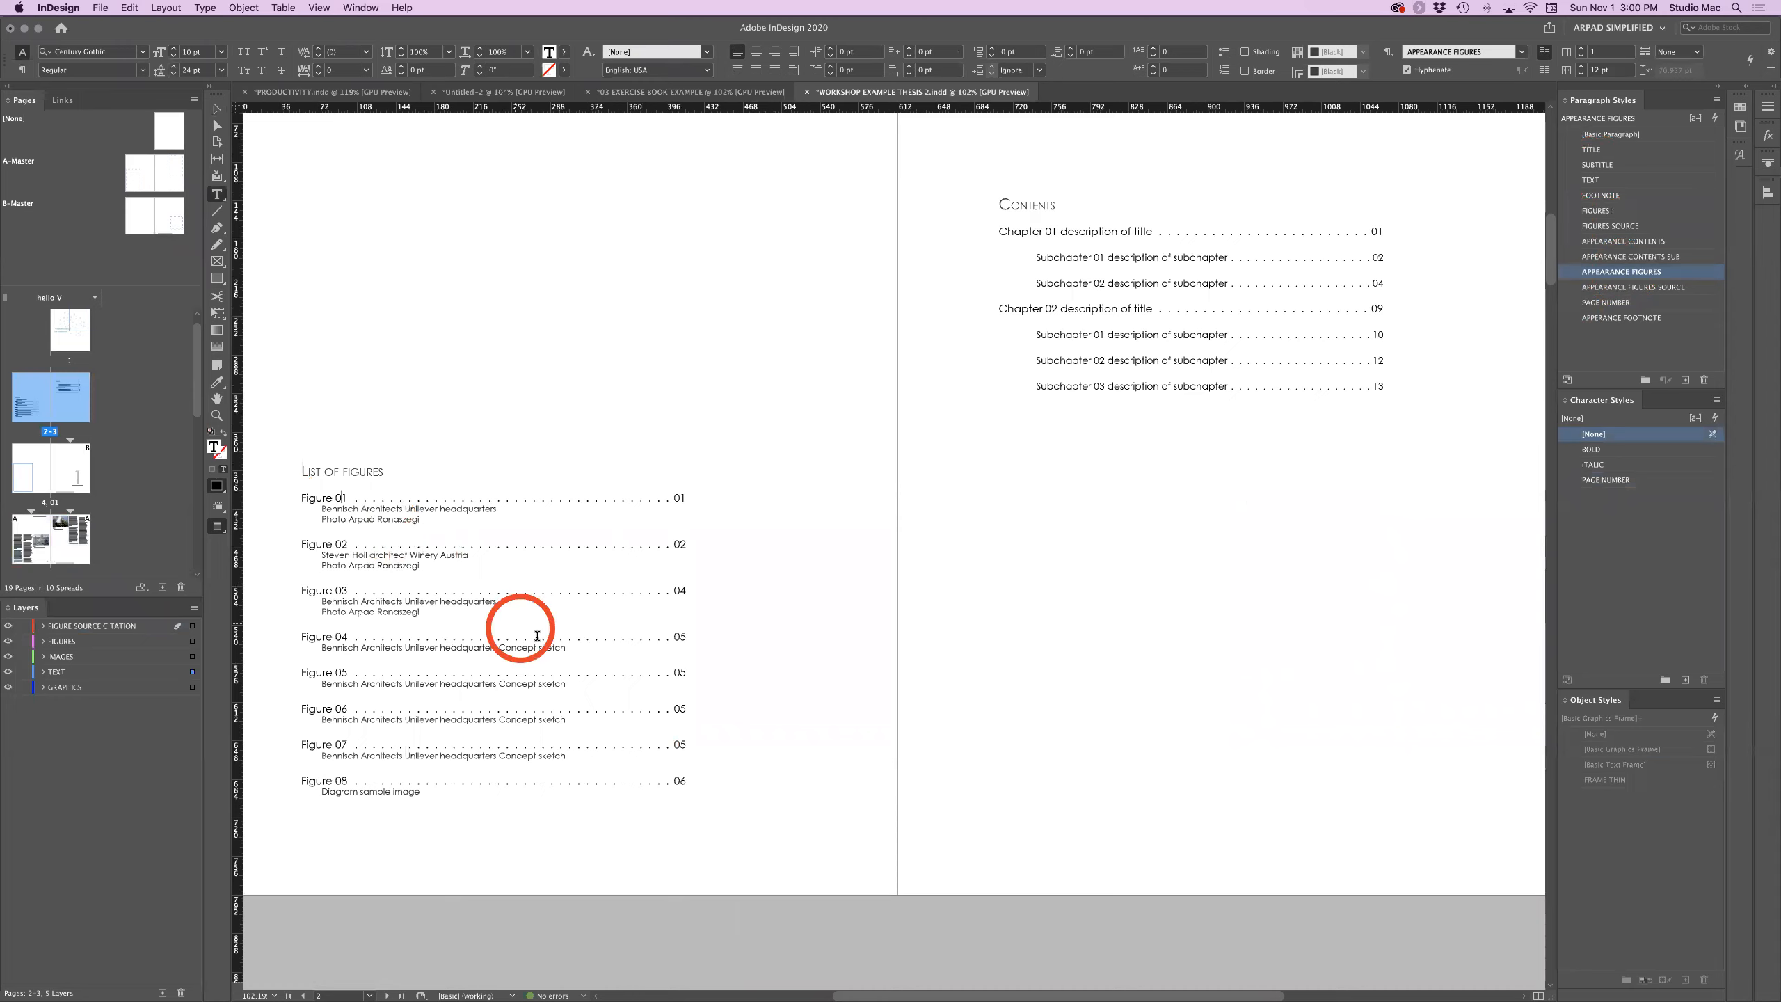
pyautogui.scroll(-15, 540, 638)
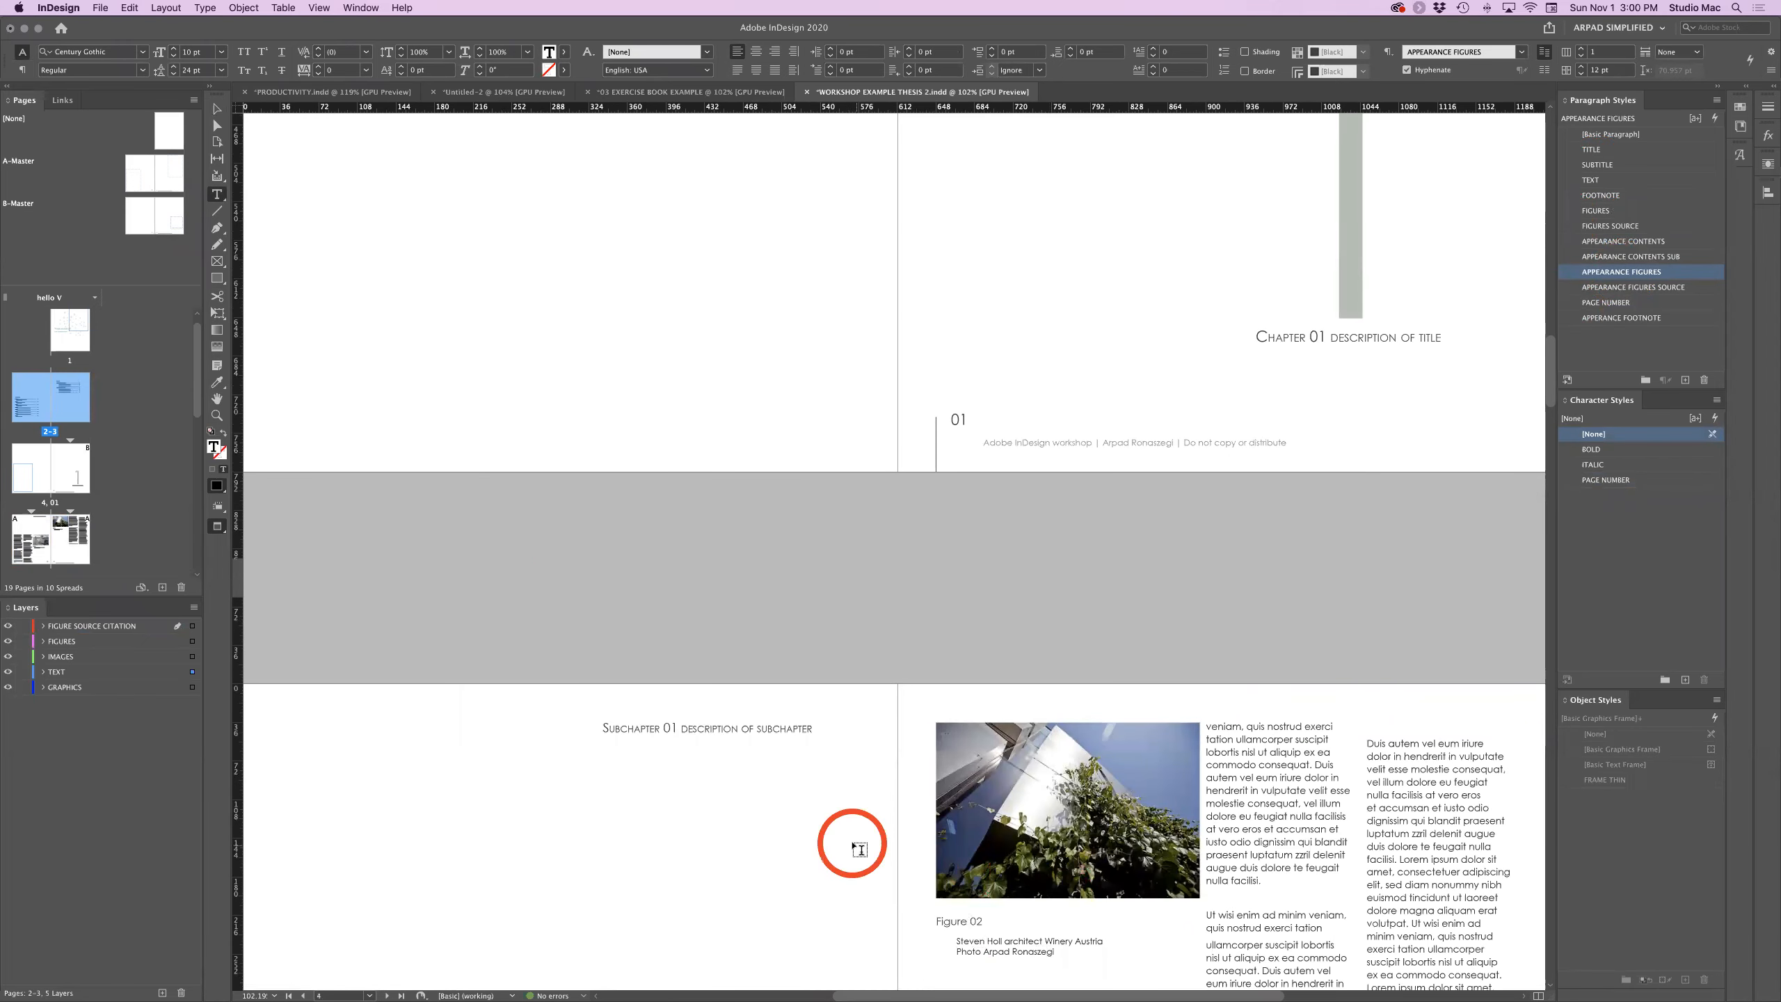
pyautogui.scroll(15, 857, 849)
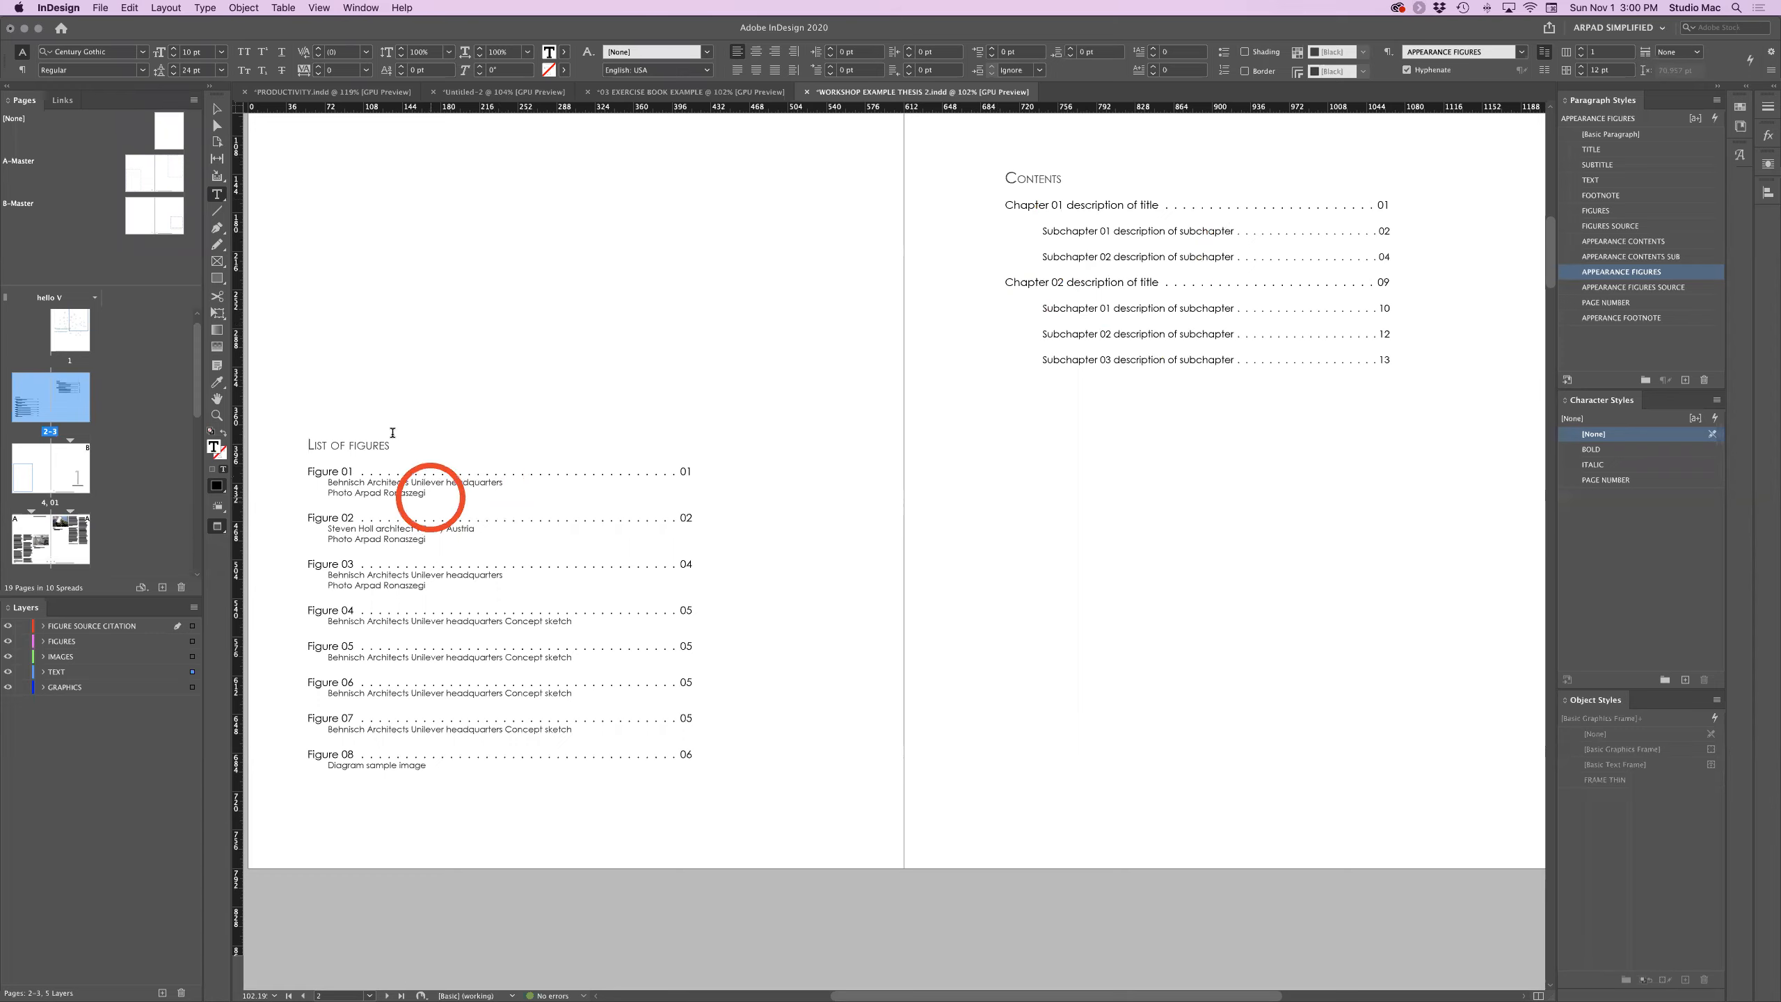
pyautogui.click(217, 109)
pyautogui.click(437, 247)
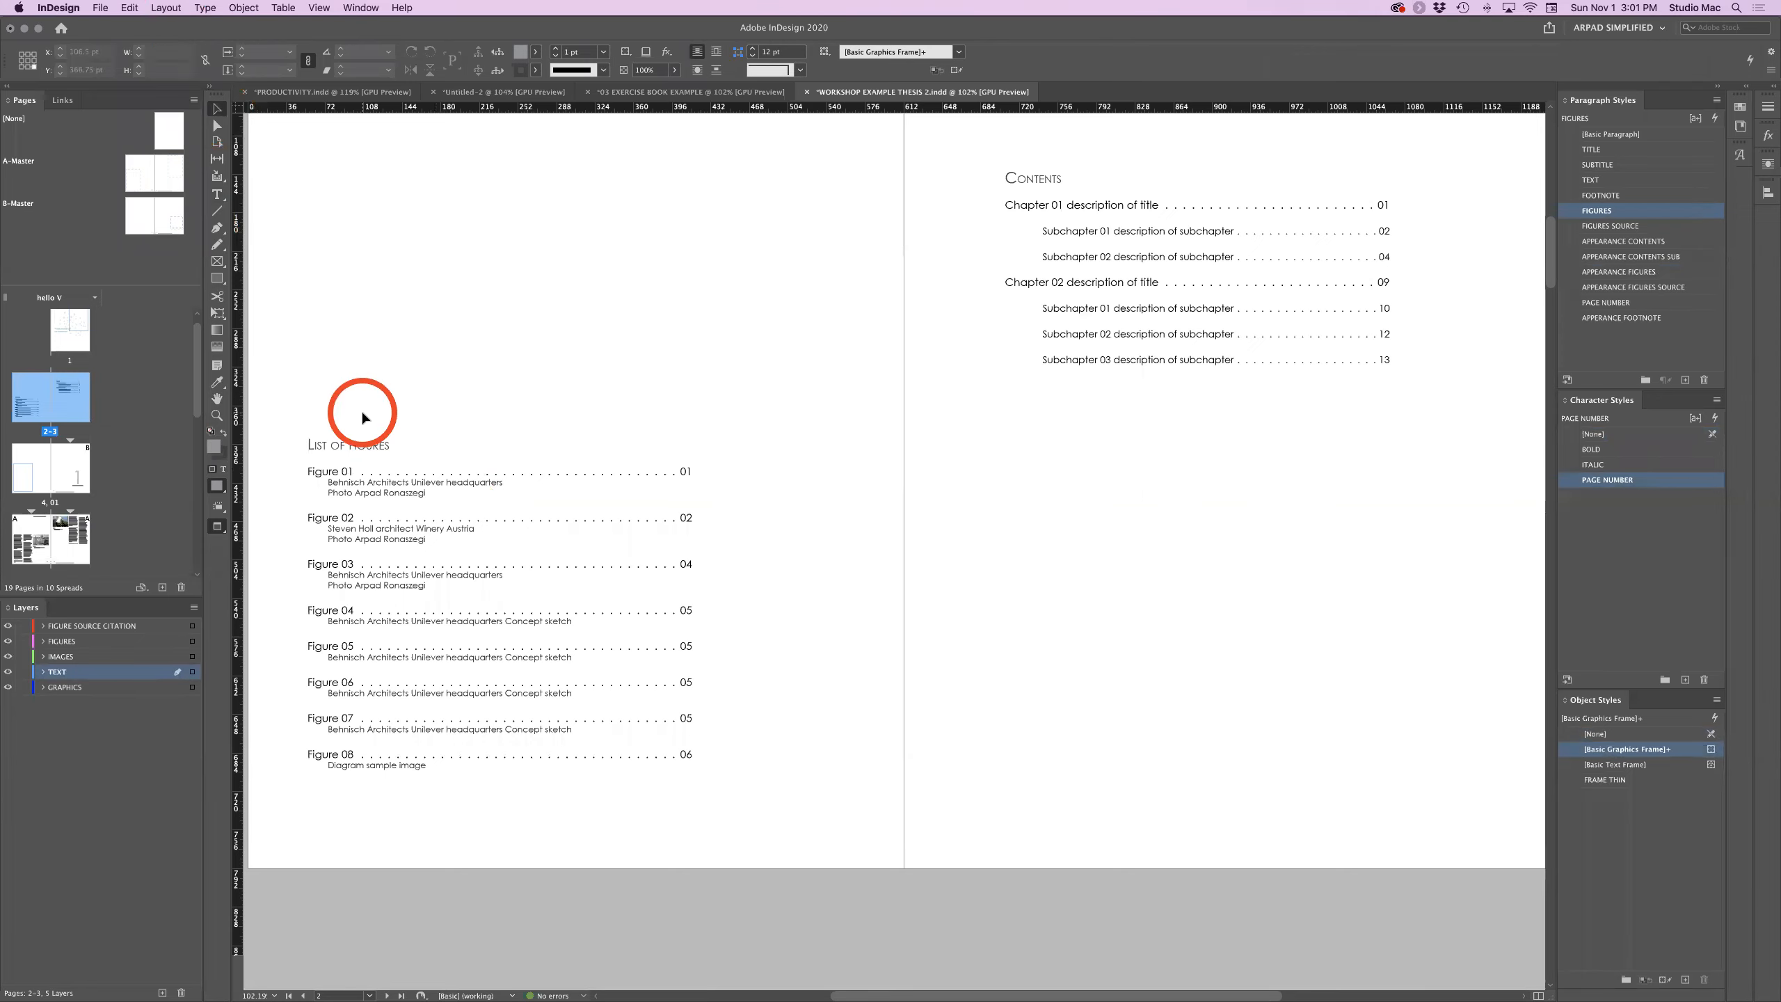
# Open the Table of Contents settings and remove APPEARANCE FIGURES and FIGURES SOURCE from the included paragraph styles.
pyautogui.click(167, 8)
pyautogui.click(192, 132)
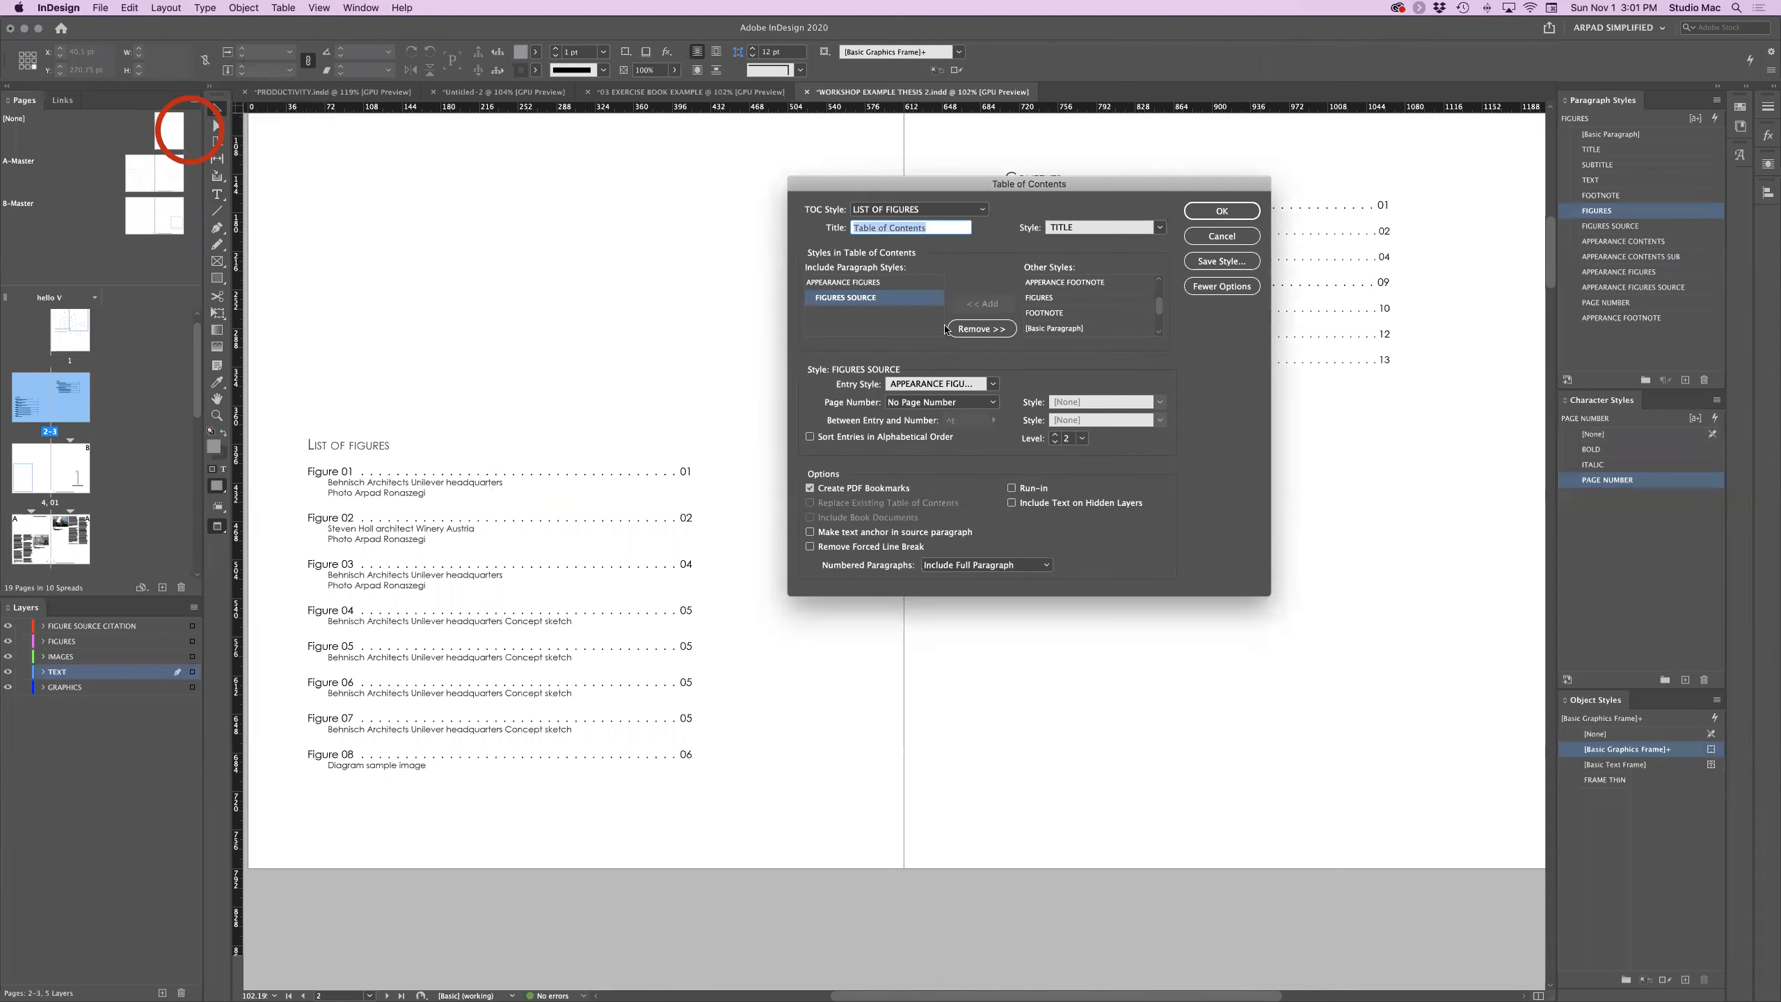
pyautogui.moveTo(939, 184); pyautogui.dragTo(899, 323)
pyautogui.click(839, 455)
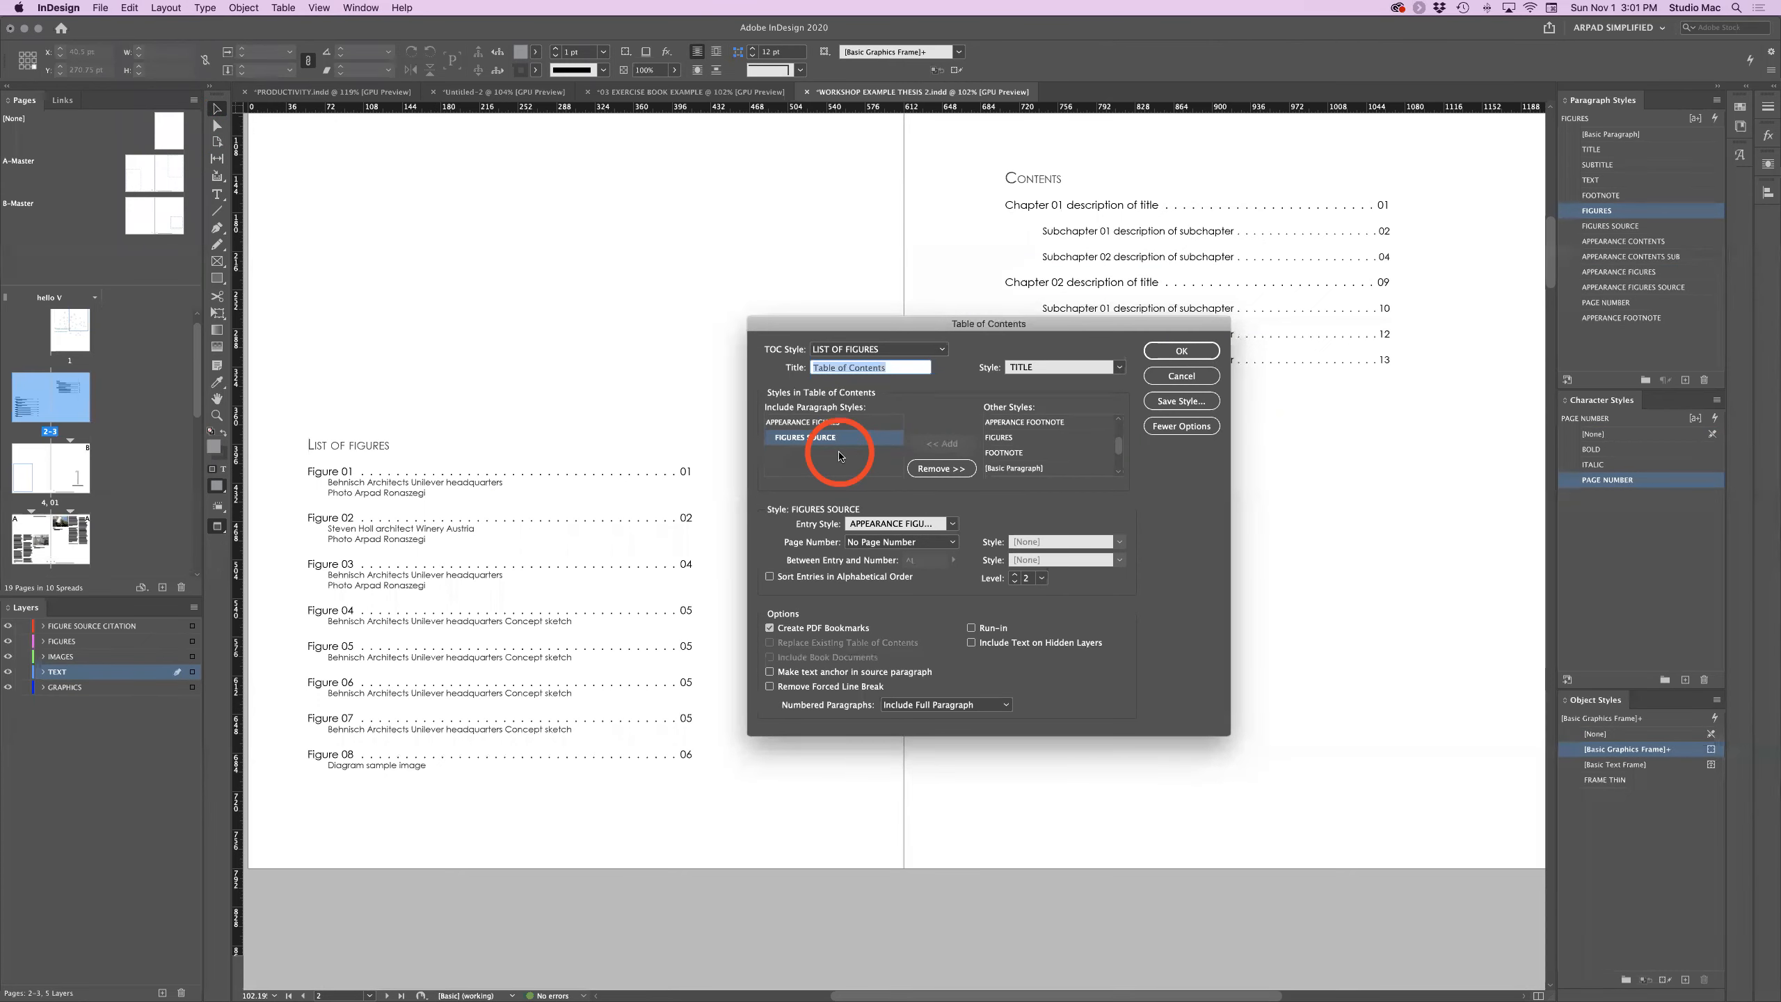
pyautogui.moveTo(871, 327); pyautogui.dragTo(892, 424)
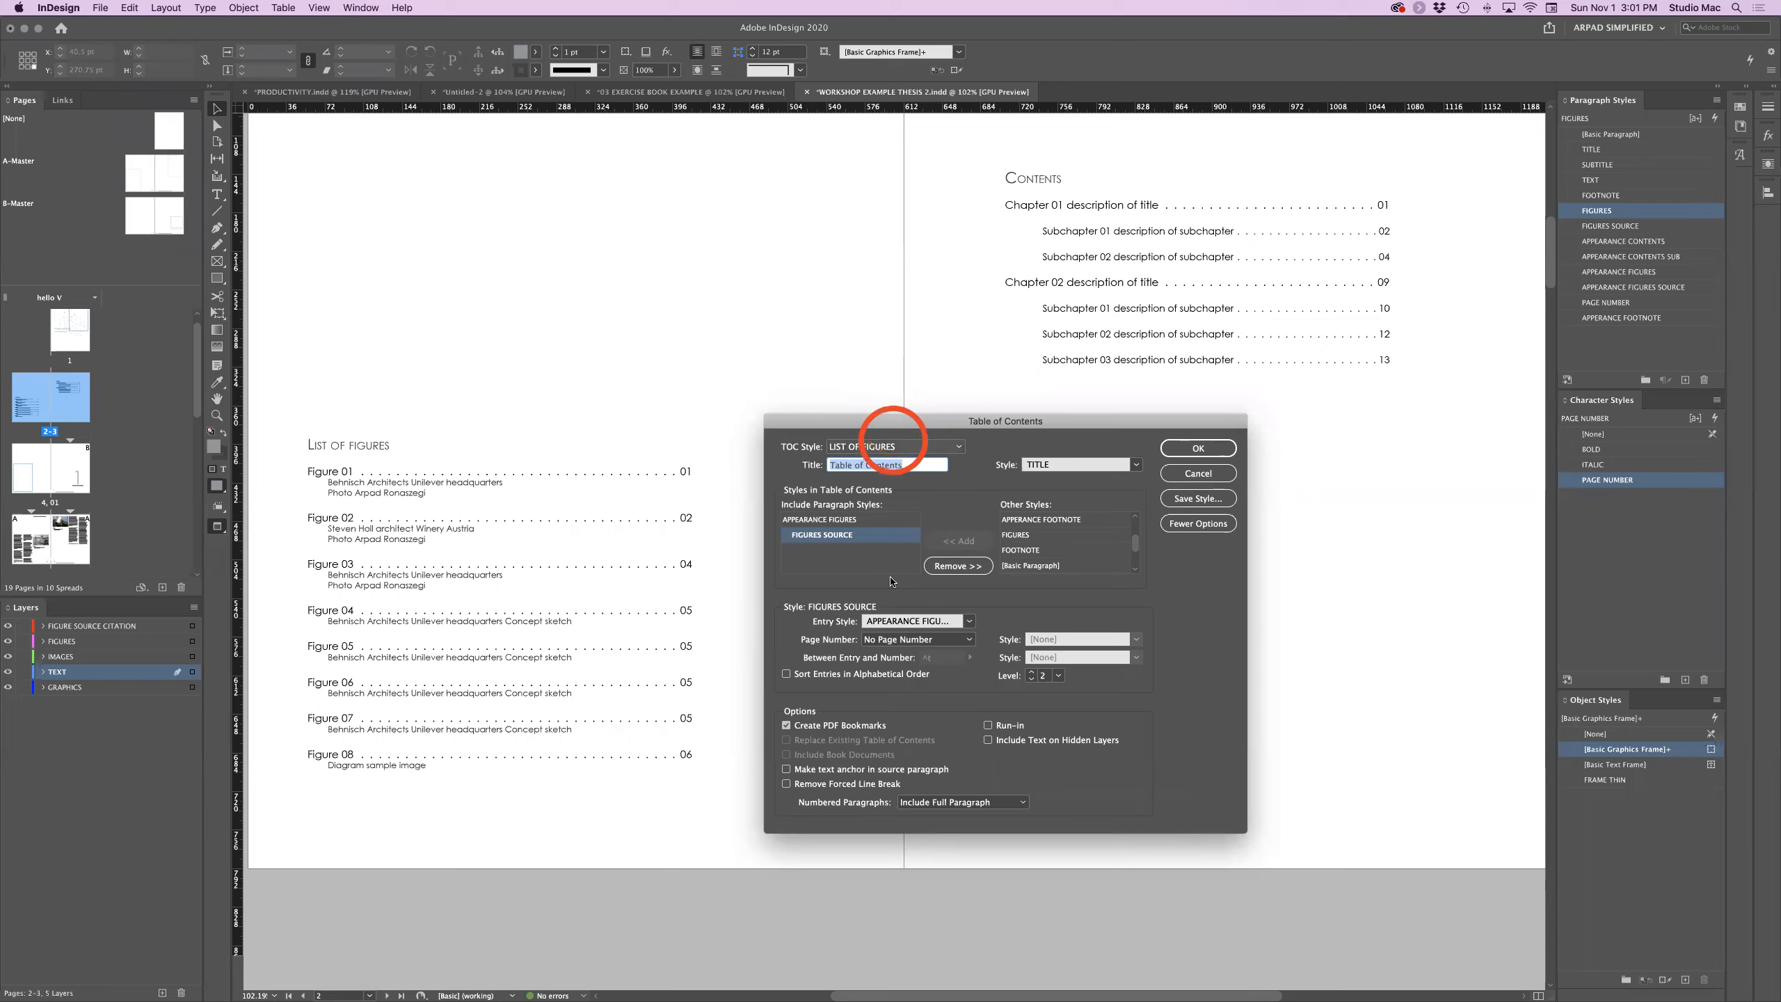
pyautogui.click(875, 520)
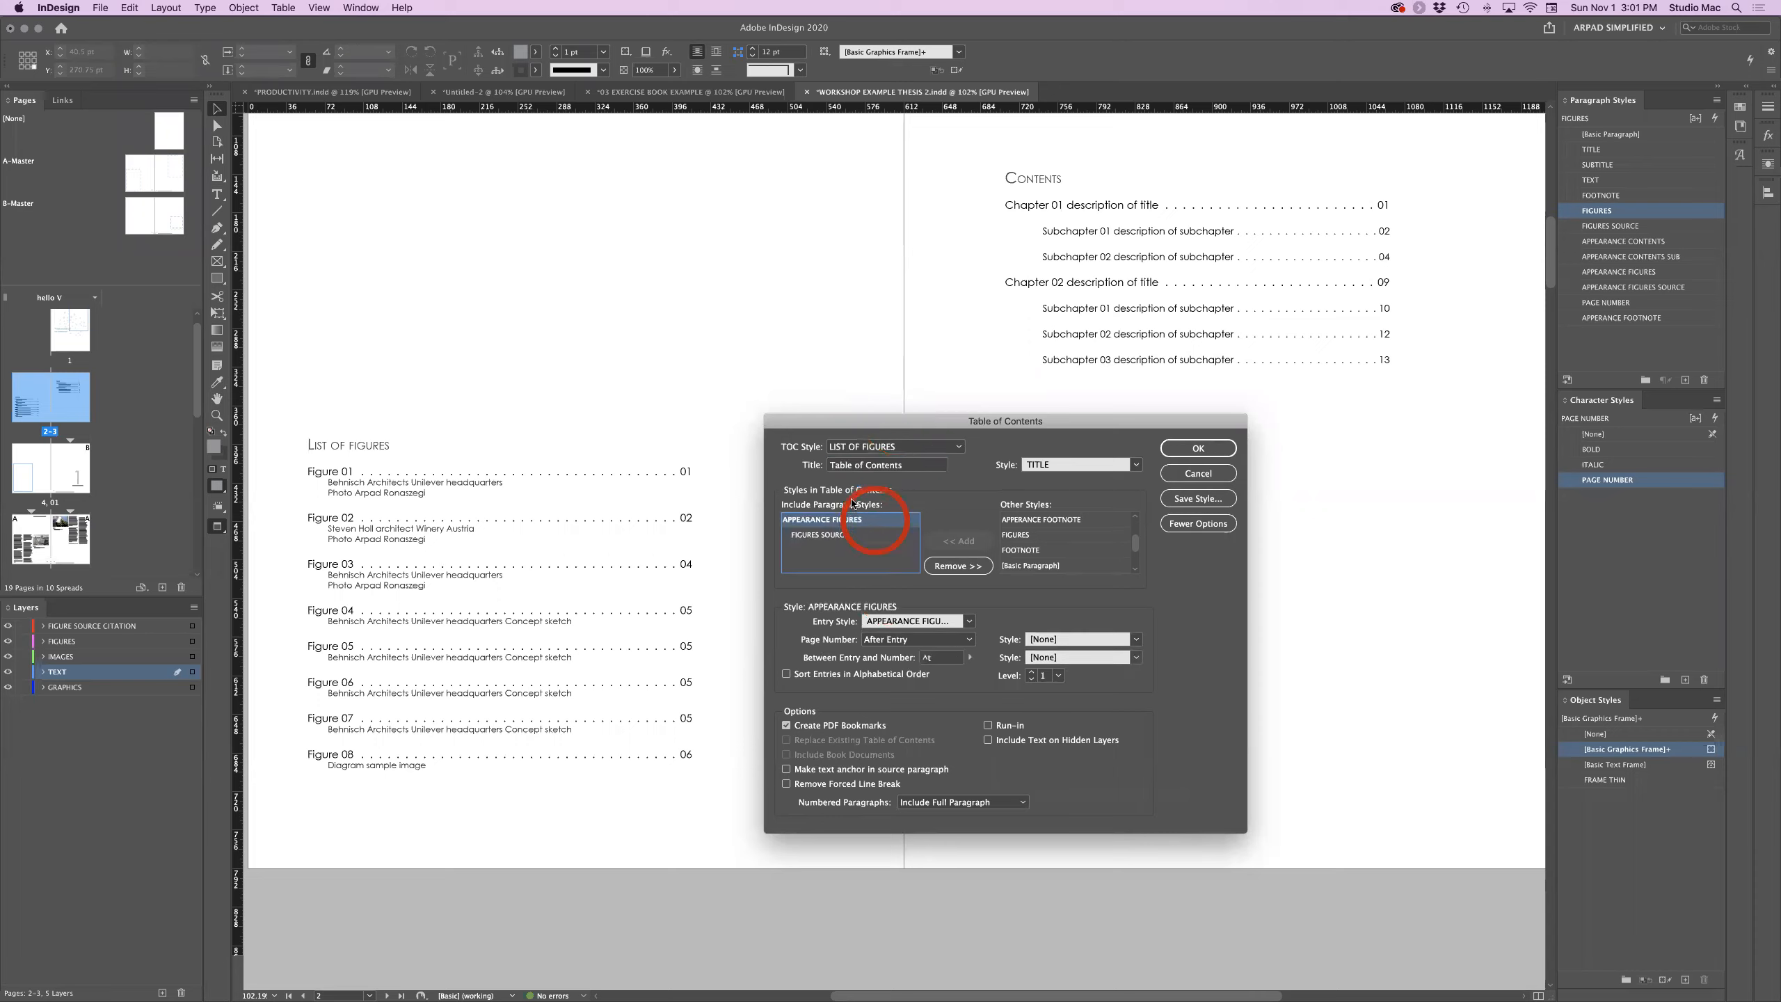
pyautogui.click(955, 566)
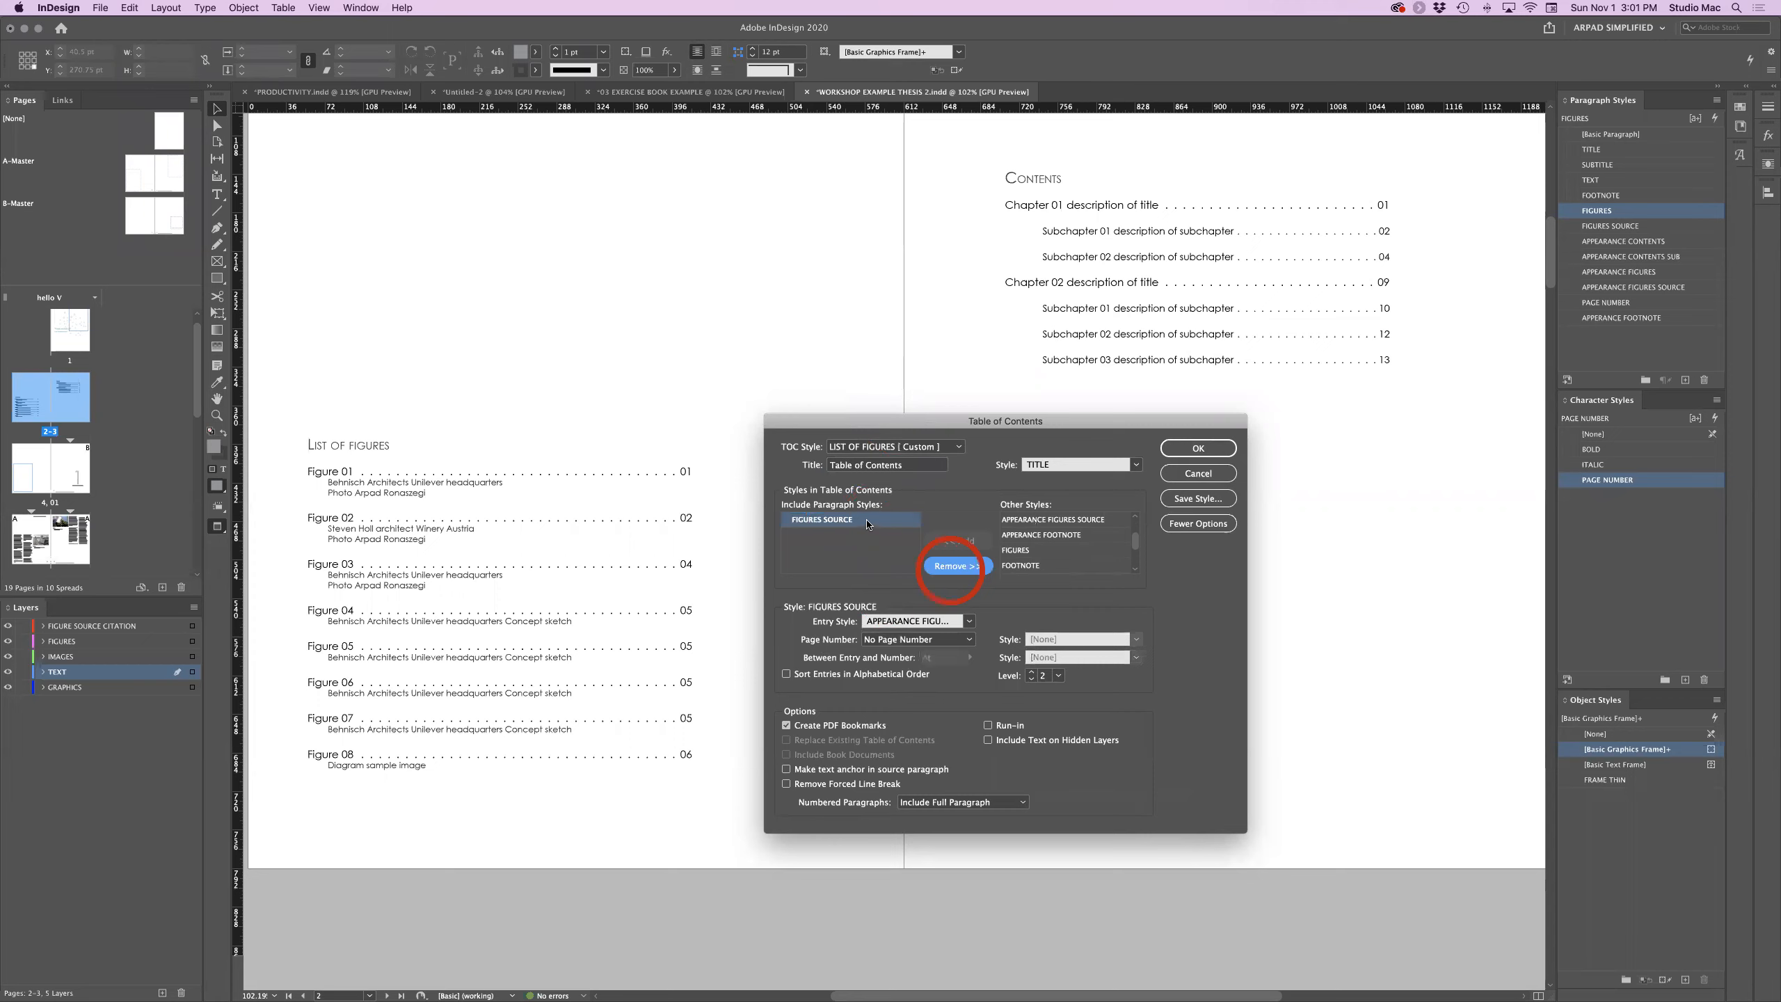
pyautogui.click(958, 565)
pyautogui.click(854, 533)
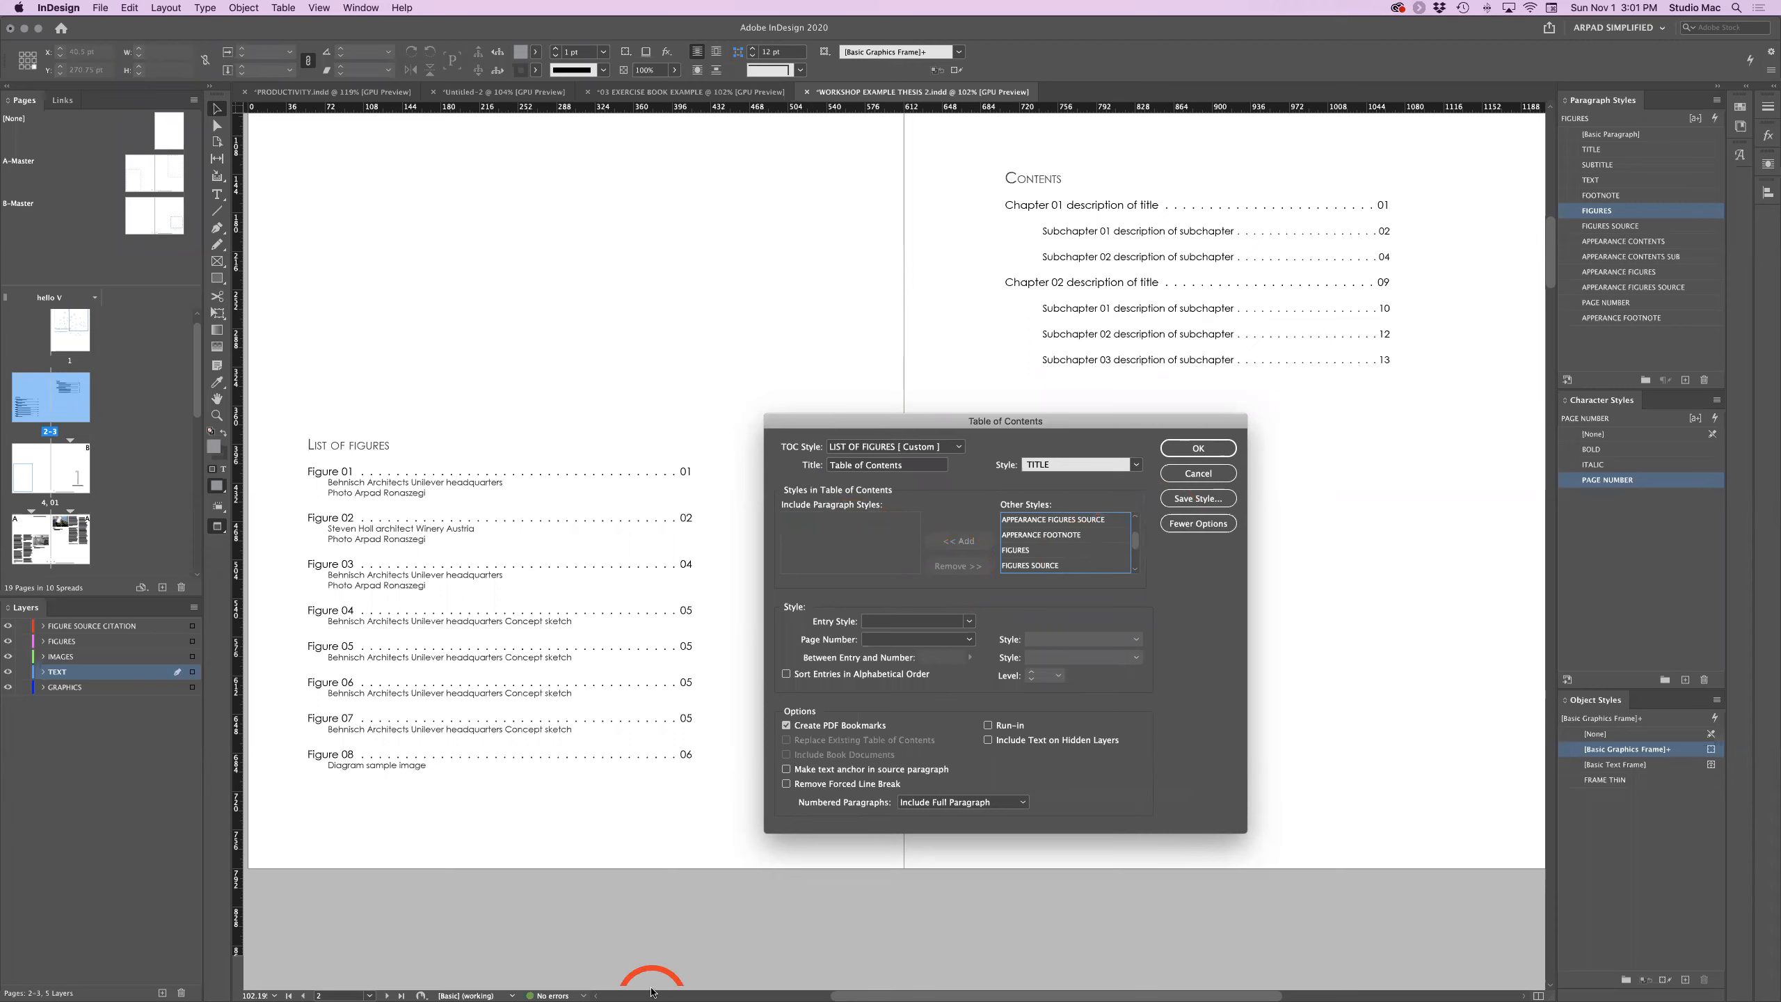
pyautogui.click(890, 944)
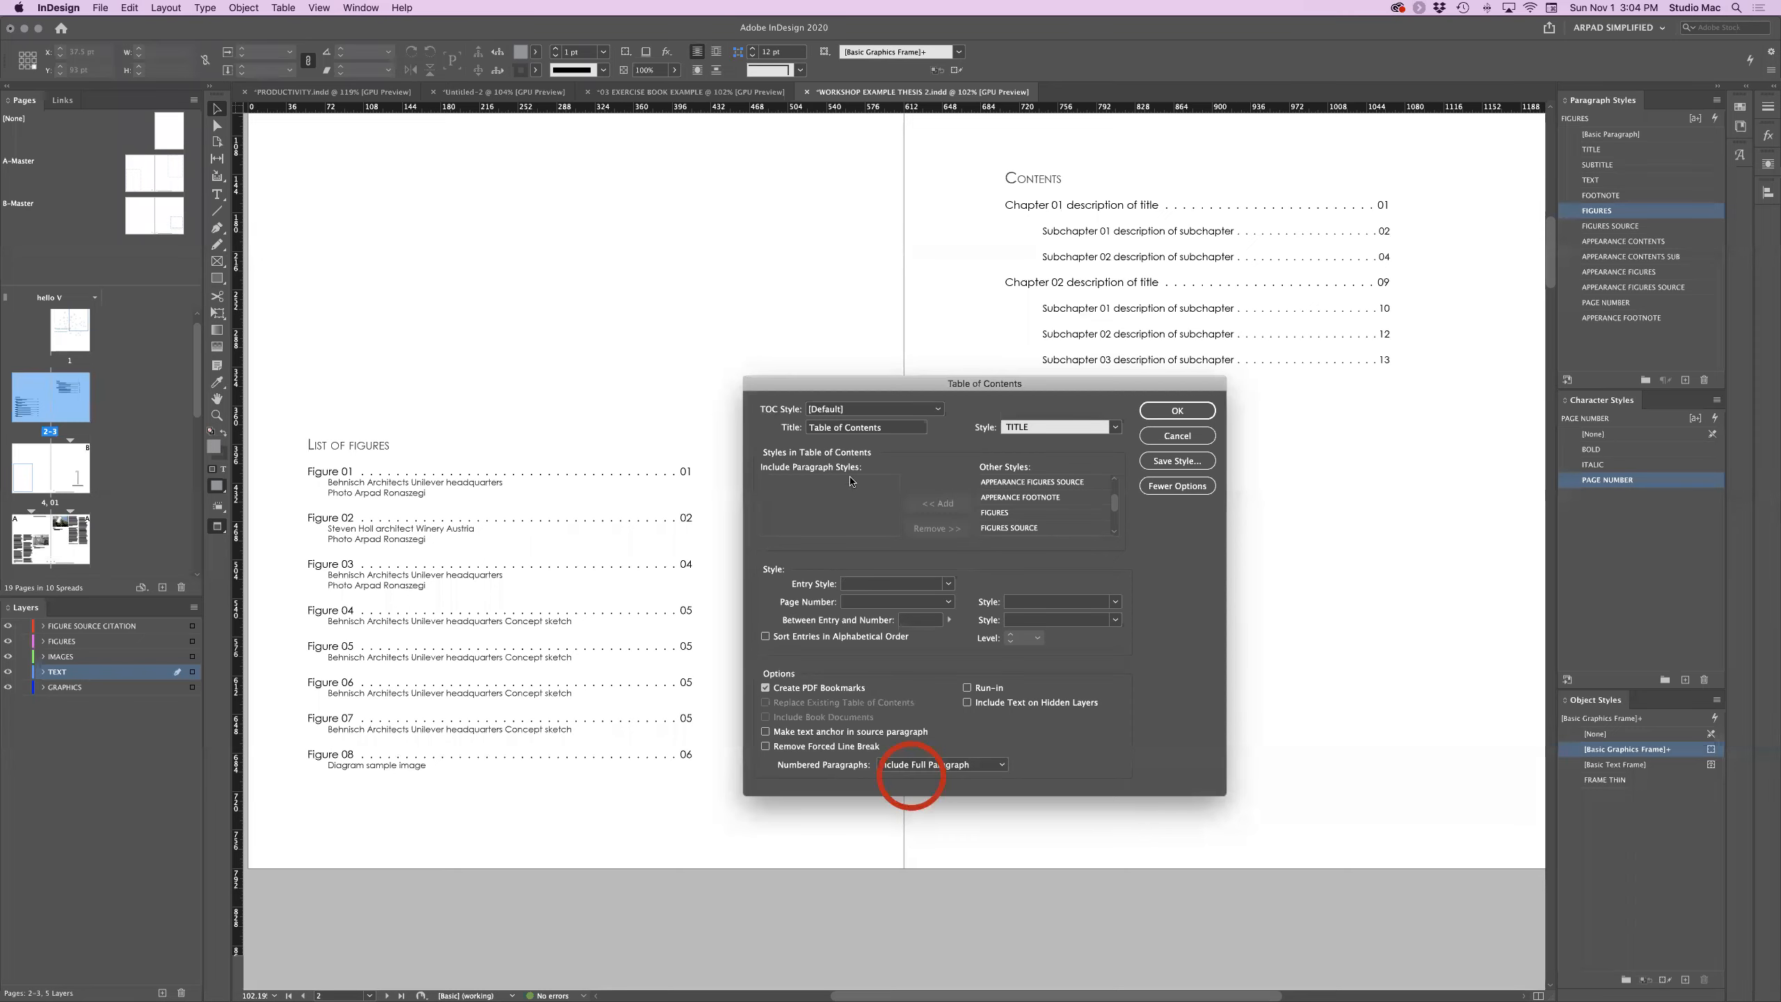
# Compare the reduced and full option sets of the Table of Contents settings, leaving the full set displayed.
pyautogui.moveTo(853, 386); pyautogui.dragTo(779, 366)
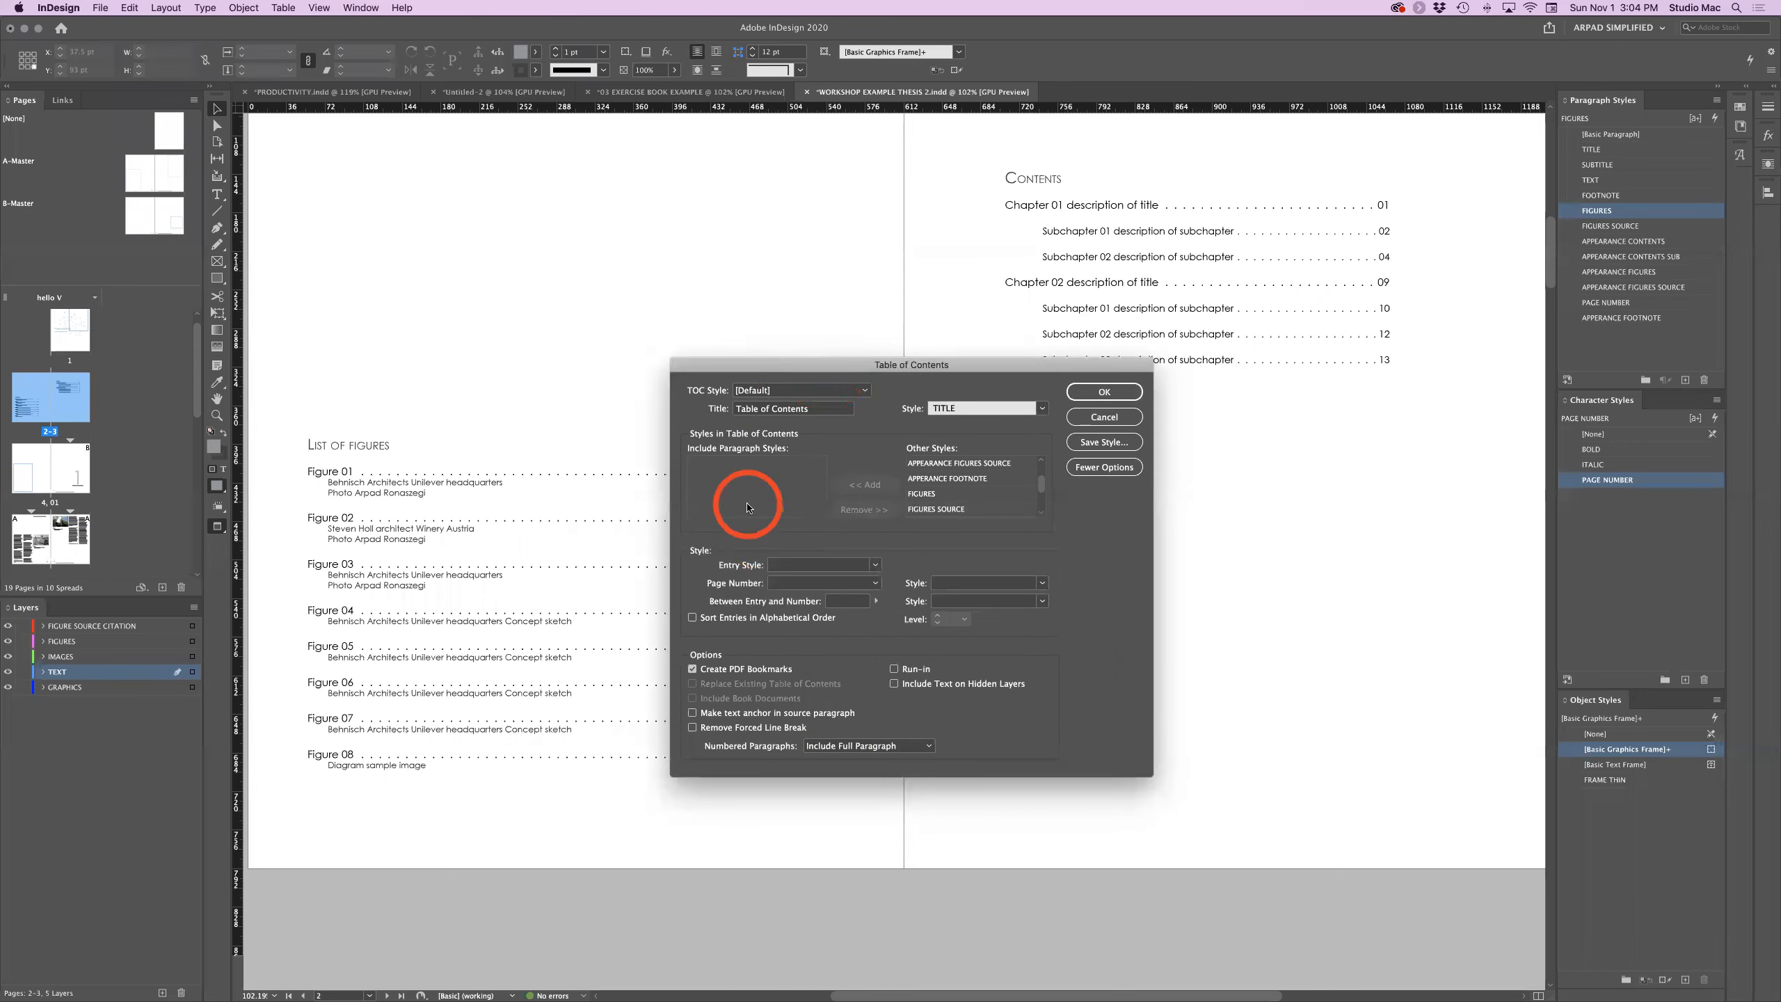
pyautogui.moveTo(777, 365); pyautogui.dragTo(775, 378)
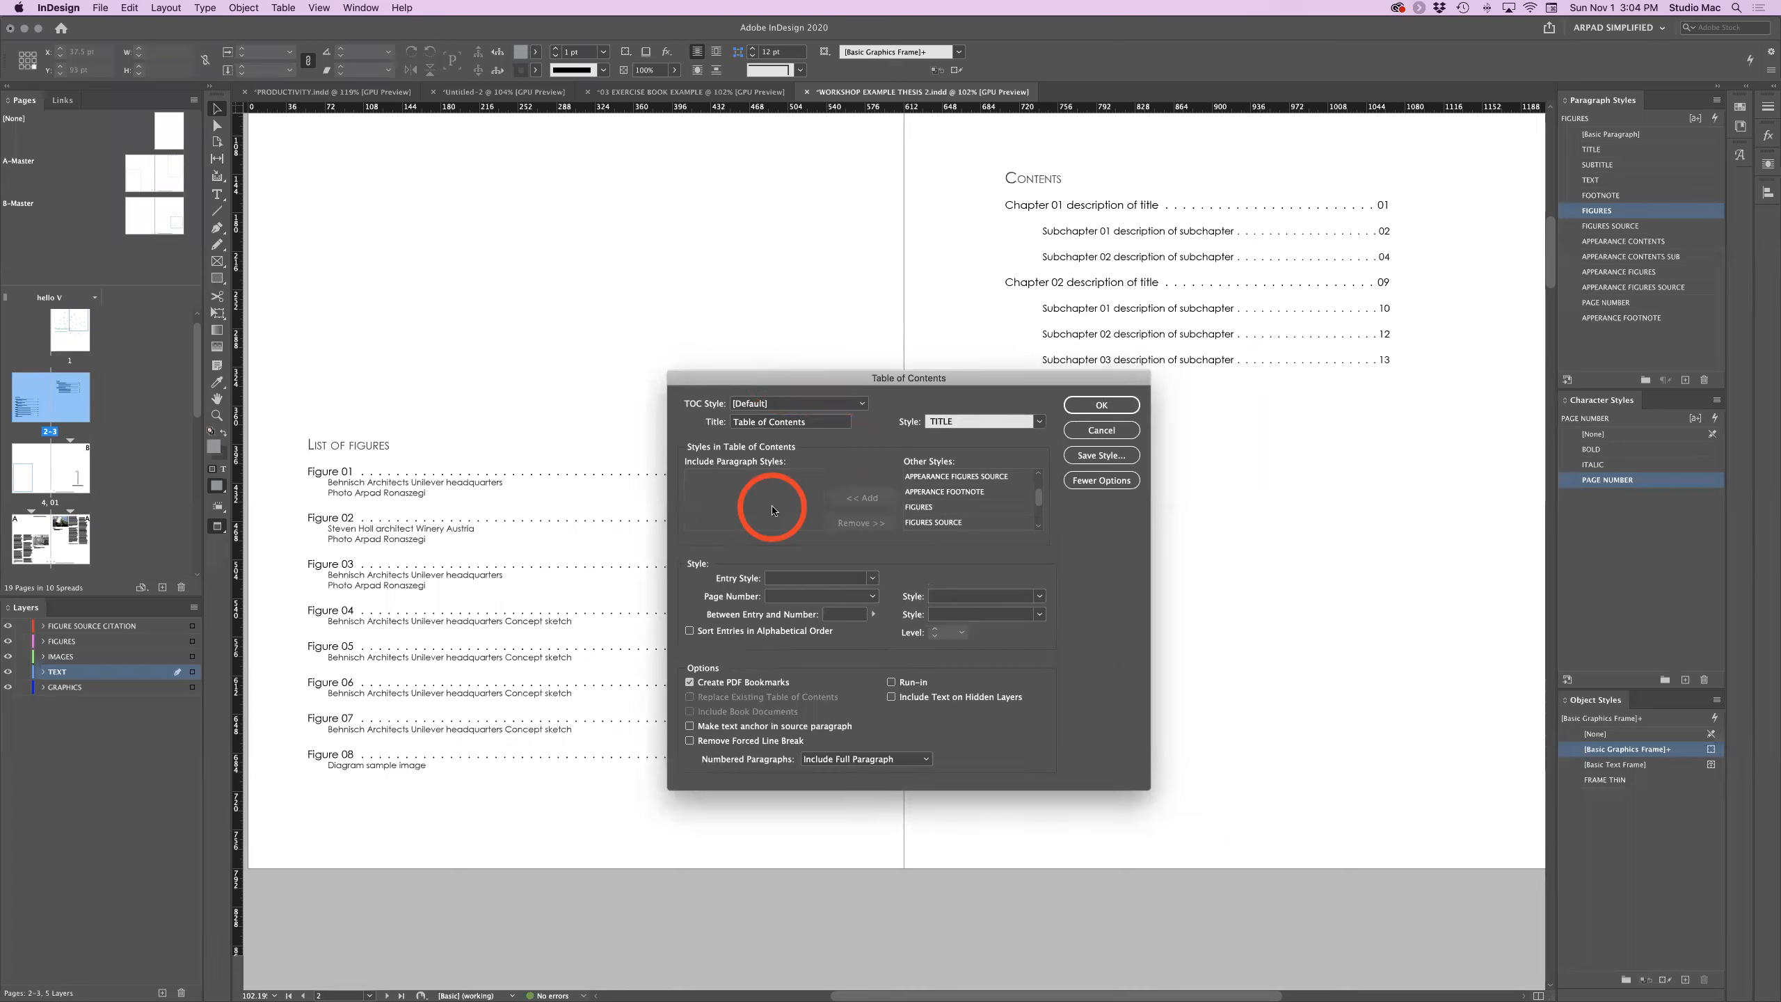
pyautogui.moveTo(778, 378); pyautogui.dragTo(802, 388)
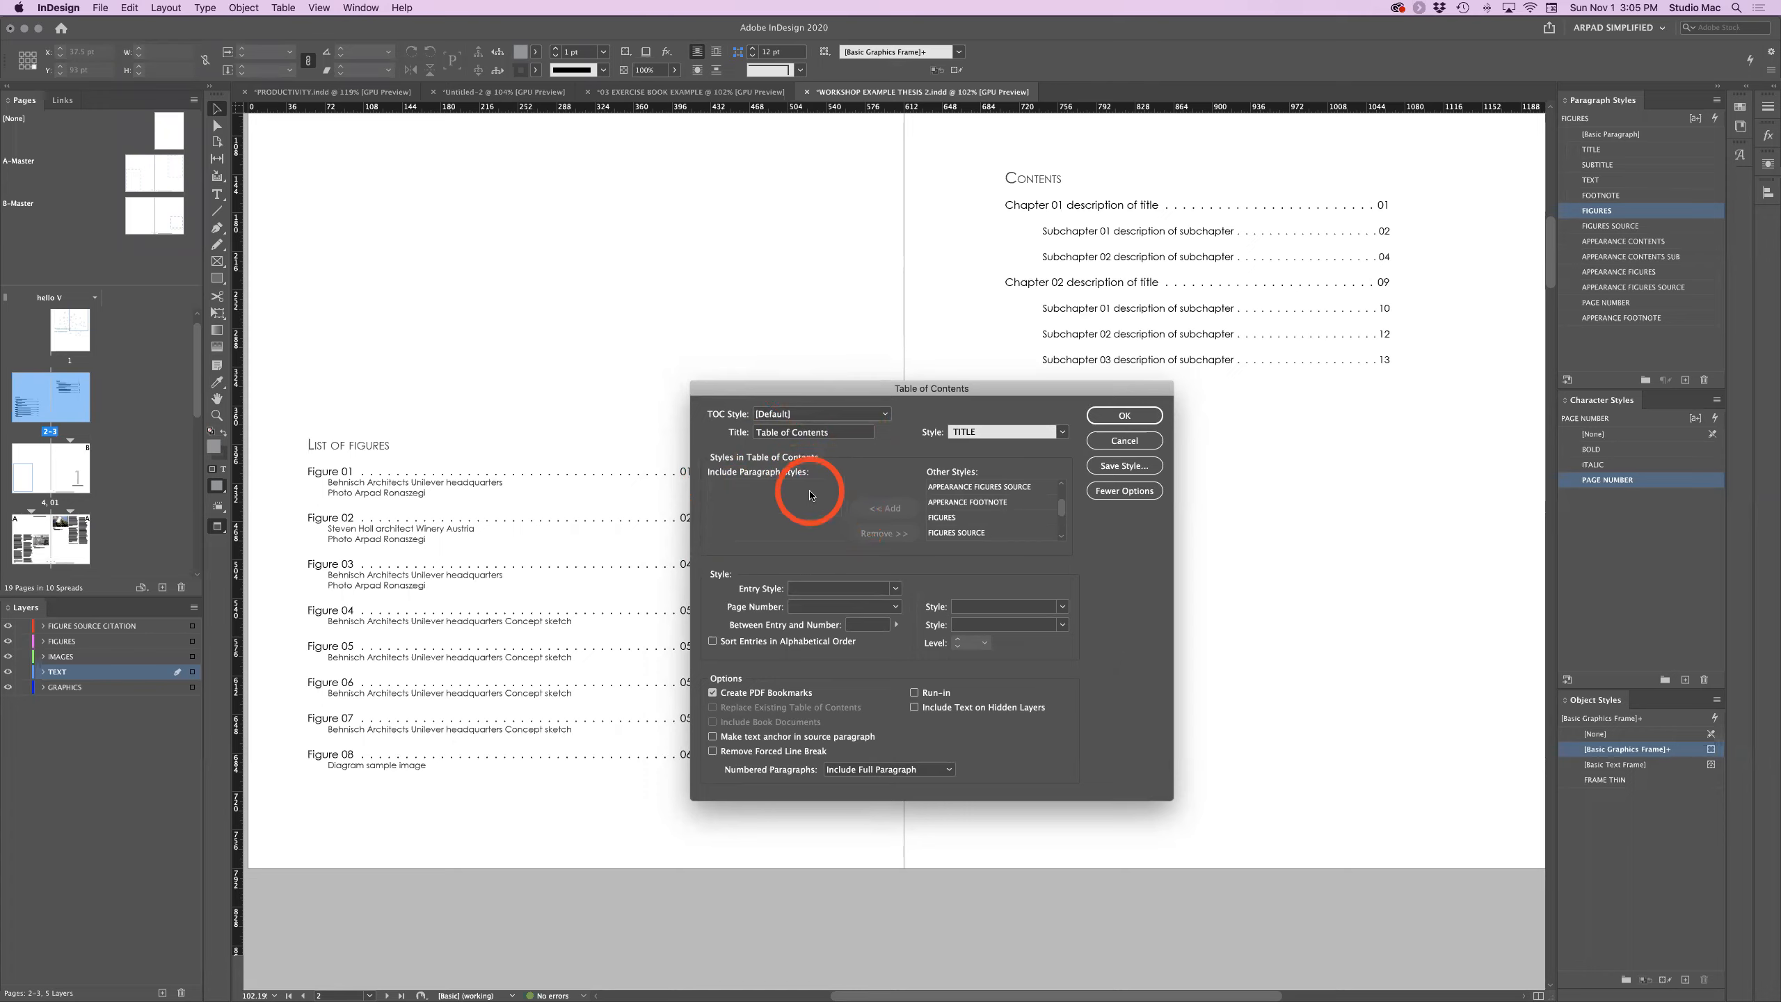
pyautogui.moveTo(829, 388); pyautogui.dragTo(832, 379)
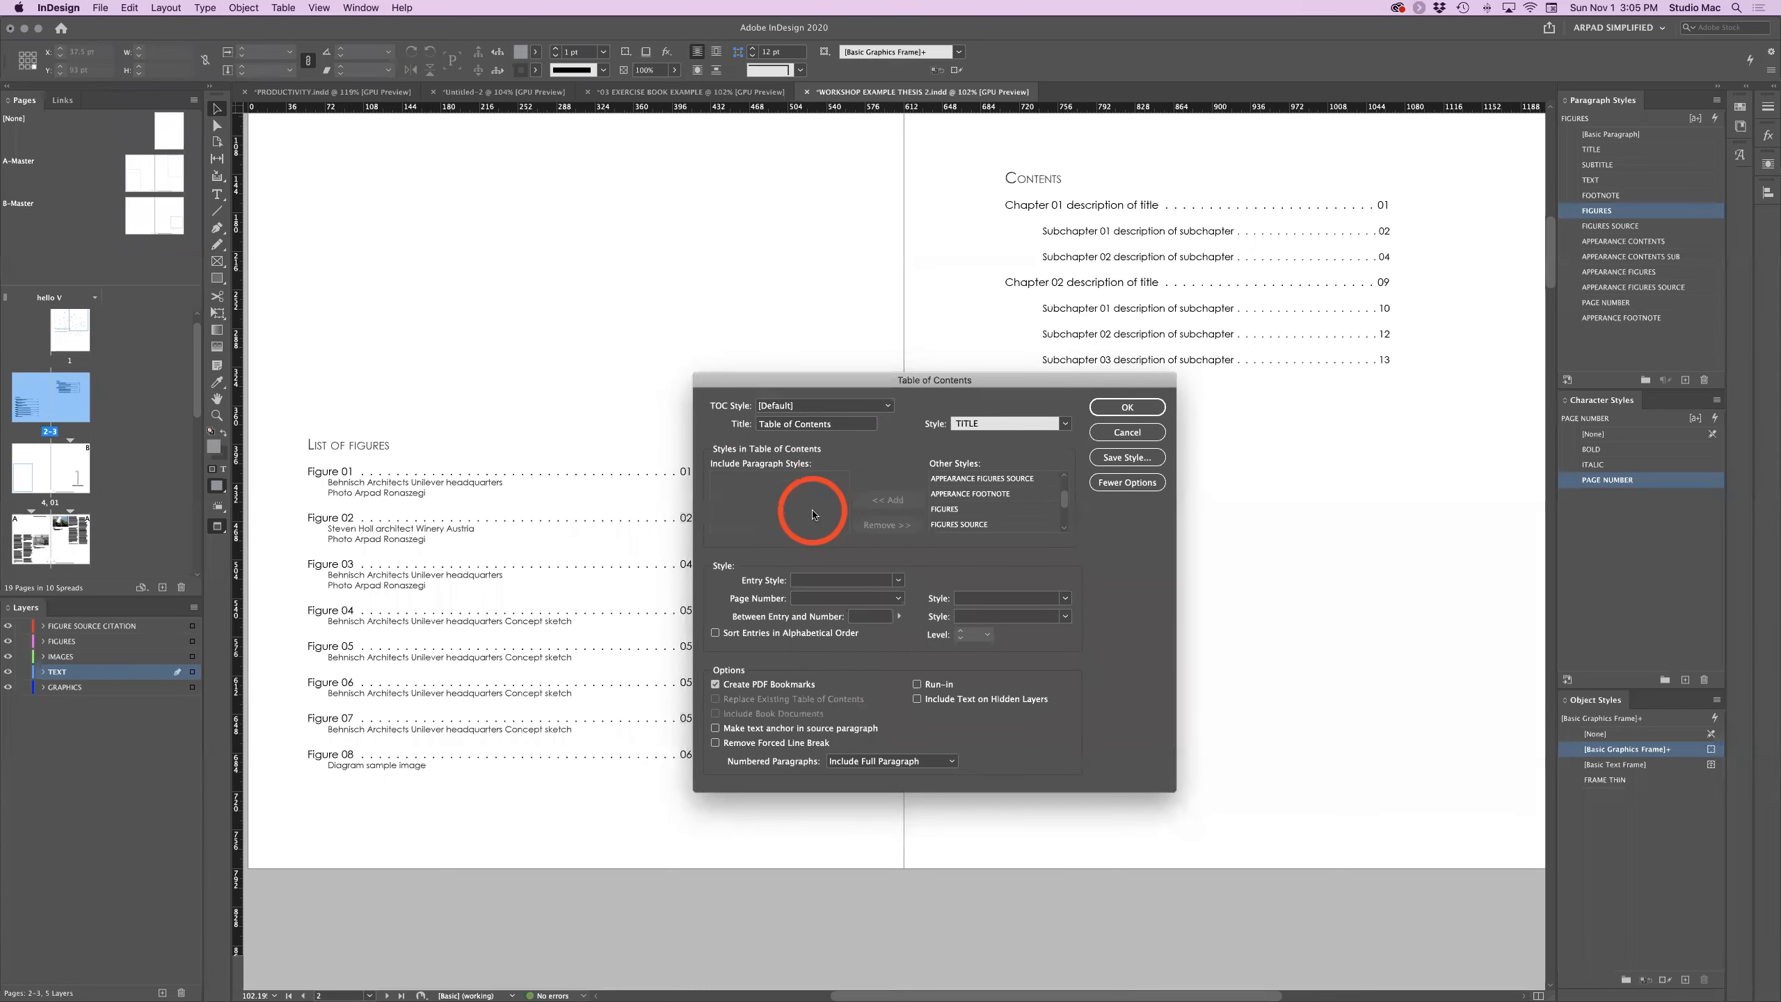
pyautogui.click(1127, 484)
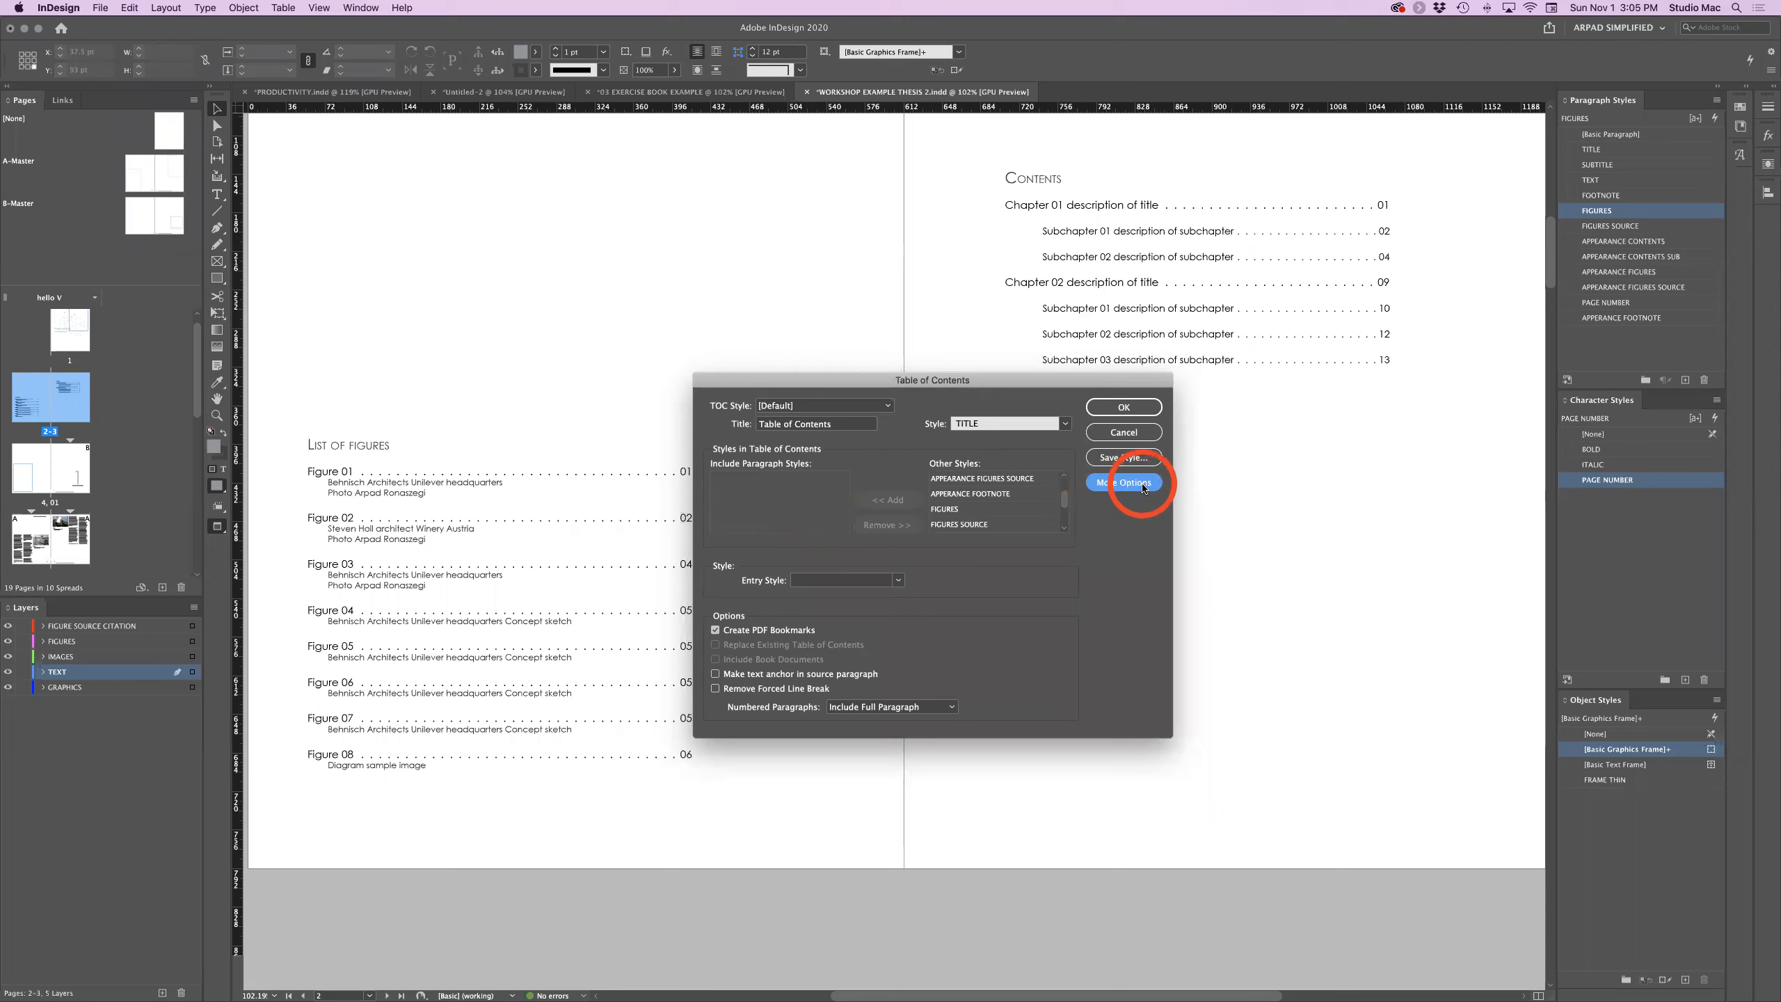
pyautogui.click(1142, 485)
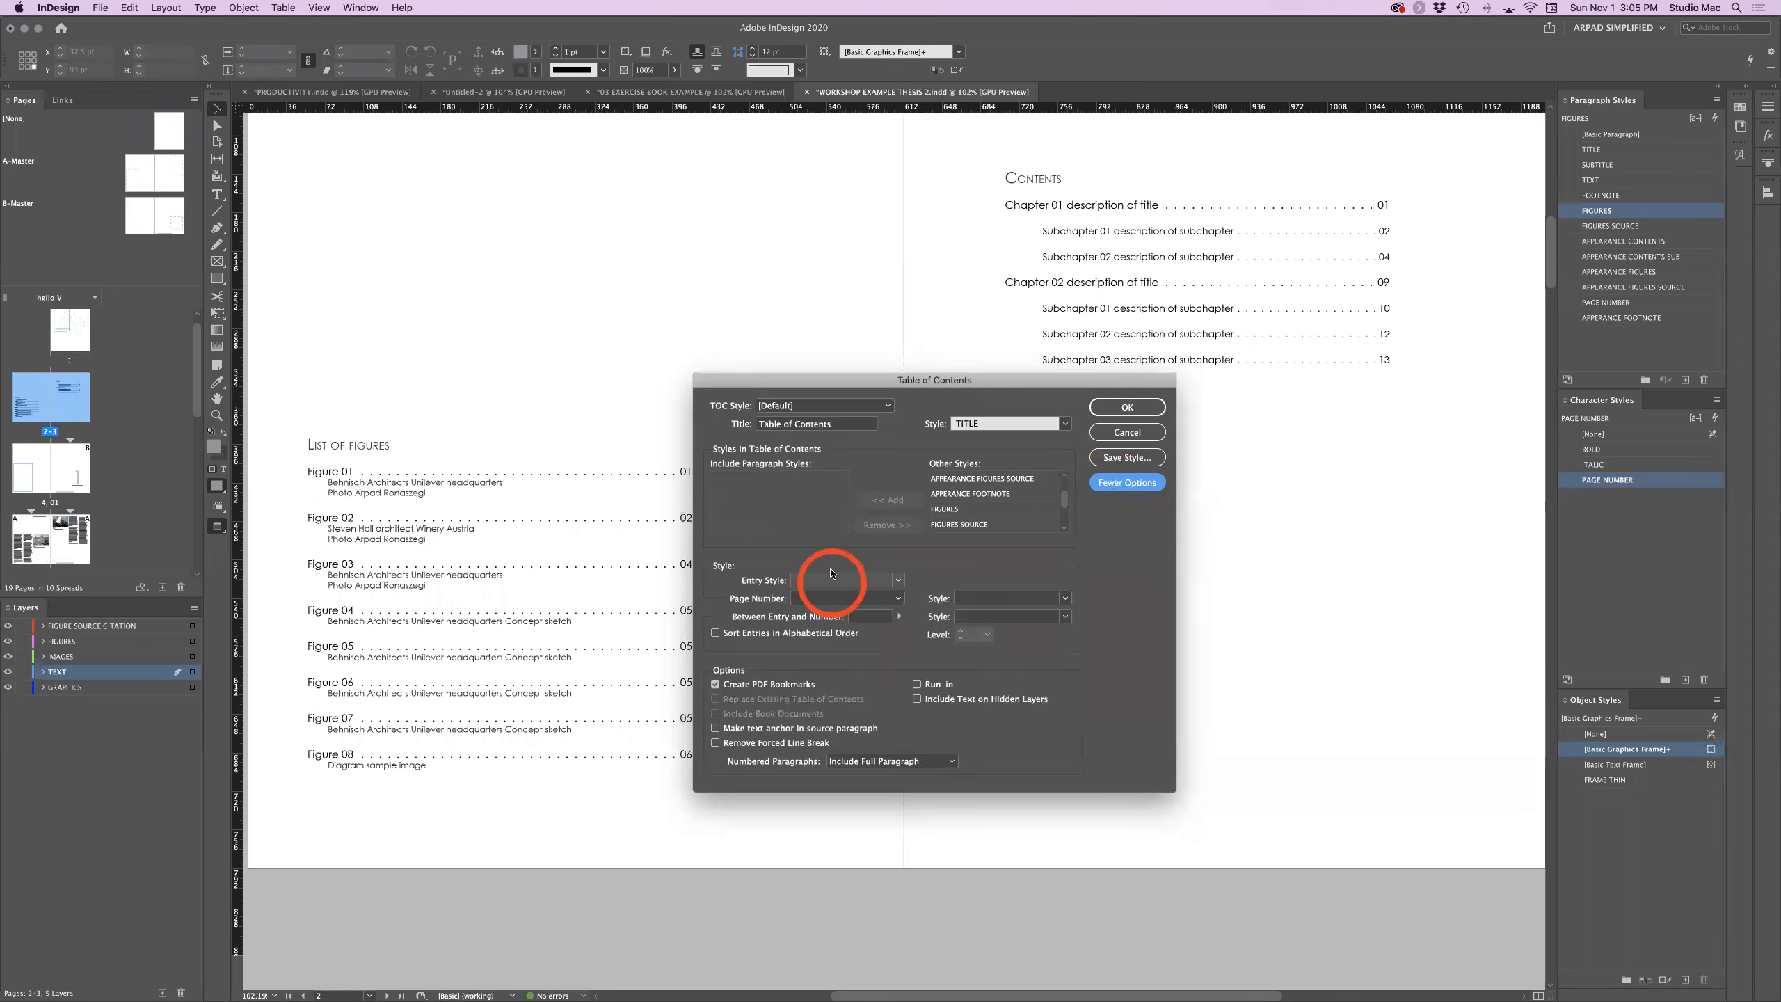
# Change the table of contents title to "List of figures".
pyautogui.click(850, 425)
pyautogui.moveTo(850, 424); pyautogui.dragTo(730, 423)
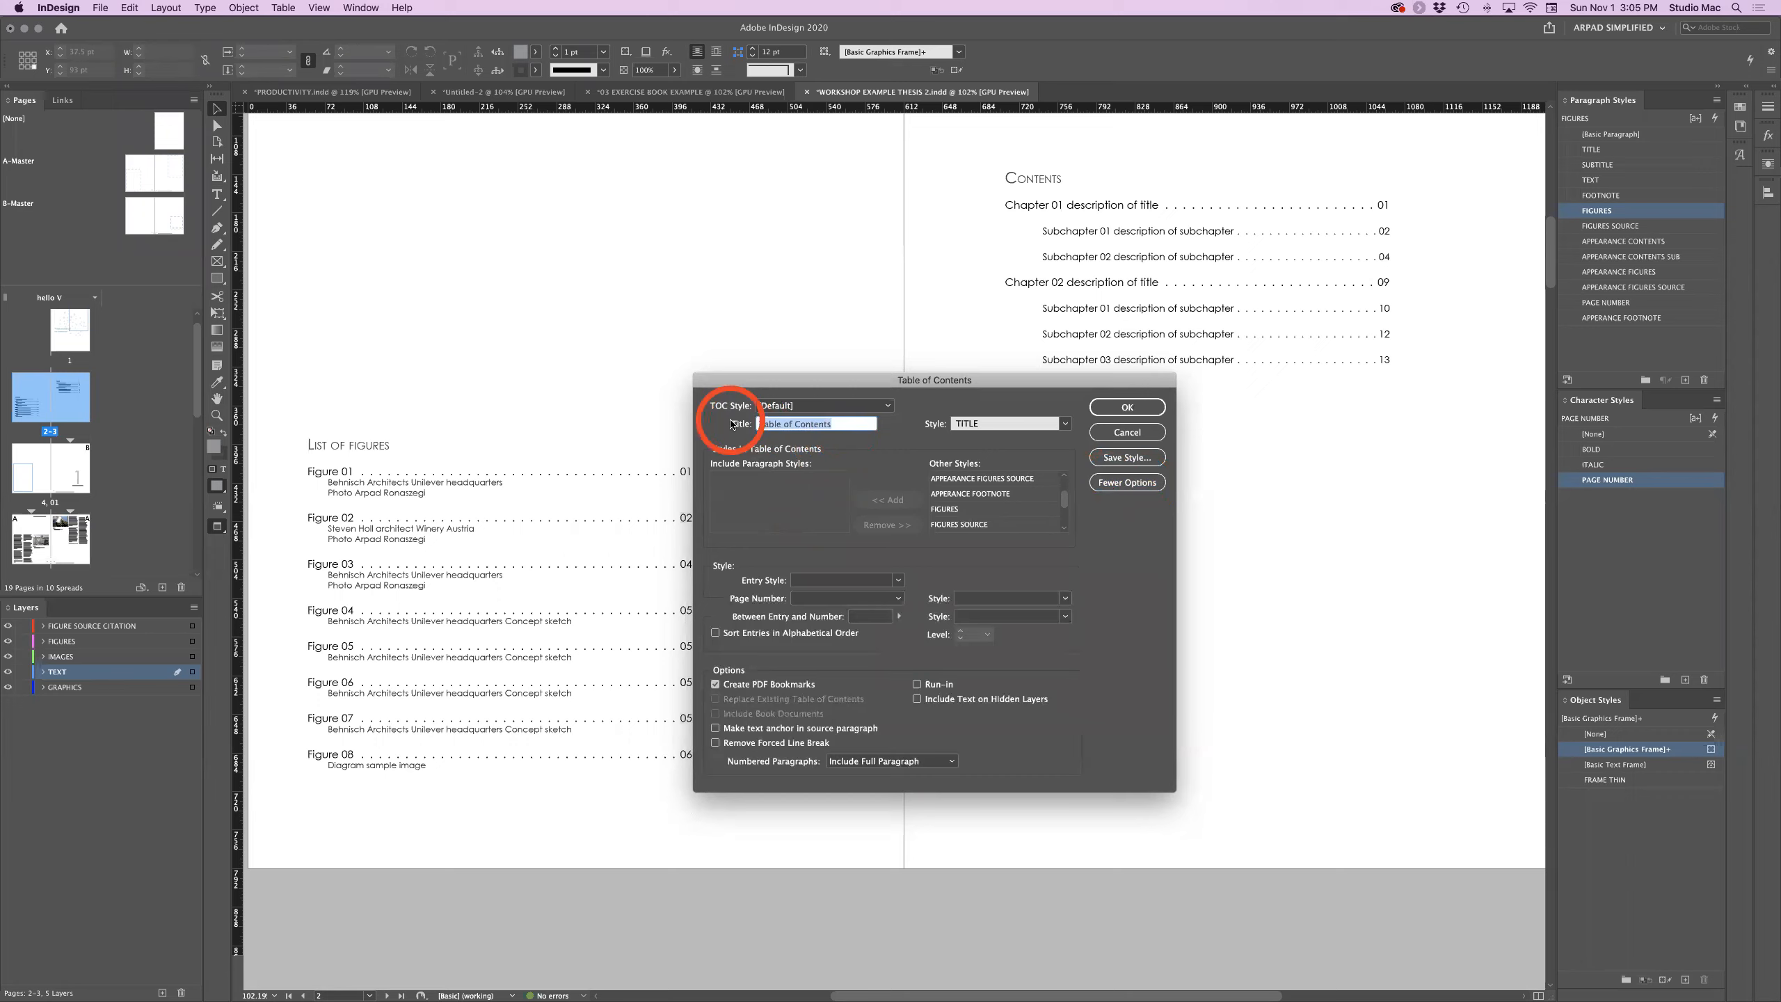
pyautogui.press('BackSpace')
pyautogui.write('List of Figuresgure')
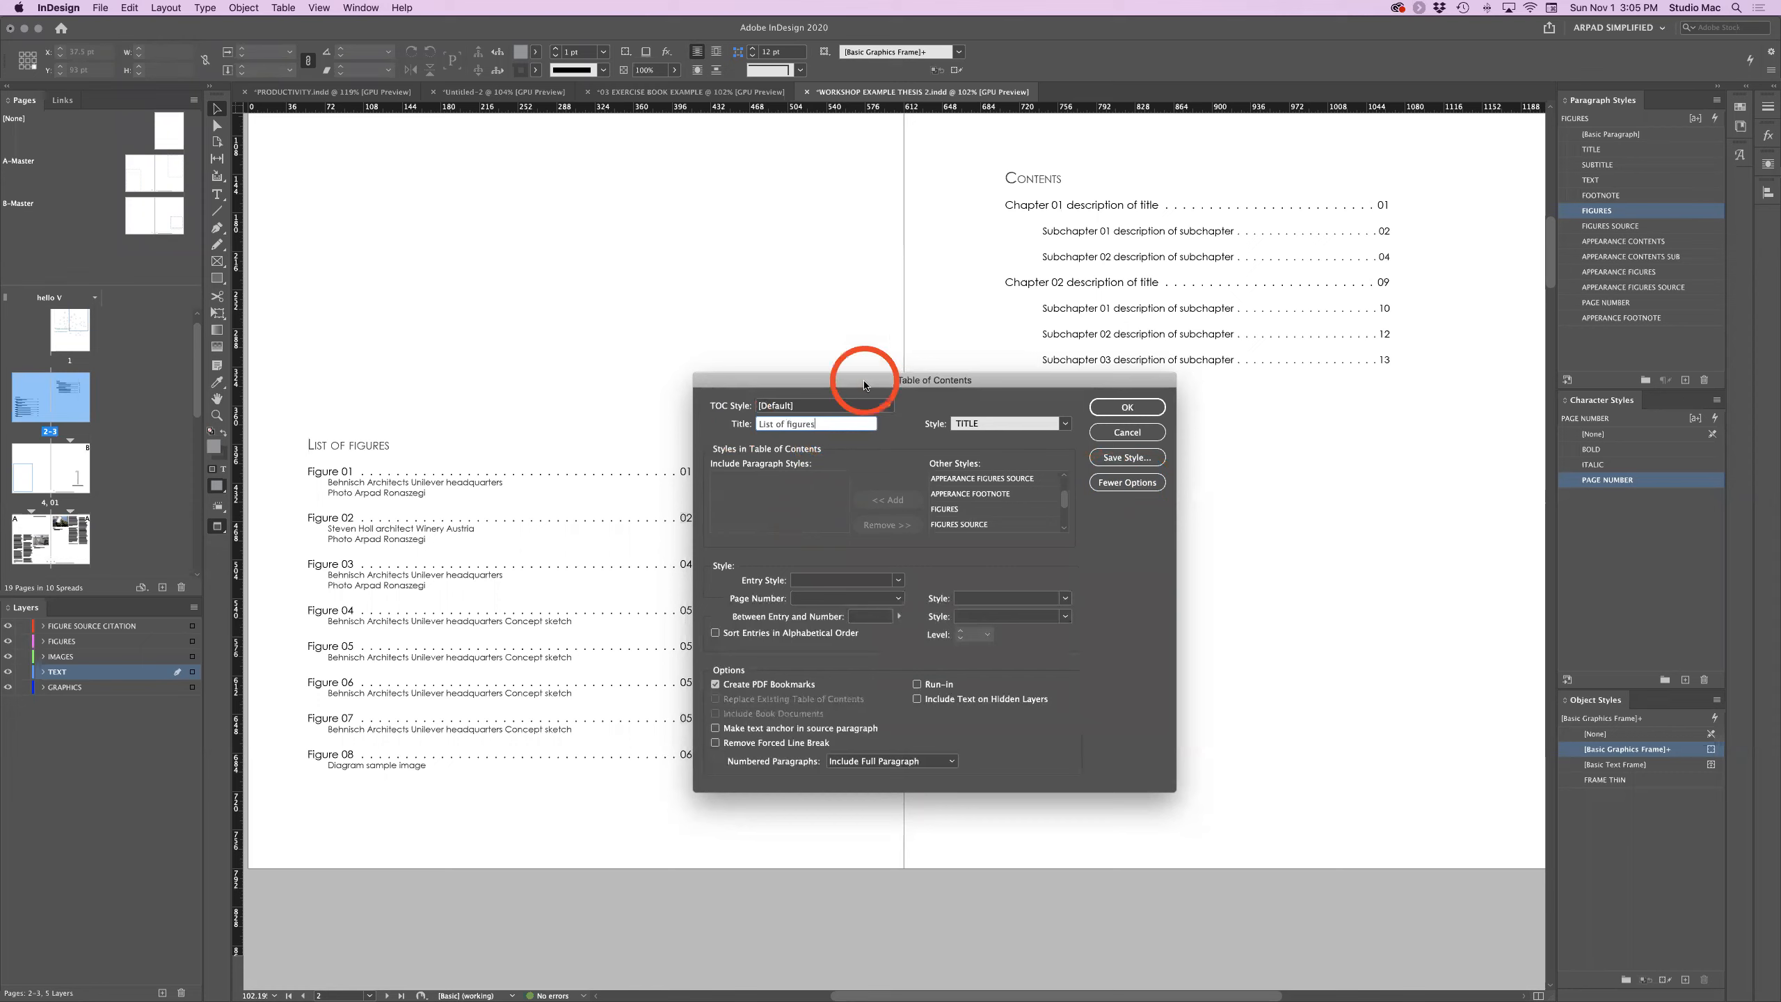
pyautogui.moveTo(857, 382); pyautogui.dragTo(869, 379)
# Include the FIGURES and FIGURES SOURCE paragraph styles in the list of figures, in that order.
pyautogui.click(795, 505)
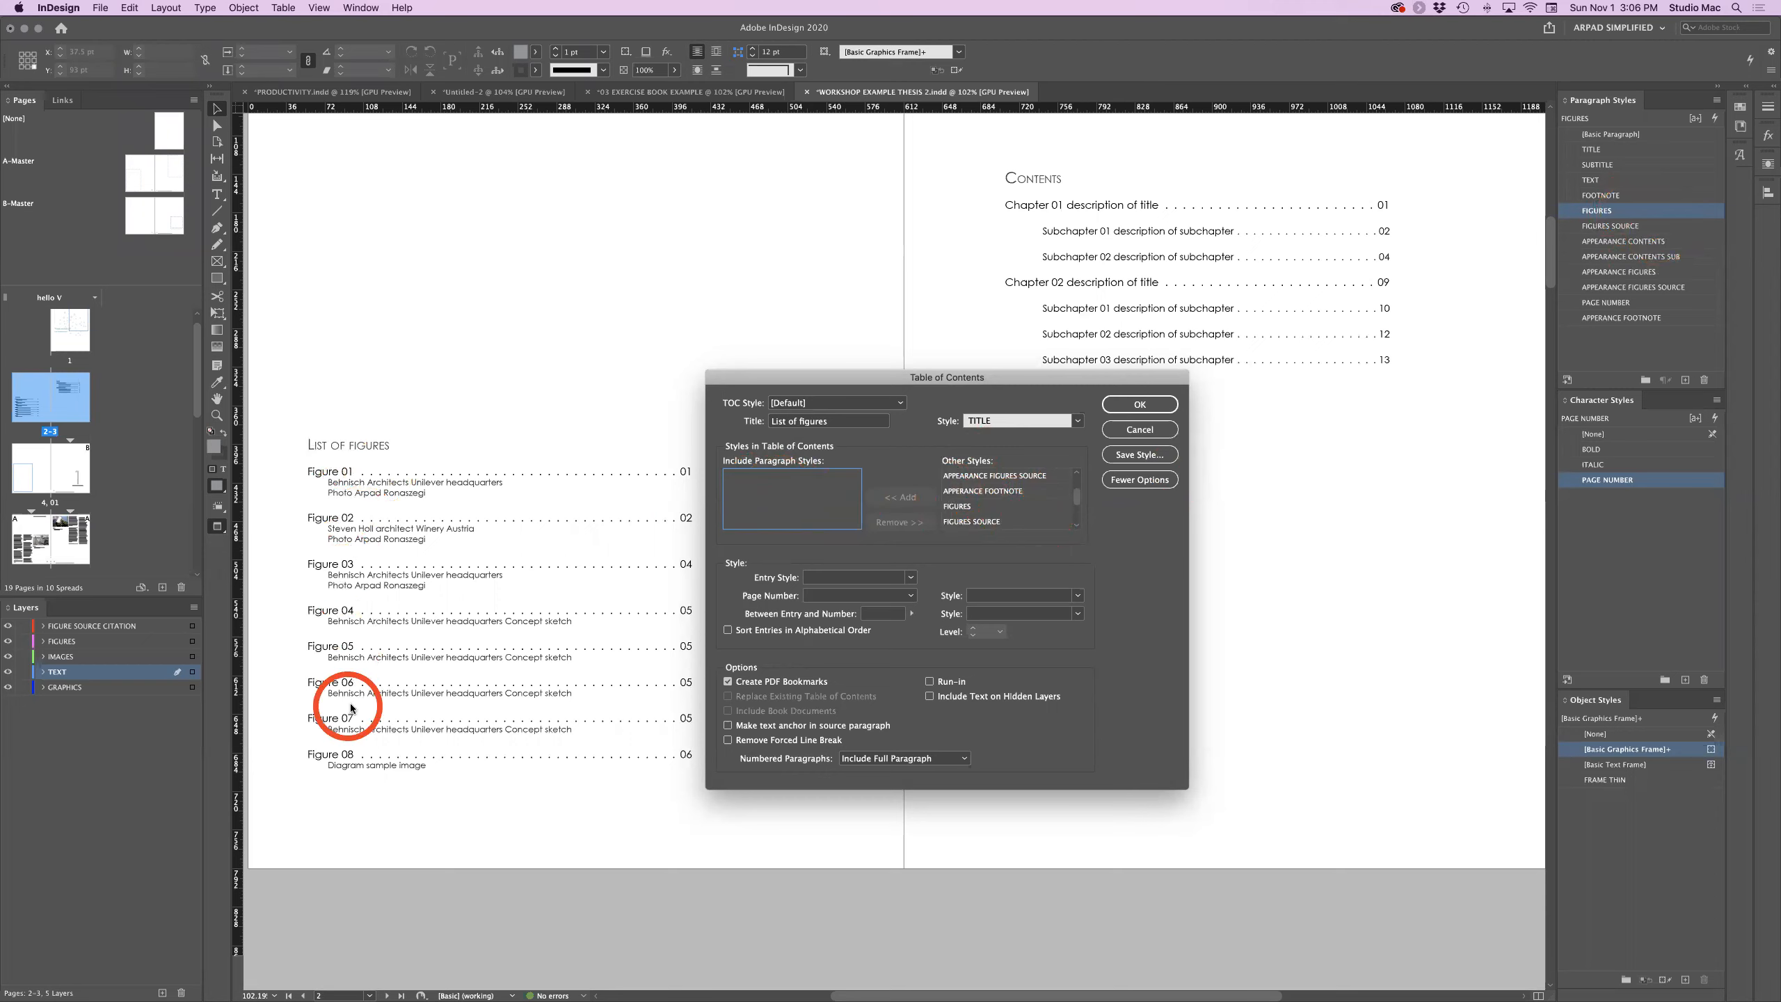
pyautogui.click(992, 506)
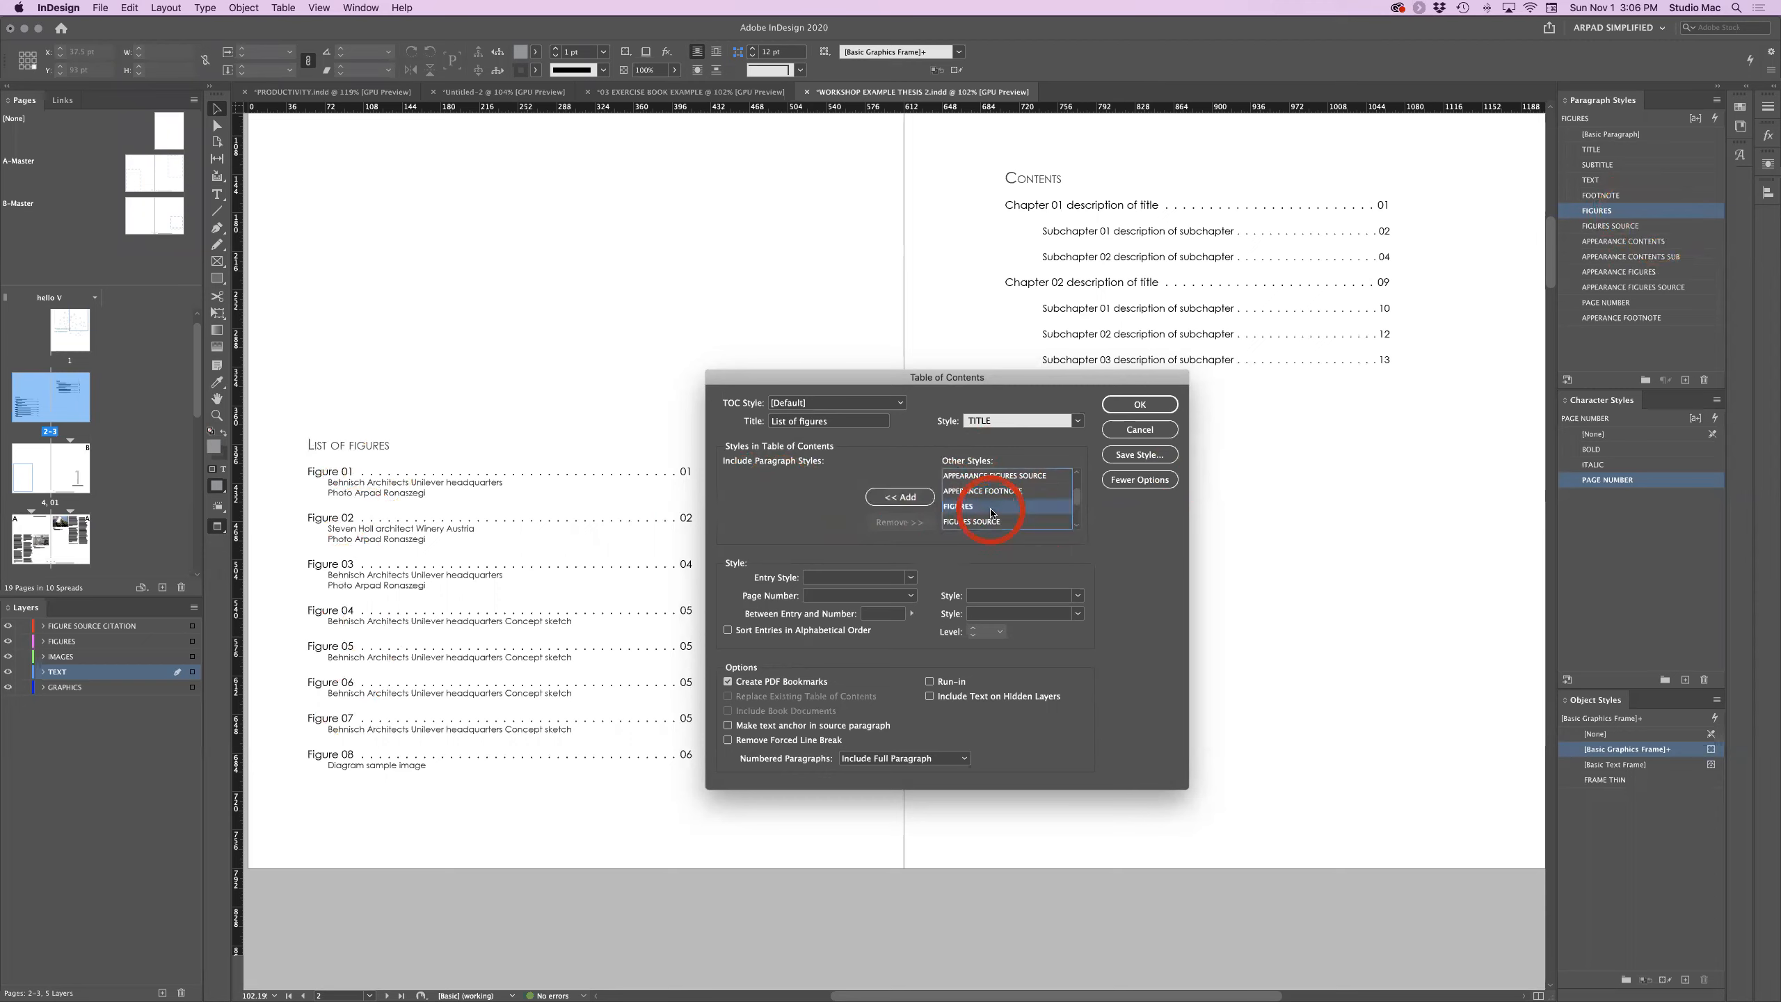
pyautogui.click(911, 499)
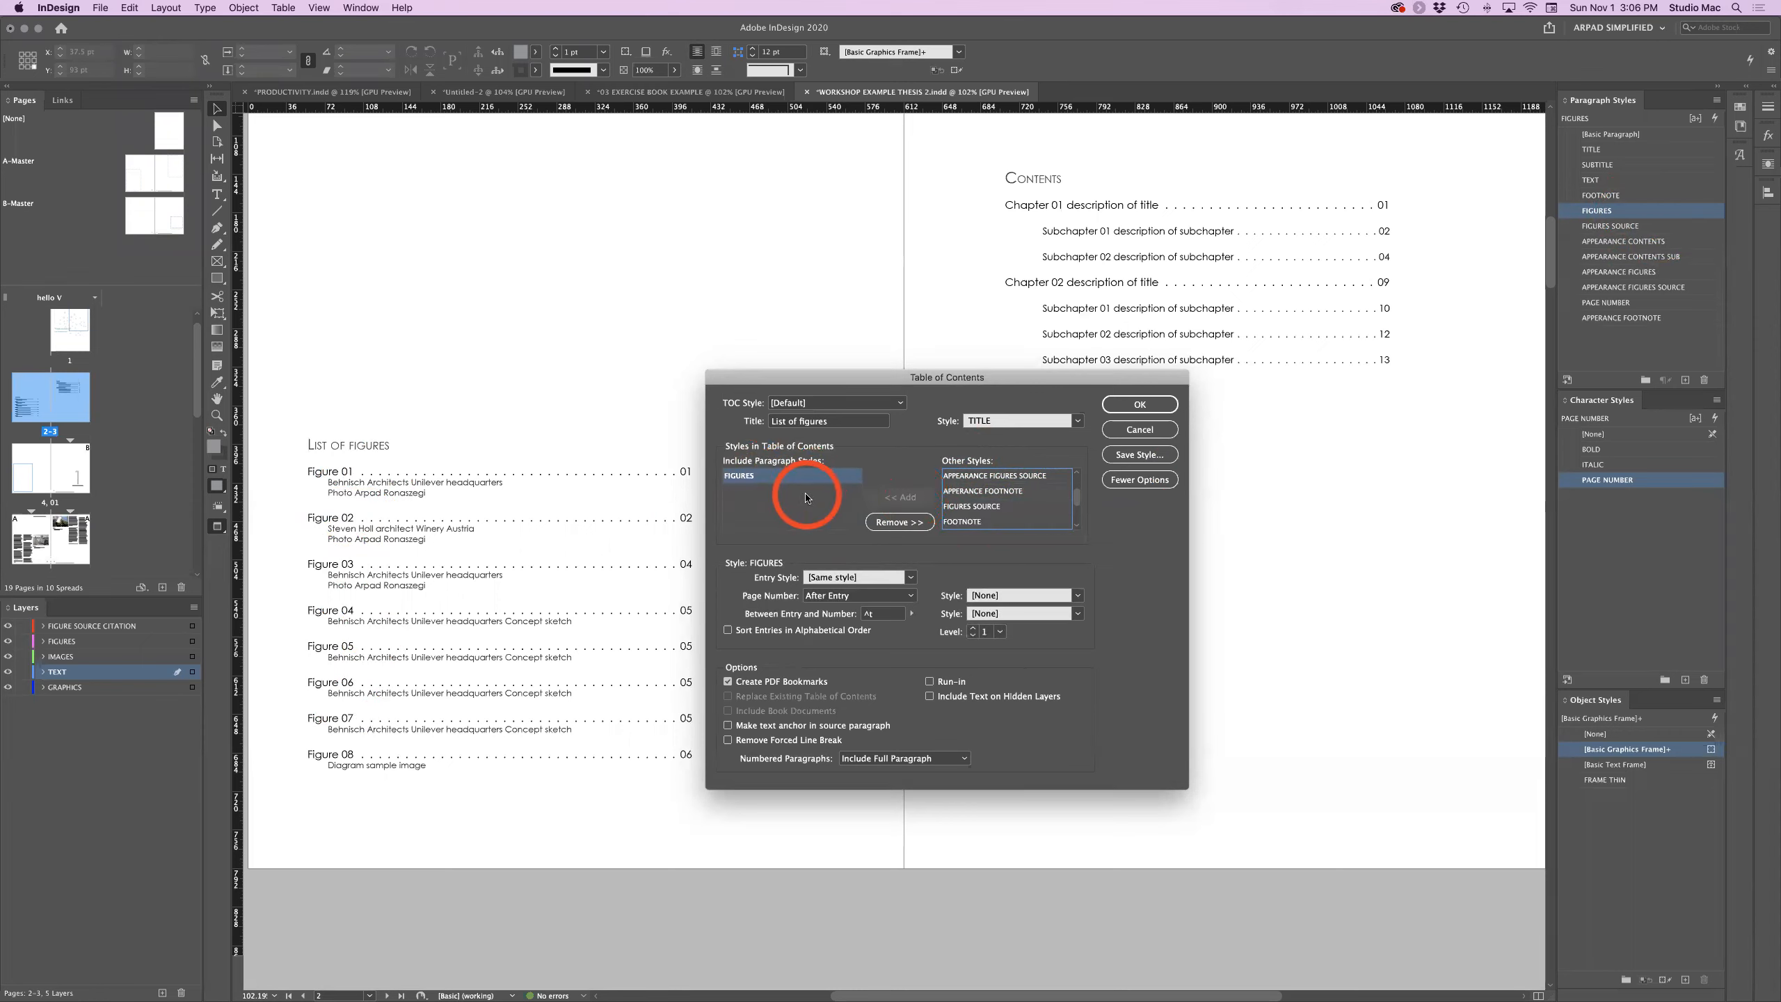
pyautogui.click(1009, 505)
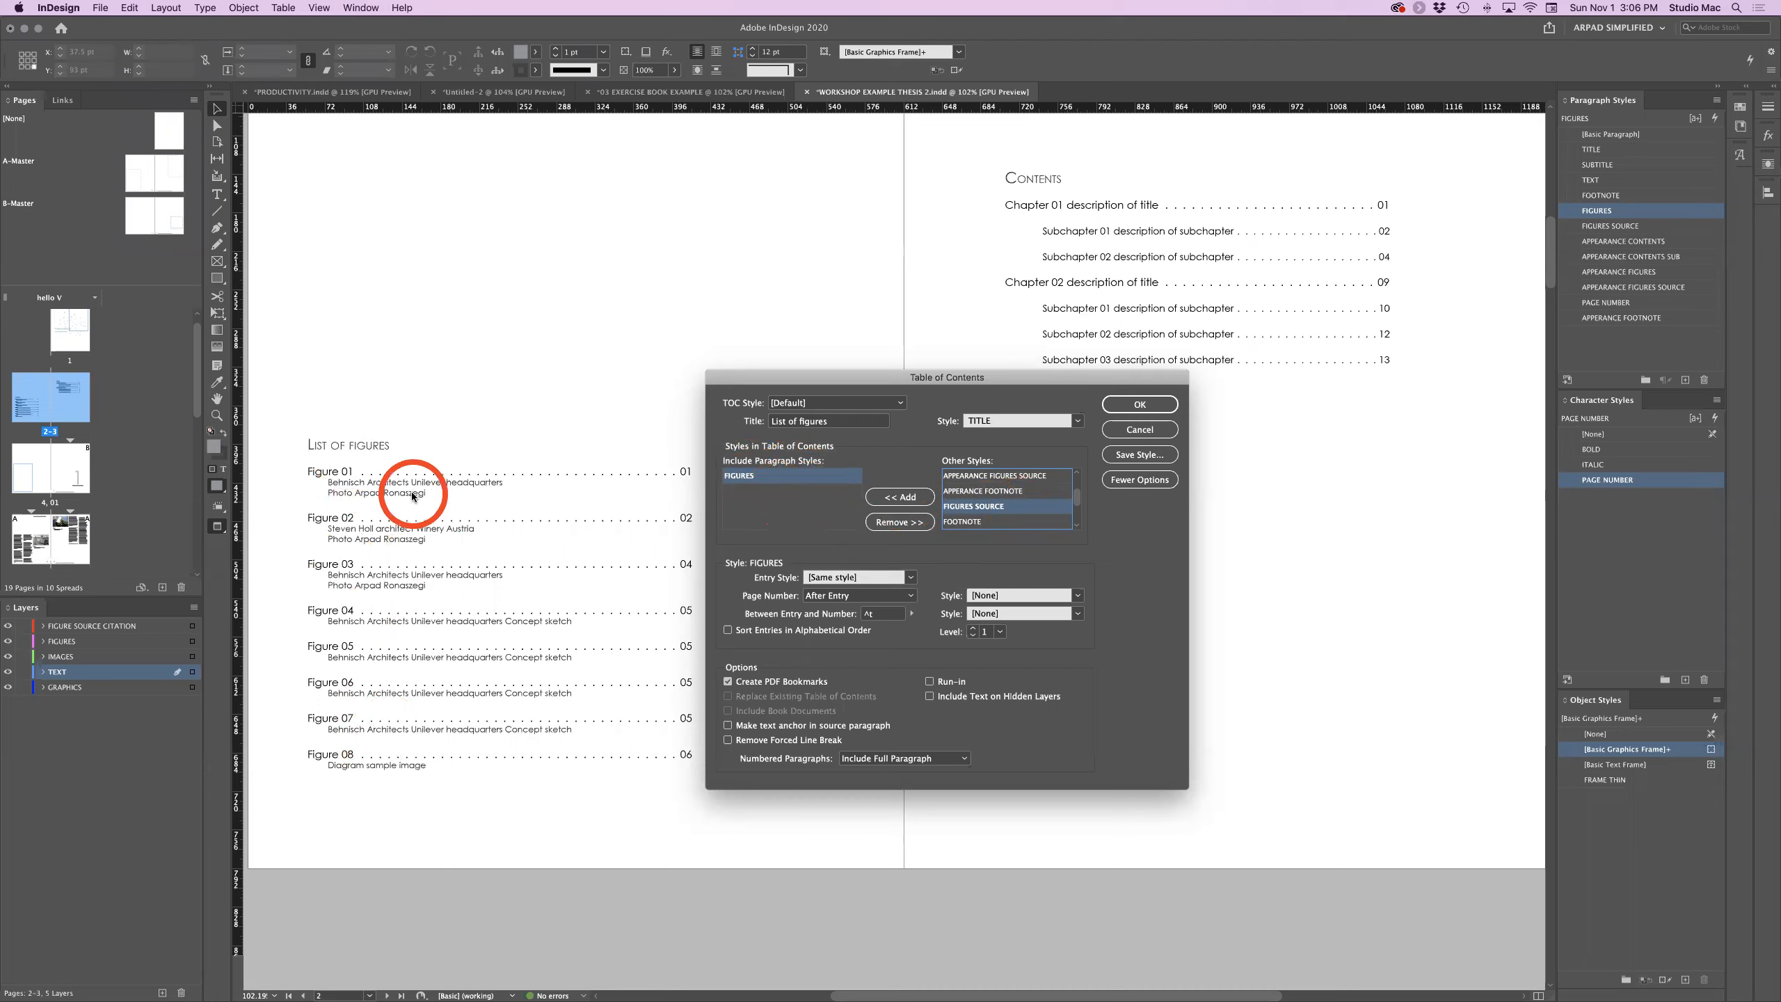
pyautogui.click(907, 496)
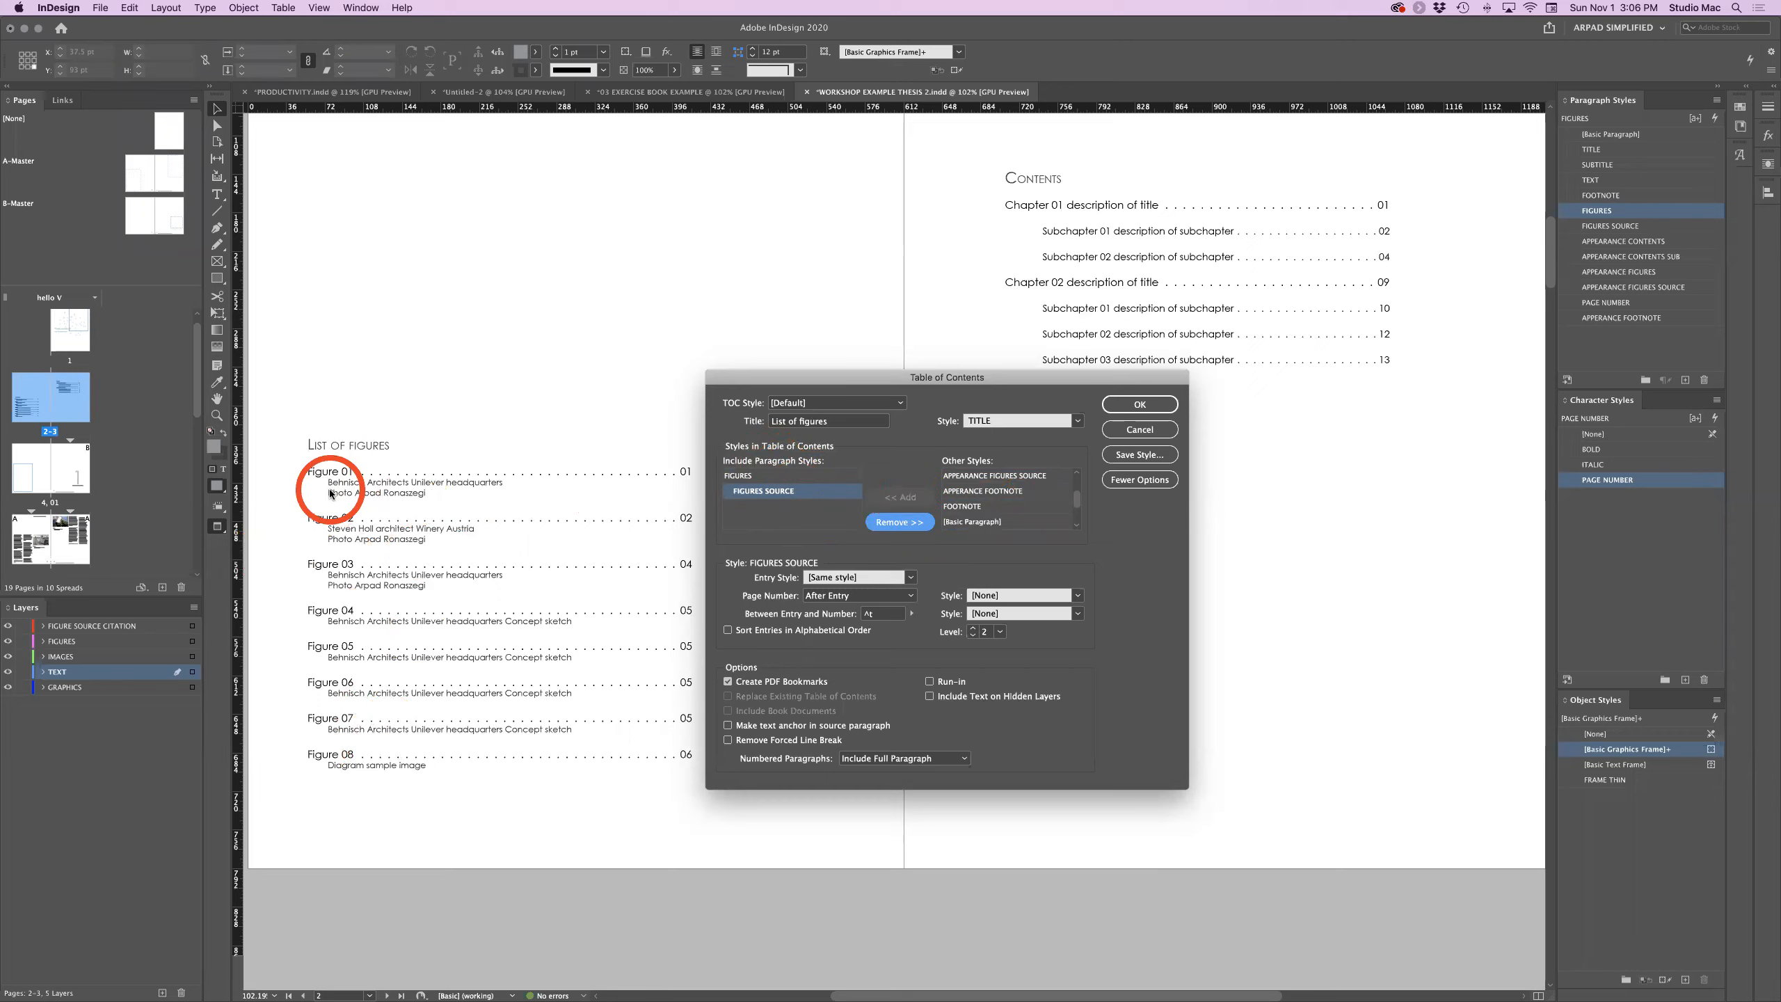
# Set the entry style for the included FIGURES style to APPEARANCE FIGURES.
pyautogui.moveTo(825, 385); pyautogui.dragTo(906, 452)
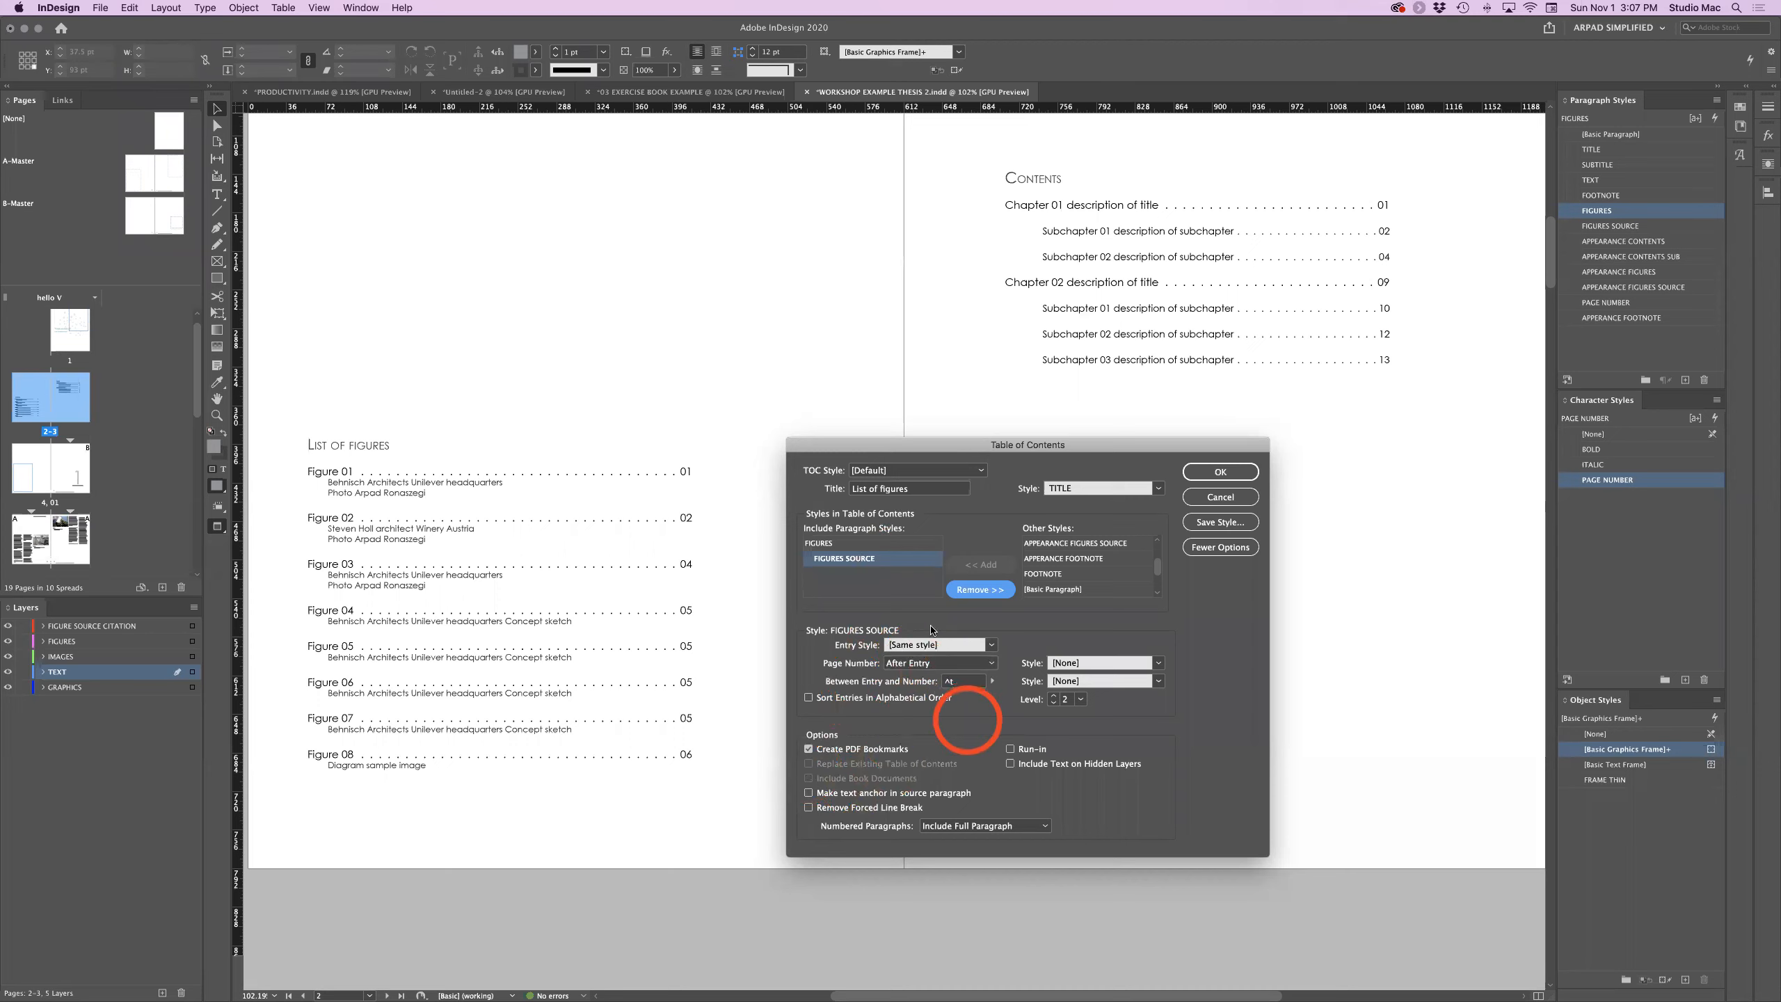
pyautogui.moveTo(928, 444); pyautogui.dragTo(915, 445)
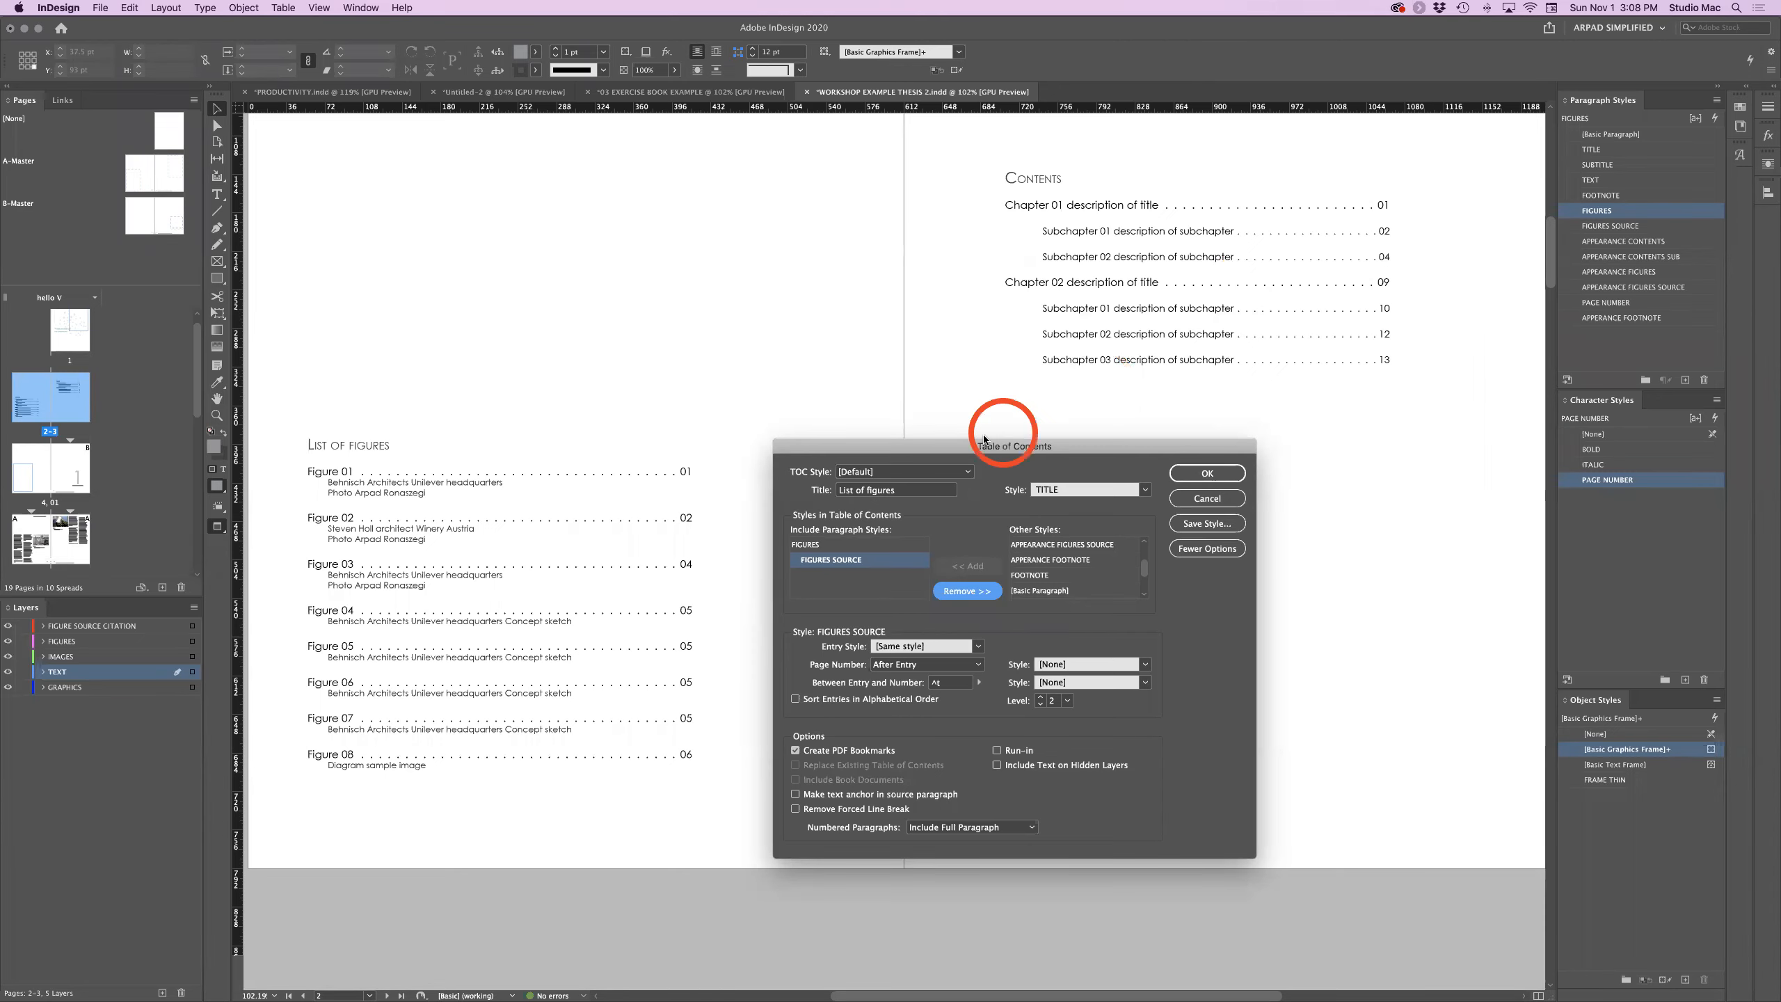
pyautogui.moveTo(936, 449); pyautogui.dragTo(937, 418)
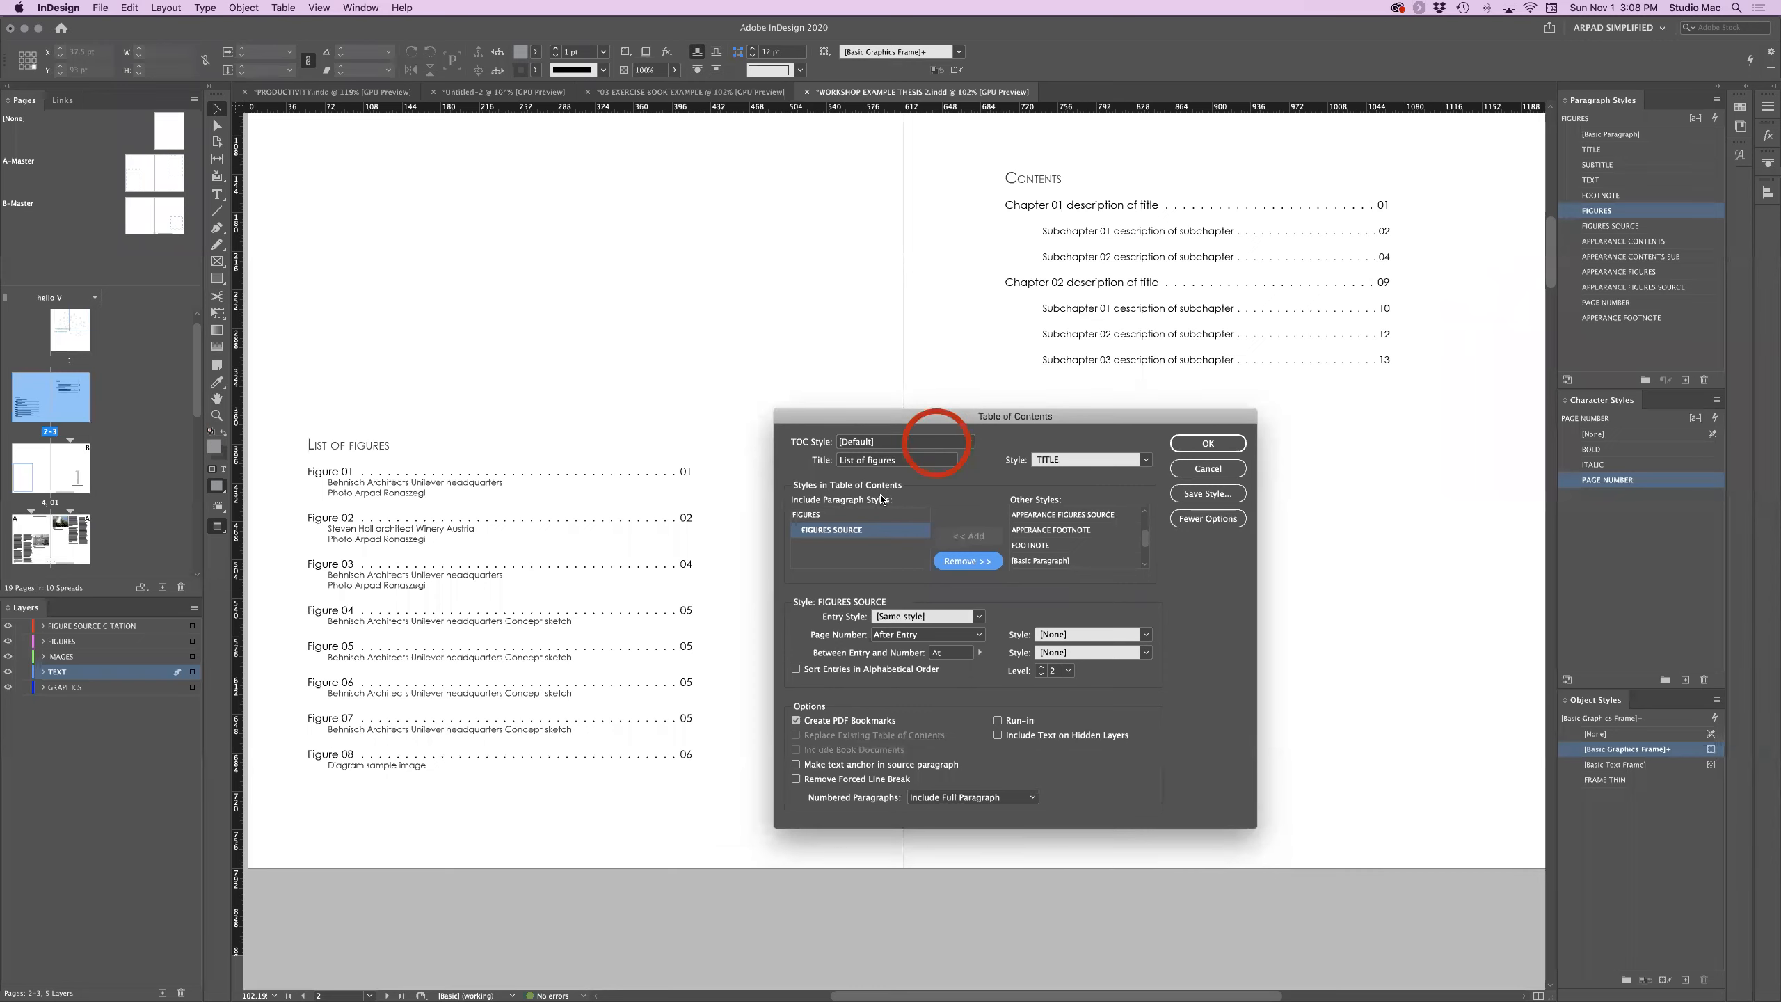
pyautogui.click(814, 516)
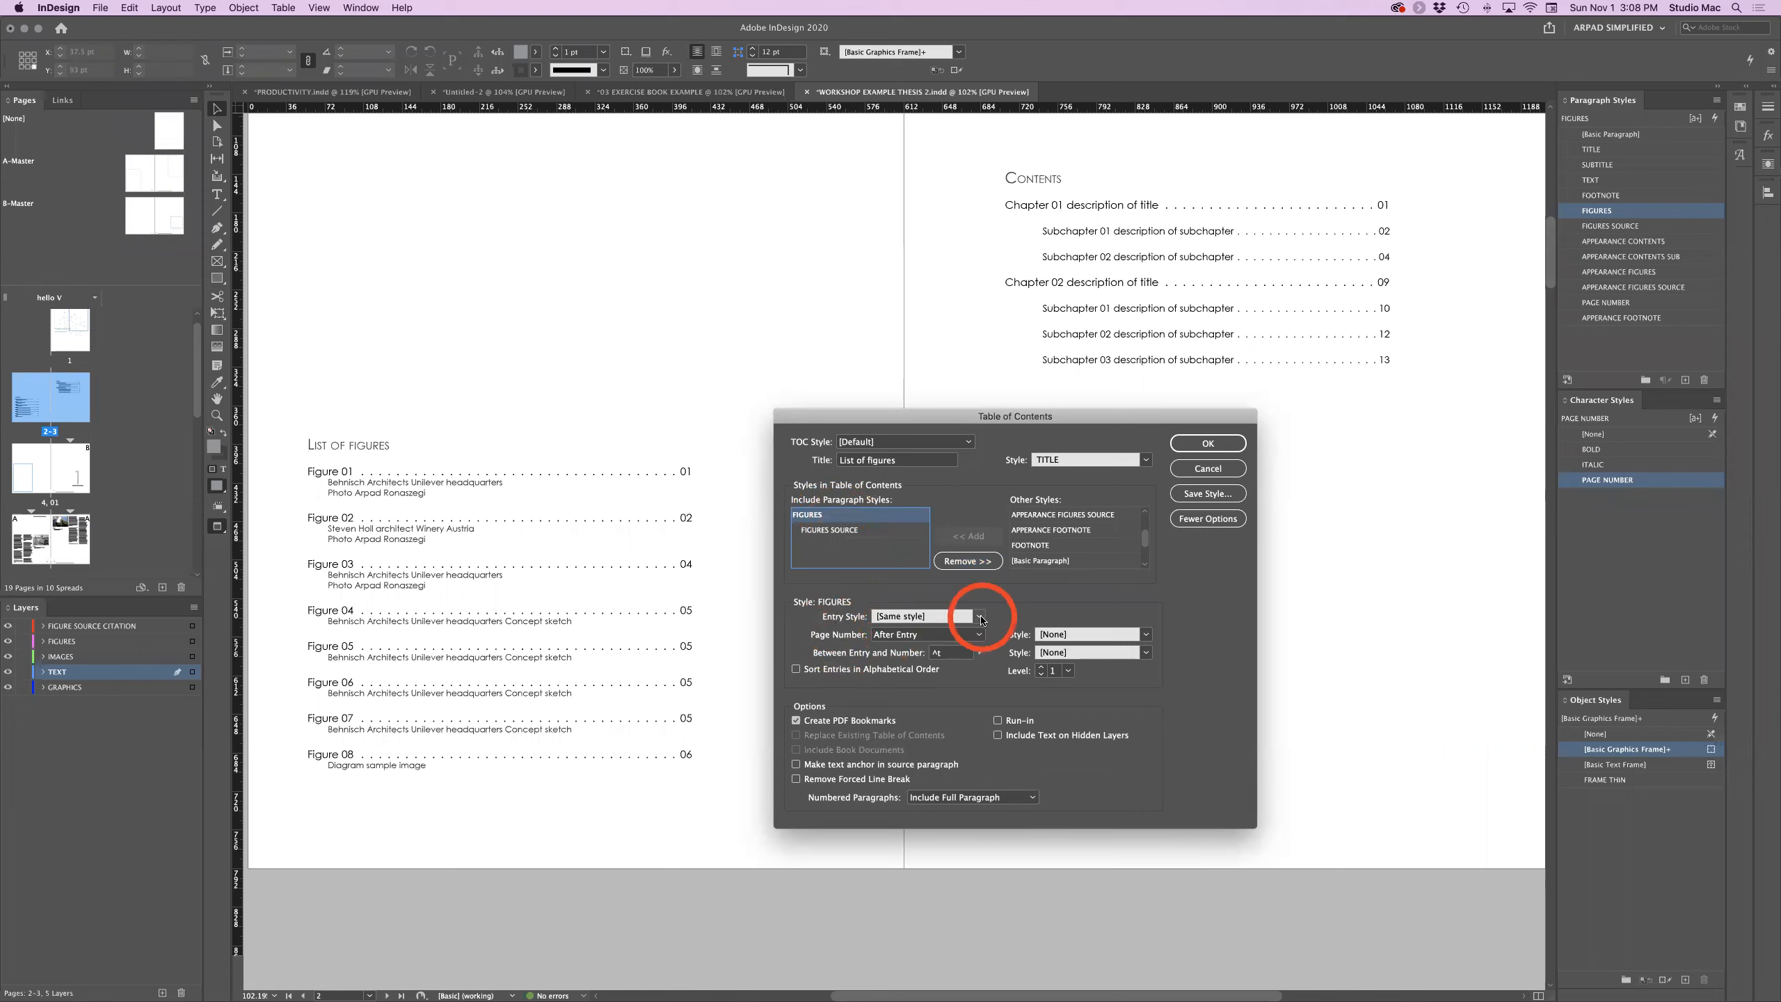
pyautogui.click(979, 616)
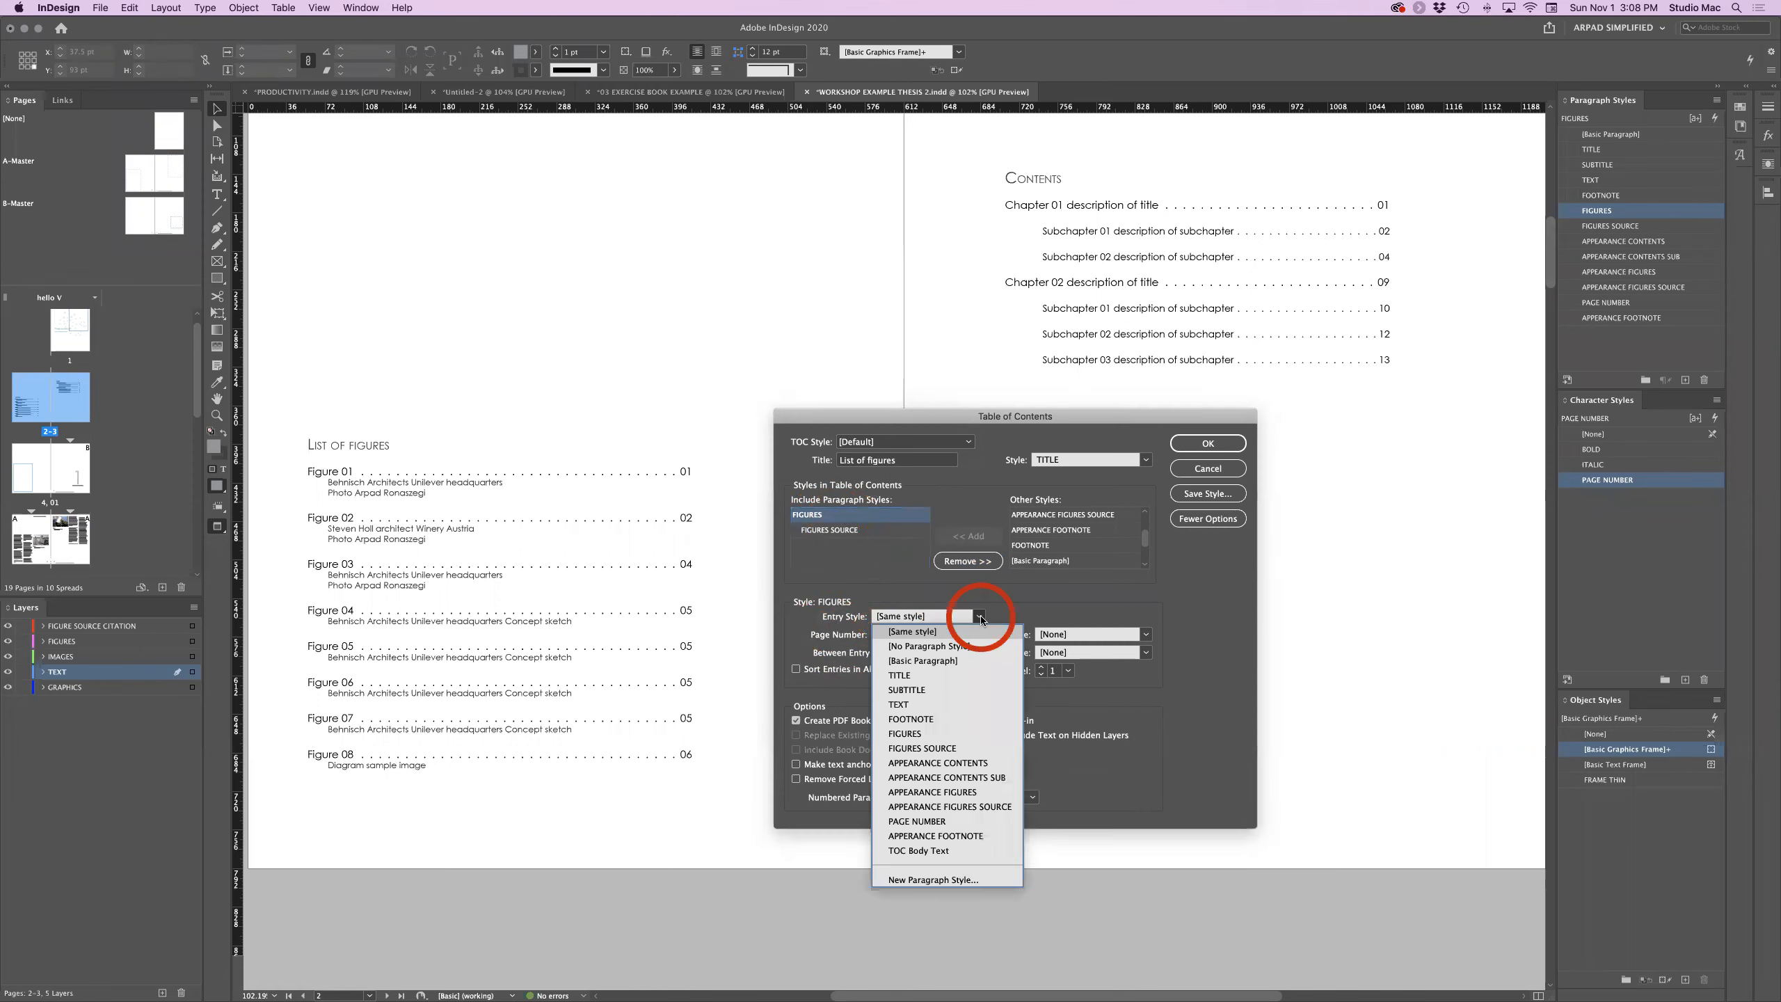
pyautogui.click(979, 792)
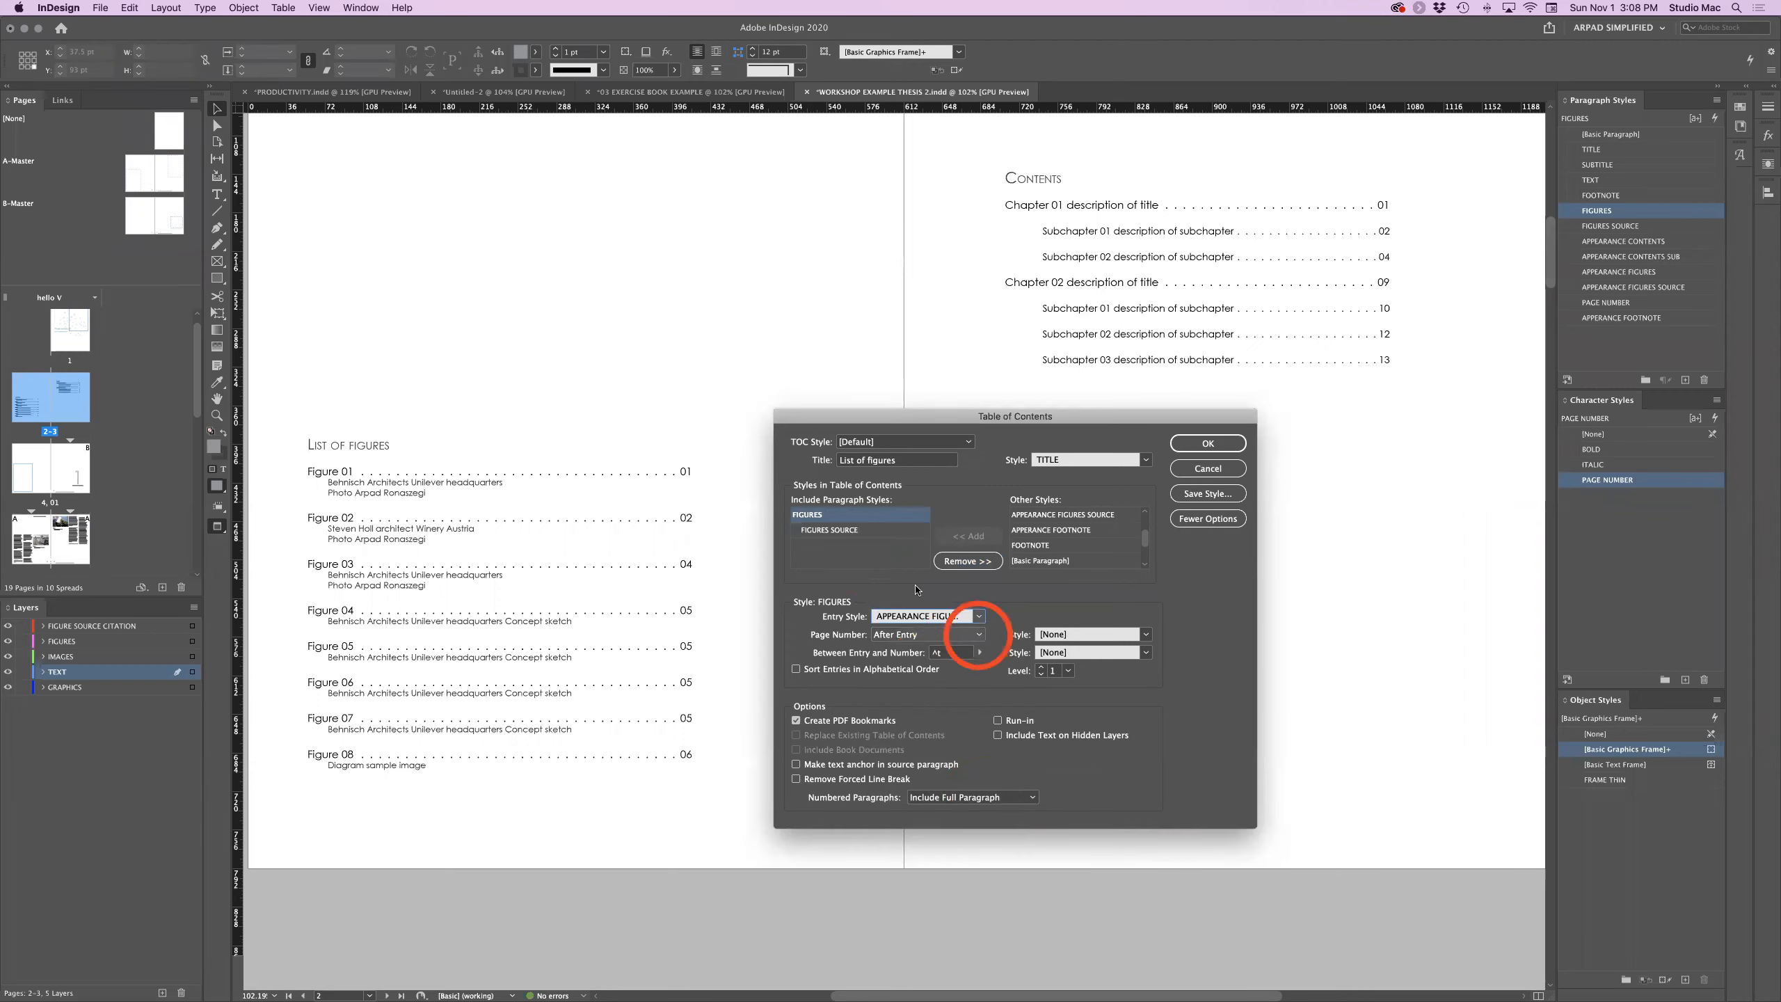
# Give the included FIGURES SOURCE style the APPEARANCE FIGURES SOURCE entry style and set its page number option to No Page Number.
pyautogui.click(871, 531)
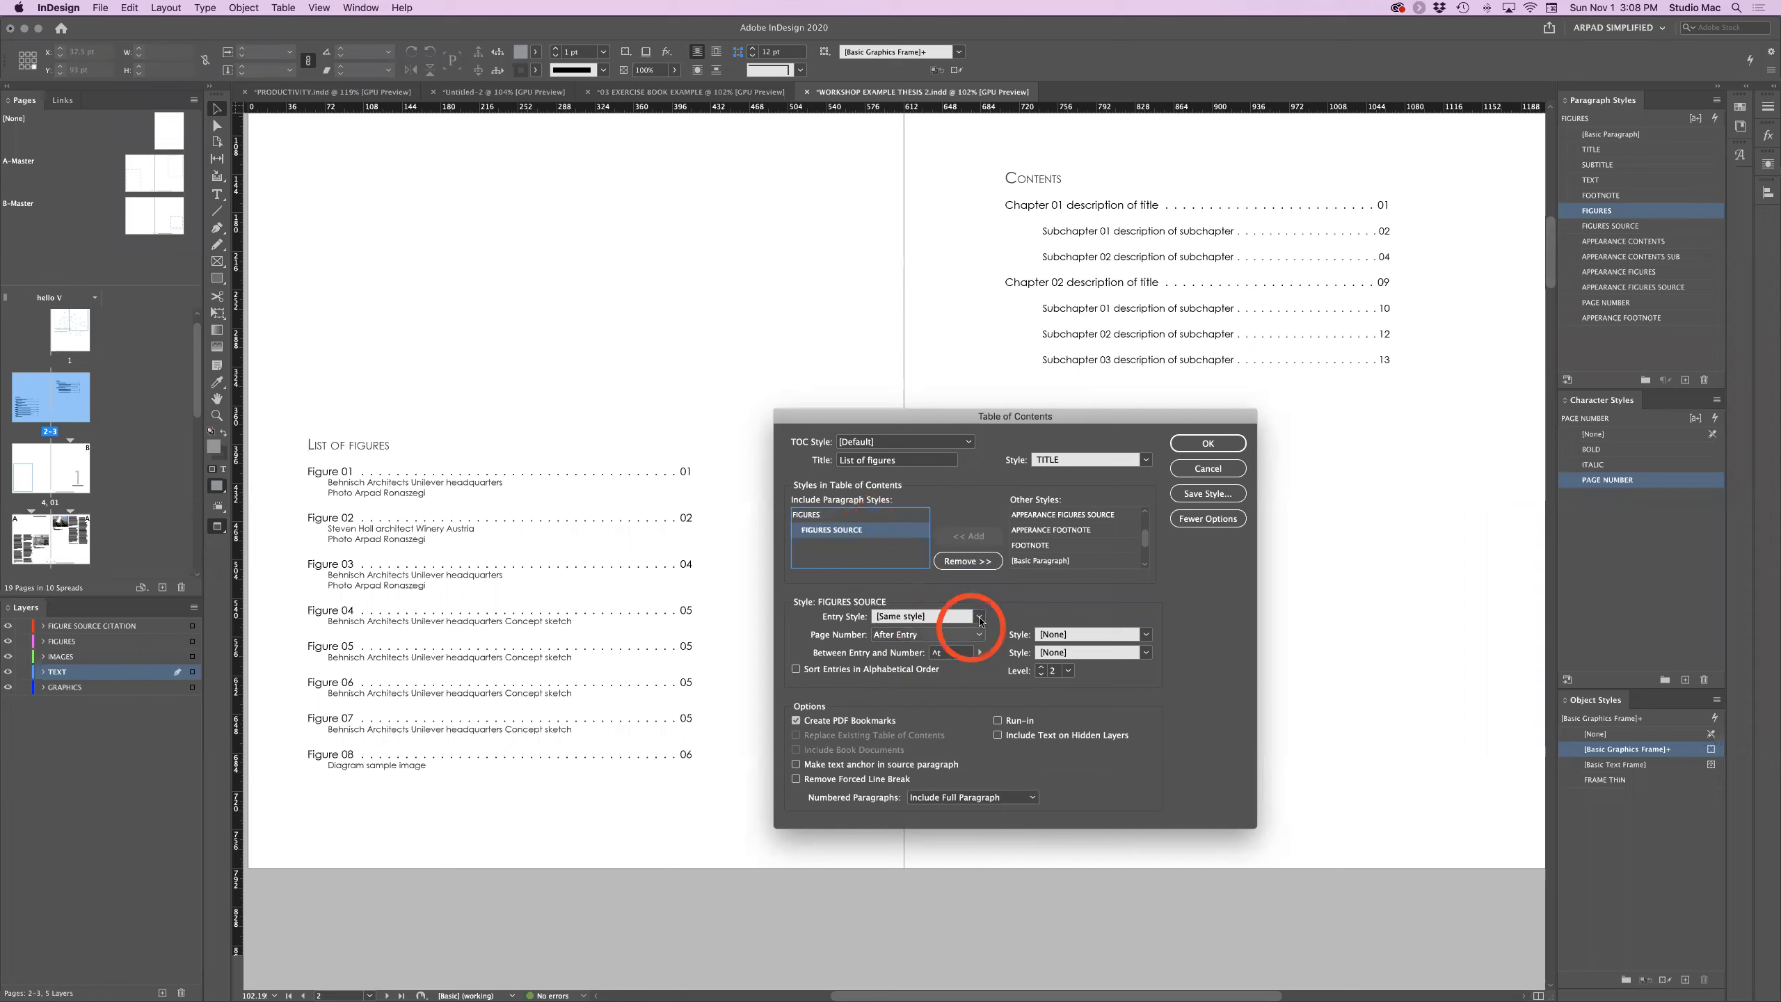
pyautogui.click(977, 616)
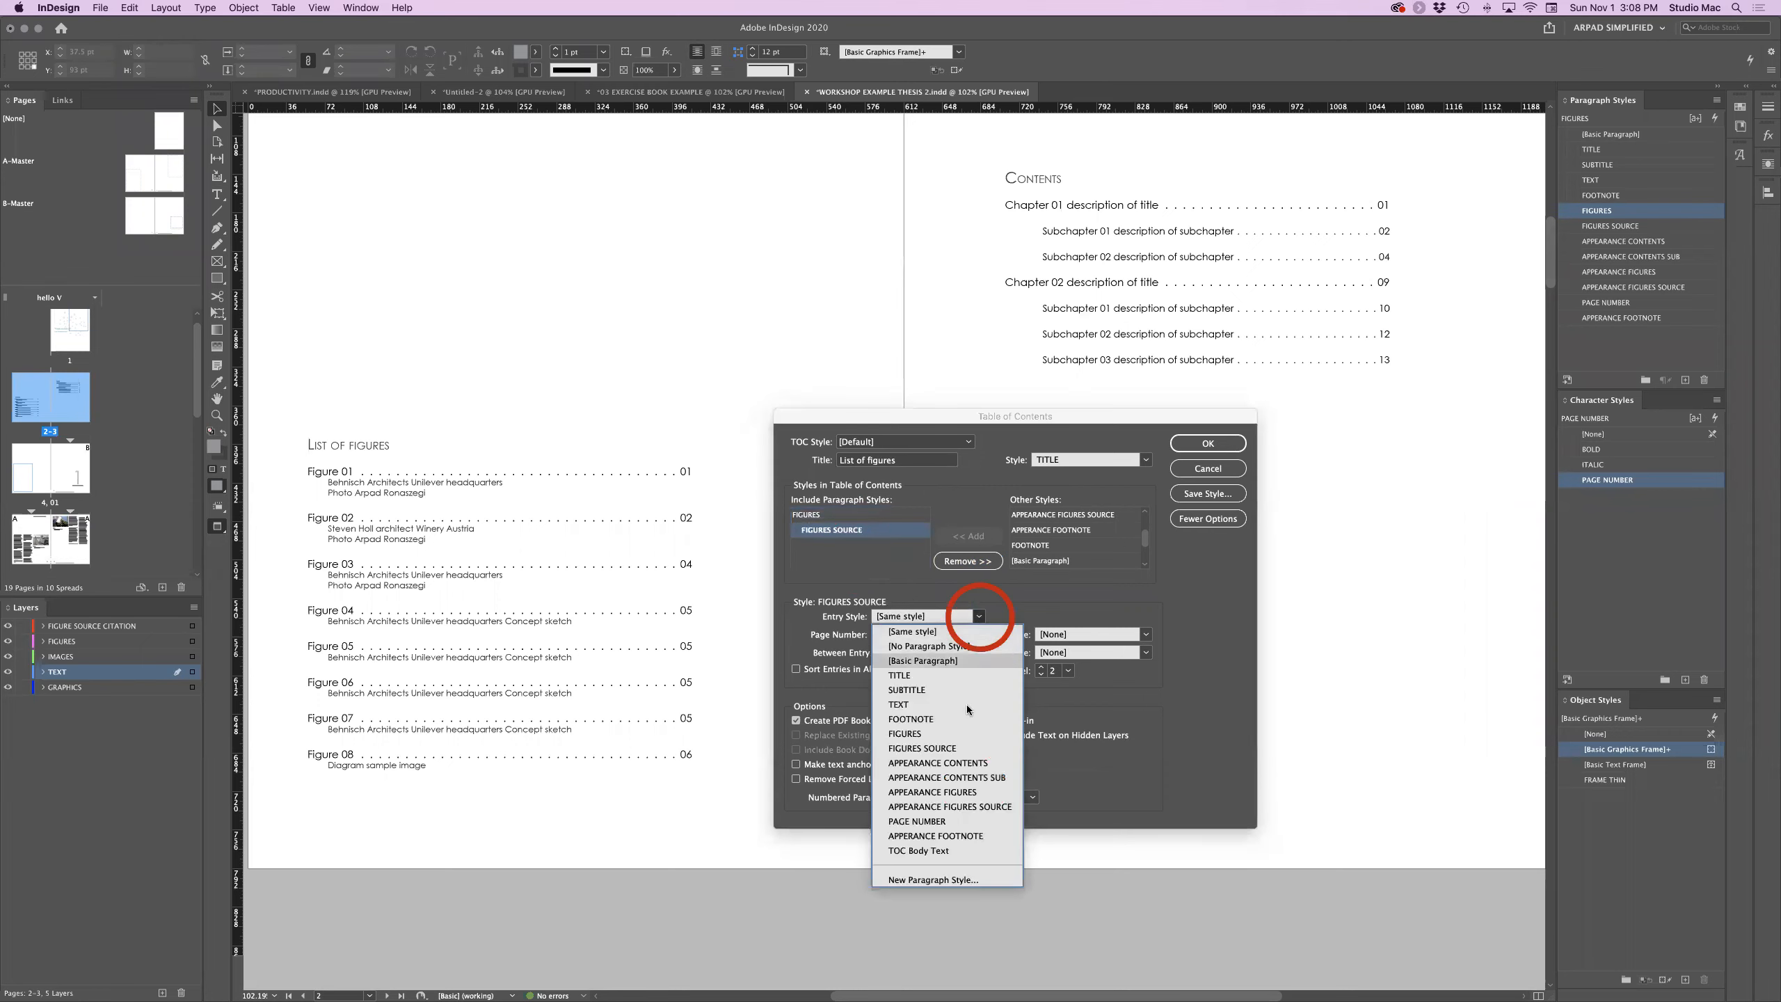
pyautogui.click(967, 806)
pyautogui.click(978, 634)
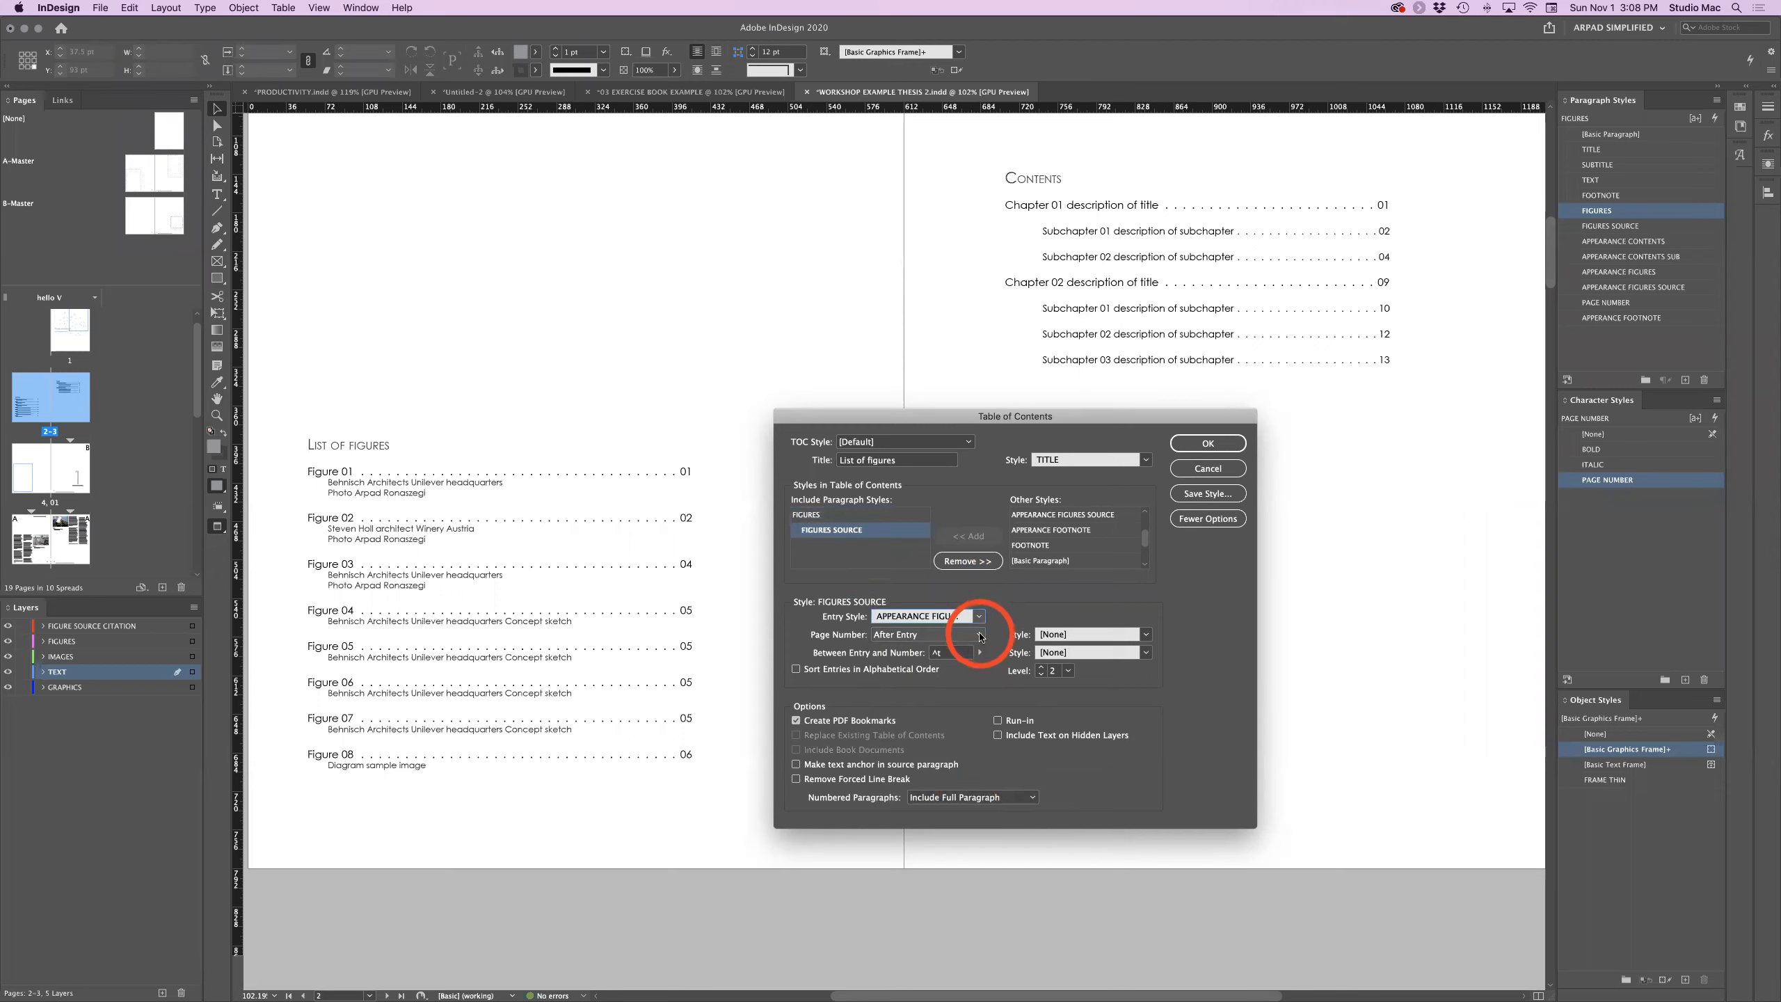
pyautogui.click(949, 677)
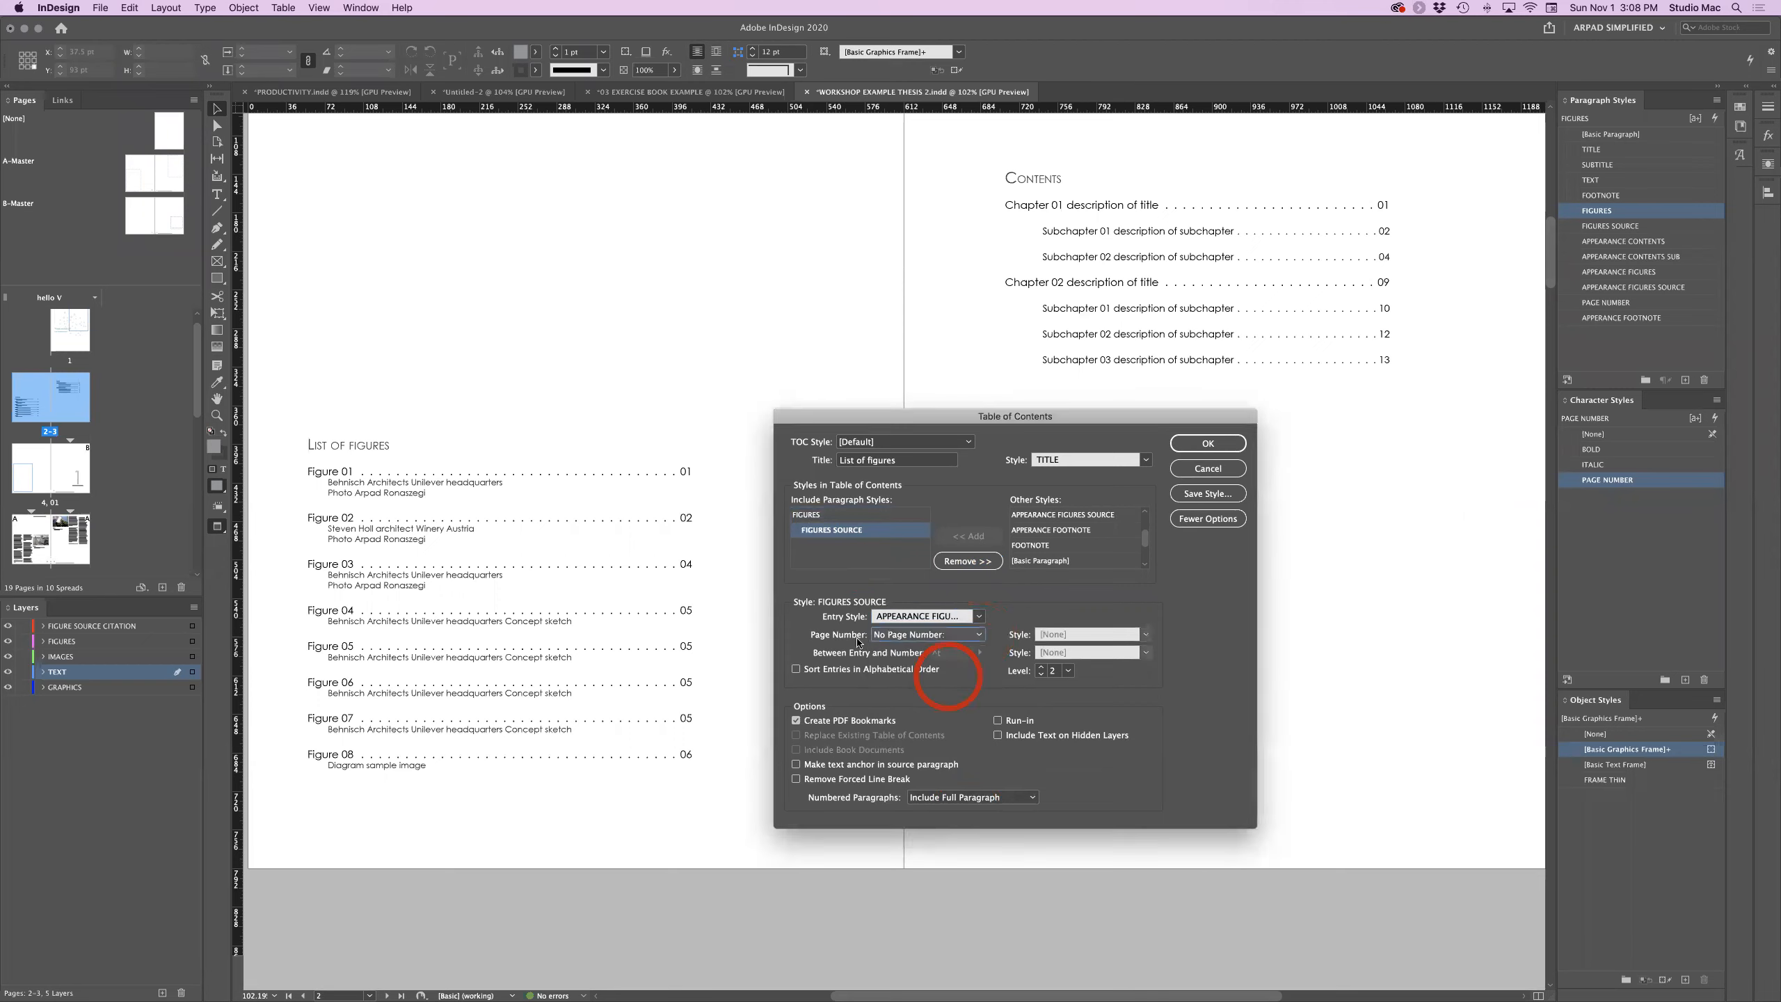
pyautogui.click(977, 635)
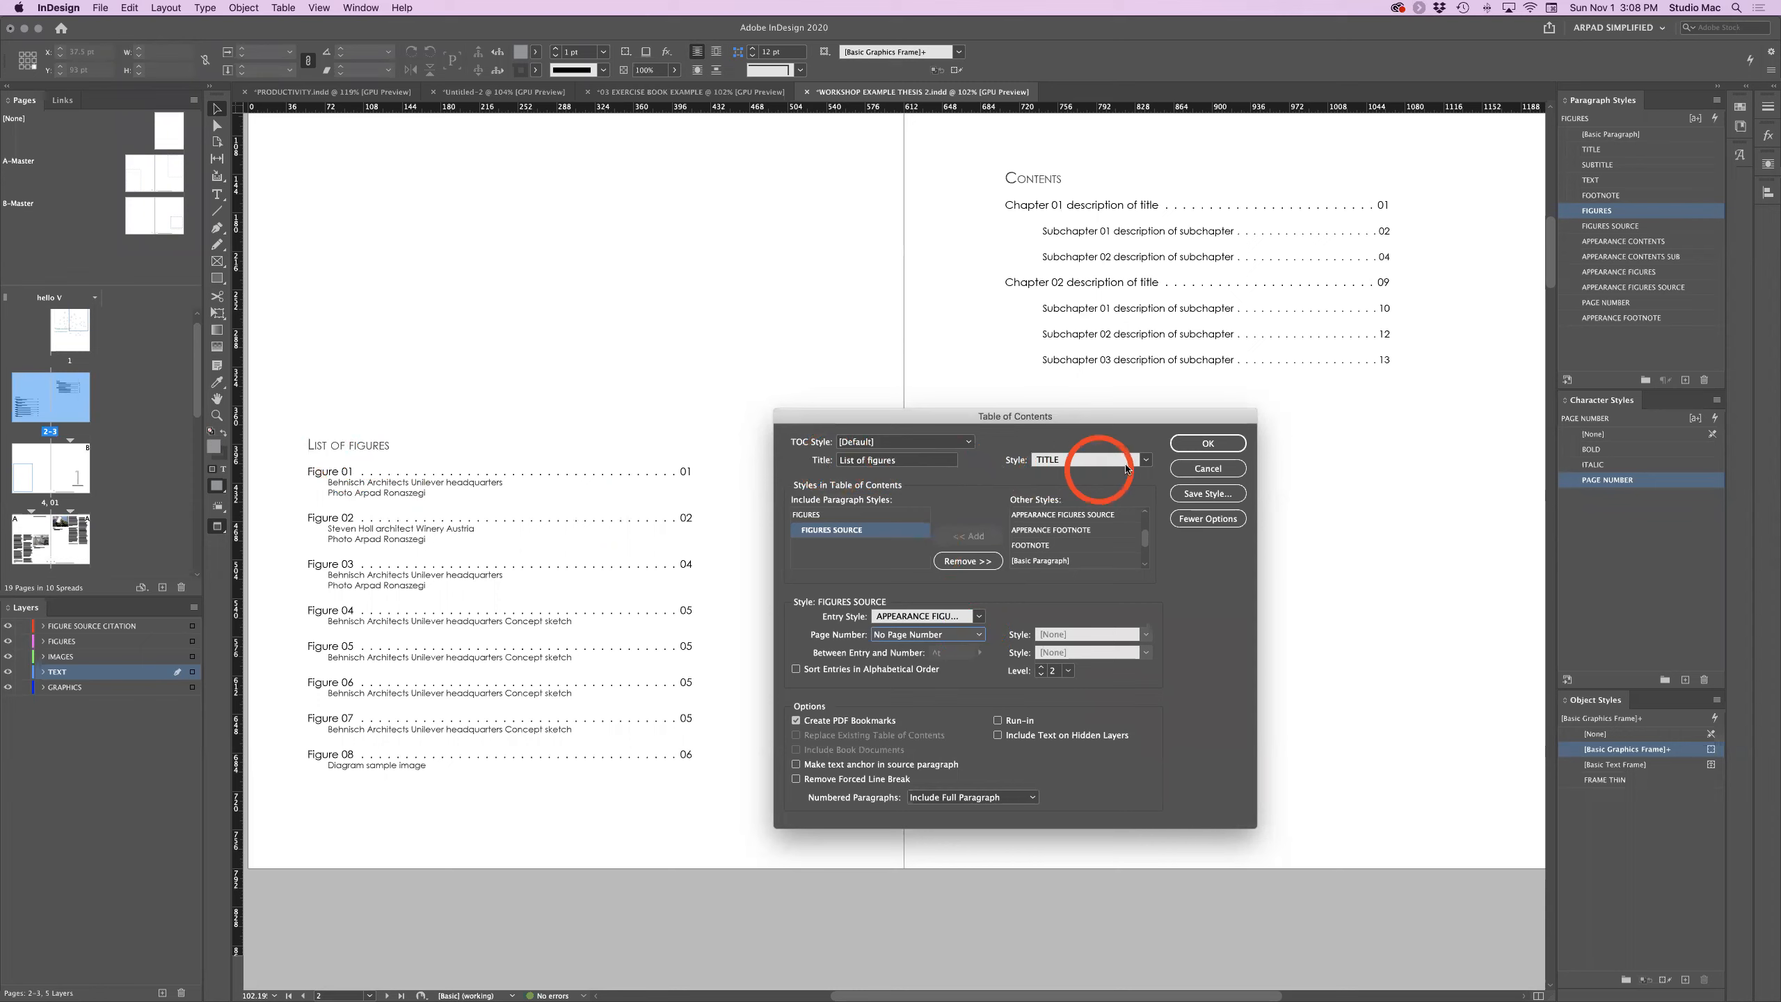
# Keep TITLE as the paragraph style for the "List of figures" heading and generate the list.
pyautogui.click(1145, 460)
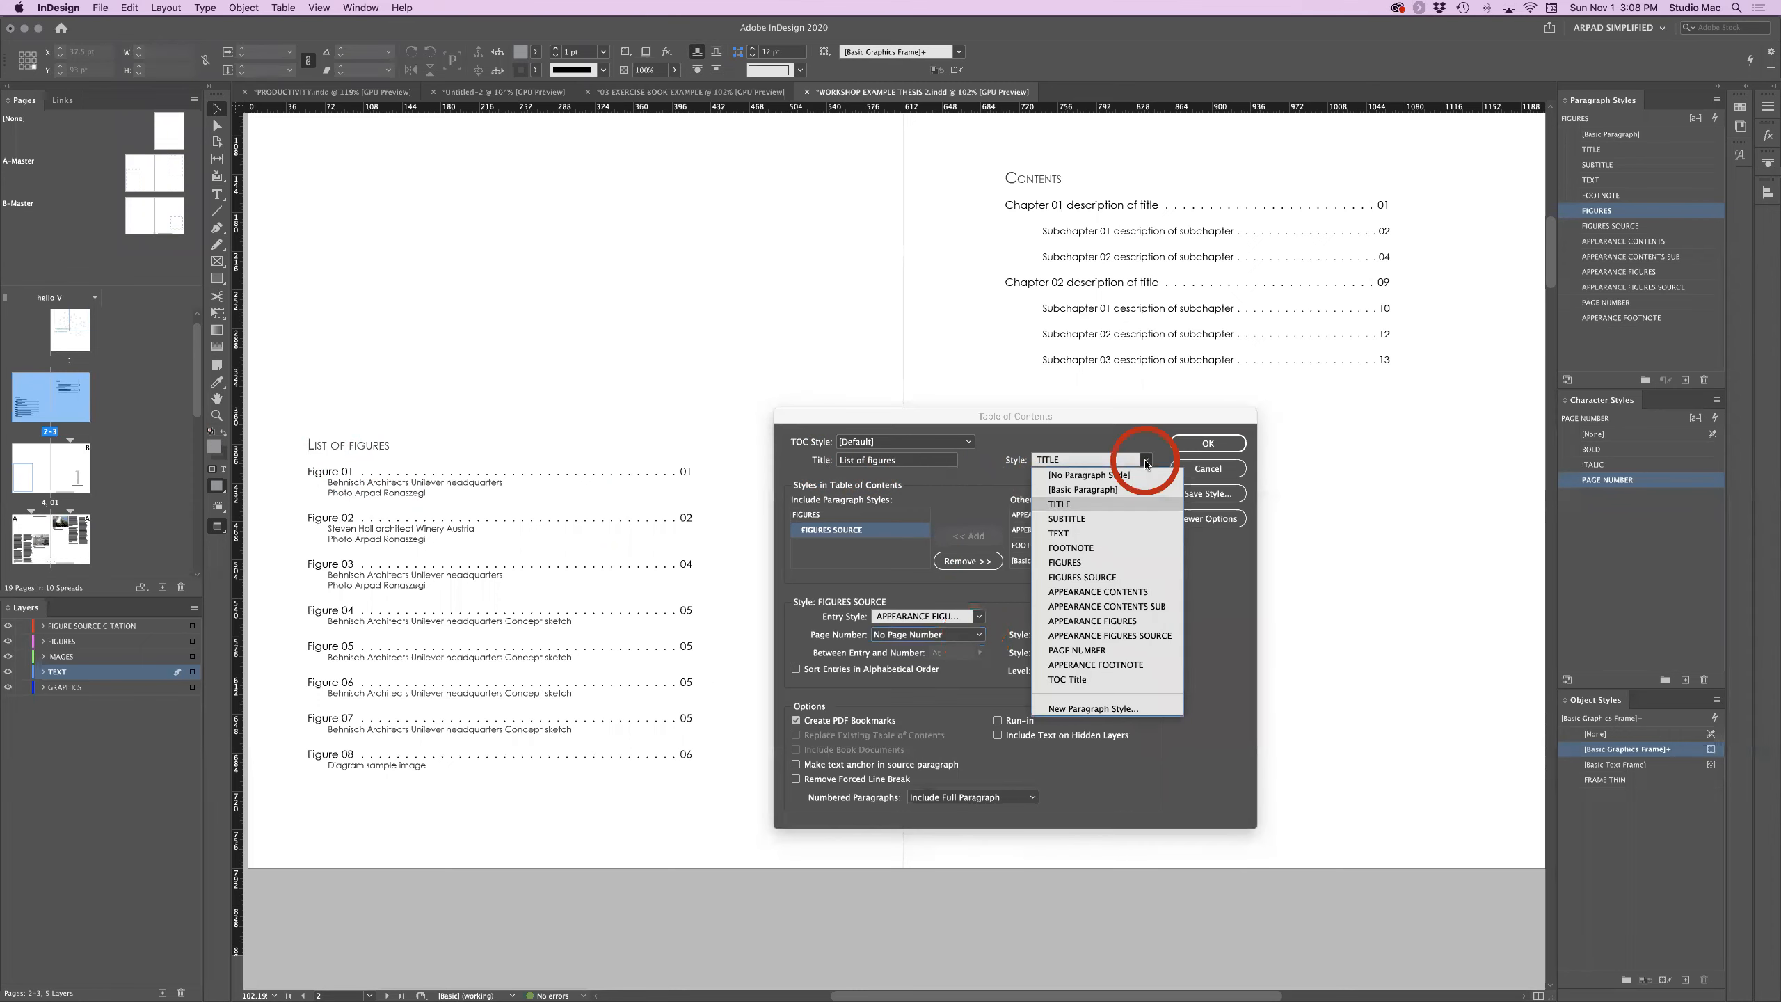
pyautogui.click(1083, 504)
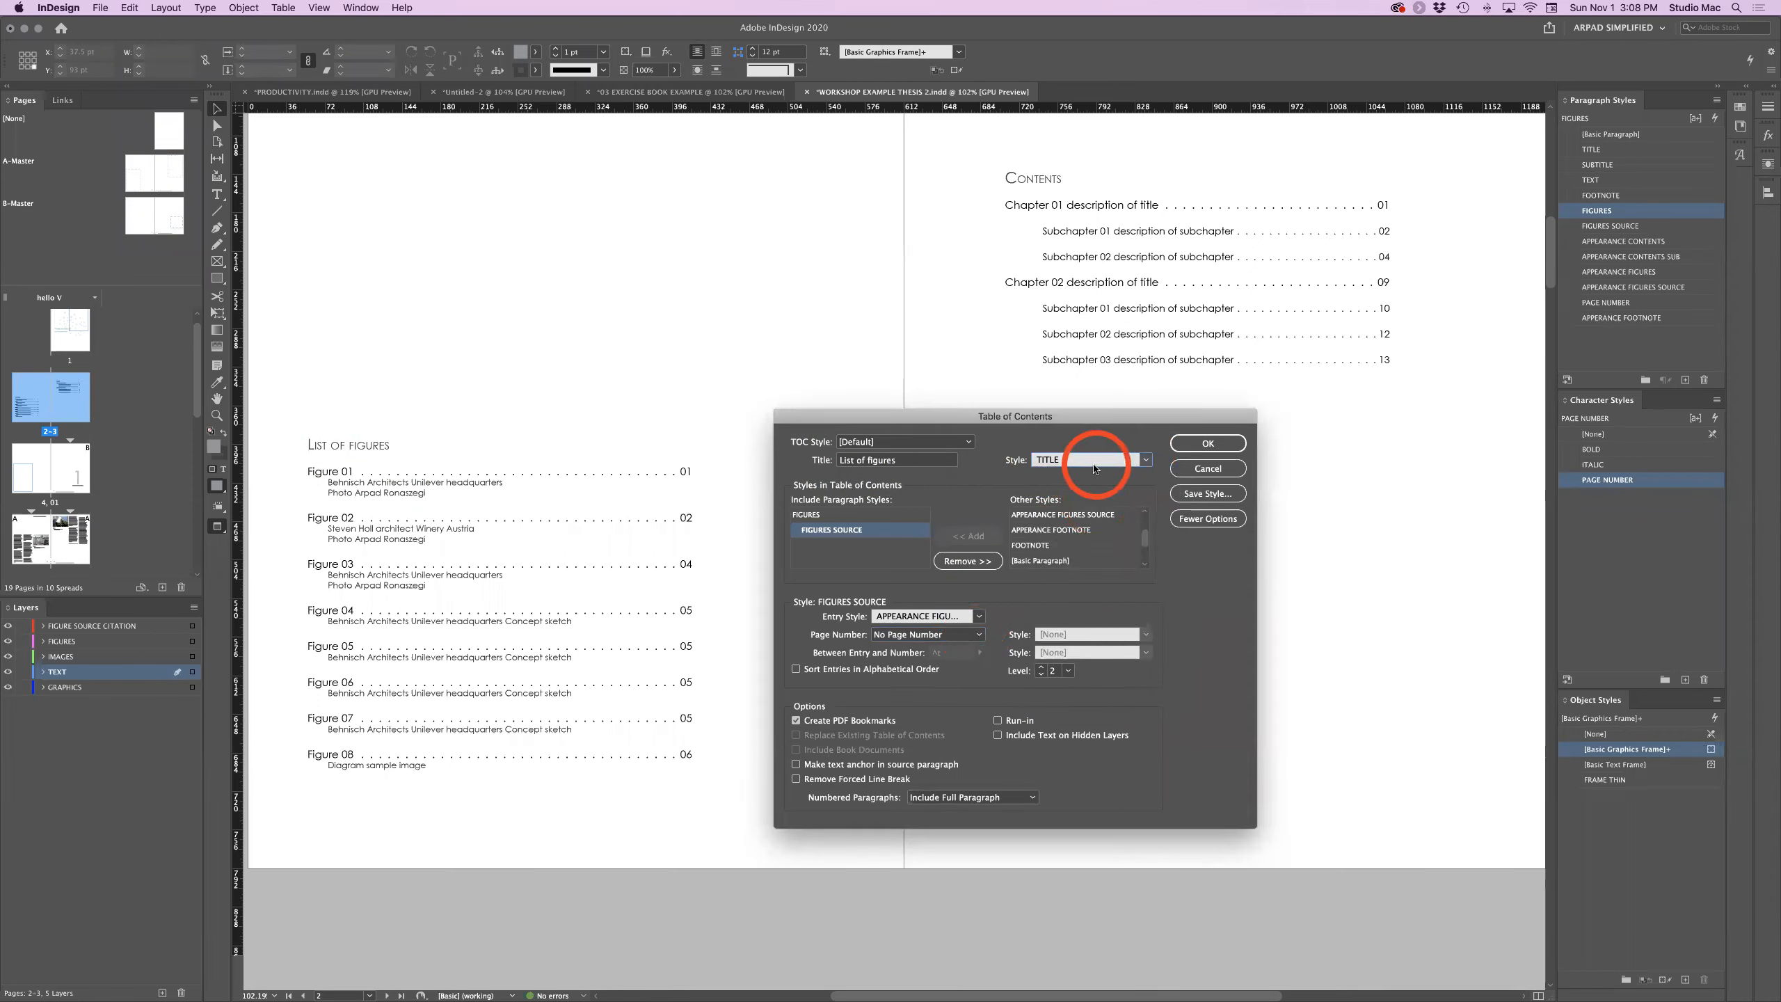
pyautogui.click(1215, 445)
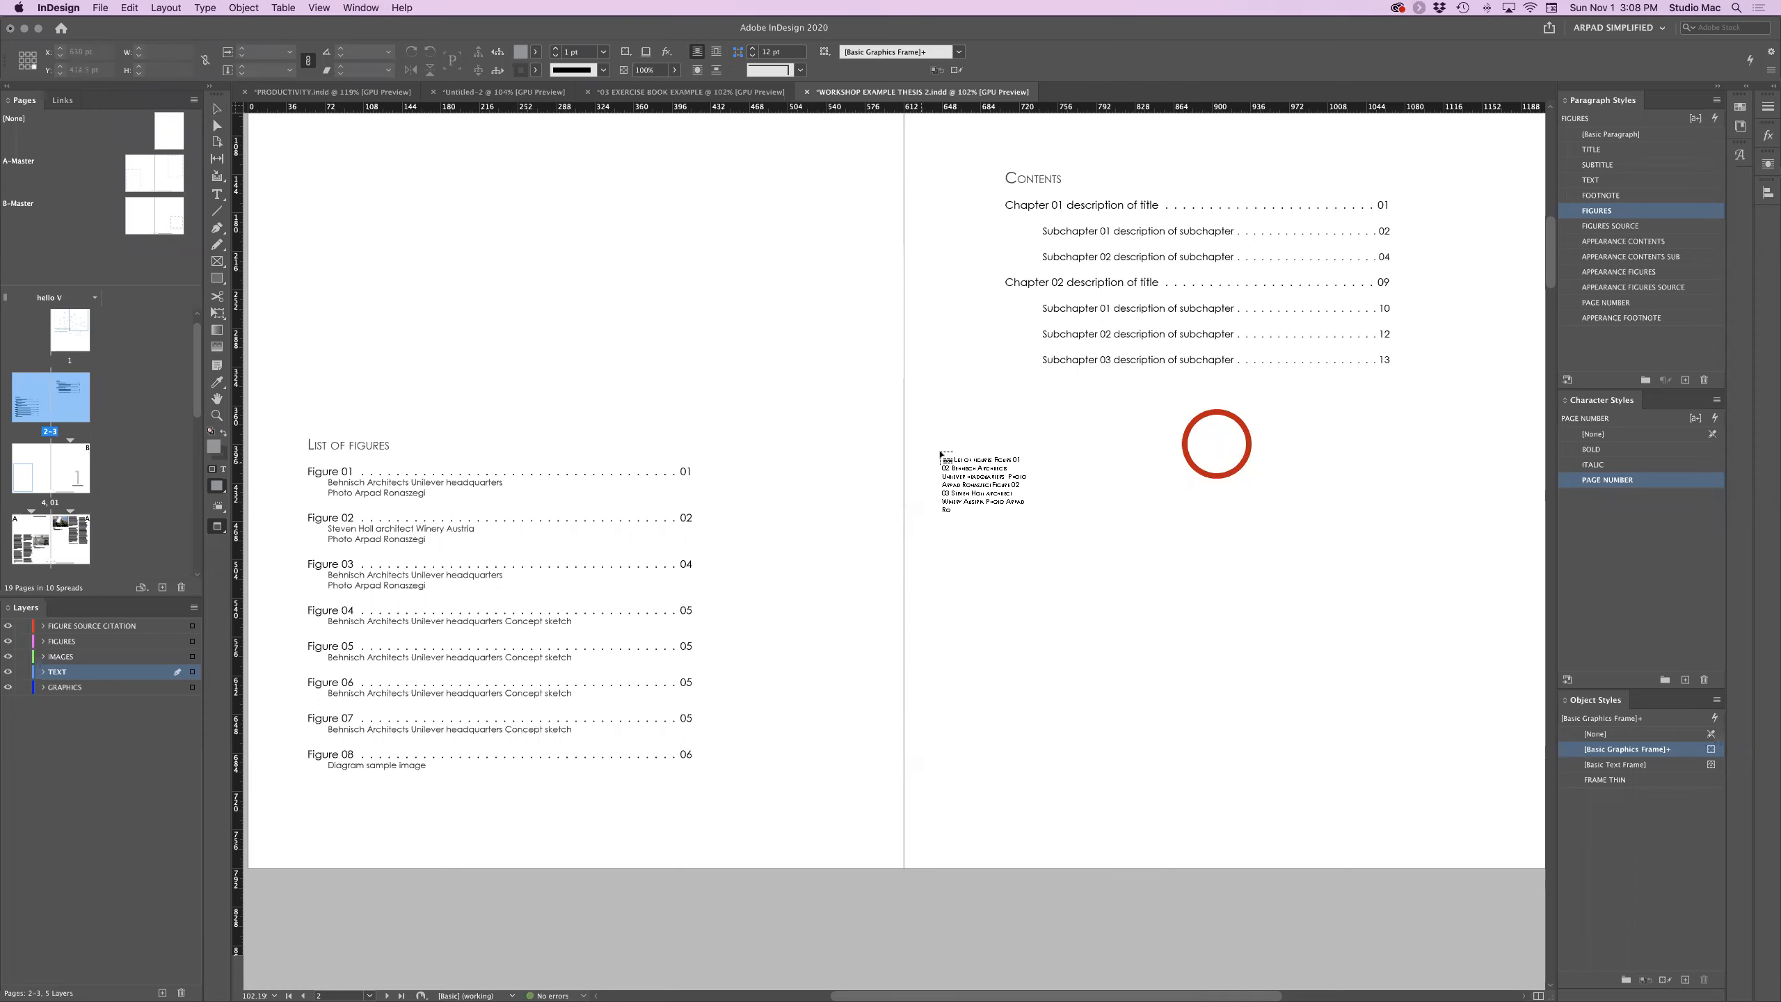
# Place the generated list below Contents in a frame about 438 by 309 pt, level with the list on the facing page.
pyautogui.click(988, 439)
pyautogui.moveTo(989, 439); pyautogui.dragTo(882, 941)
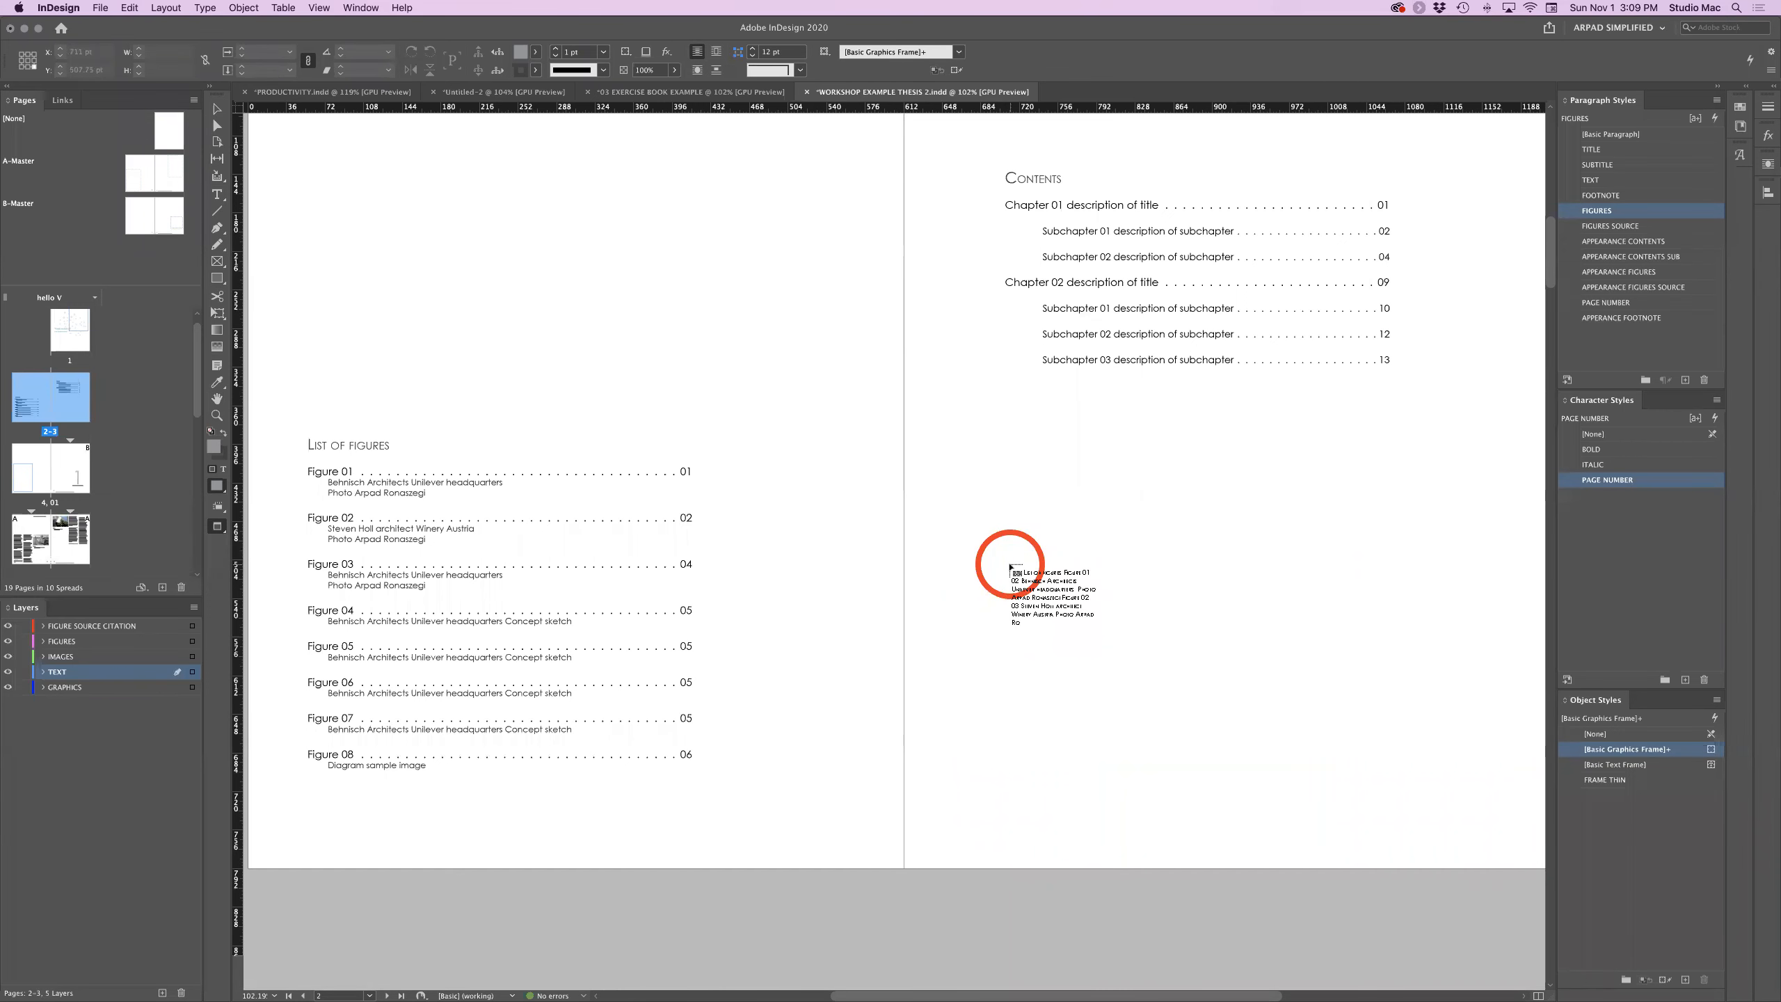
pyautogui.press('Escape')
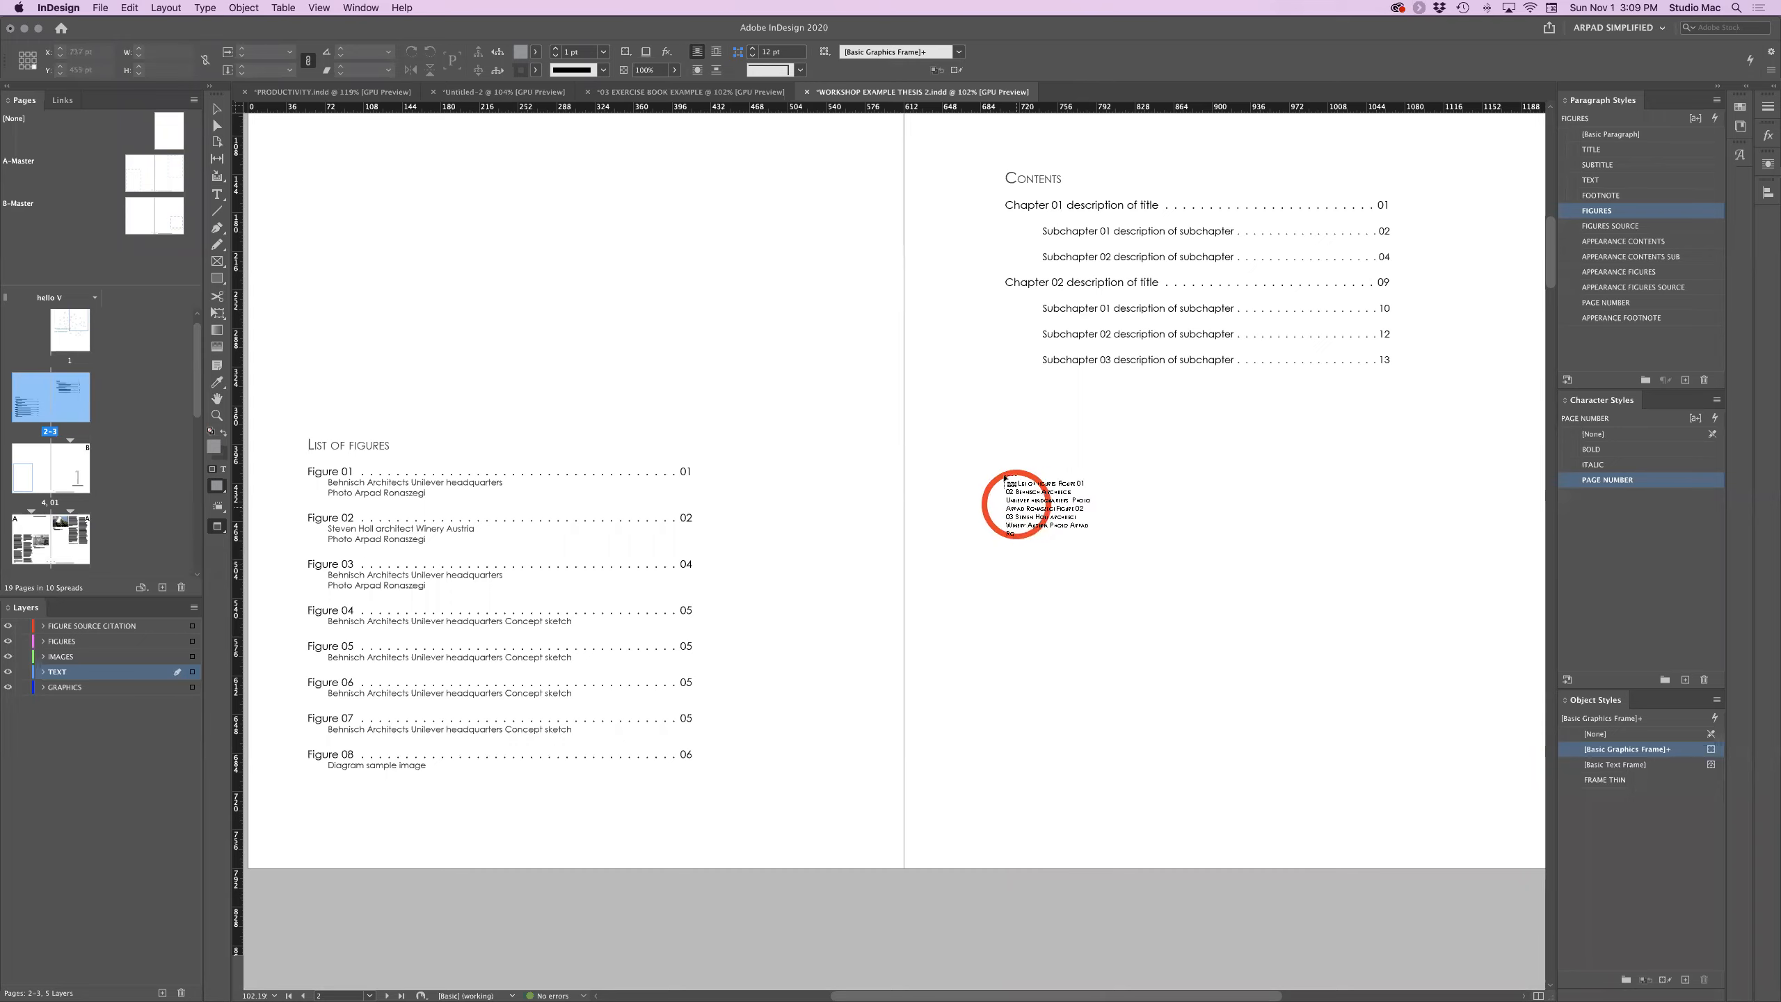
pyautogui.moveTo(1008, 476); pyautogui.dragTo(1465, 798)
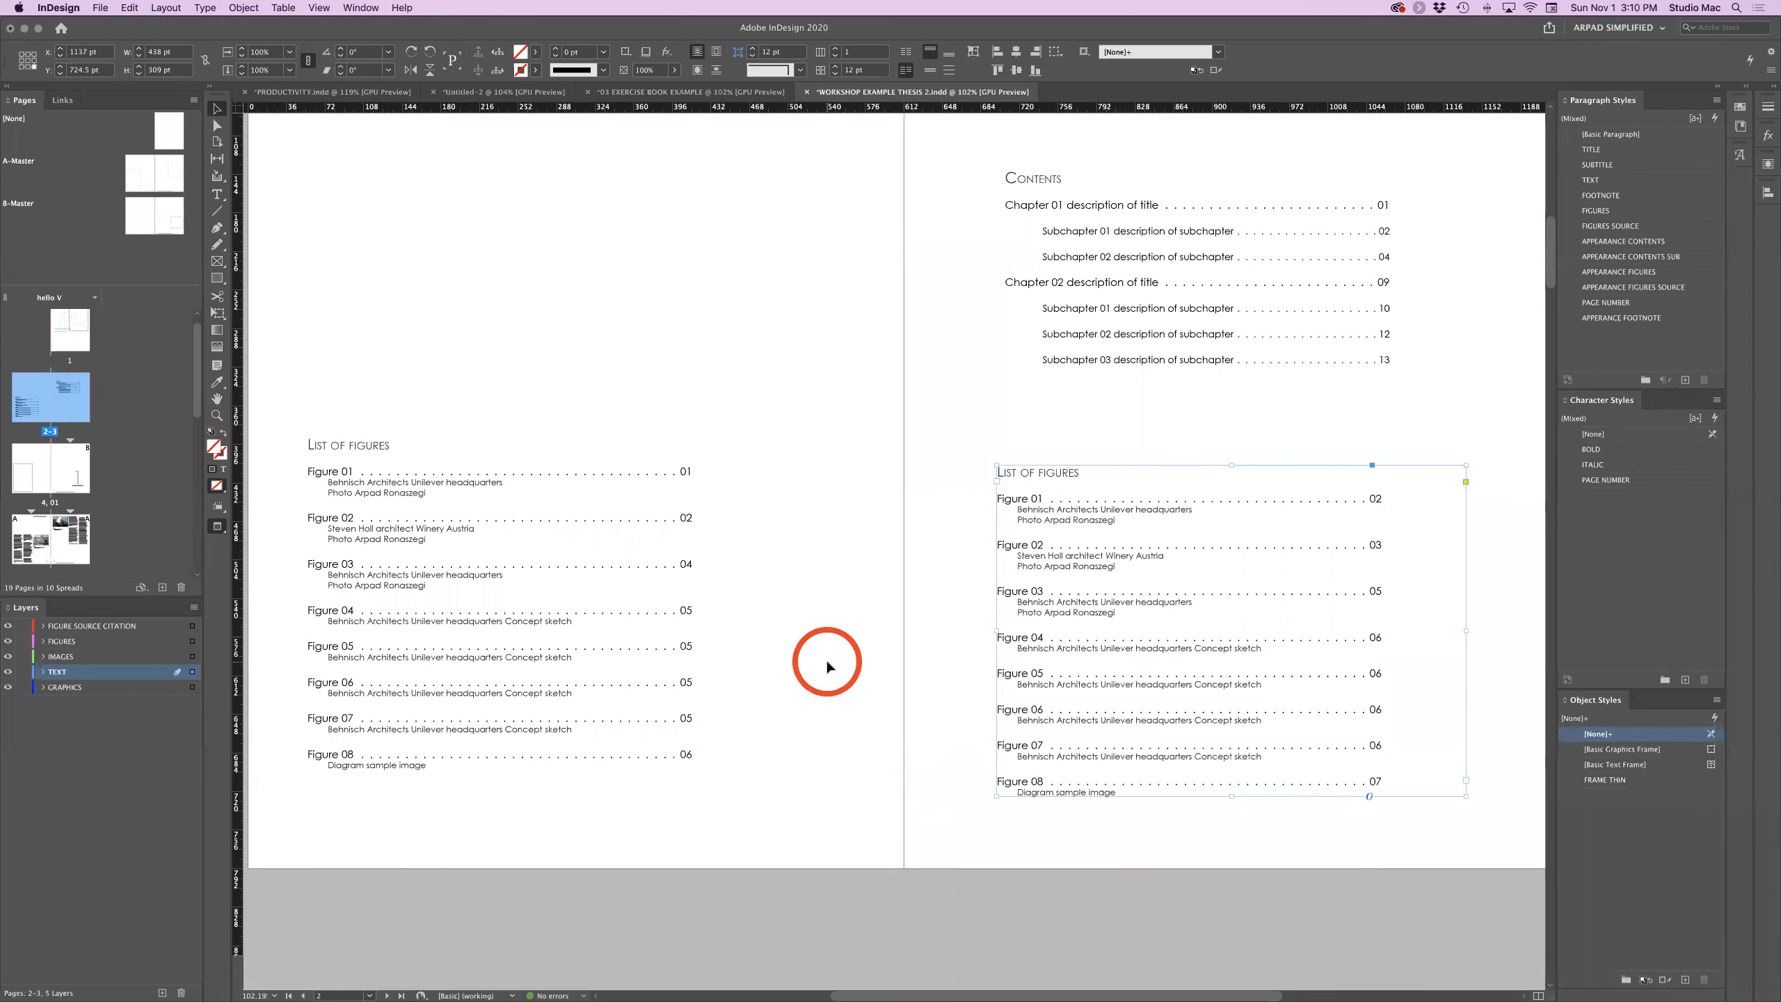
pyautogui.moveTo(1038, 498)
pyautogui.mouseDown()
pyautogui.moveTo(1014, 460)
pyautogui.moveTo(1021, 548)
pyautogui.moveTo(1020, 506)
pyautogui.mouseUp()
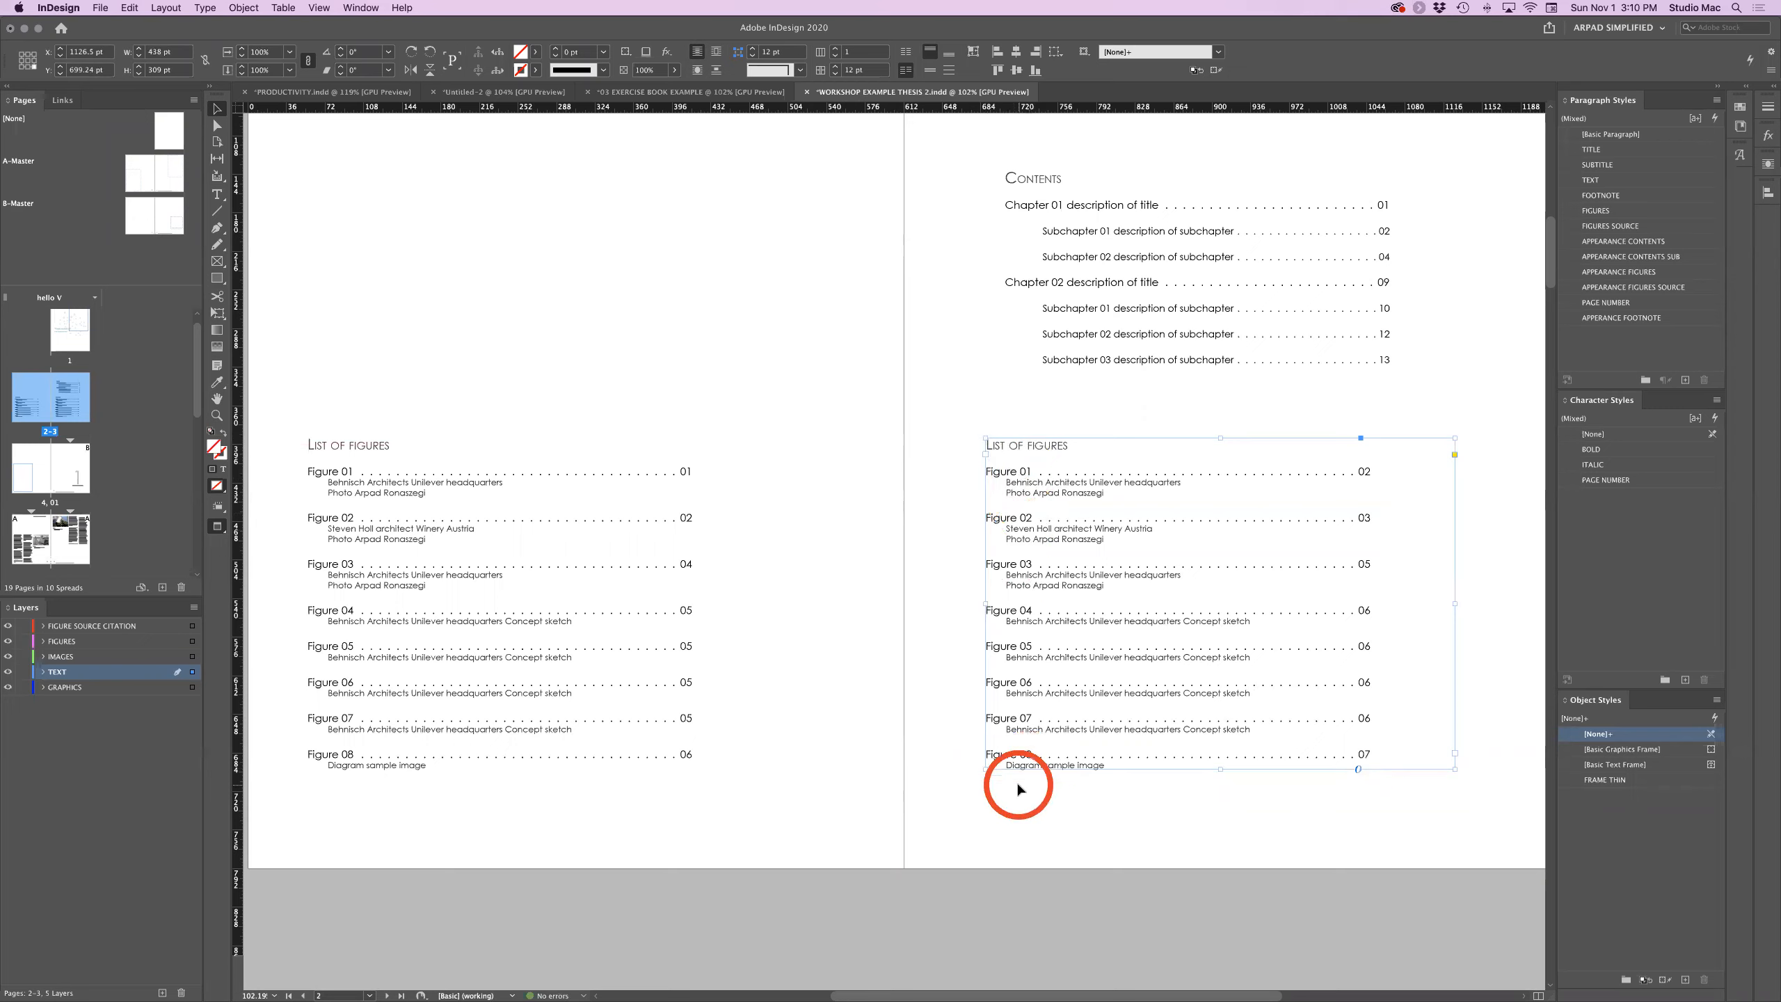
pyautogui.click(782, 382)
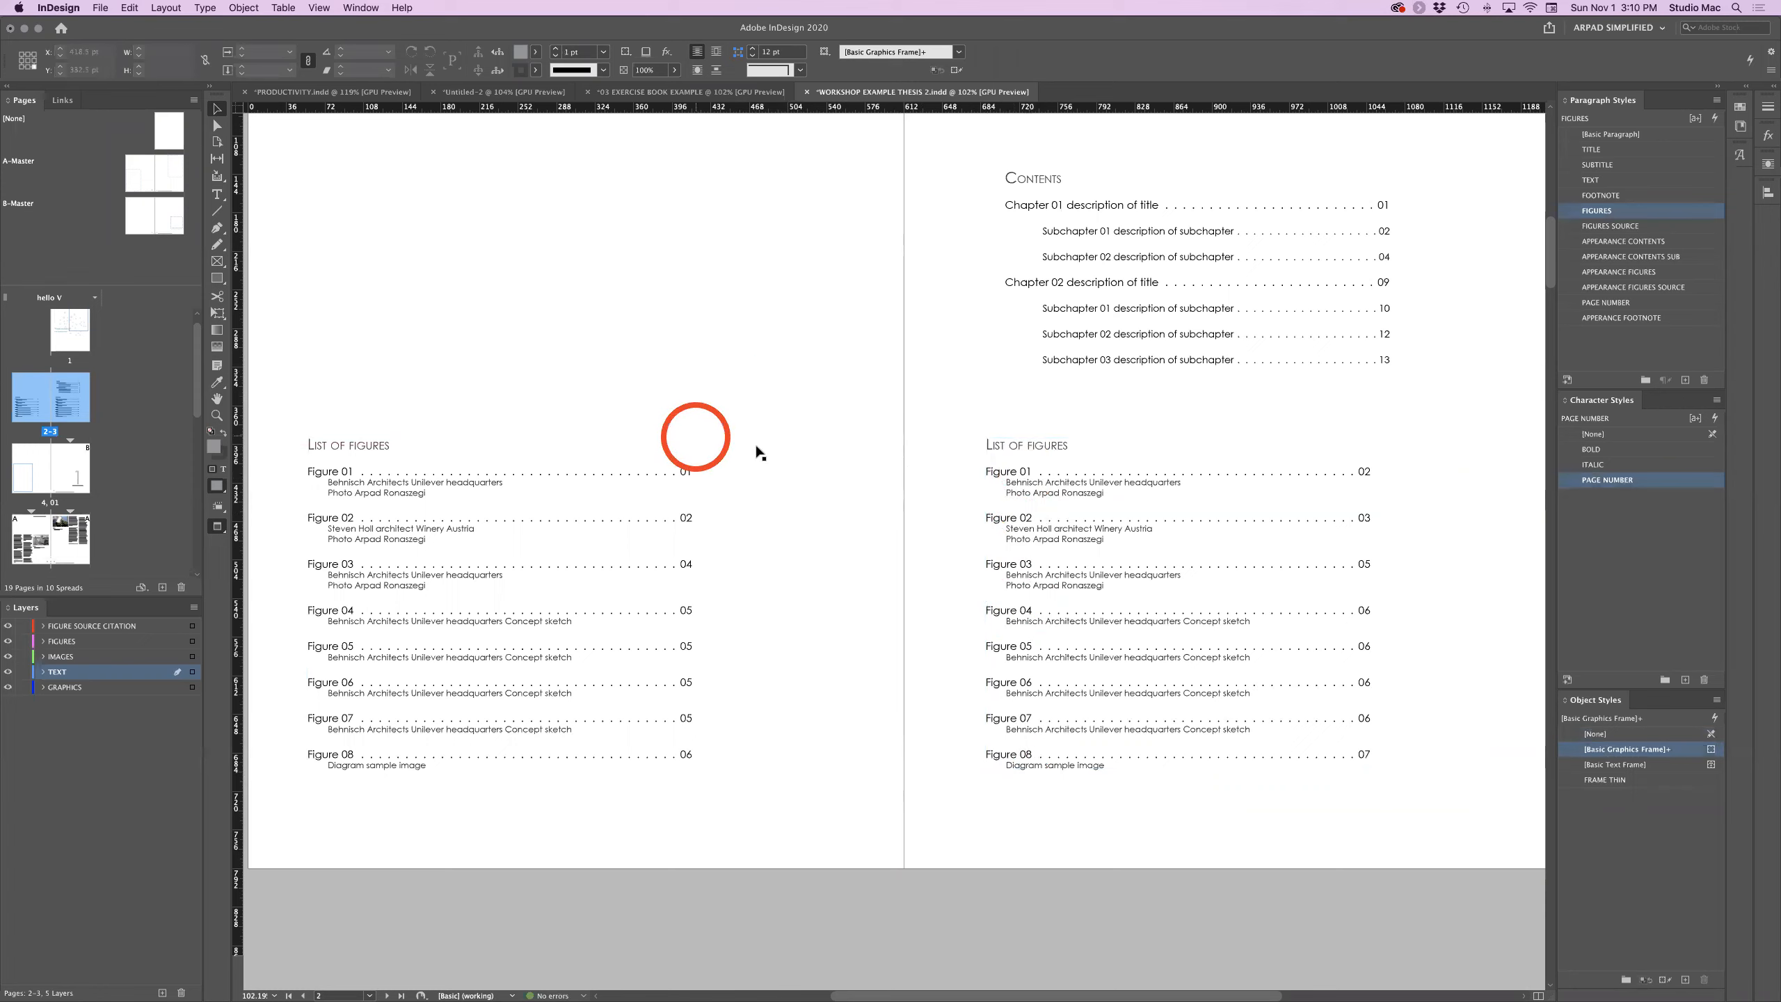
# Set the leading of the APPEARANCE FIGURES SOURCE paragraph style to Auto, starting from the source lines under Figure 01.
pyautogui.click(1066, 492)
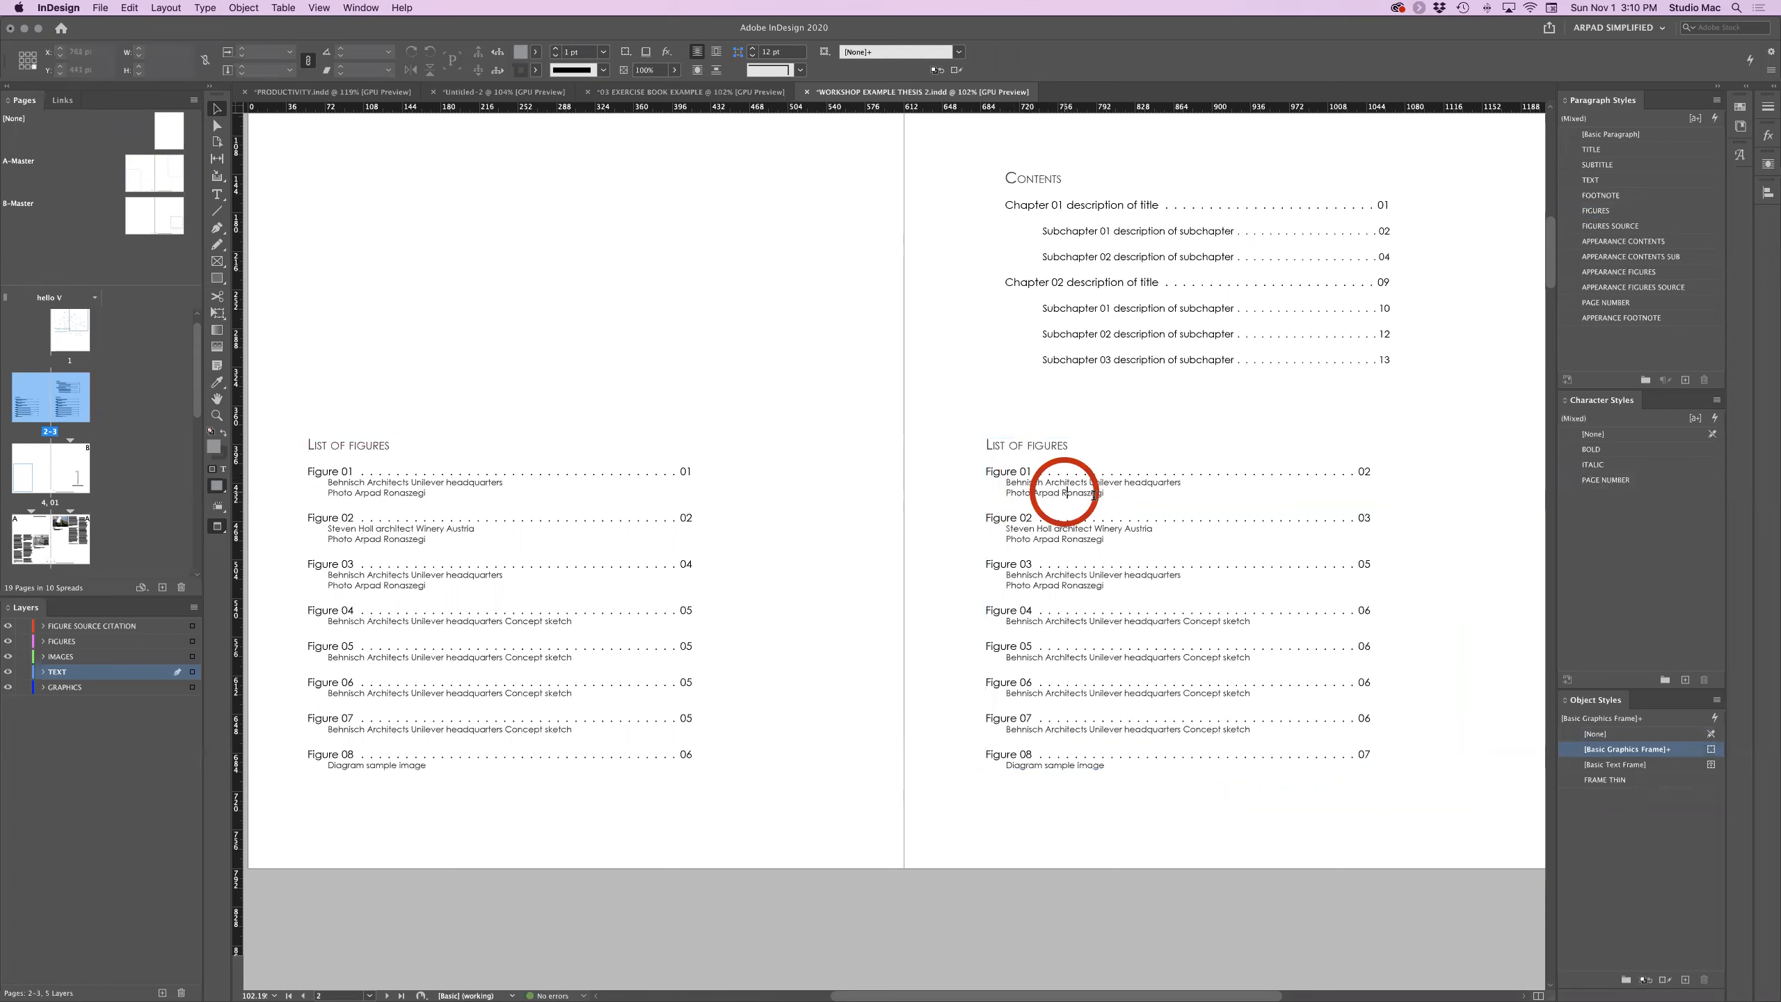
pyautogui.doubleClick(1066, 493)
pyautogui.click(1012, 485)
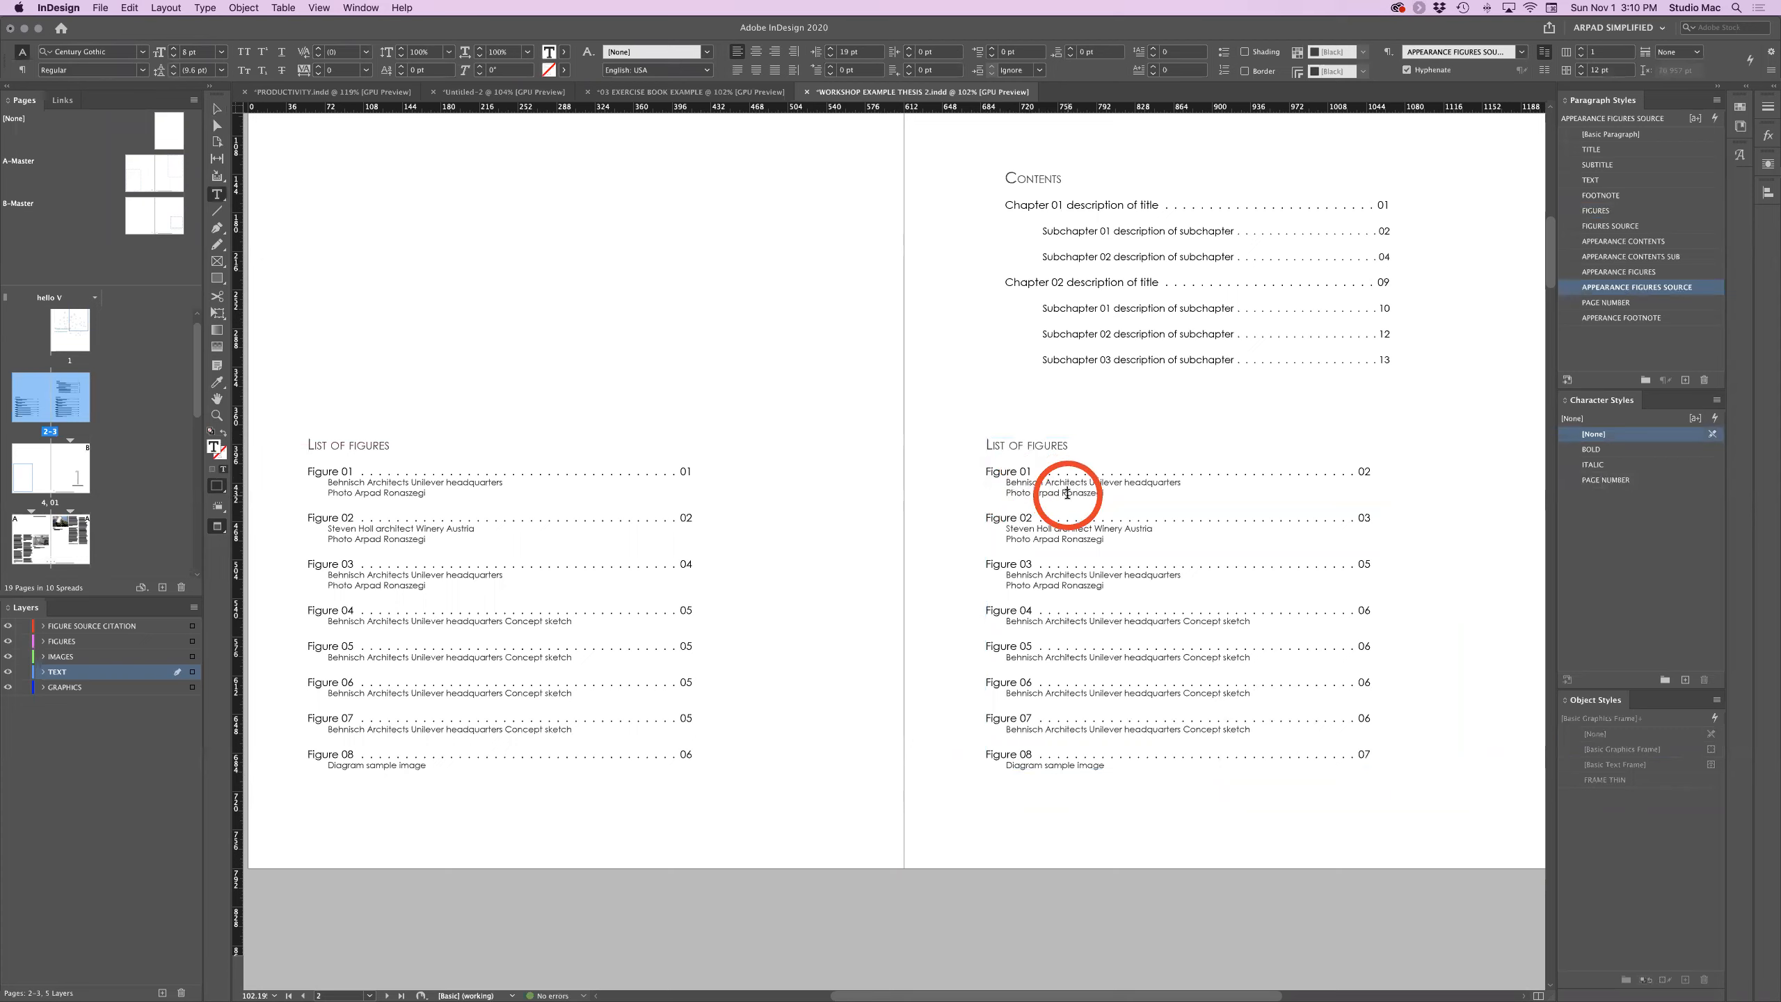
pyautogui.click(1070, 495)
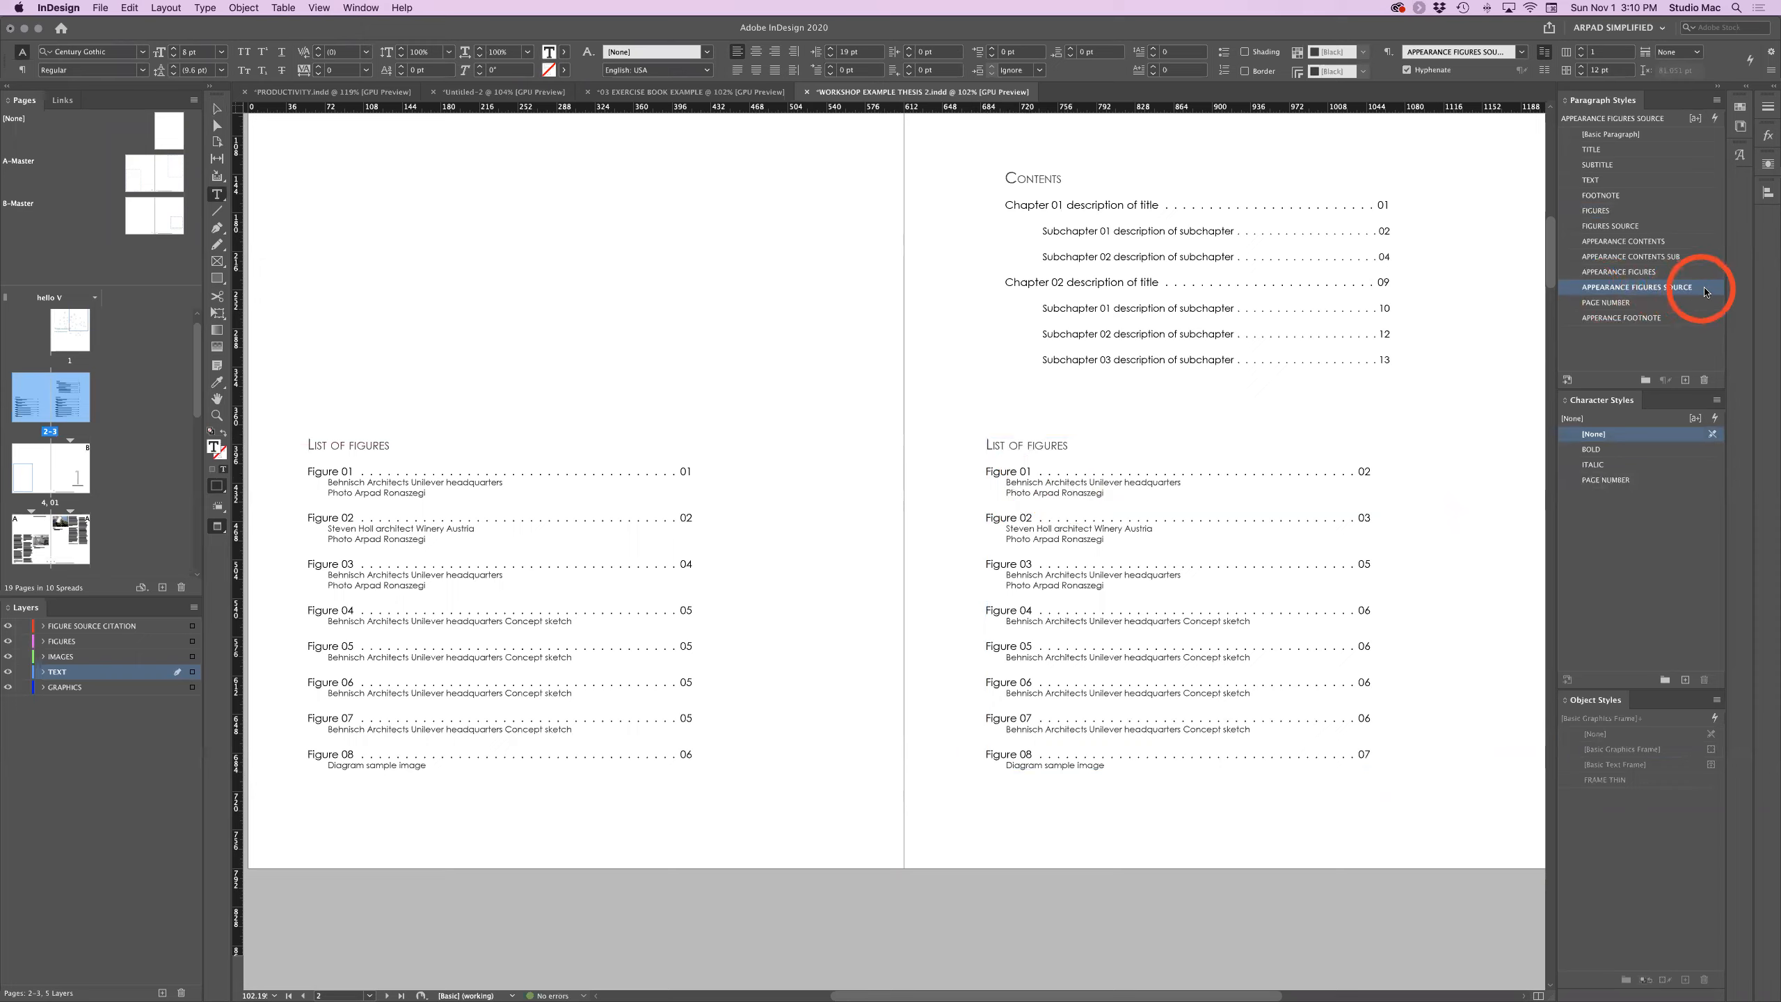
pyautogui.click(1707, 287)
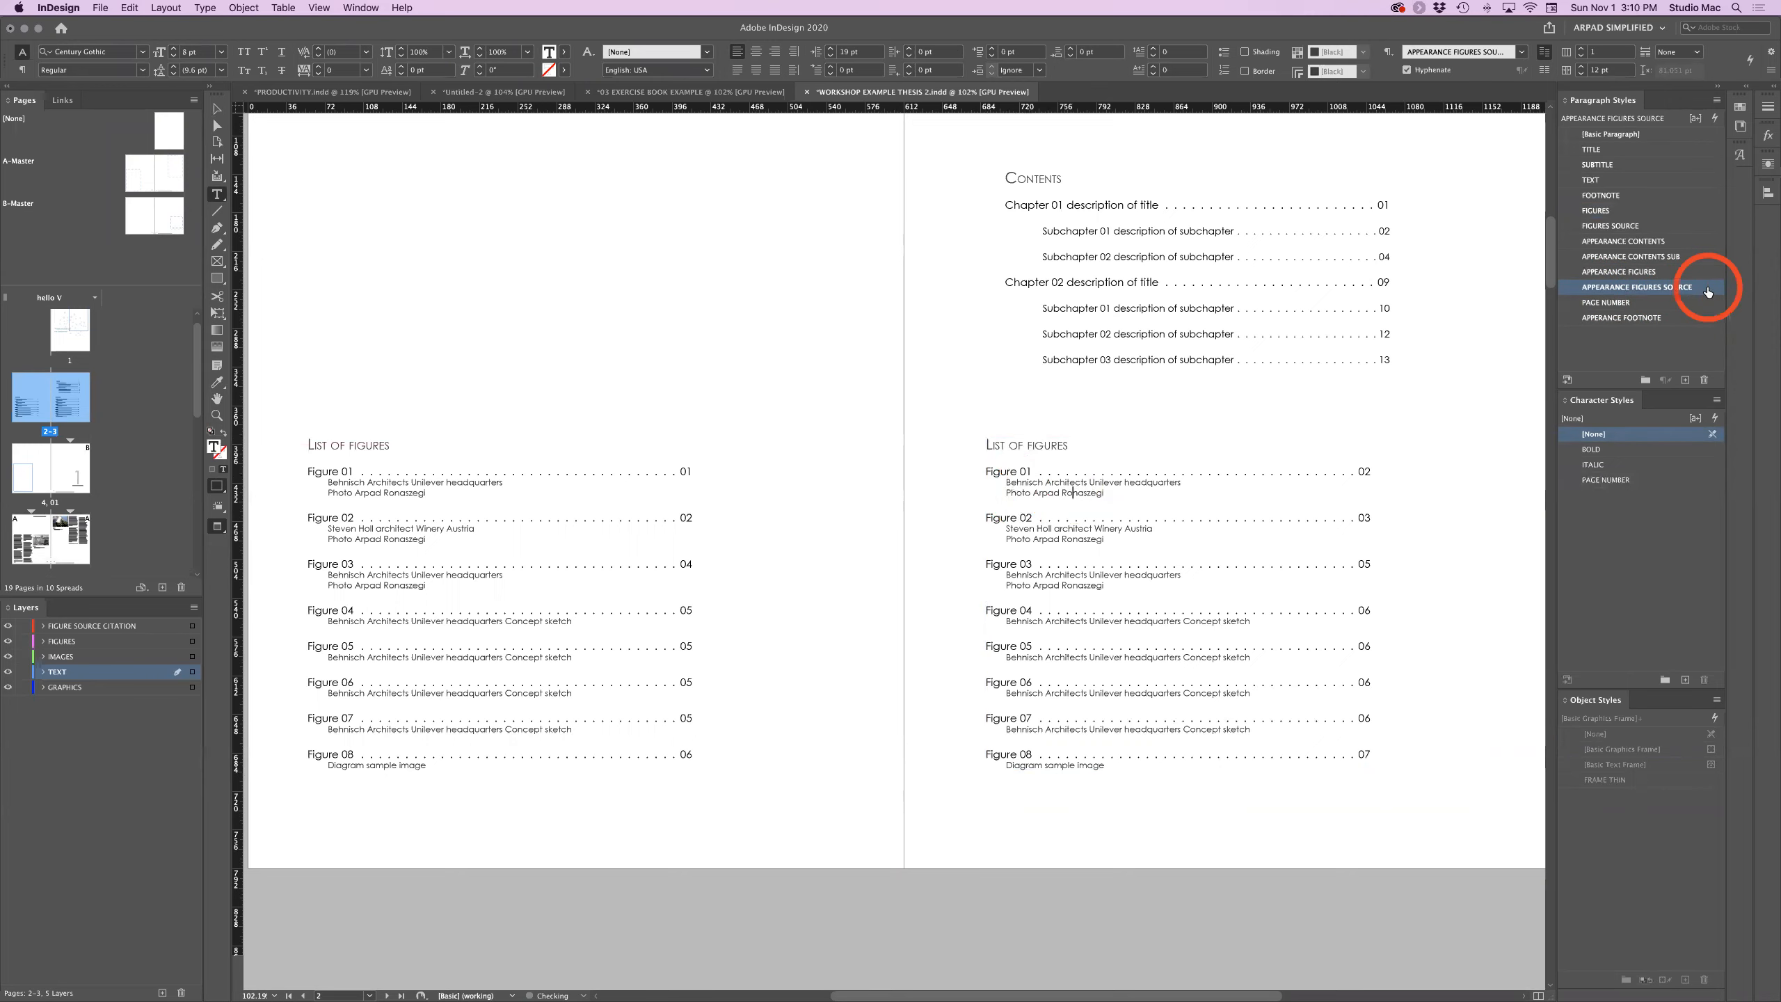
pyautogui.doubleClick(1710, 291)
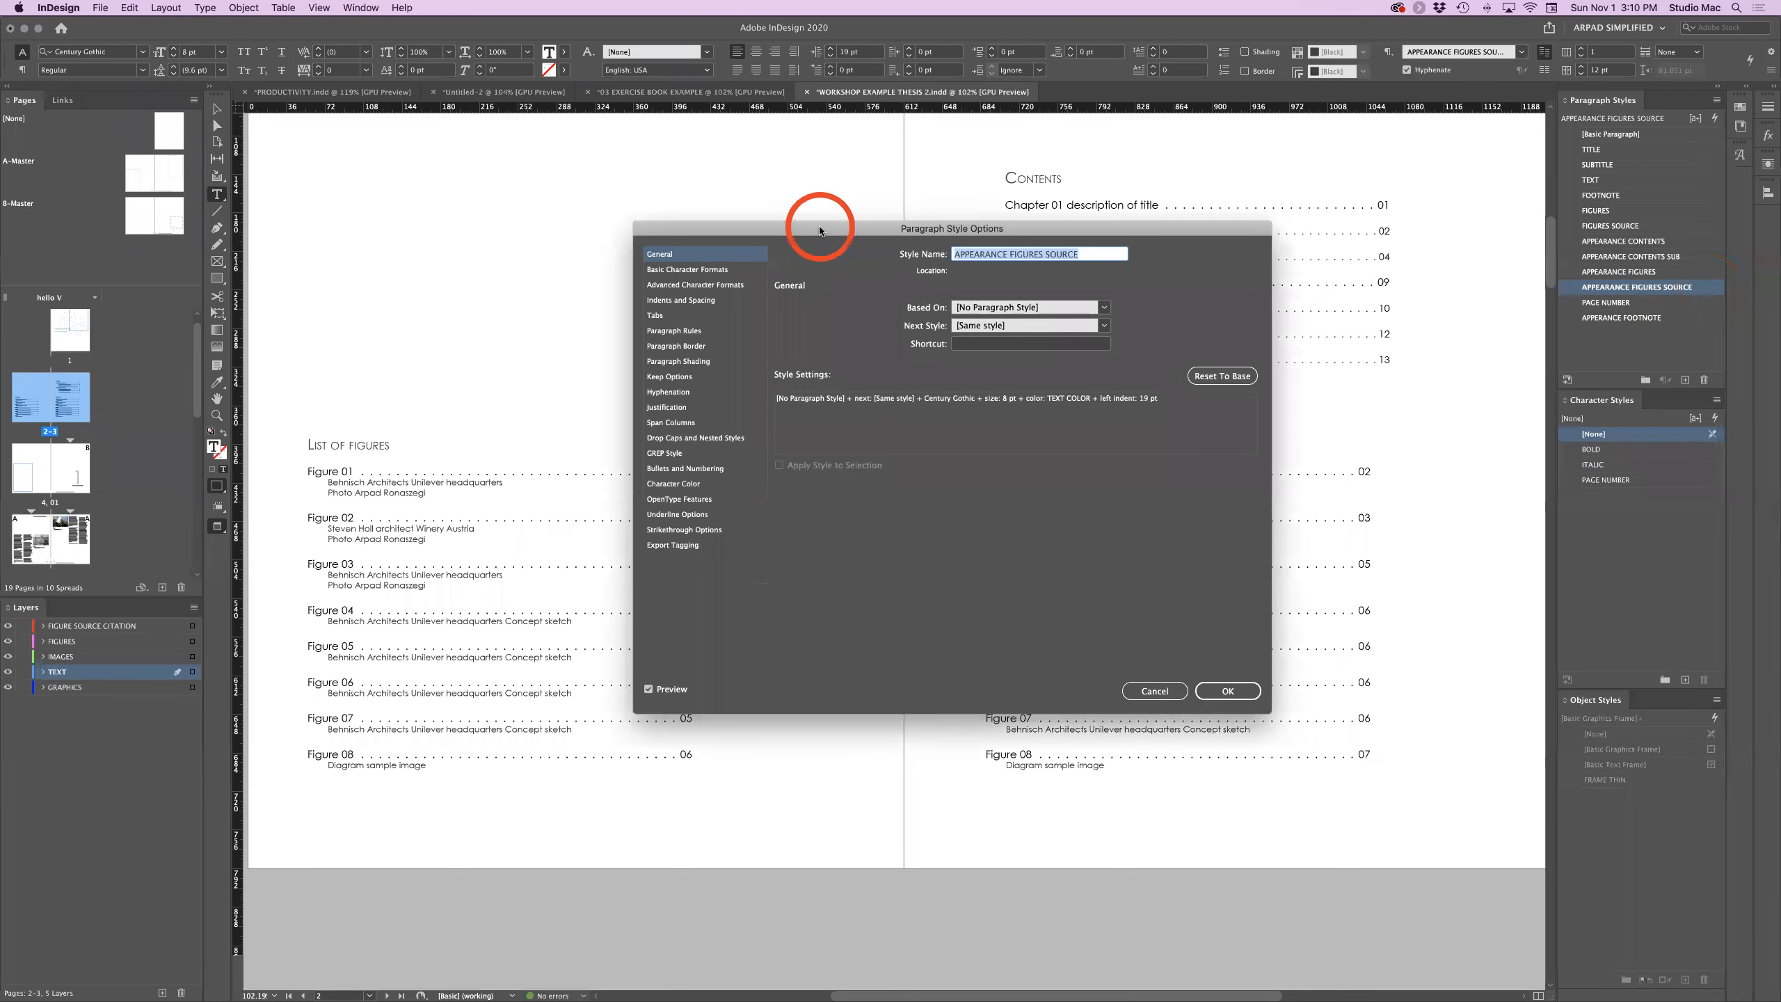
pyautogui.moveTo(819, 230); pyautogui.dragTo(792, 203)
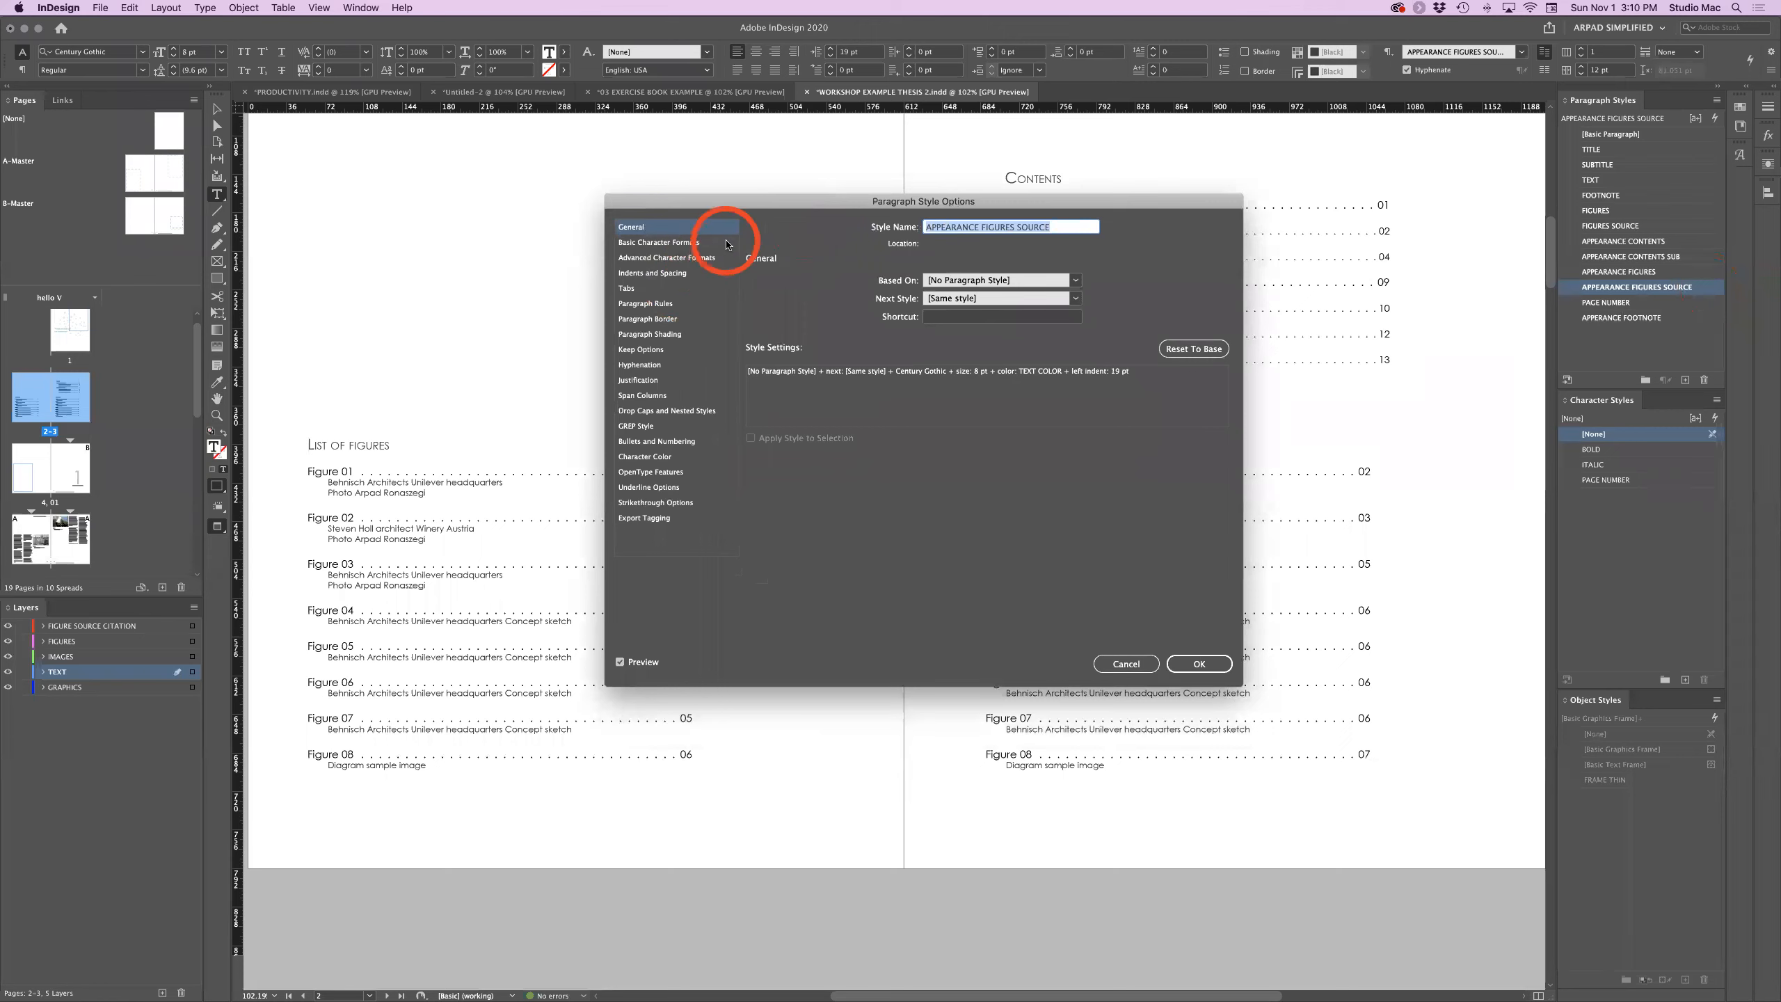
pyautogui.click(726, 243)
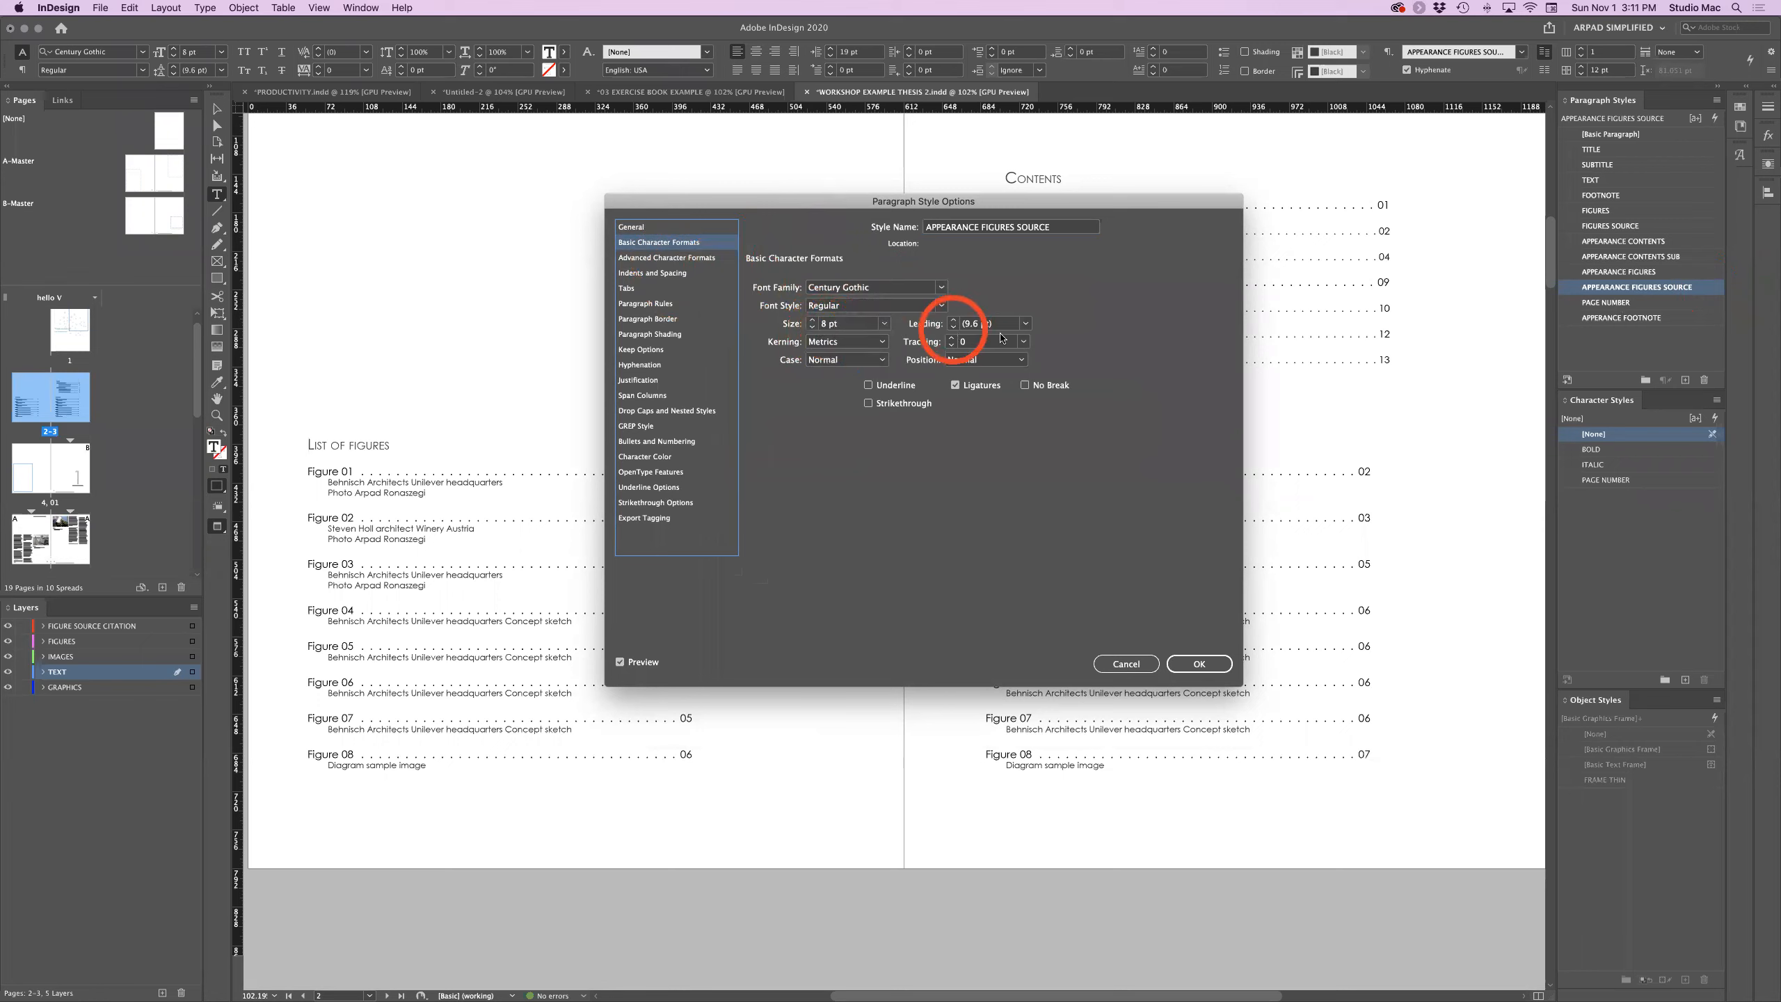
pyautogui.click(1025, 323)
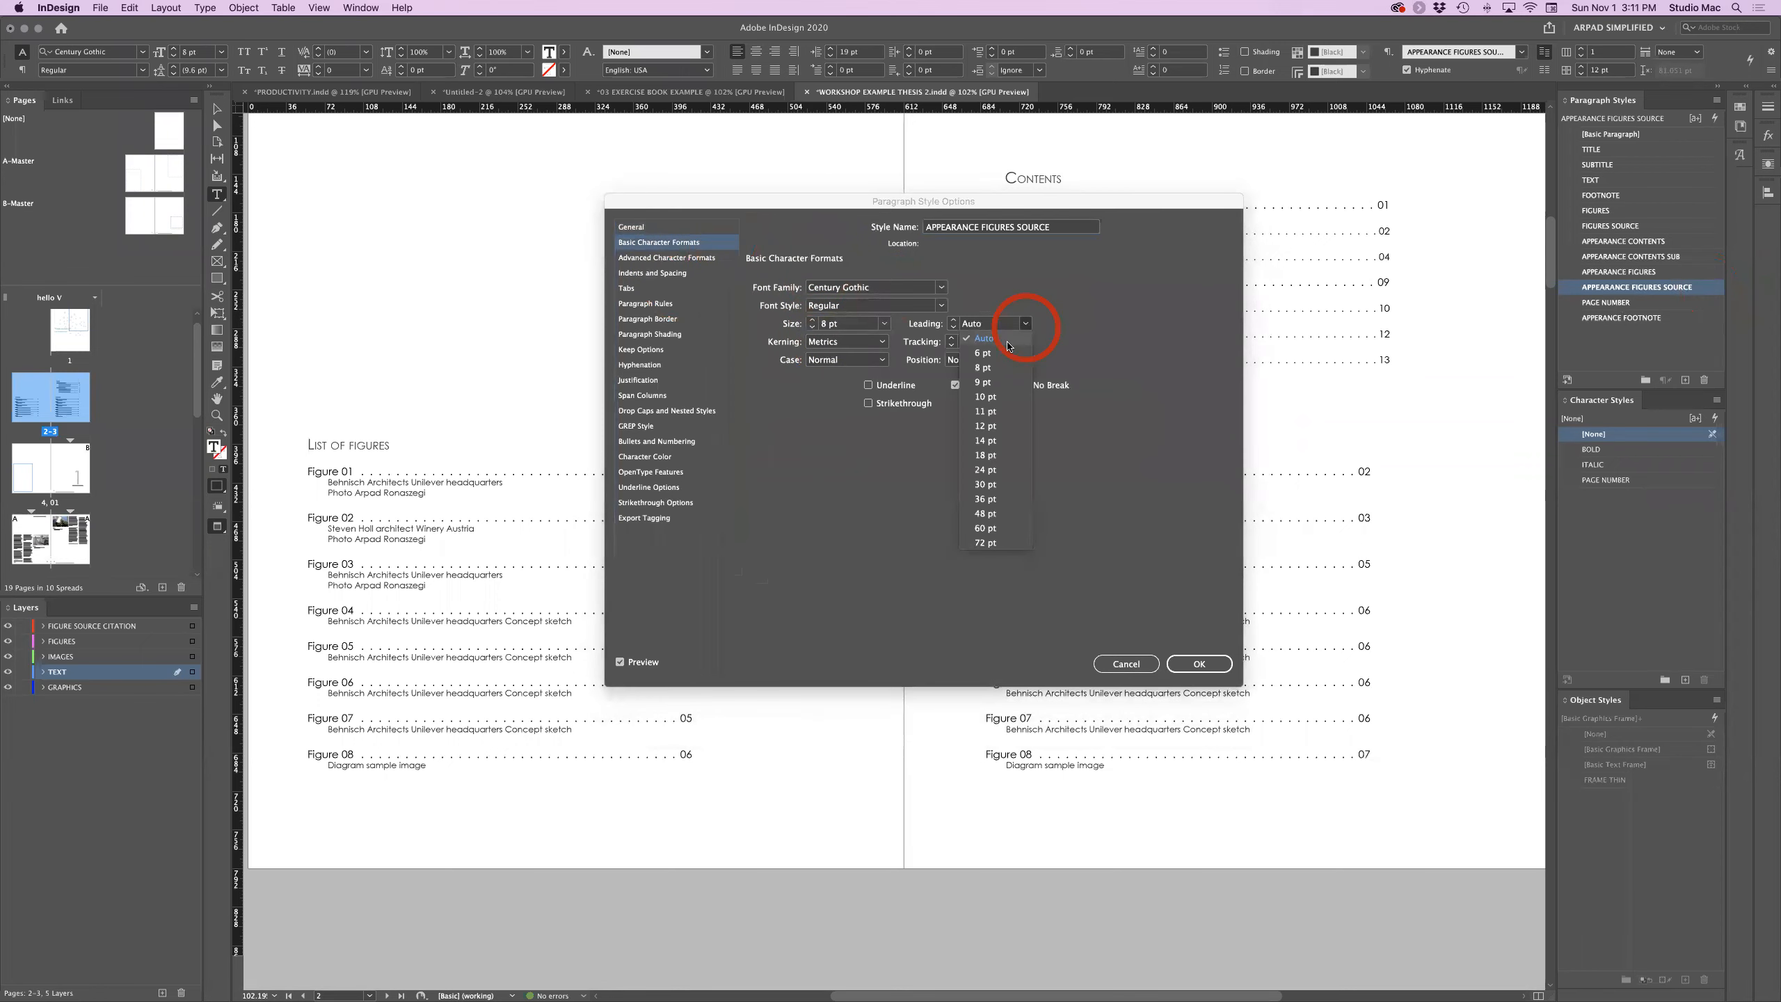
pyautogui.click(1007, 343)
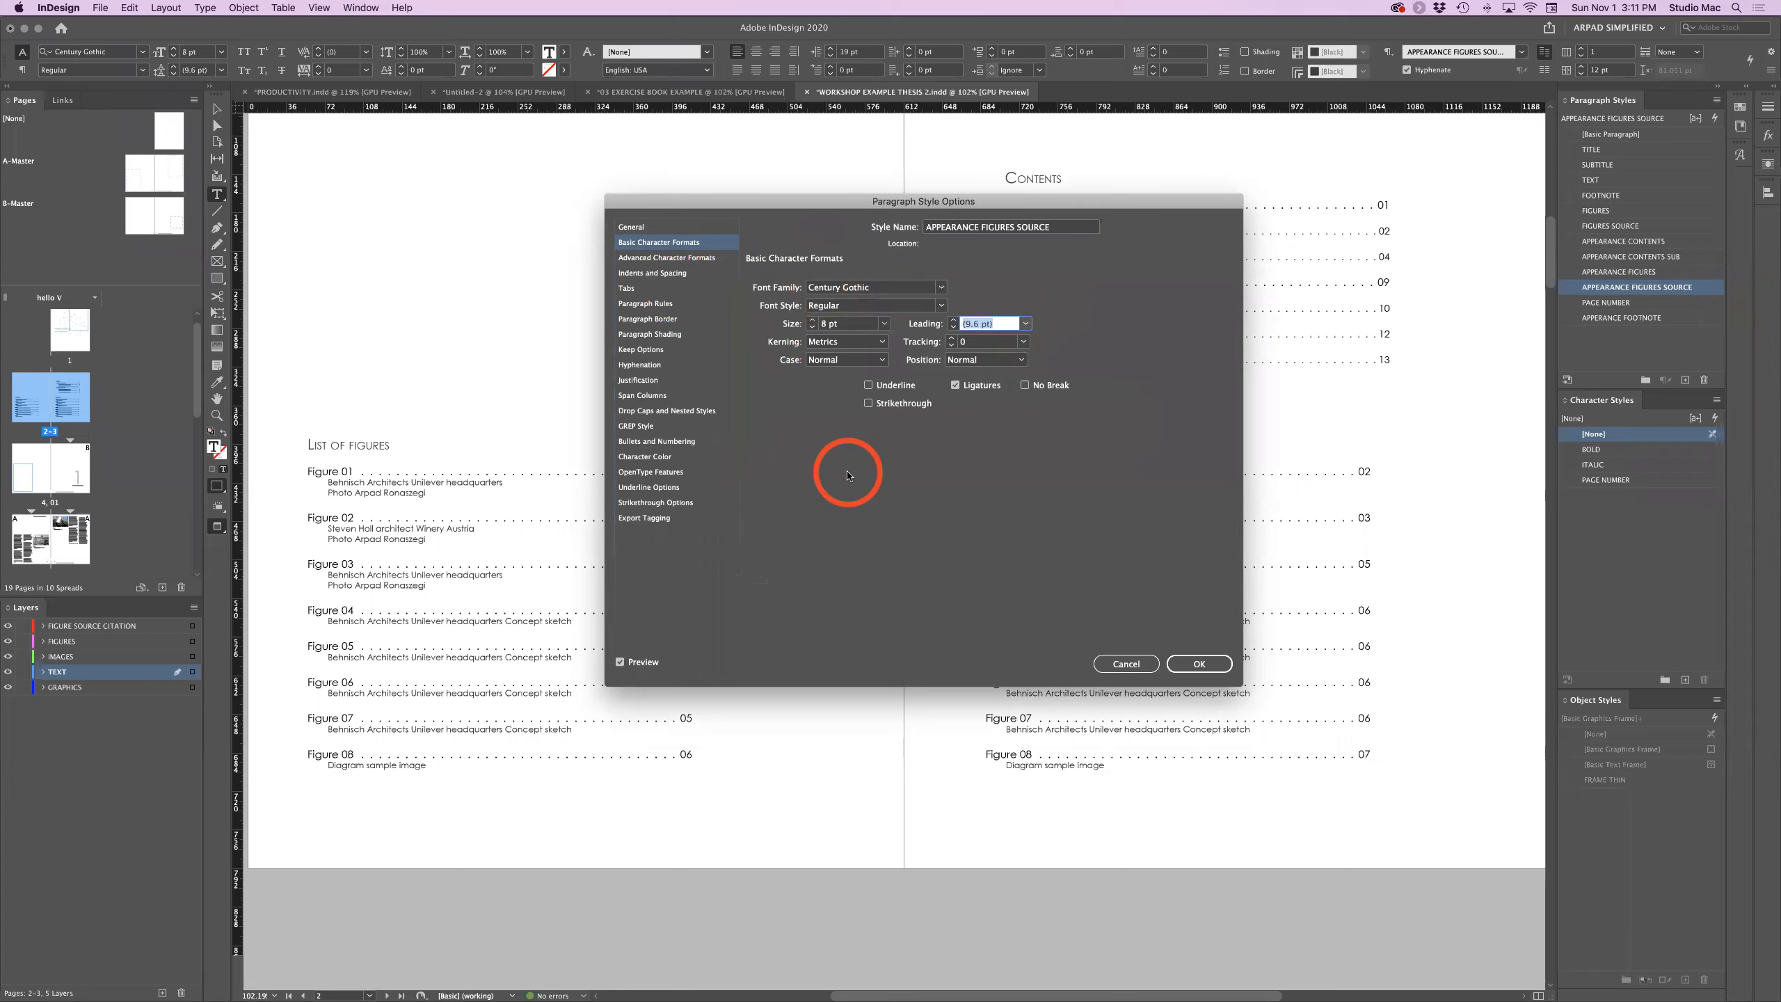
pyautogui.click(936, 468)
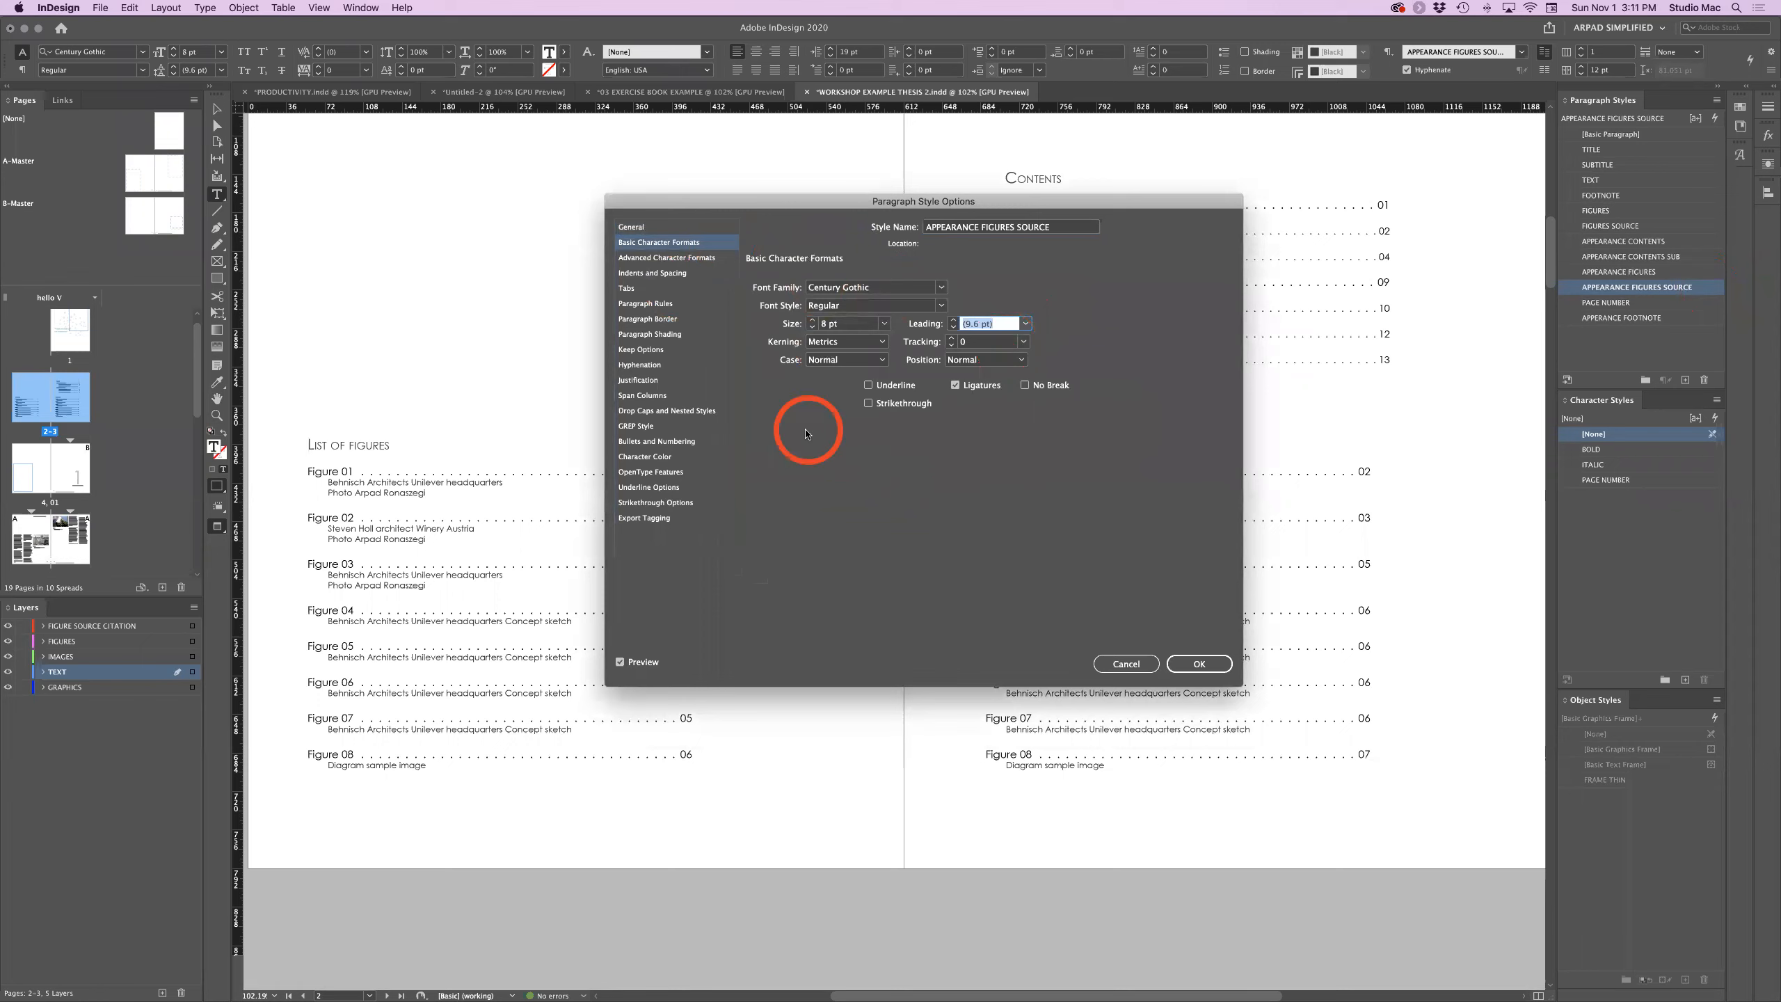
# Set the left indent of the APPEARANCE FIGURES SOURCE style to 45 pt on its tab ruler and apply the change.
pyautogui.click(701, 290)
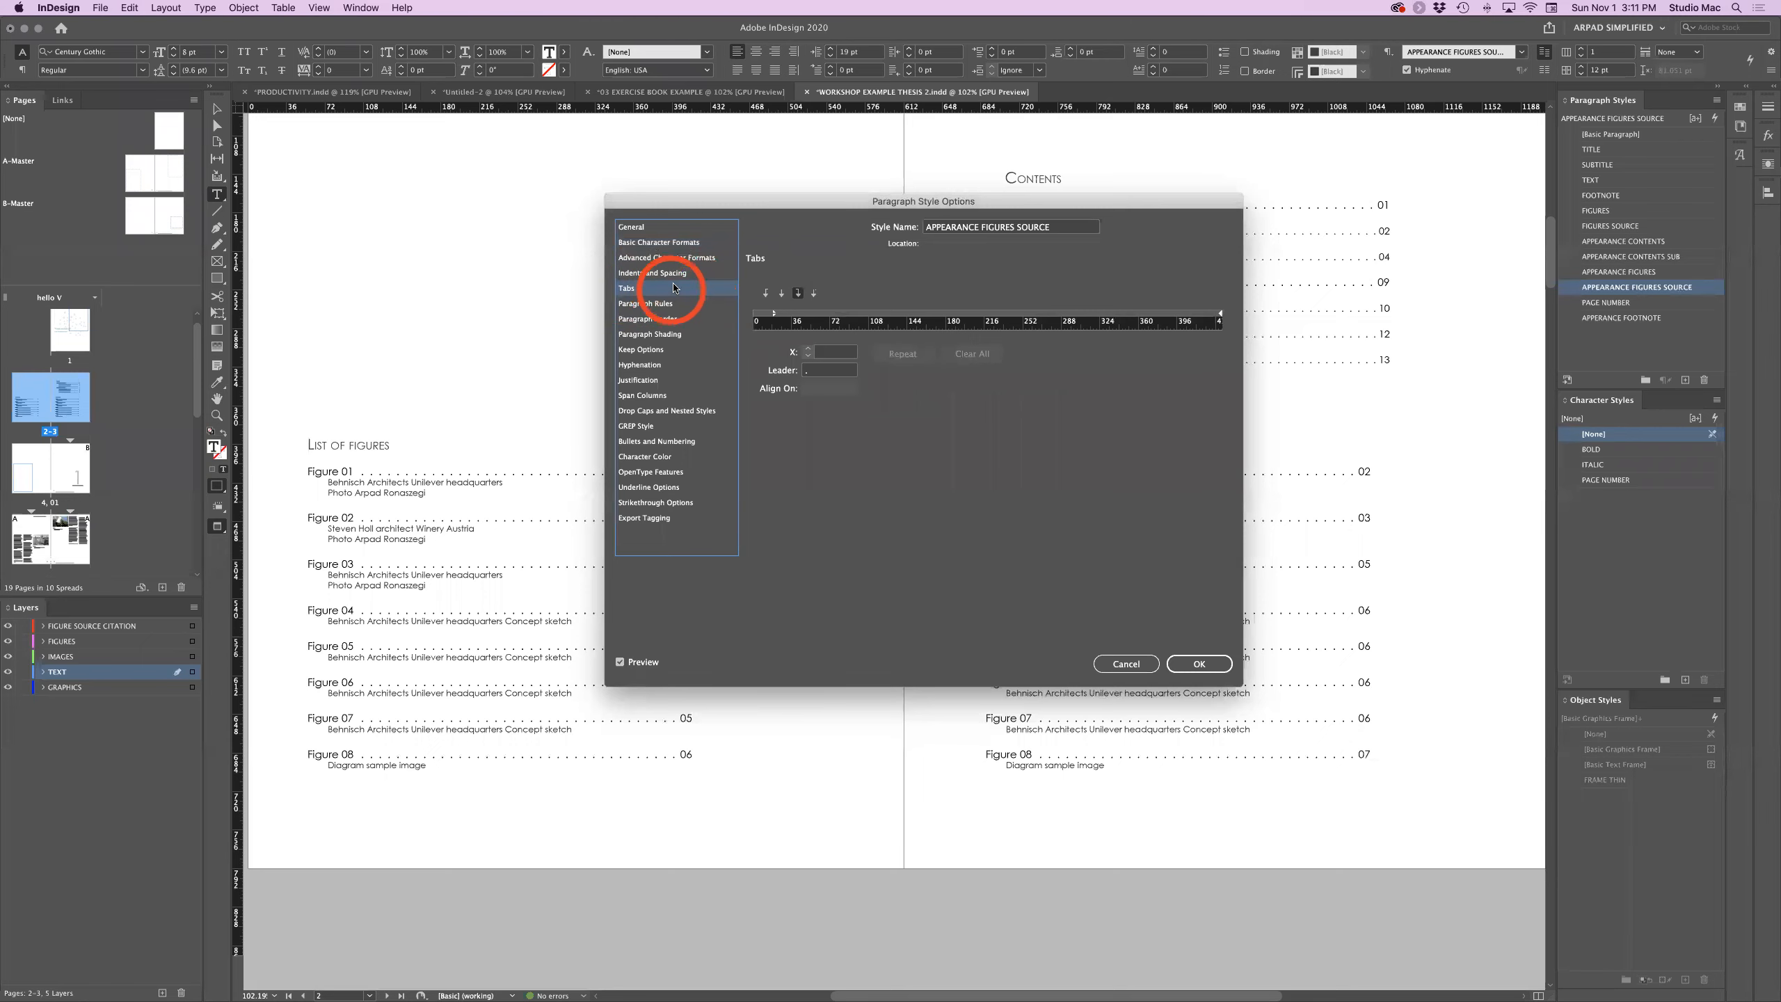
pyautogui.moveTo(722, 204); pyautogui.dragTo(419, 133)
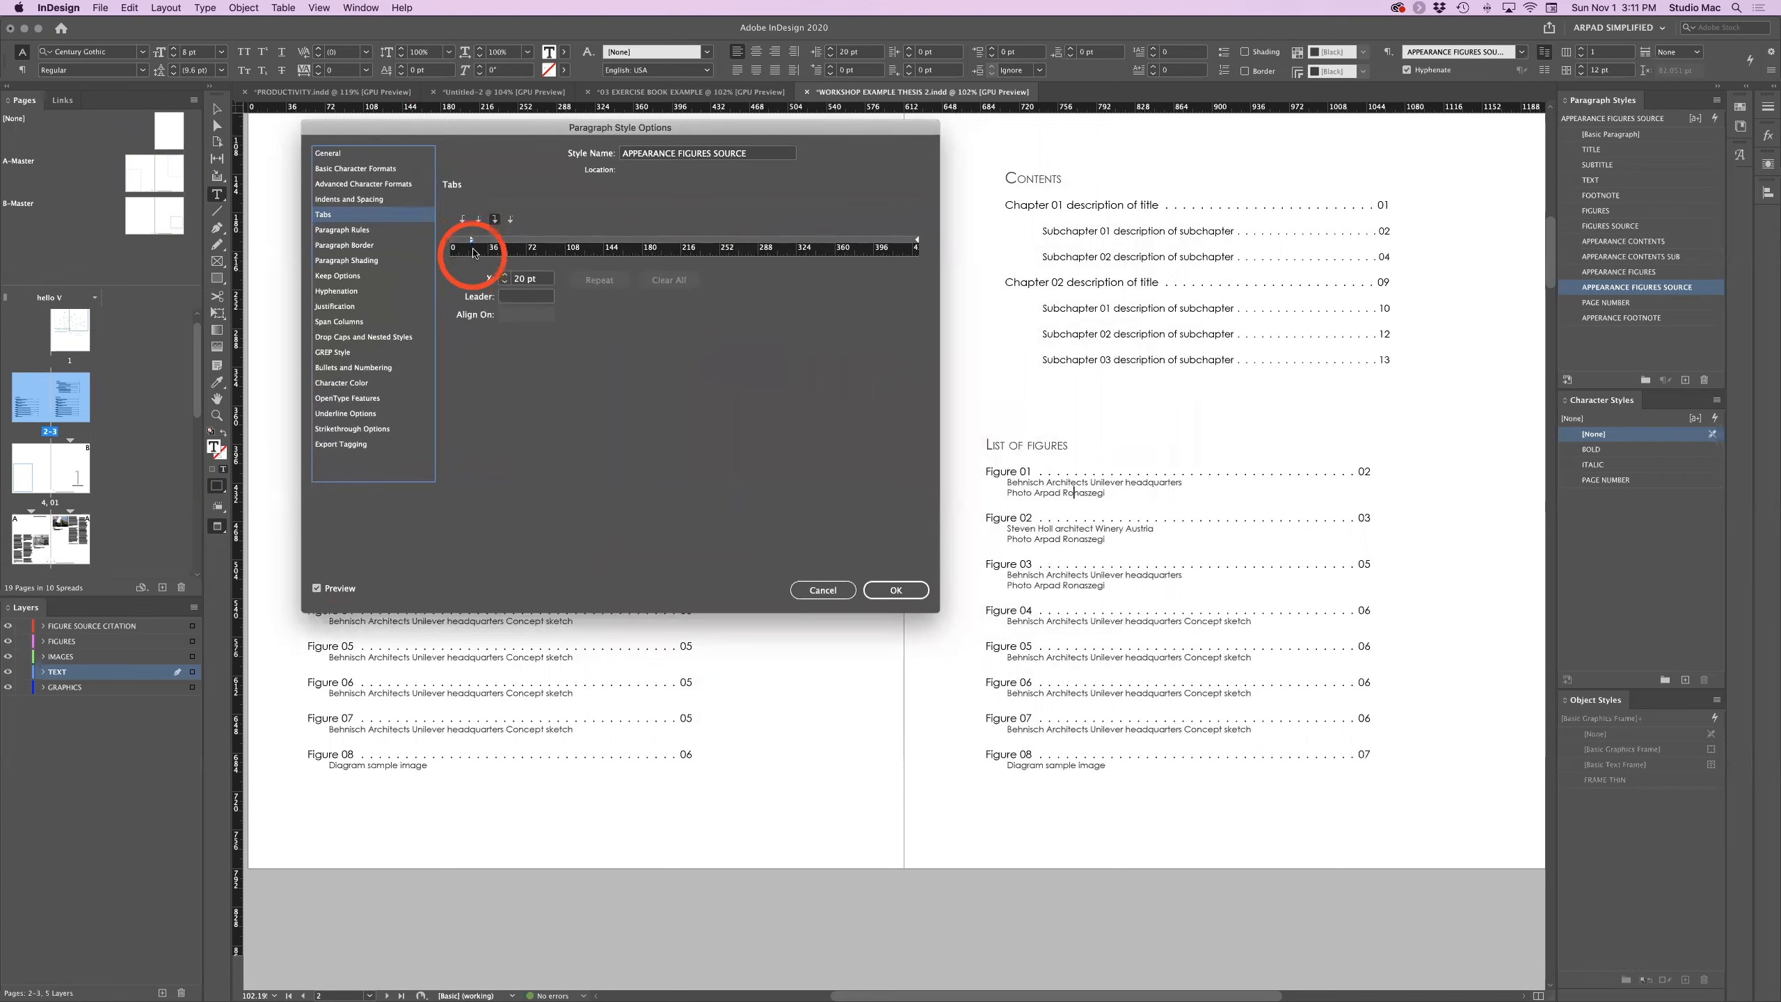
pyautogui.click(470, 241)
pyautogui.moveTo(480, 246); pyautogui.dragTo(494, 243)
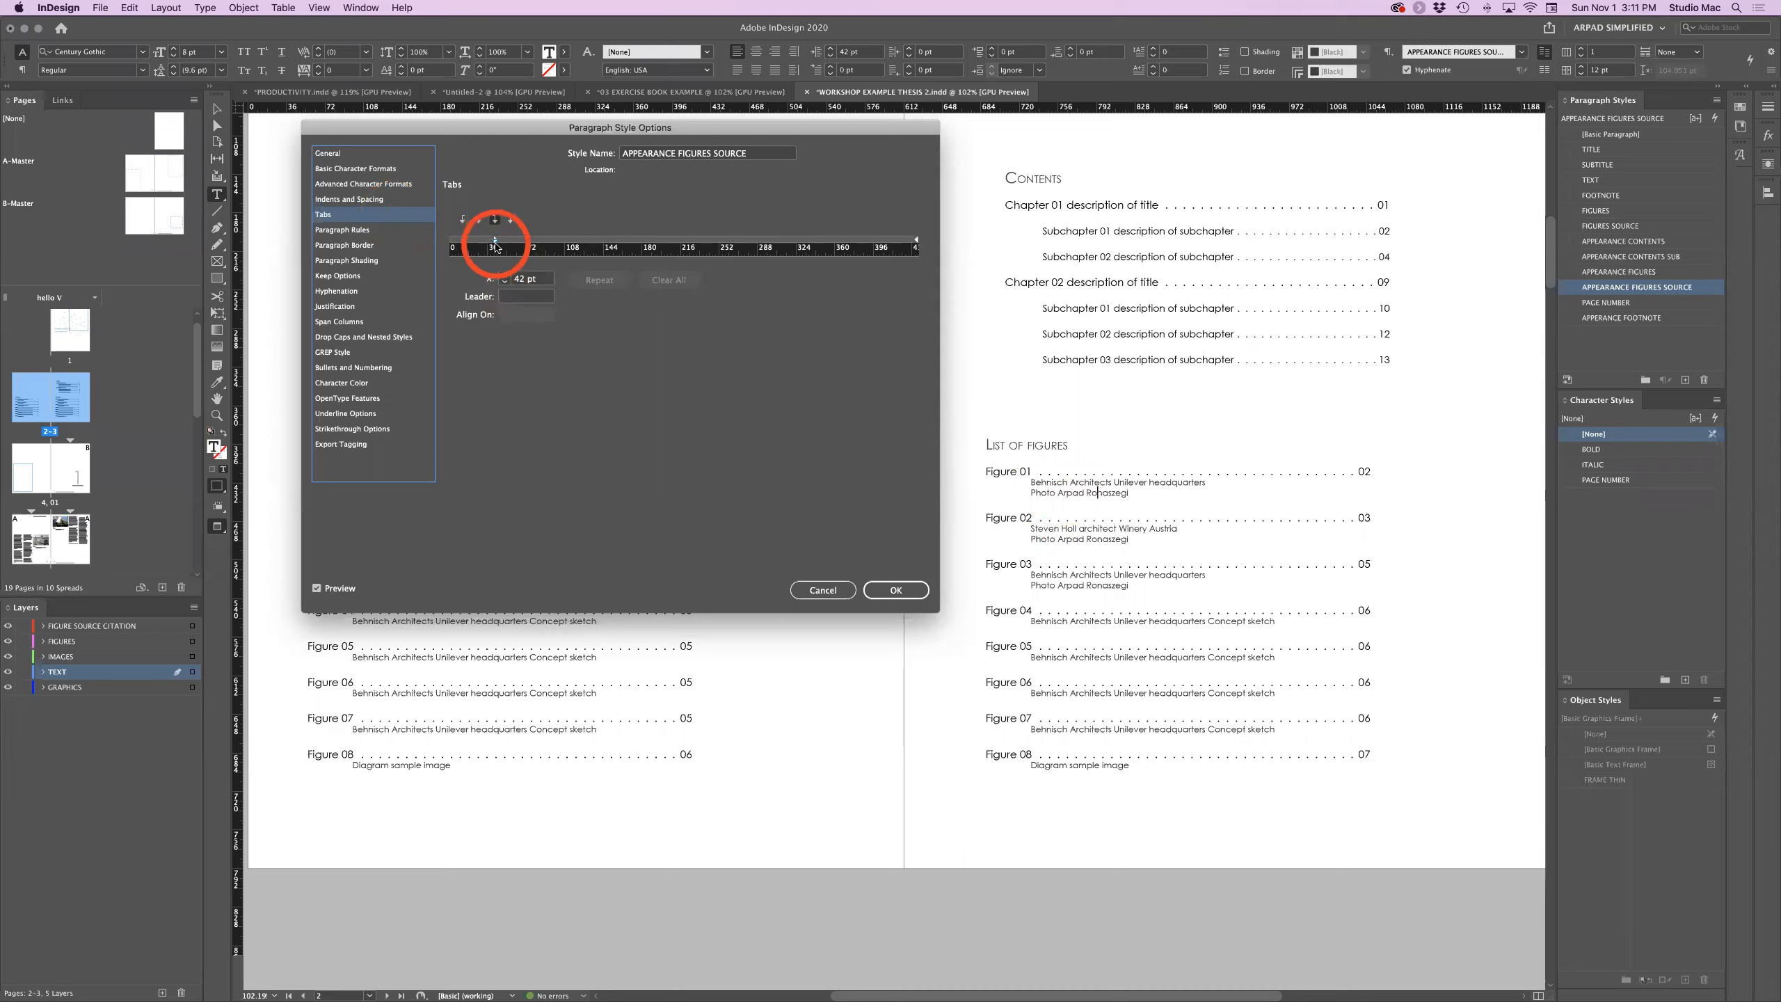
pyautogui.moveTo(495, 245); pyautogui.dragTo(447, 244)
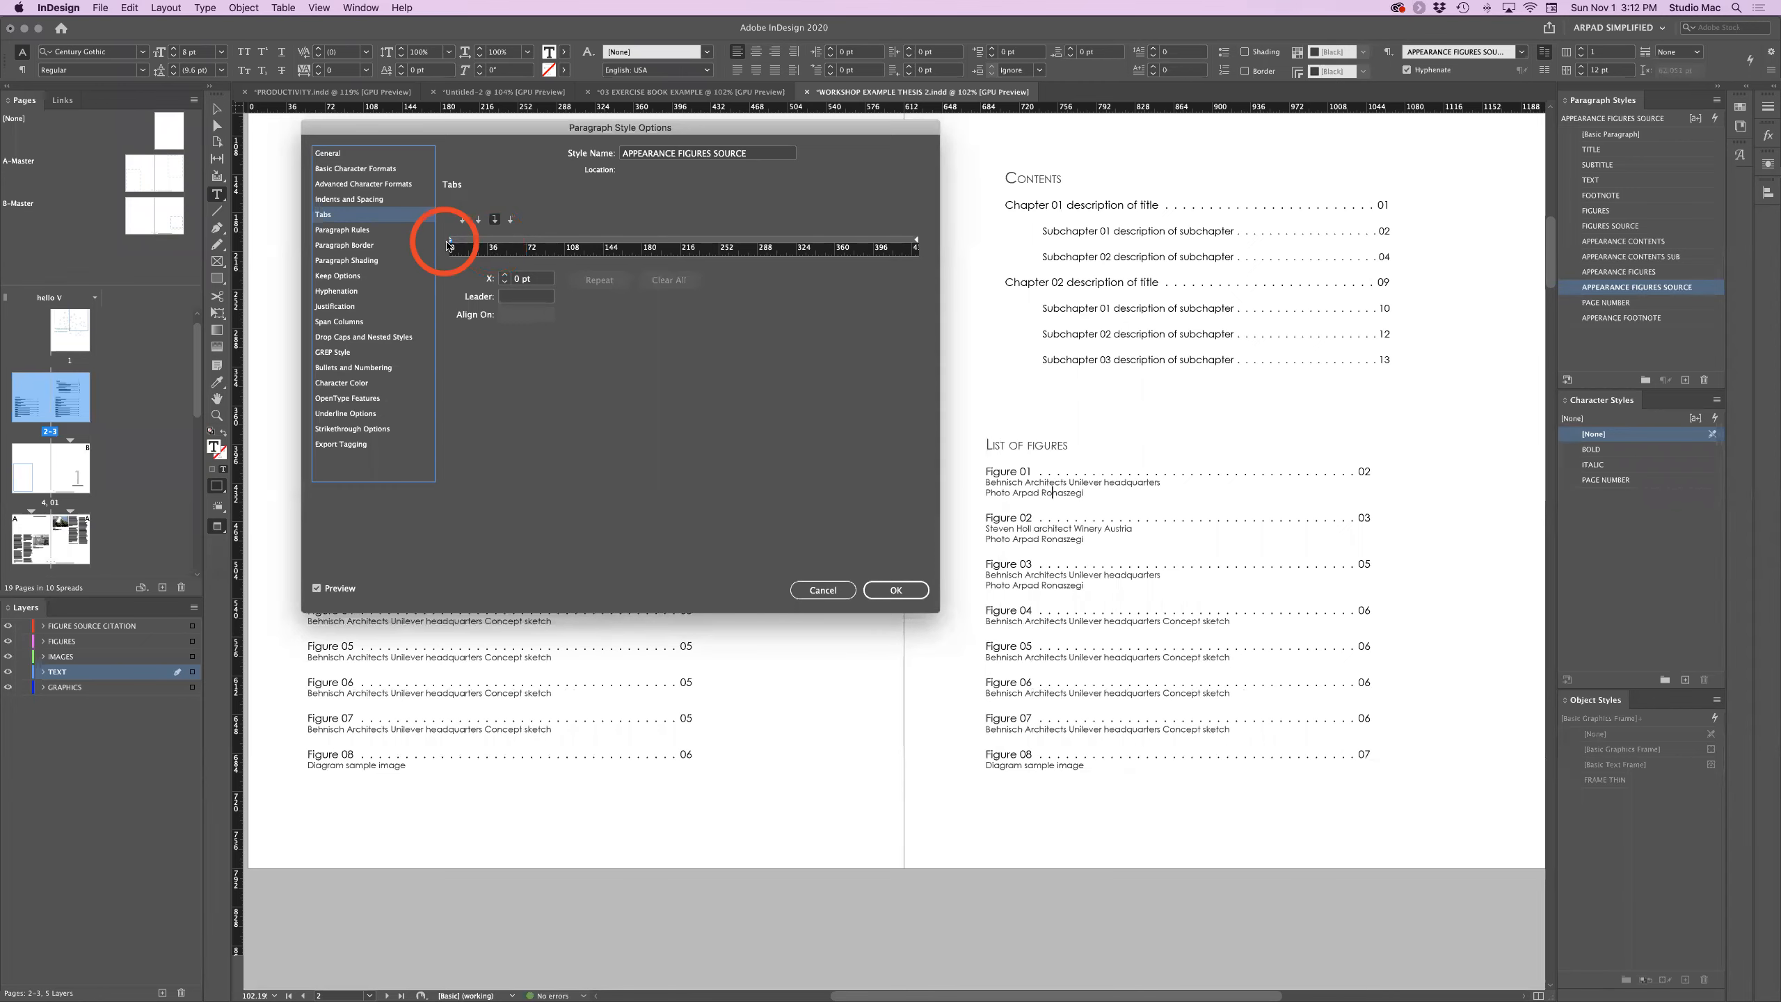
pyautogui.moveTo(449, 243); pyautogui.dragTo(498, 241)
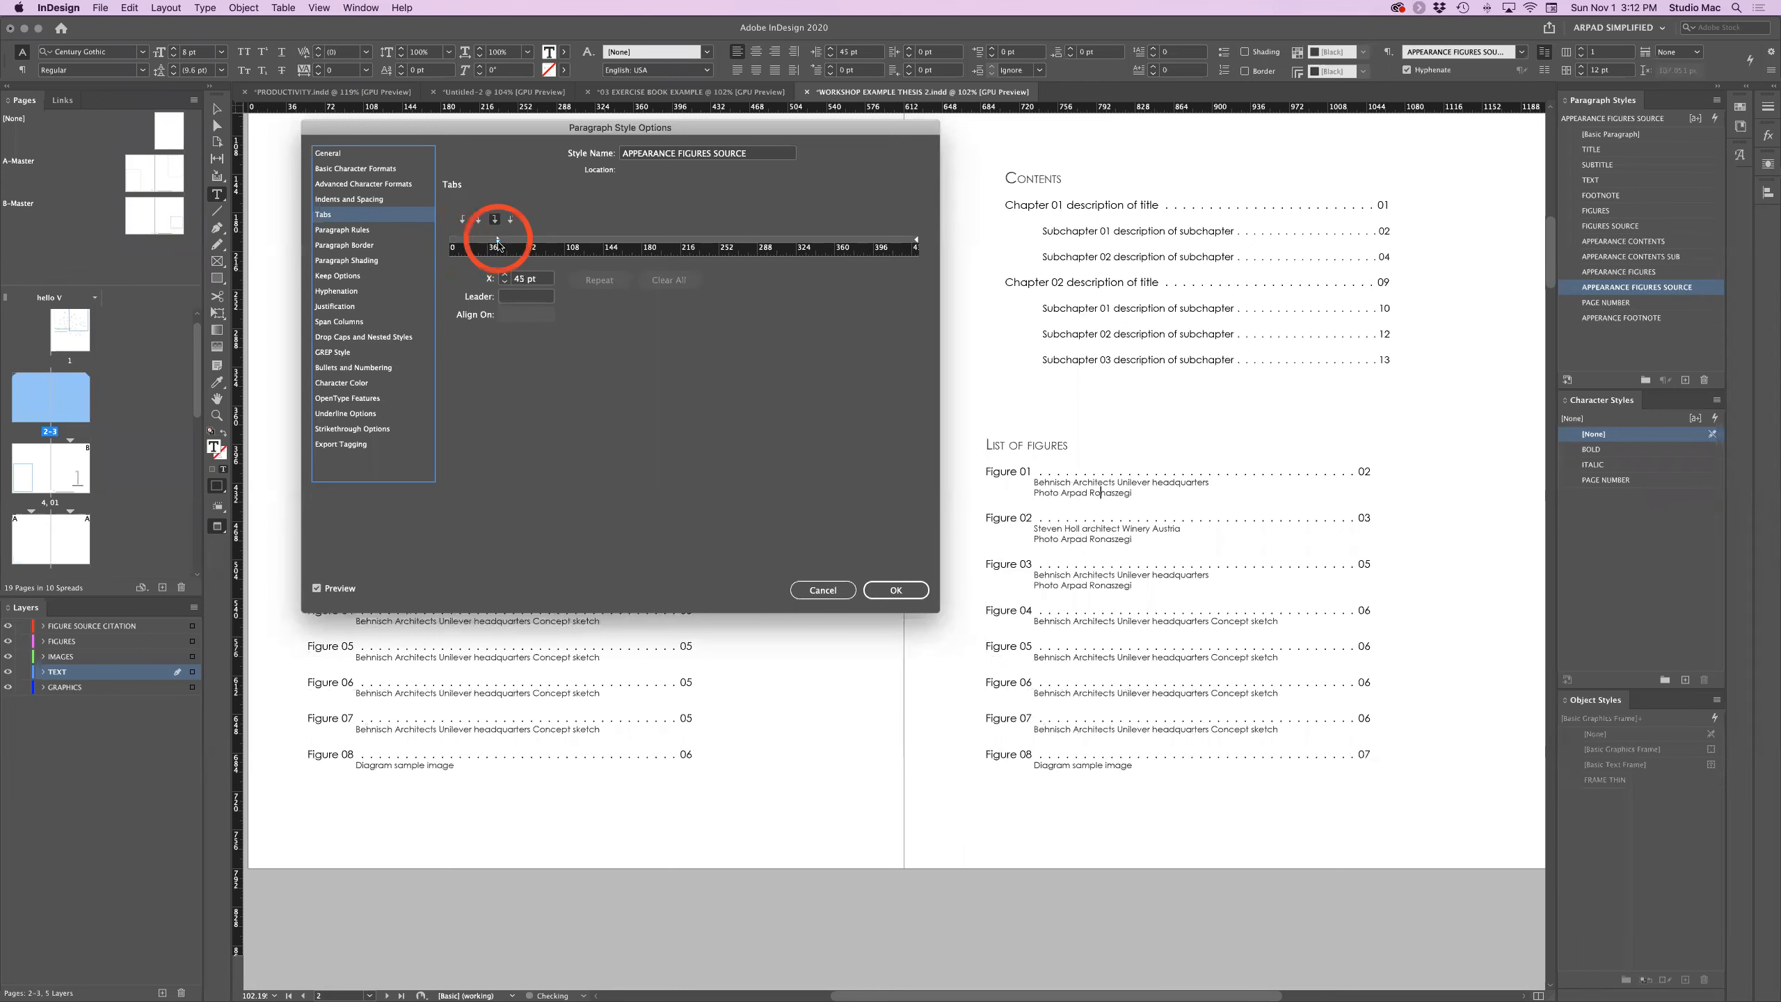
pyautogui.click(889, 591)
# Open the basic character formats of the APPEARANCE FIGURES paragraph style used by the Figure 01 entry.
pyautogui.click(1007, 472)
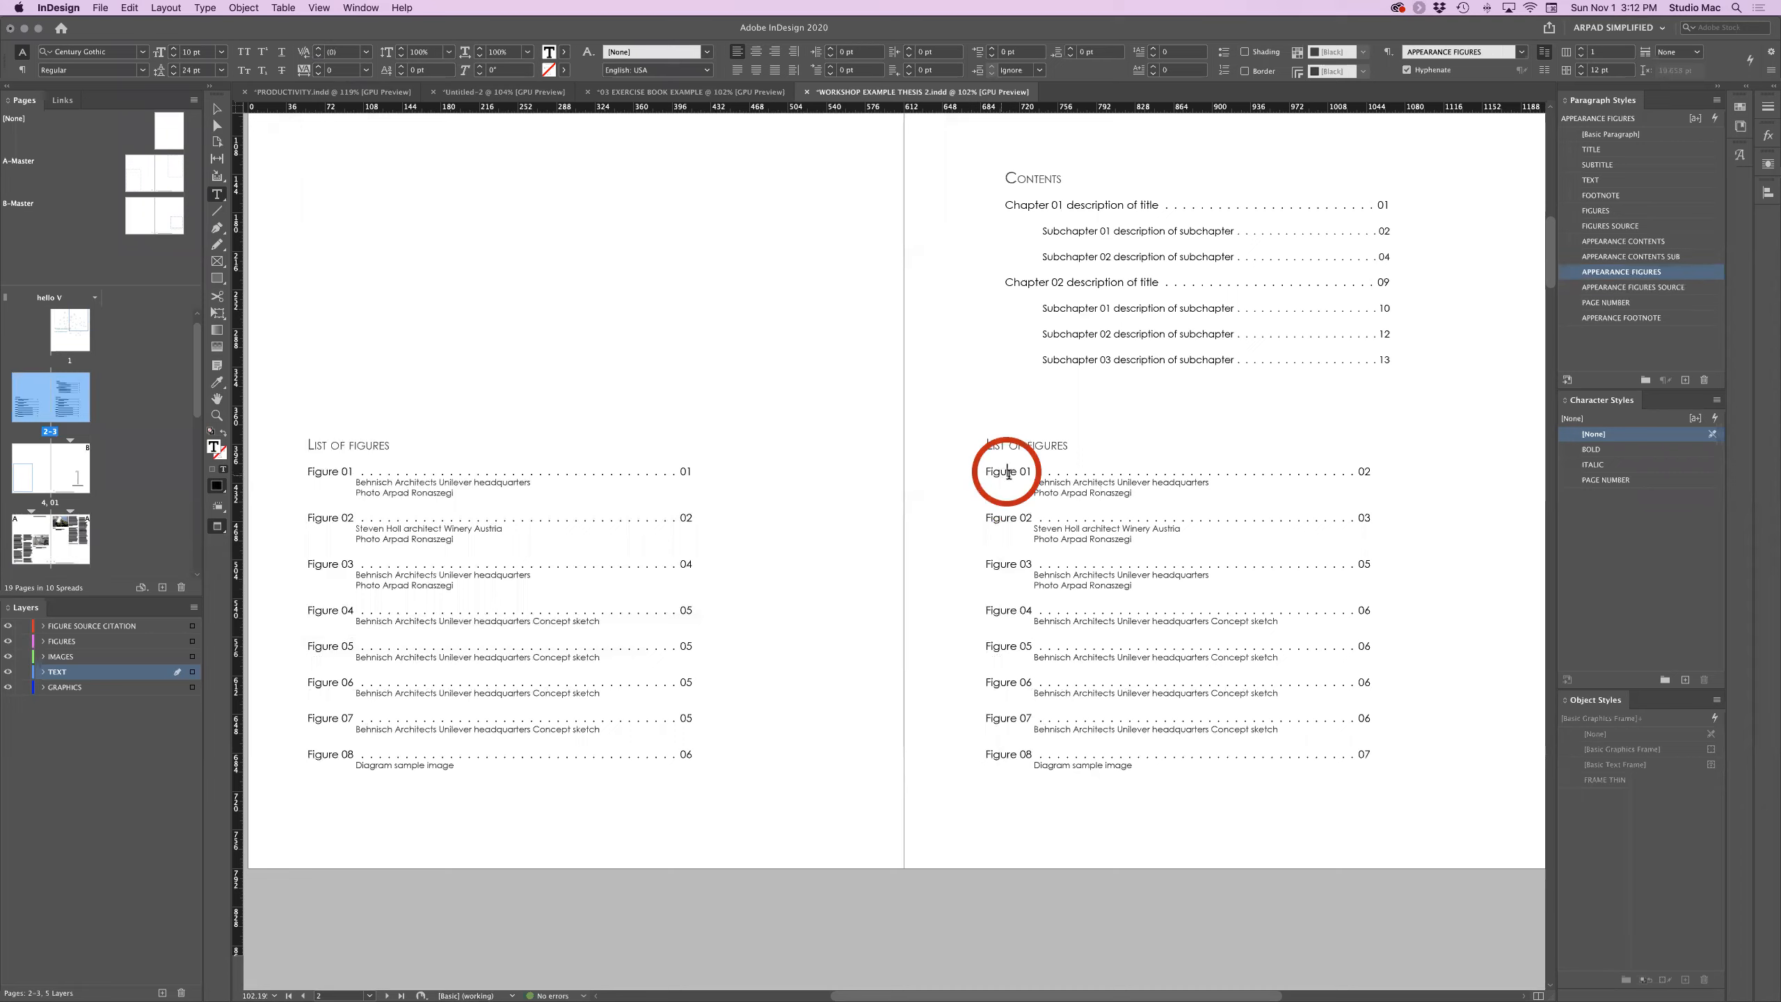
pyautogui.click(1034, 471)
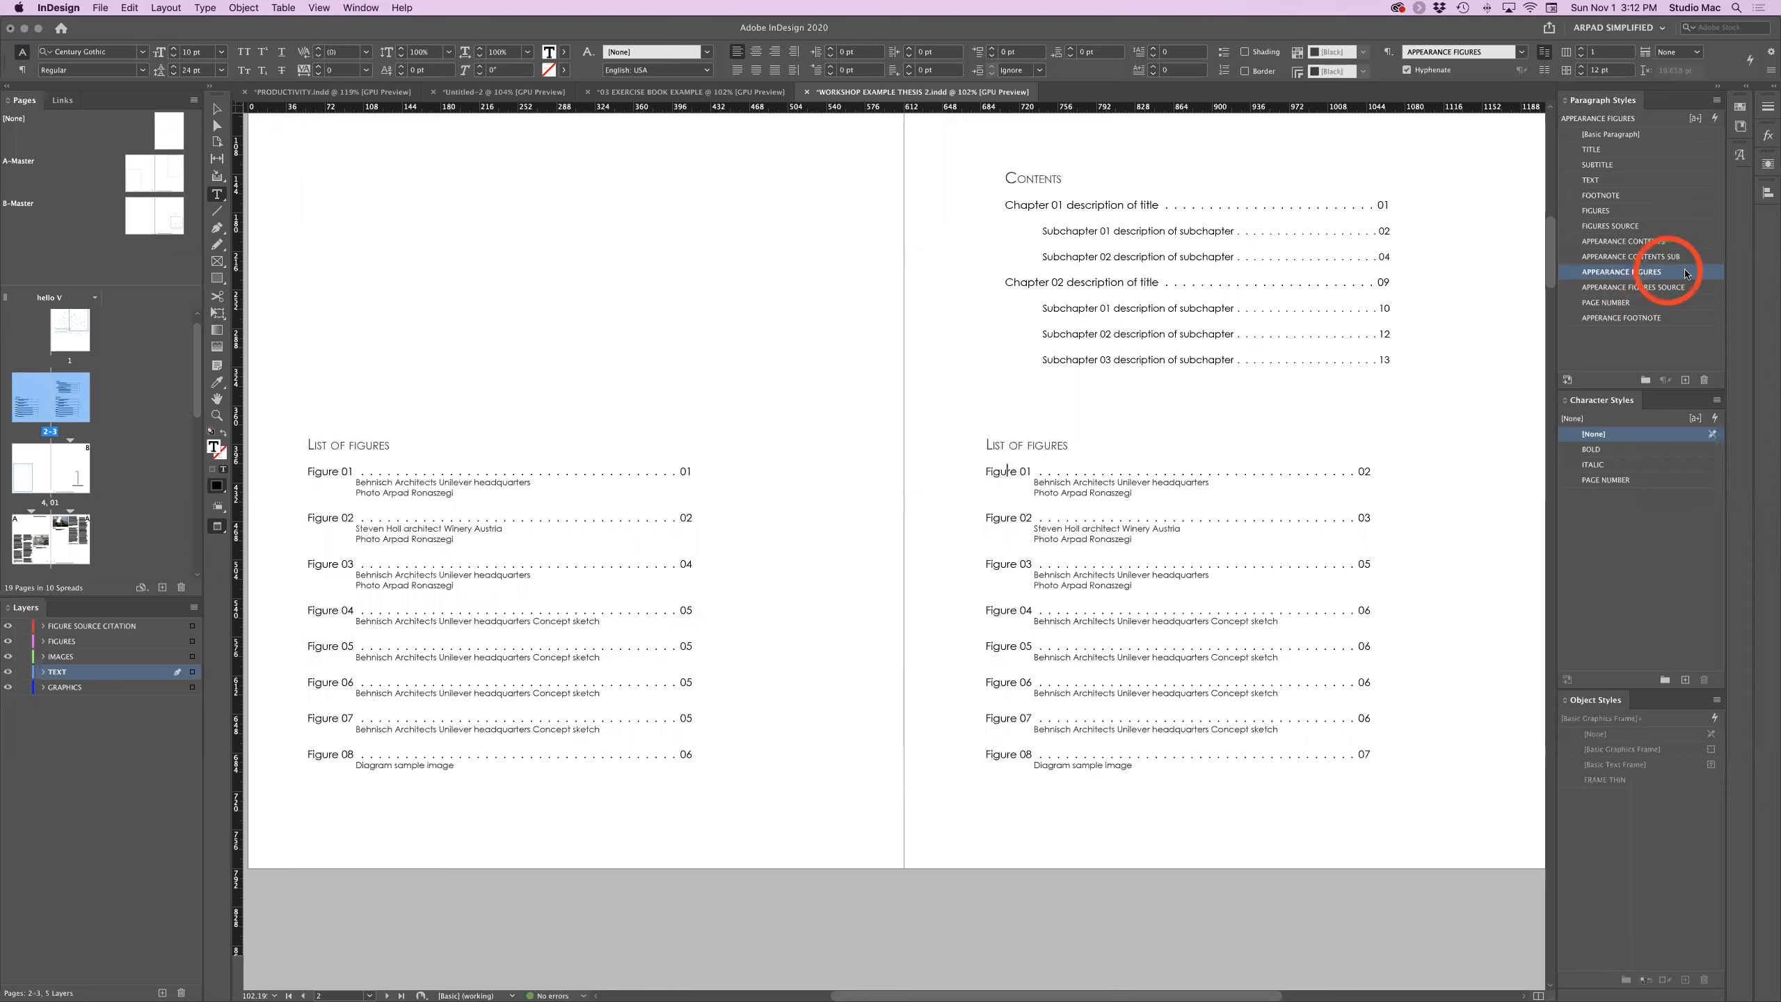
pyautogui.doubleClick(1706, 276)
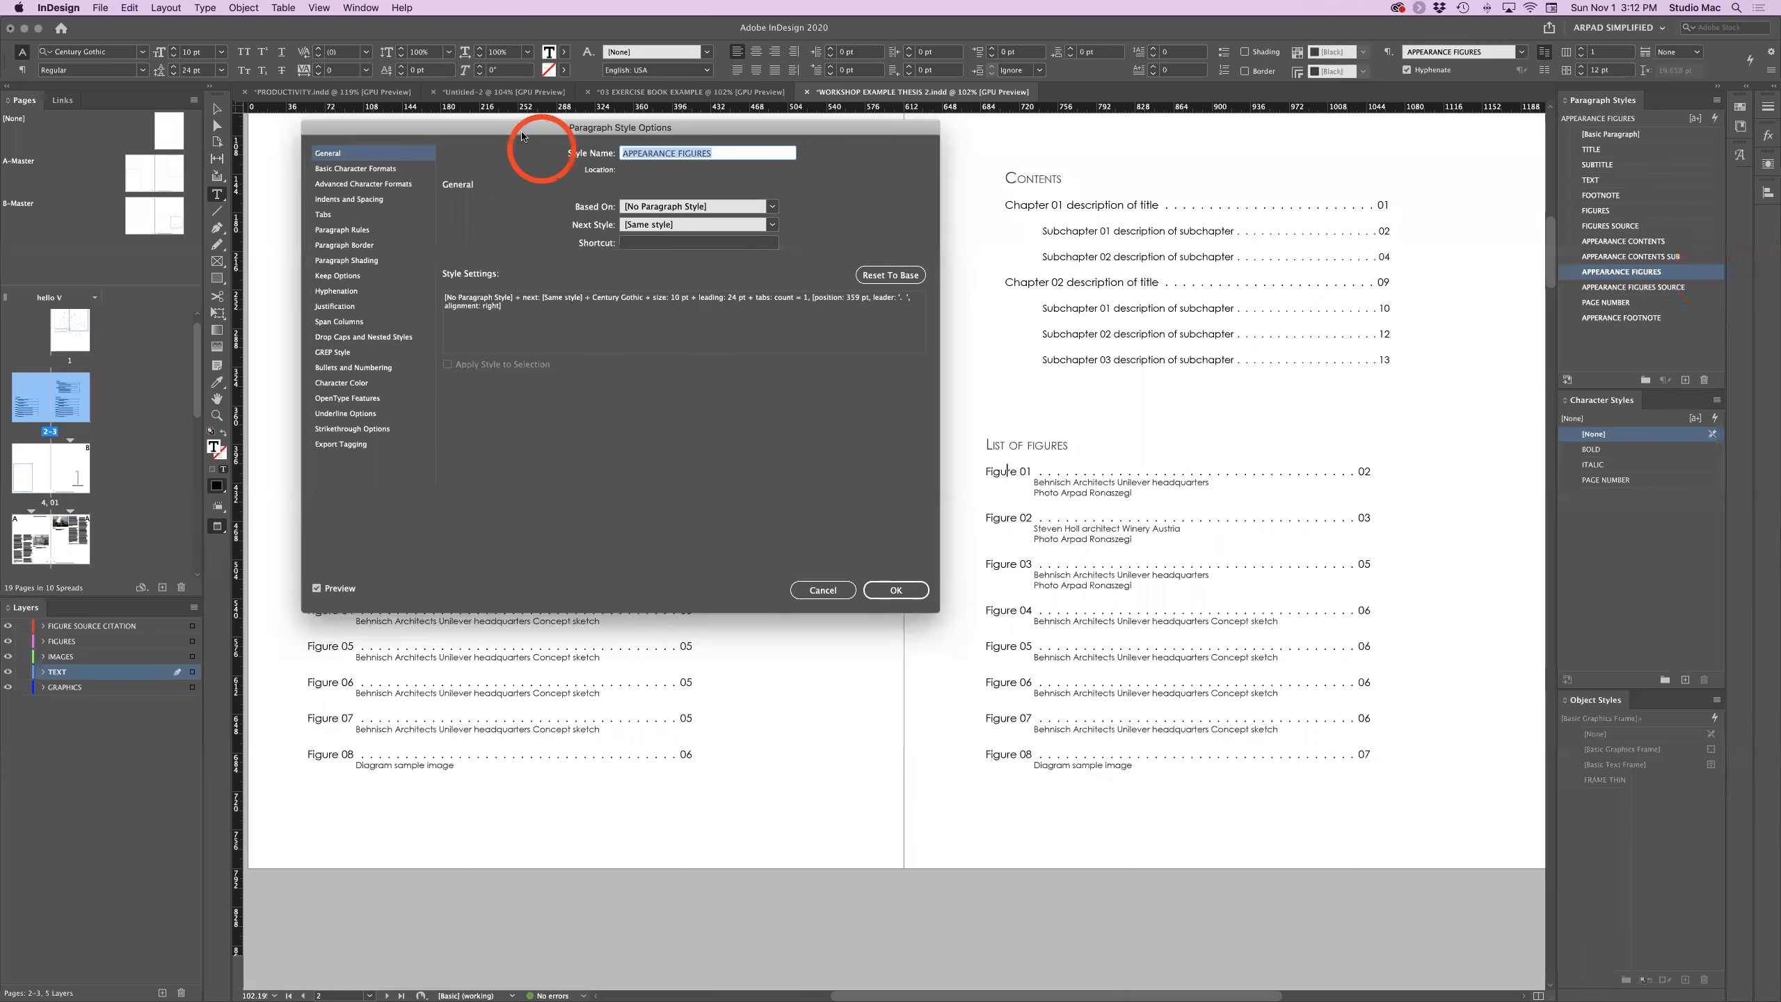
pyautogui.moveTo(523, 126); pyautogui.dragTo(510, 178)
pyautogui.click(401, 220)
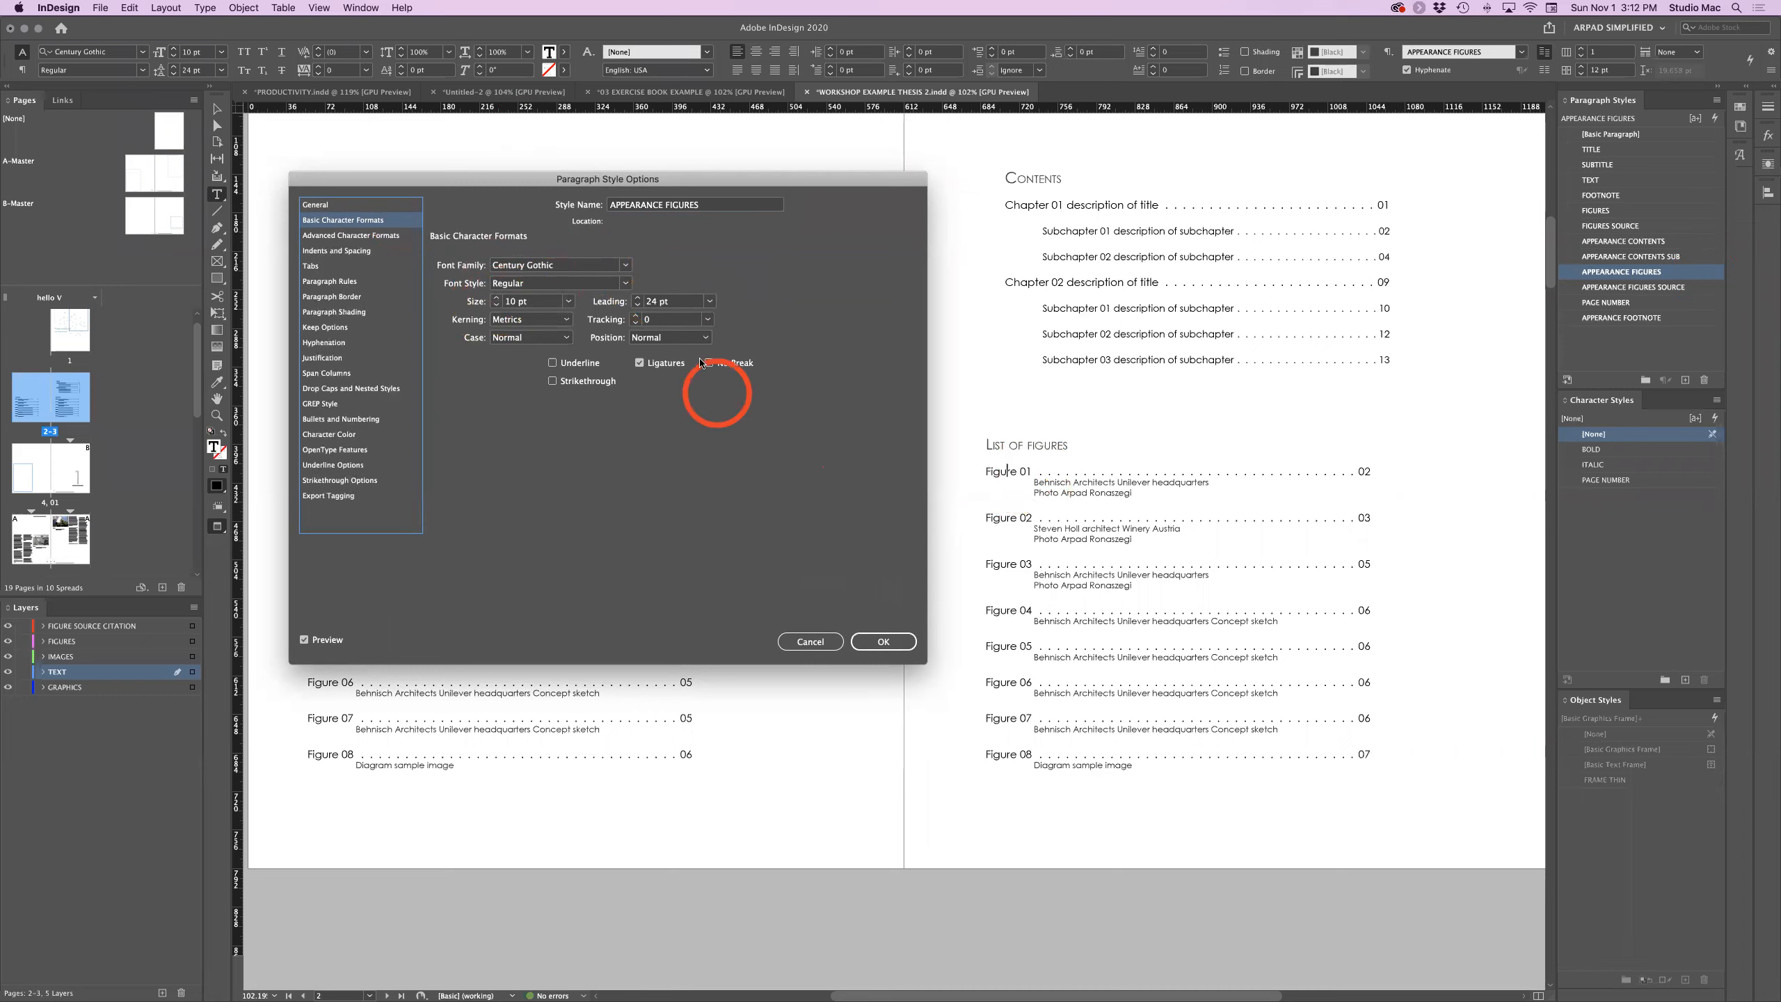
# Try different leading values for the APPEARANCE FIGURES style, including 30 pt, 32 pt and Auto.
pyautogui.click(709, 302)
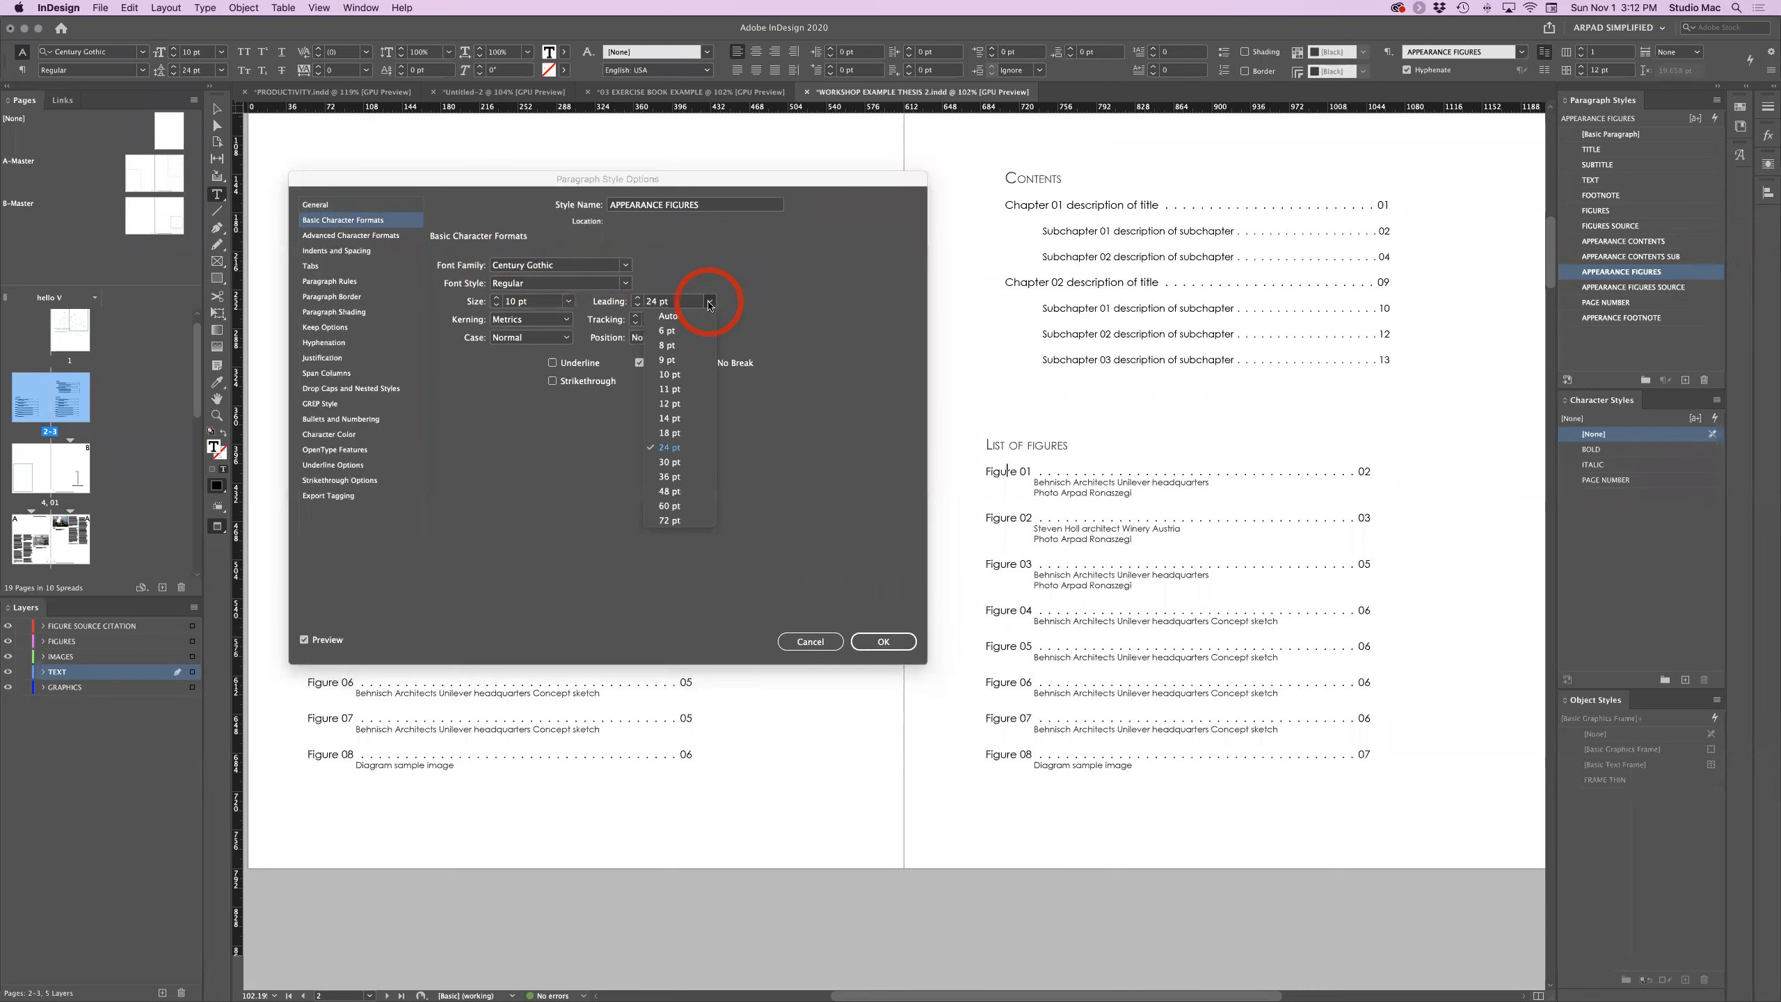
pyautogui.click(687, 463)
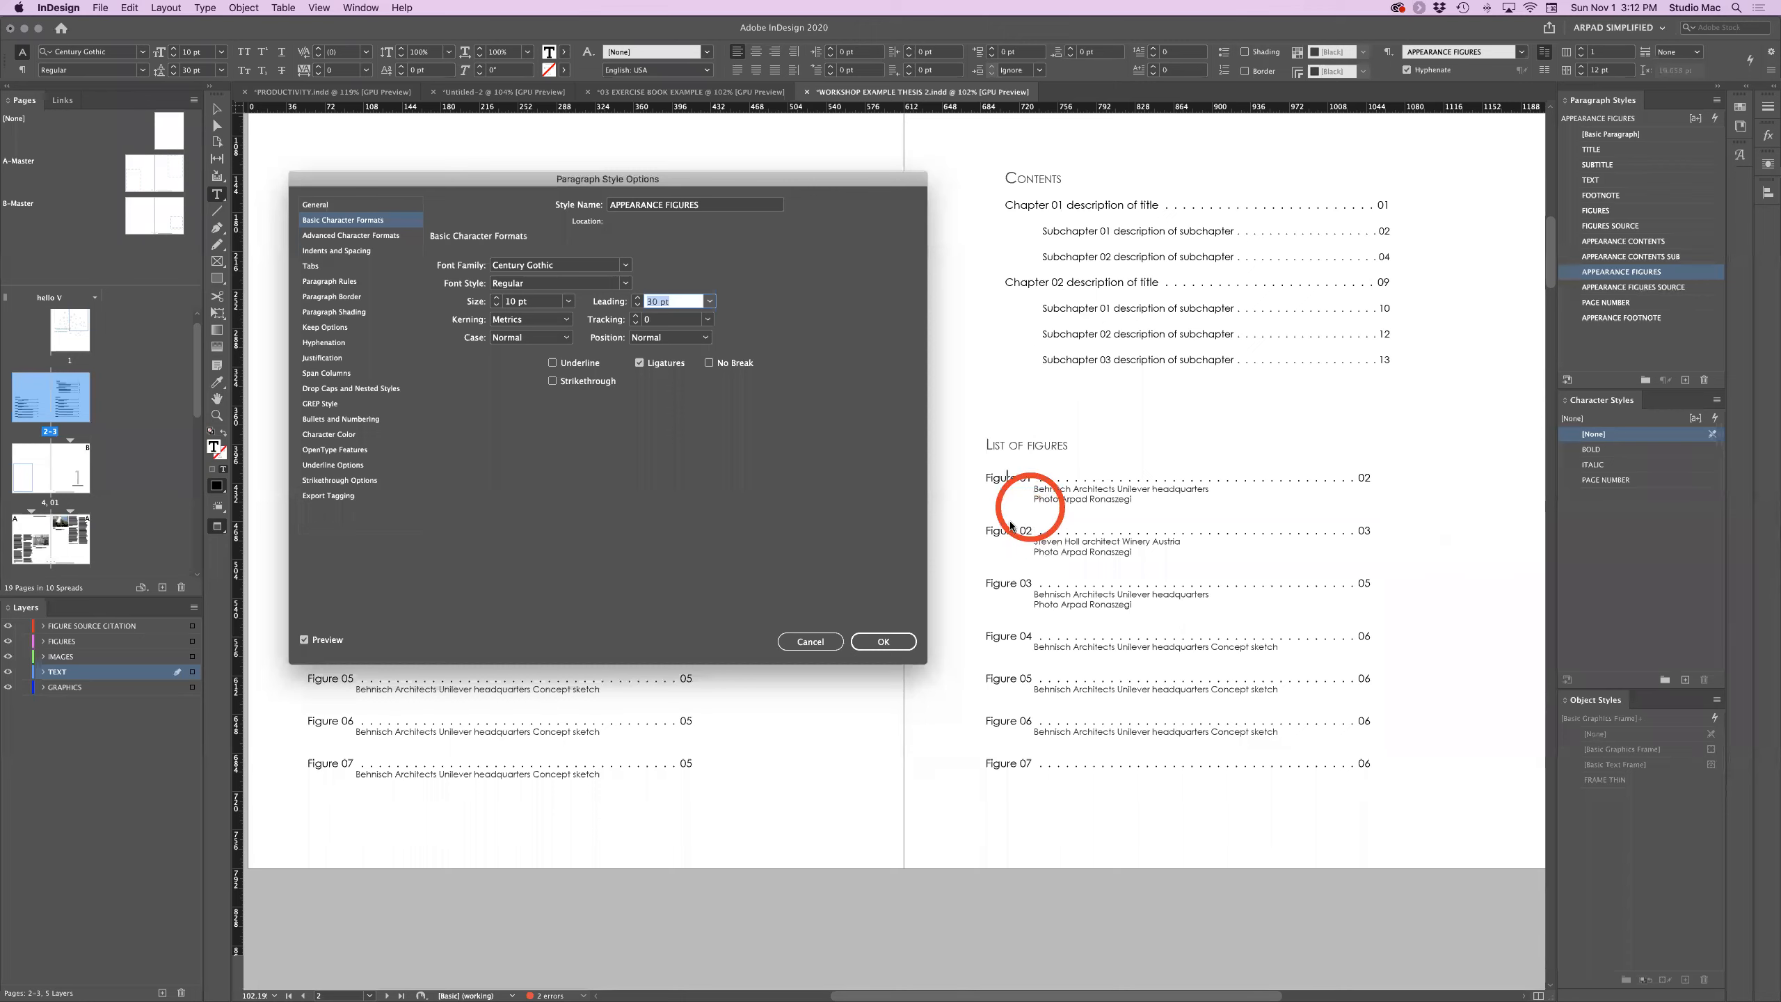
pyautogui.click(636, 298)
pyautogui.click(638, 305)
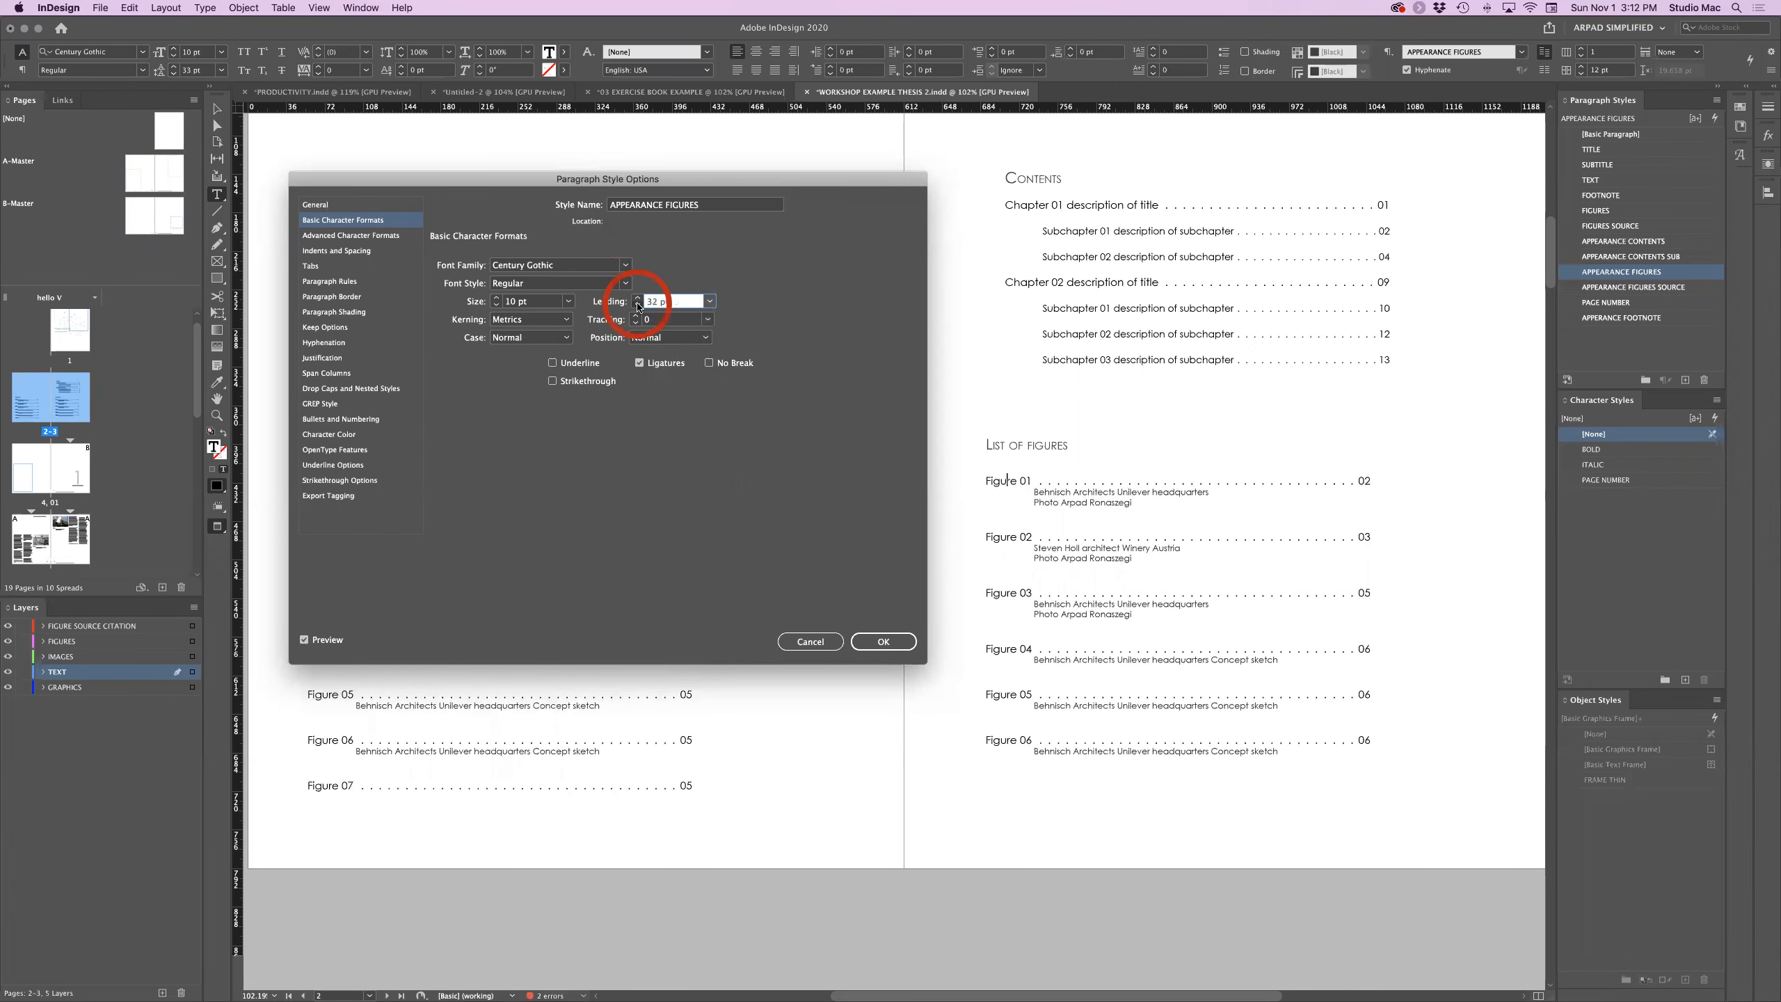
pyautogui.click(638, 306)
pyautogui.click(638, 305)
pyautogui.click(638, 305)
pyautogui.click(638, 305)
pyautogui.click(710, 301)
pyautogui.click(696, 320)
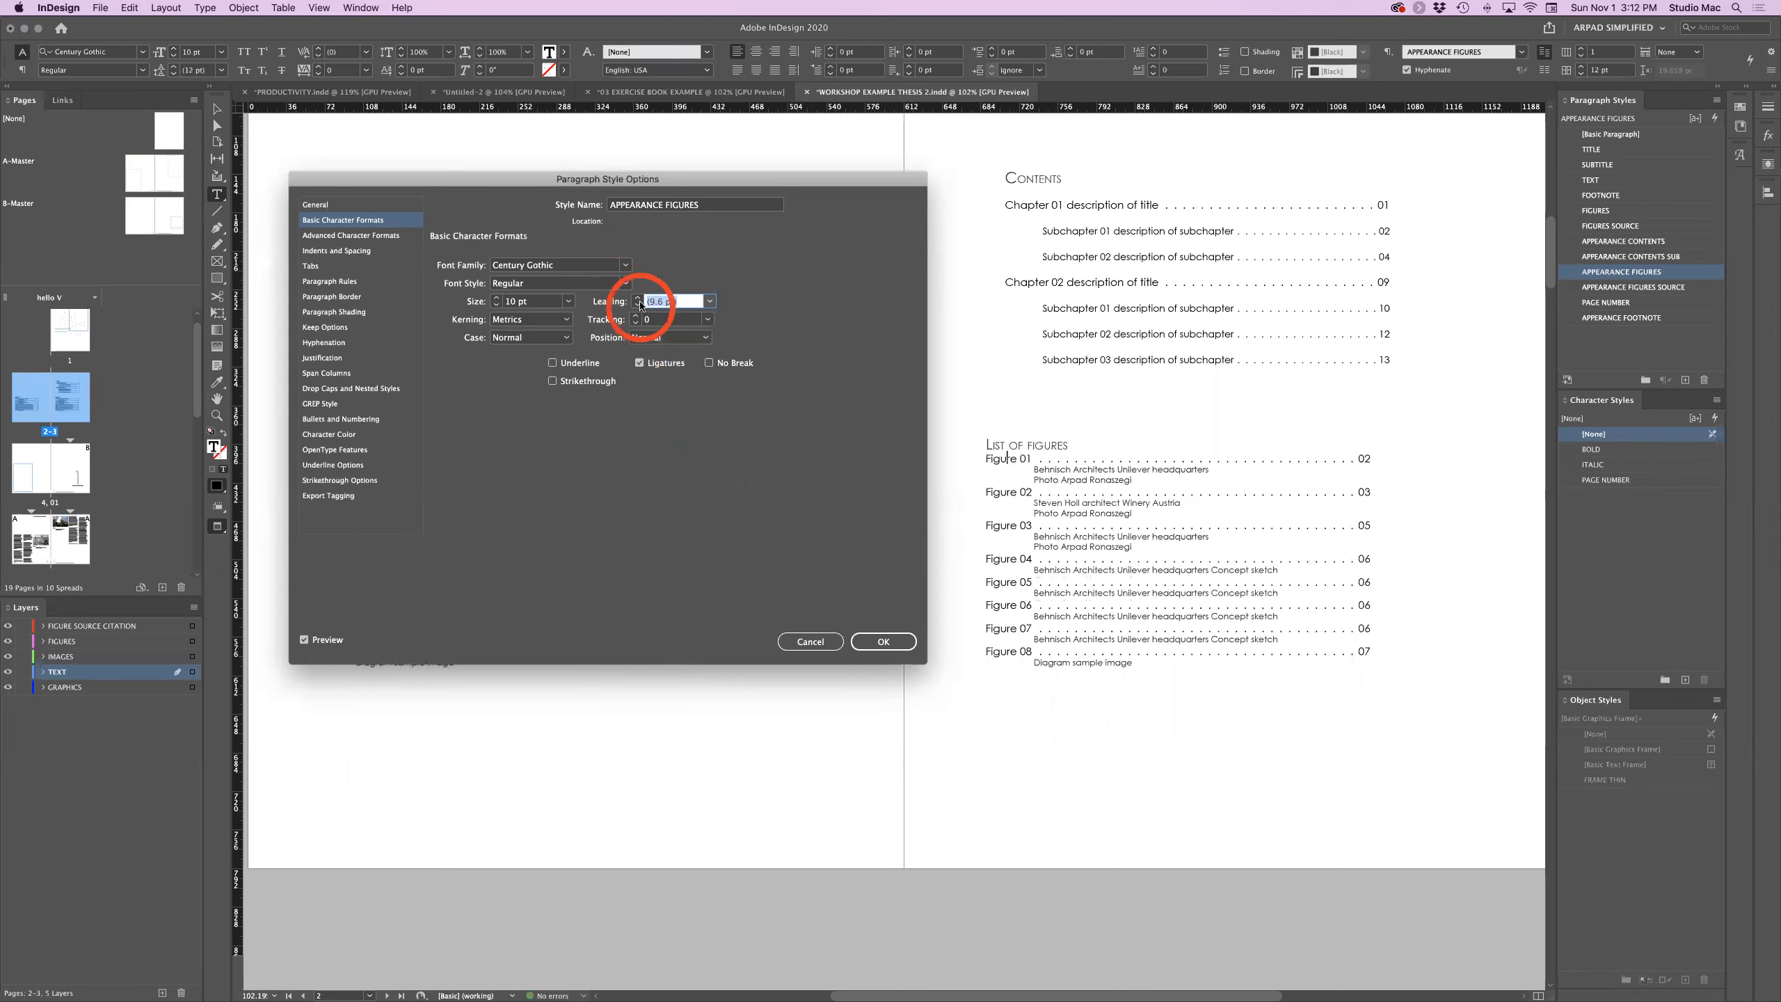
# Set the leading of the APPEARANCE FIGURES style to 24 pt.
pyautogui.click(638, 300)
pyautogui.click(638, 299)
pyautogui.click(637, 299)
pyautogui.click(638, 299)
pyautogui.click(638, 299)
pyautogui.click(638, 300)
pyautogui.click(638, 299)
pyautogui.click(637, 299)
pyautogui.click(638, 299)
pyautogui.click(638, 299)
pyautogui.click(637, 300)
pyautogui.click(638, 299)
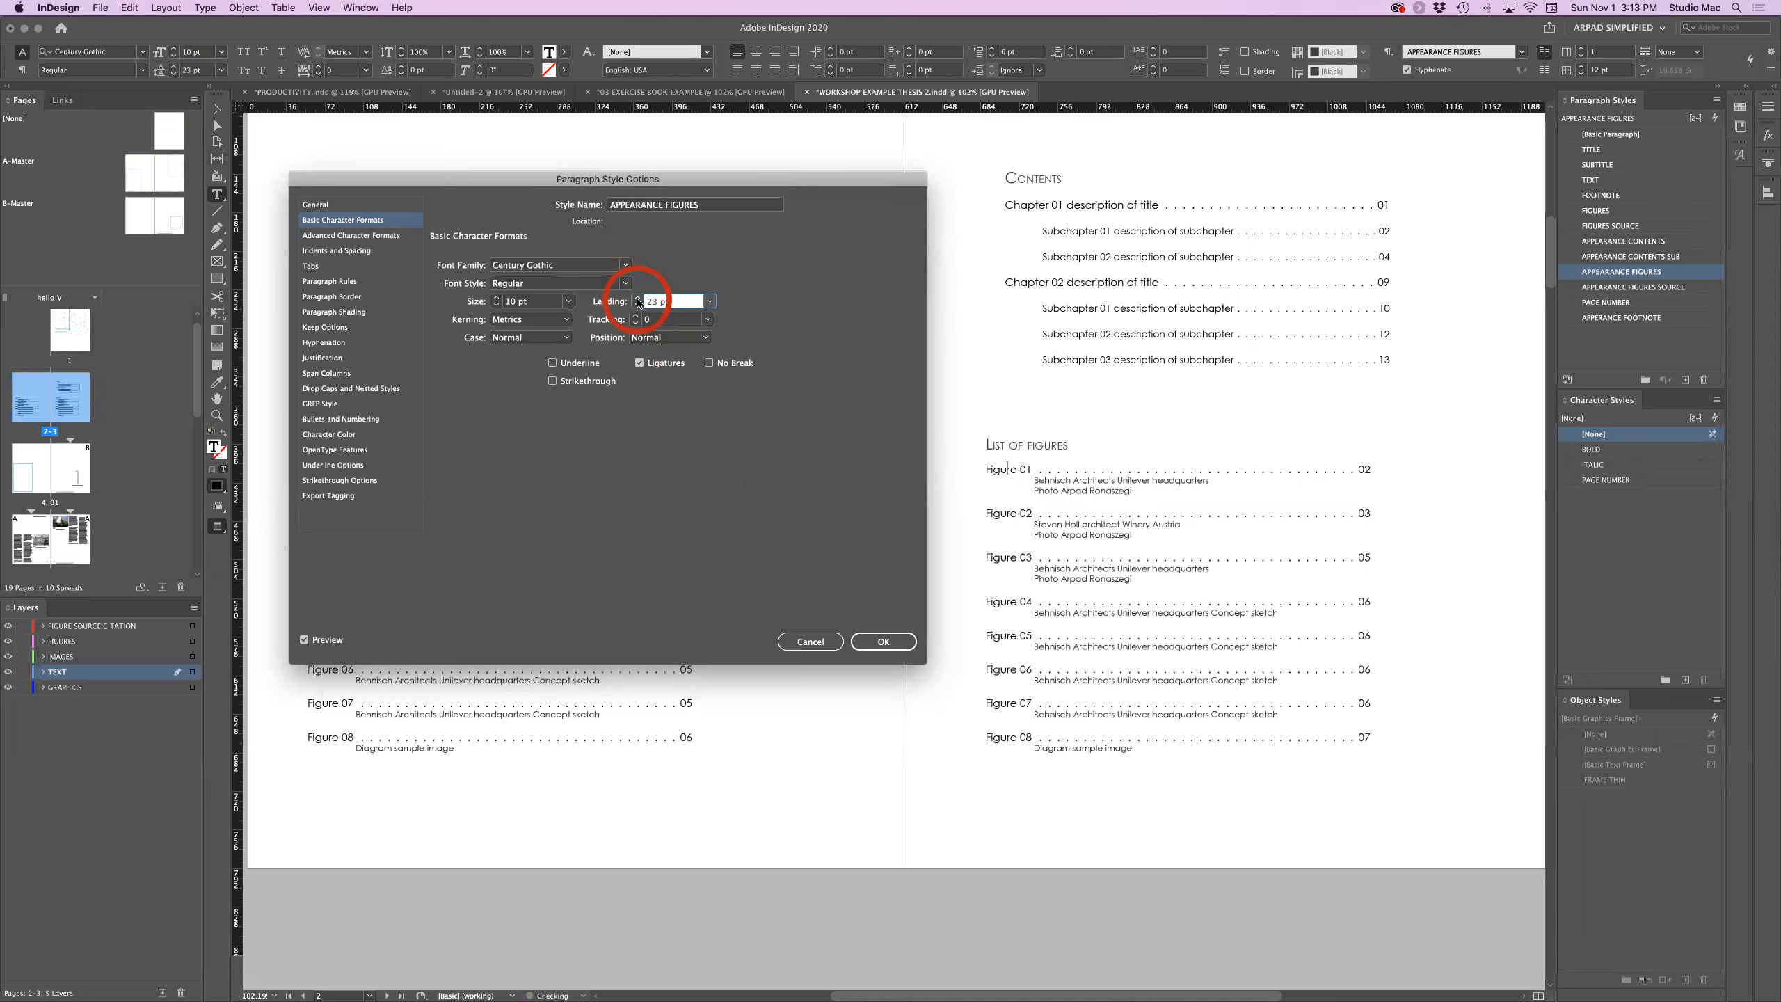
pyautogui.click(638, 300)
pyautogui.click(638, 299)
pyautogui.click(638, 306)
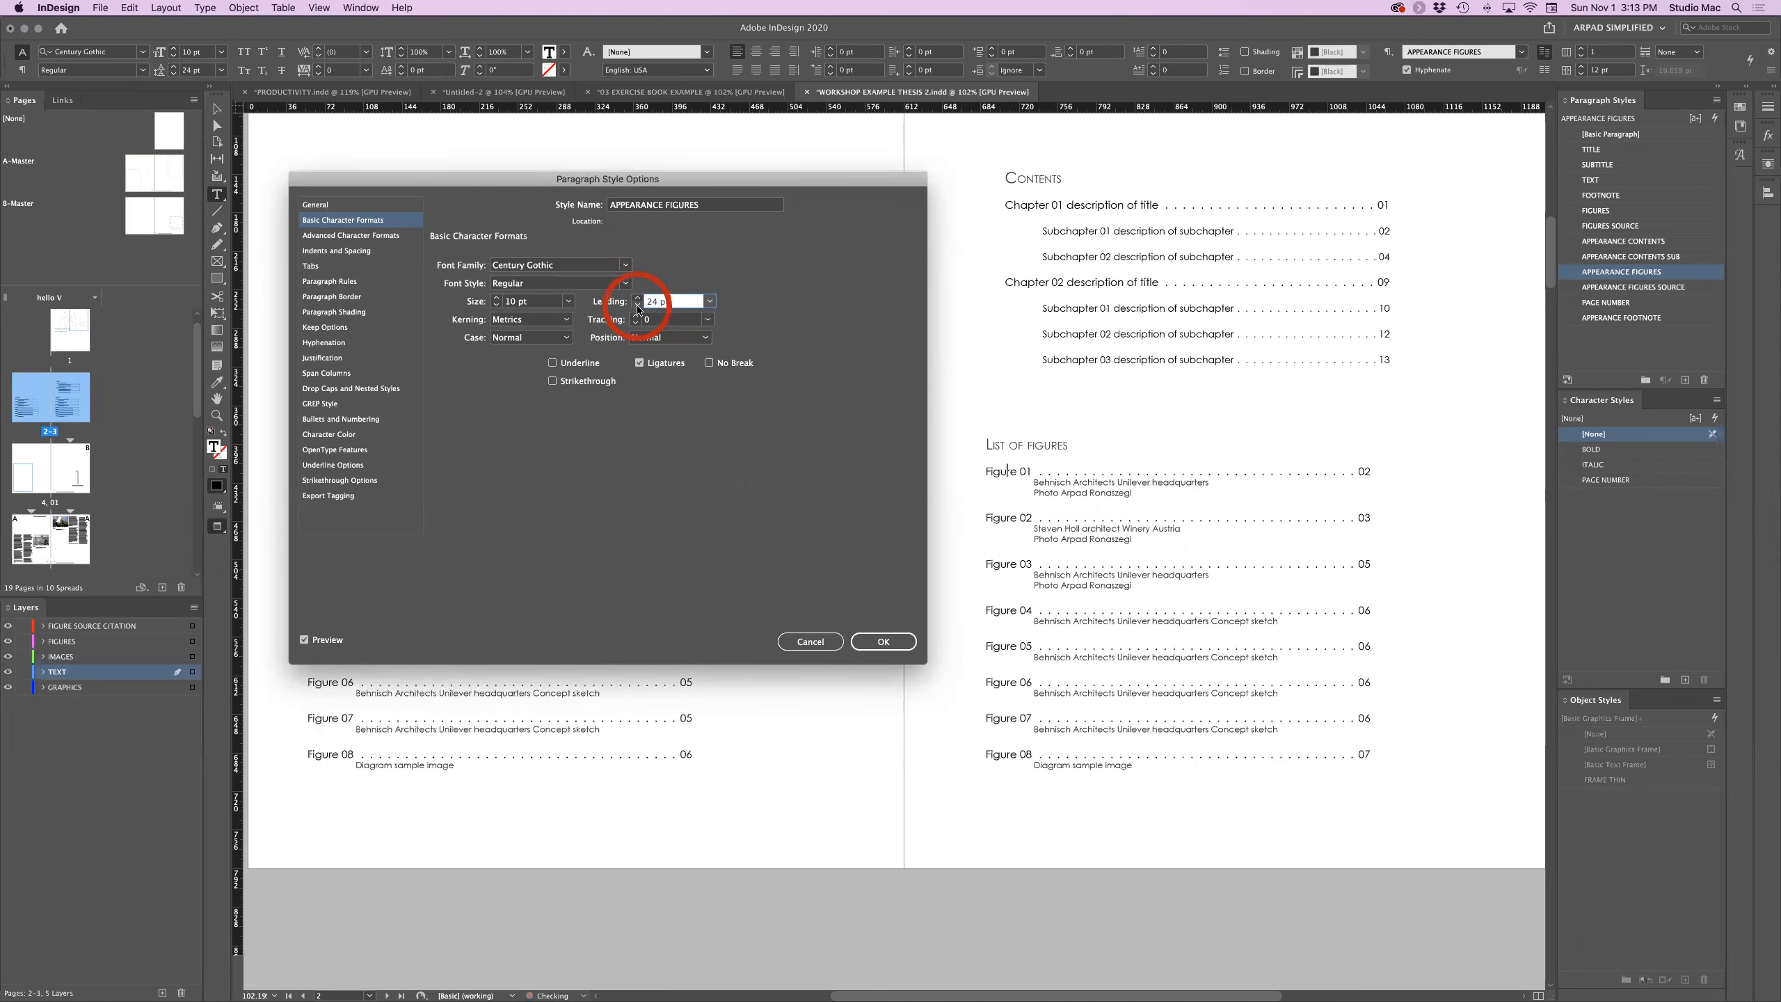
# Move the right-aligned tab stop of the APPEARANCE FIGURES style to 379 pt on its tab ruler.
pyautogui.moveTo(517, 188); pyautogui.dragTo(559, 185)
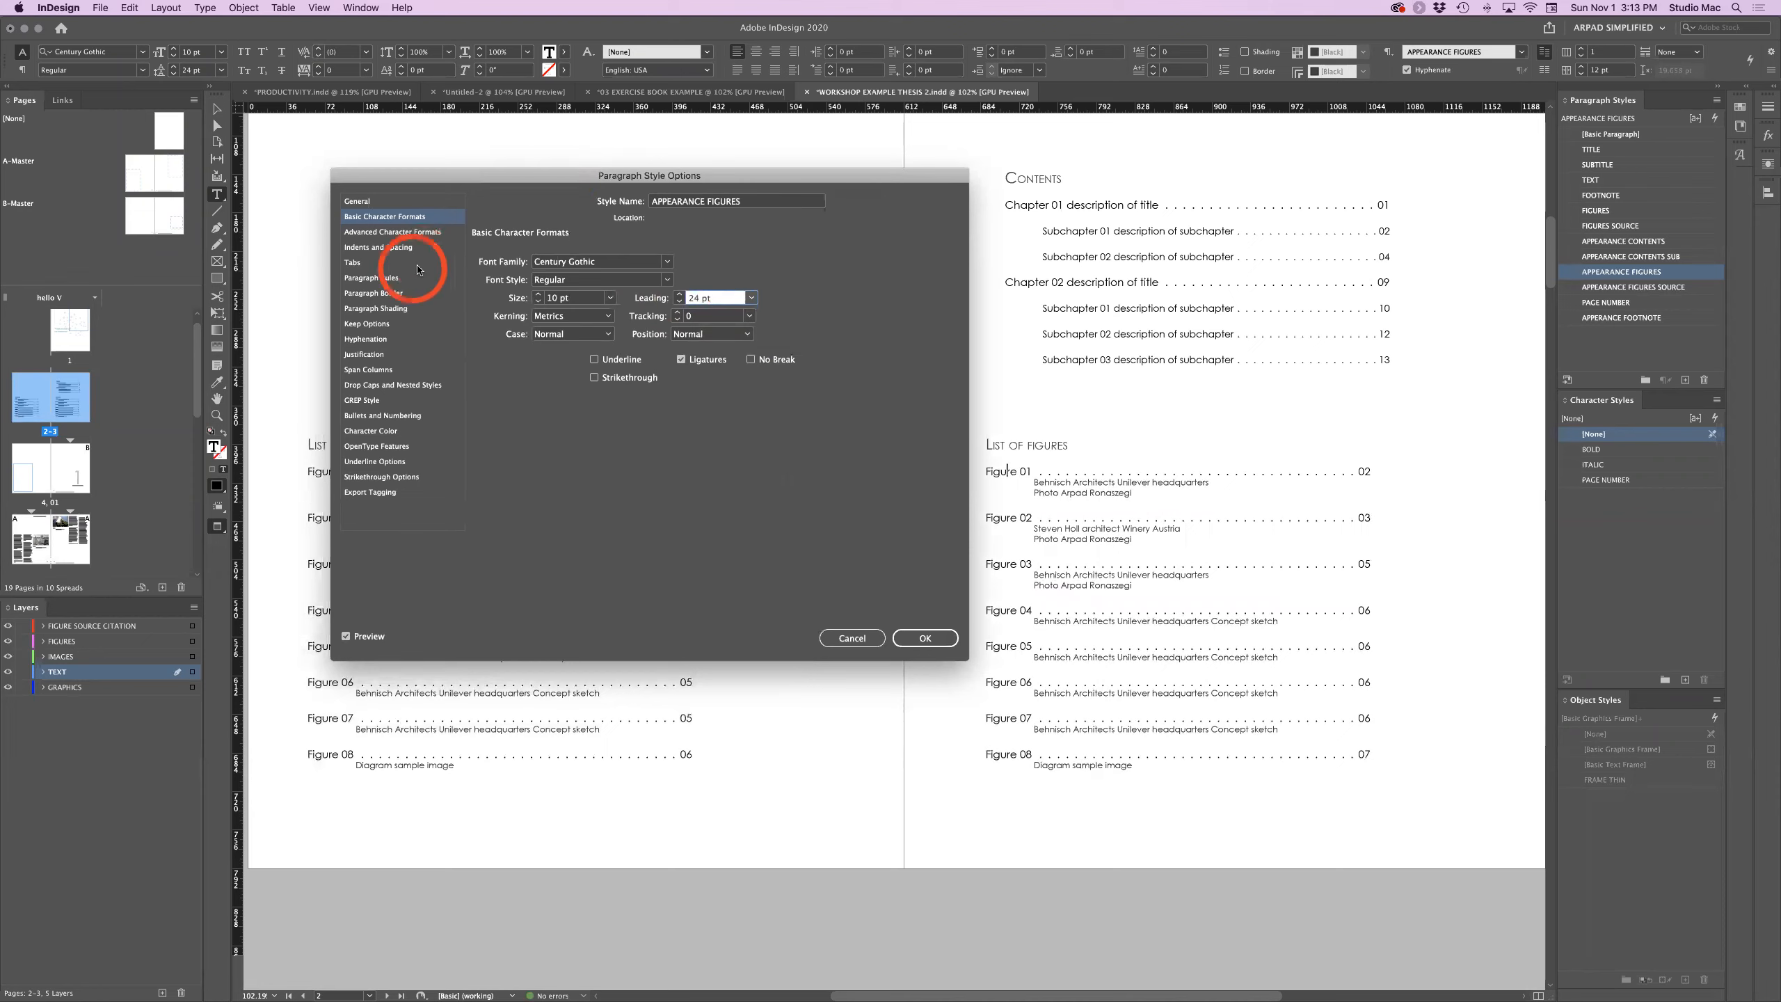
pyautogui.click(413, 263)
pyautogui.click(626, 381)
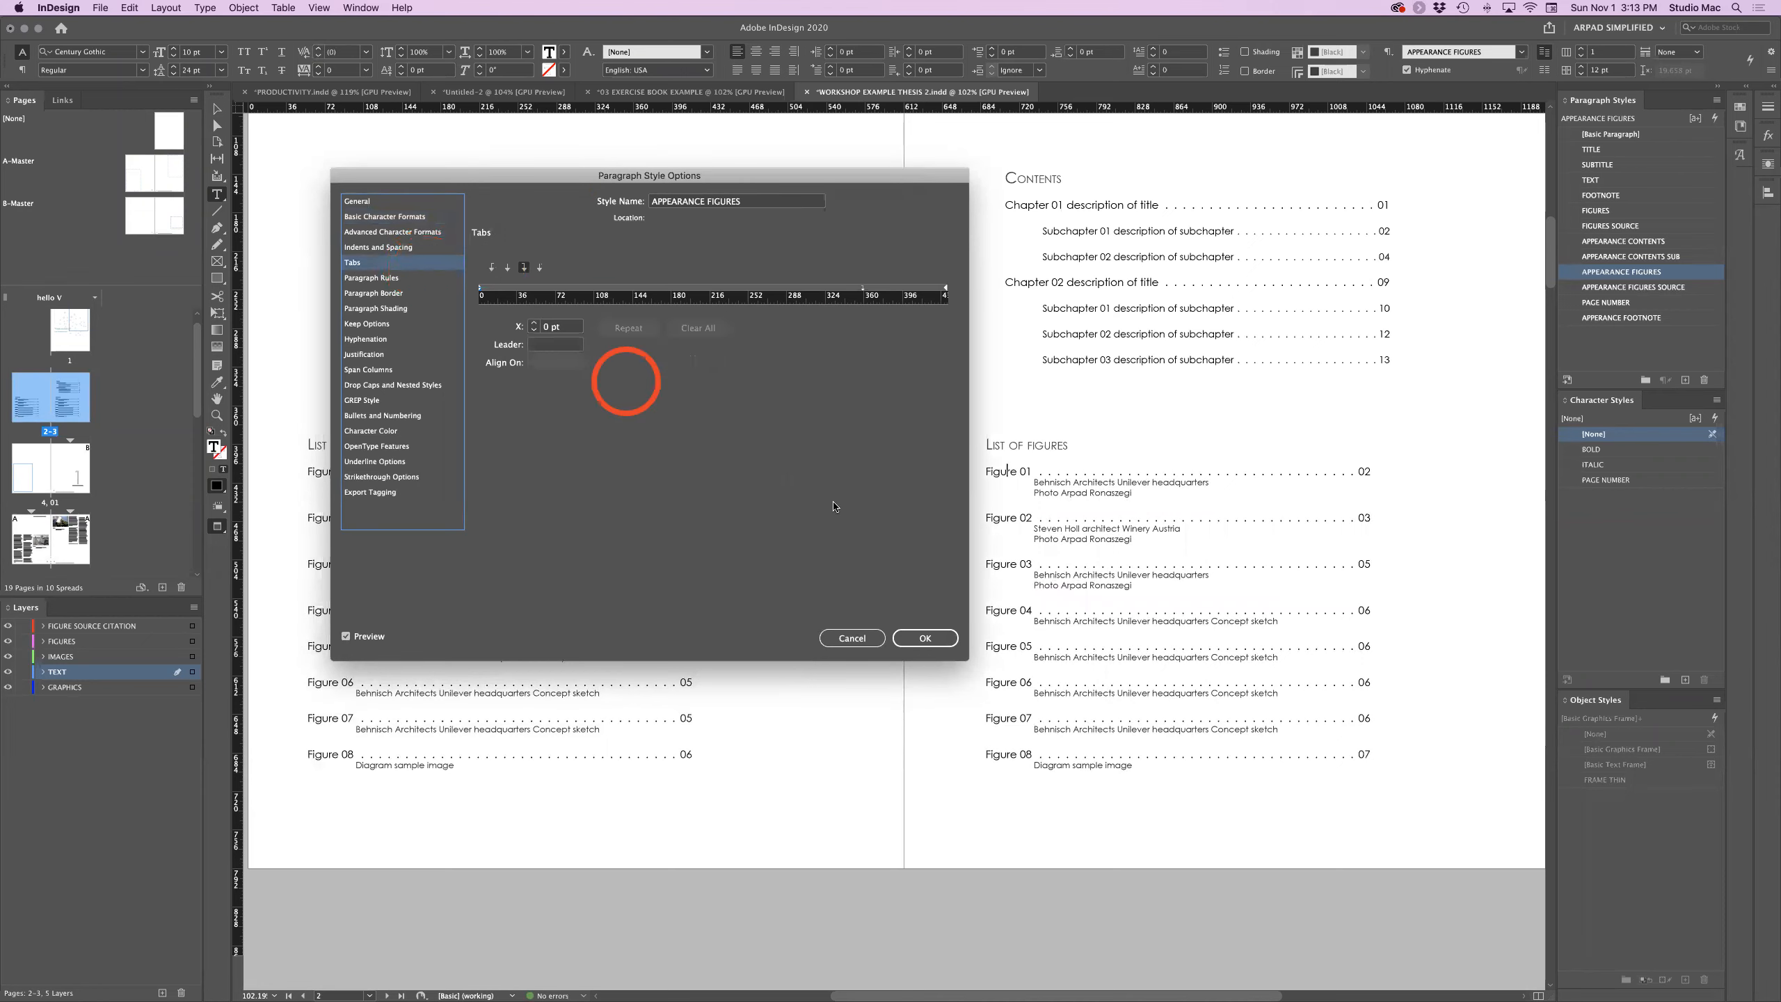
pyautogui.click(862, 289)
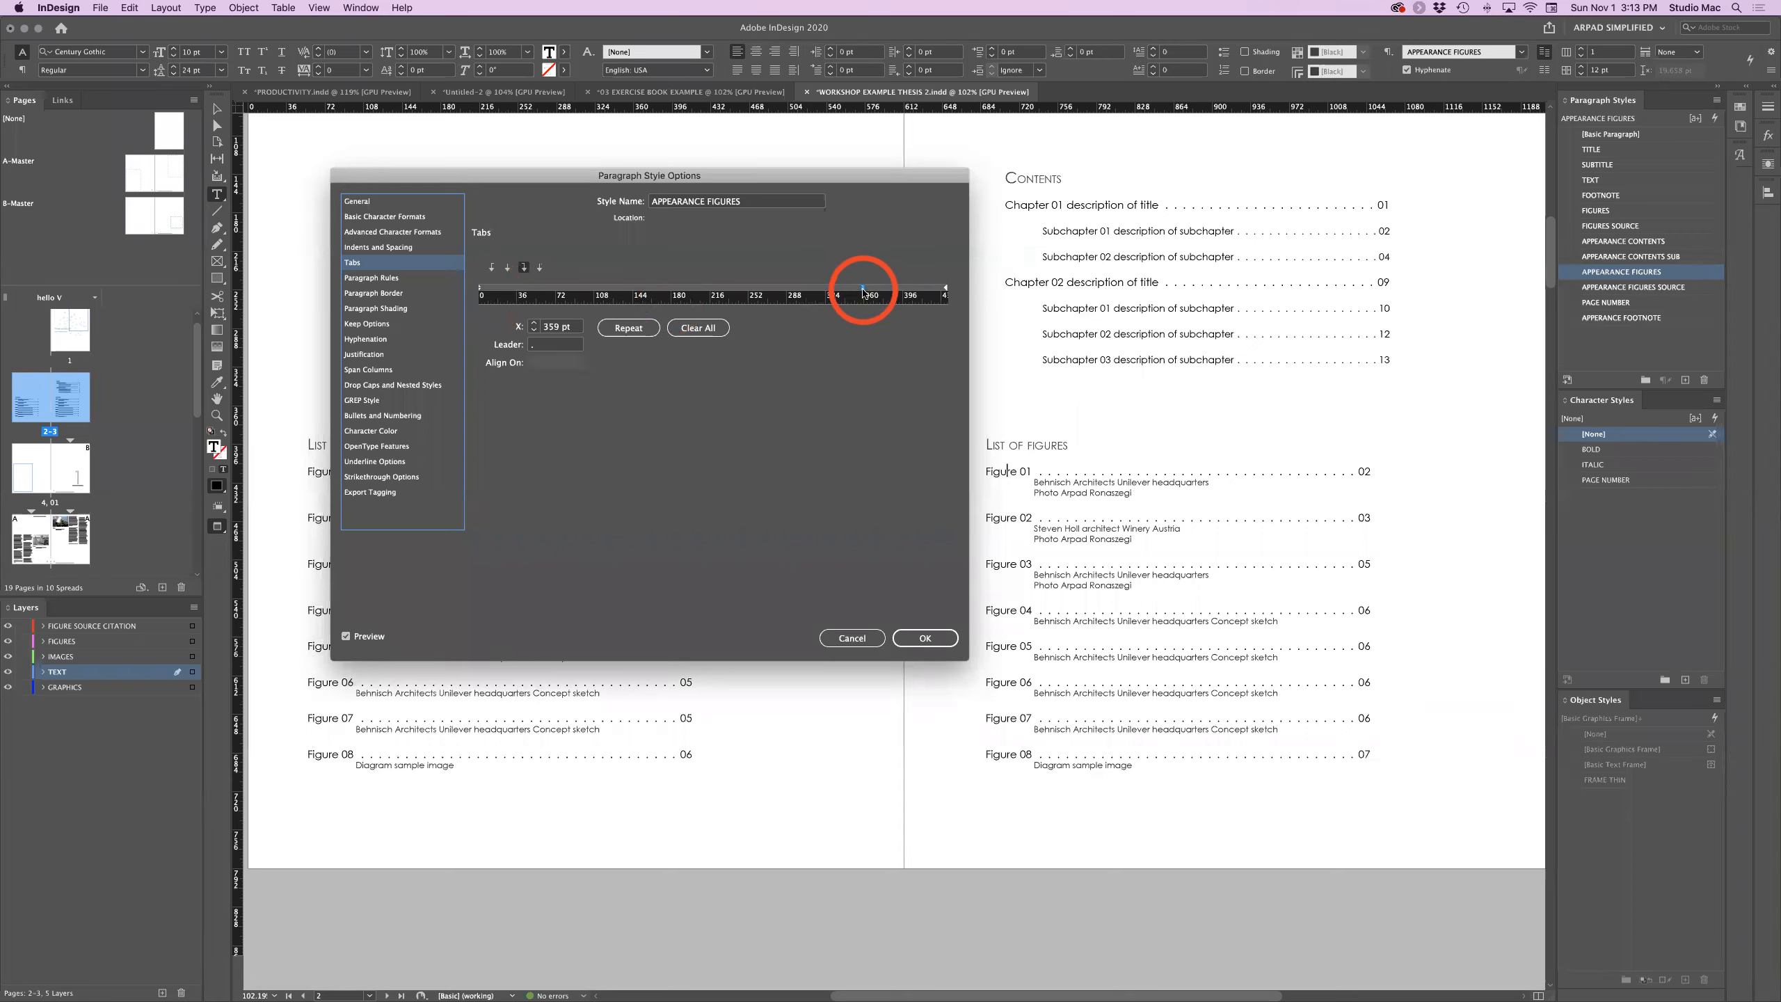
pyautogui.moveTo(862, 289)
pyautogui.mouseDown()
pyautogui.moveTo(890, 293)
pyautogui.moveTo(868, 294)
pyautogui.mouseUp()
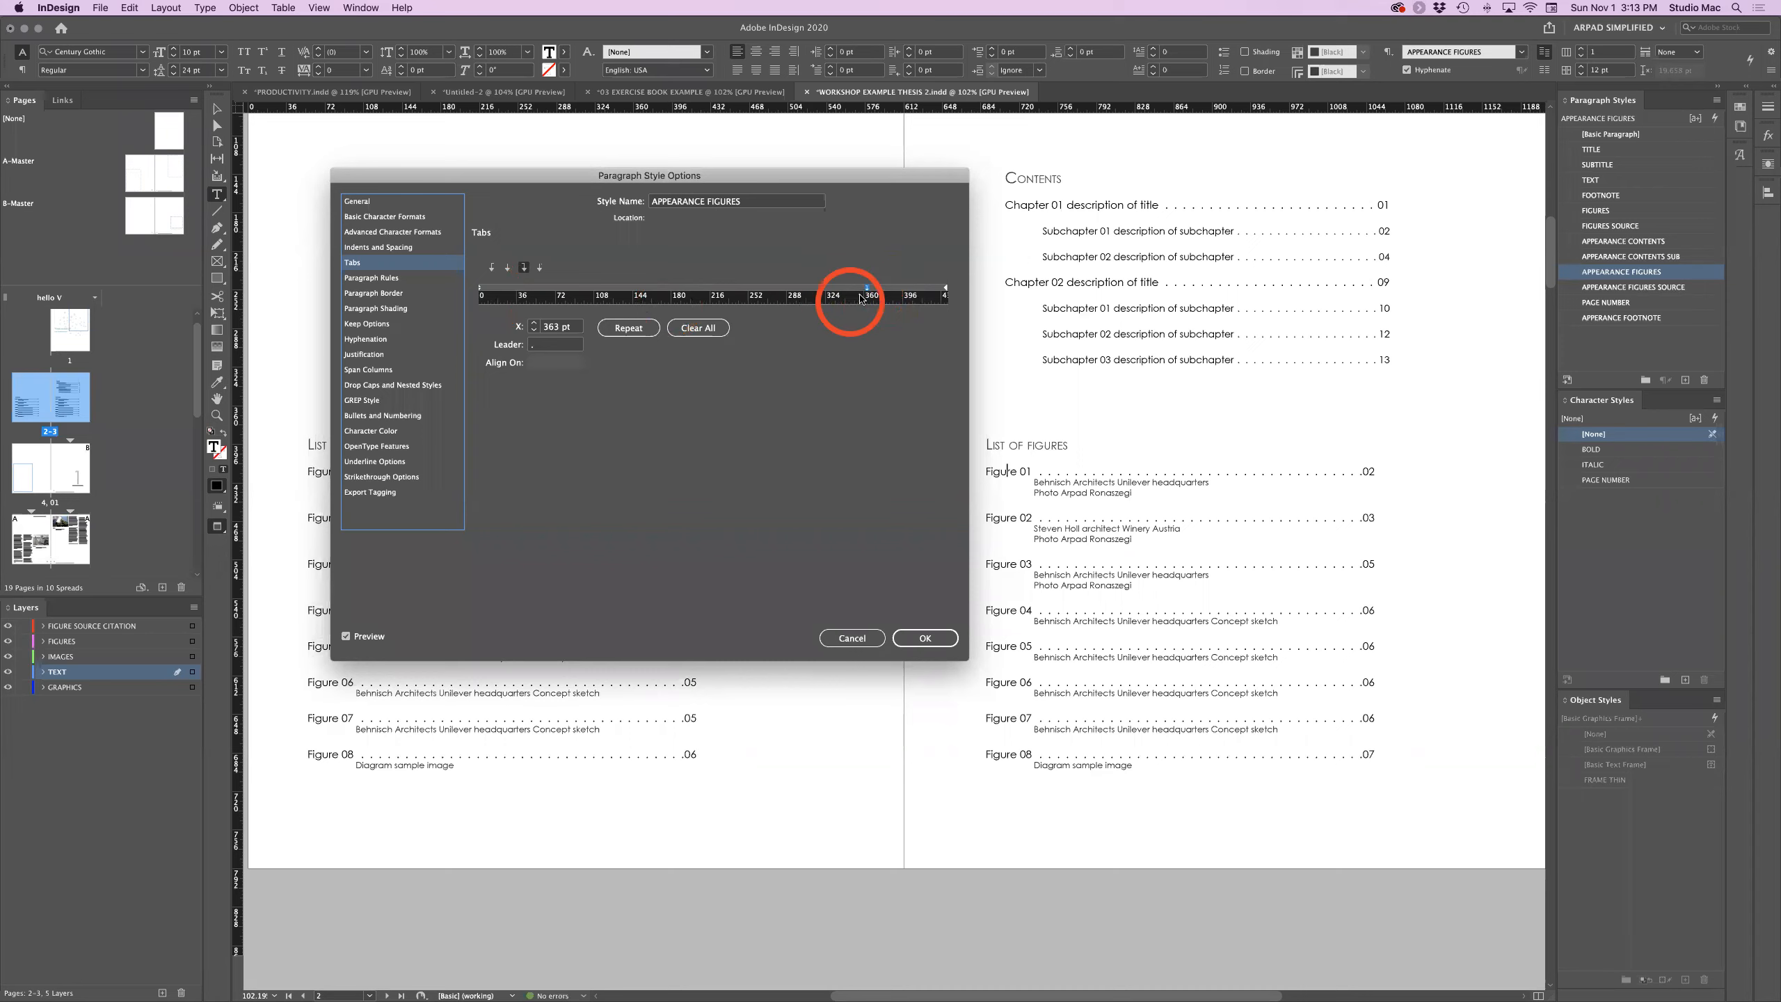
pyautogui.moveTo(867, 289); pyautogui.dragTo(885, 290)
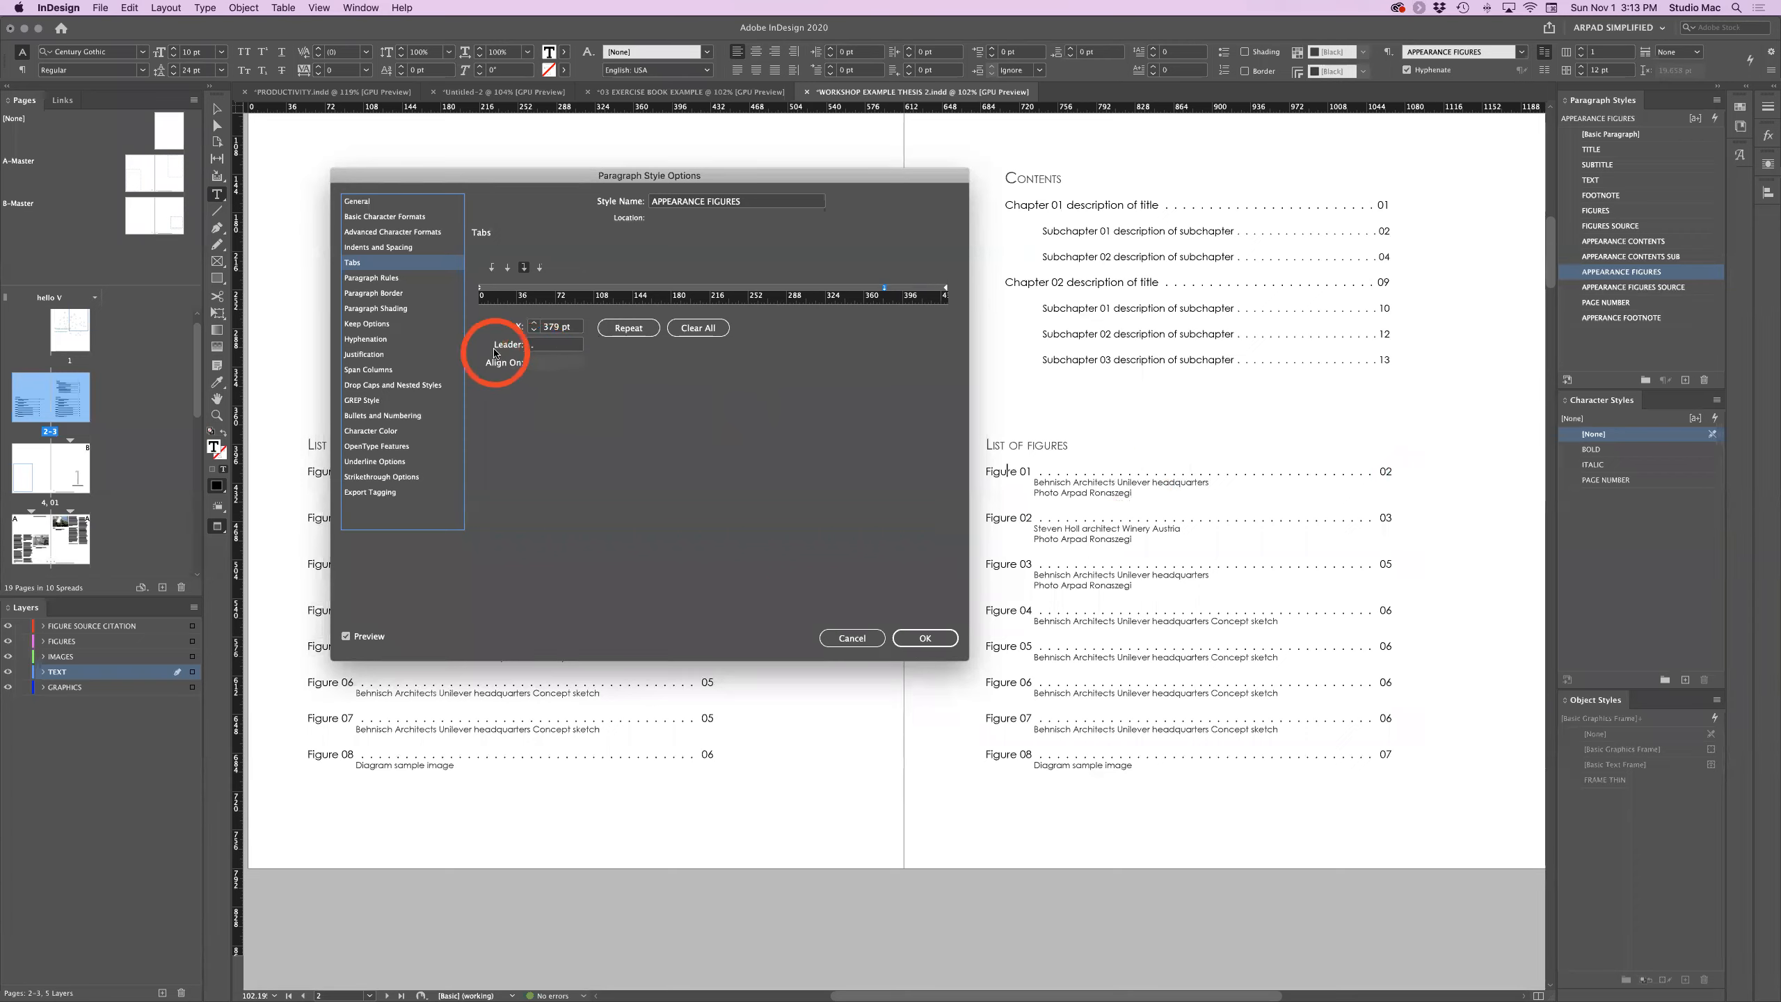
# Try a single dot without spacing as the tab leader of the APPEARANCE FIGURES style and apply it.
pyautogui.click(548, 345)
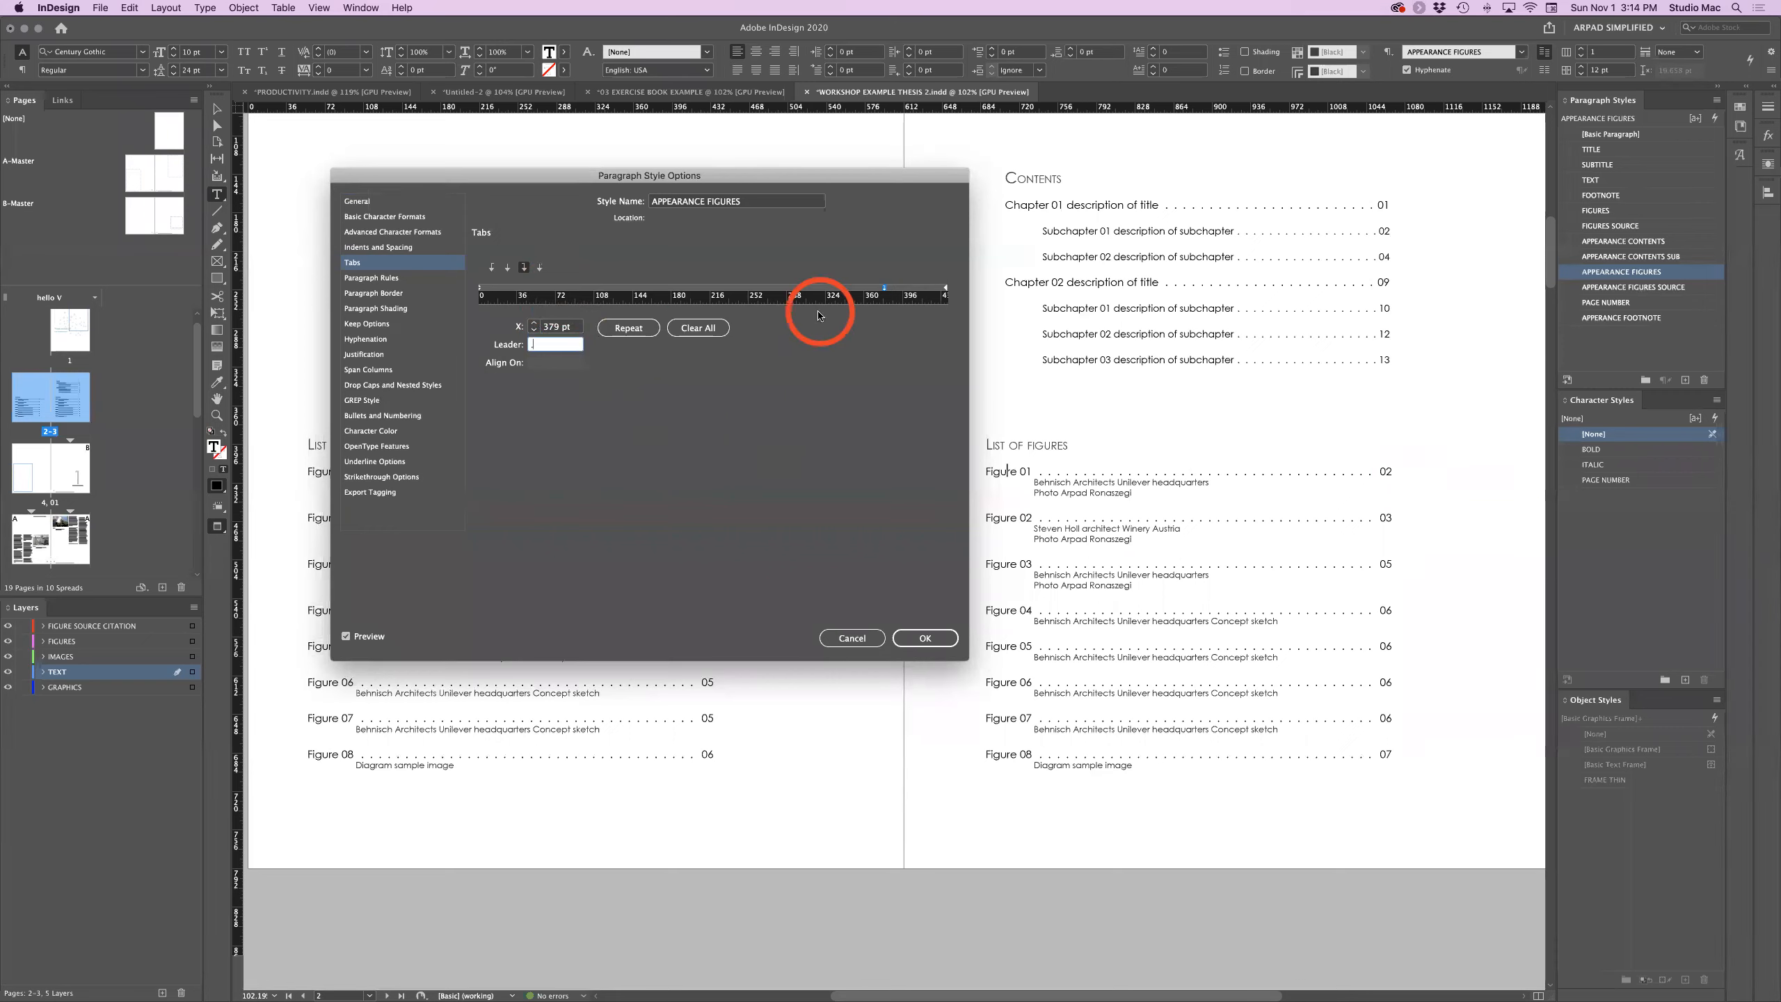
pyautogui.click(883, 287)
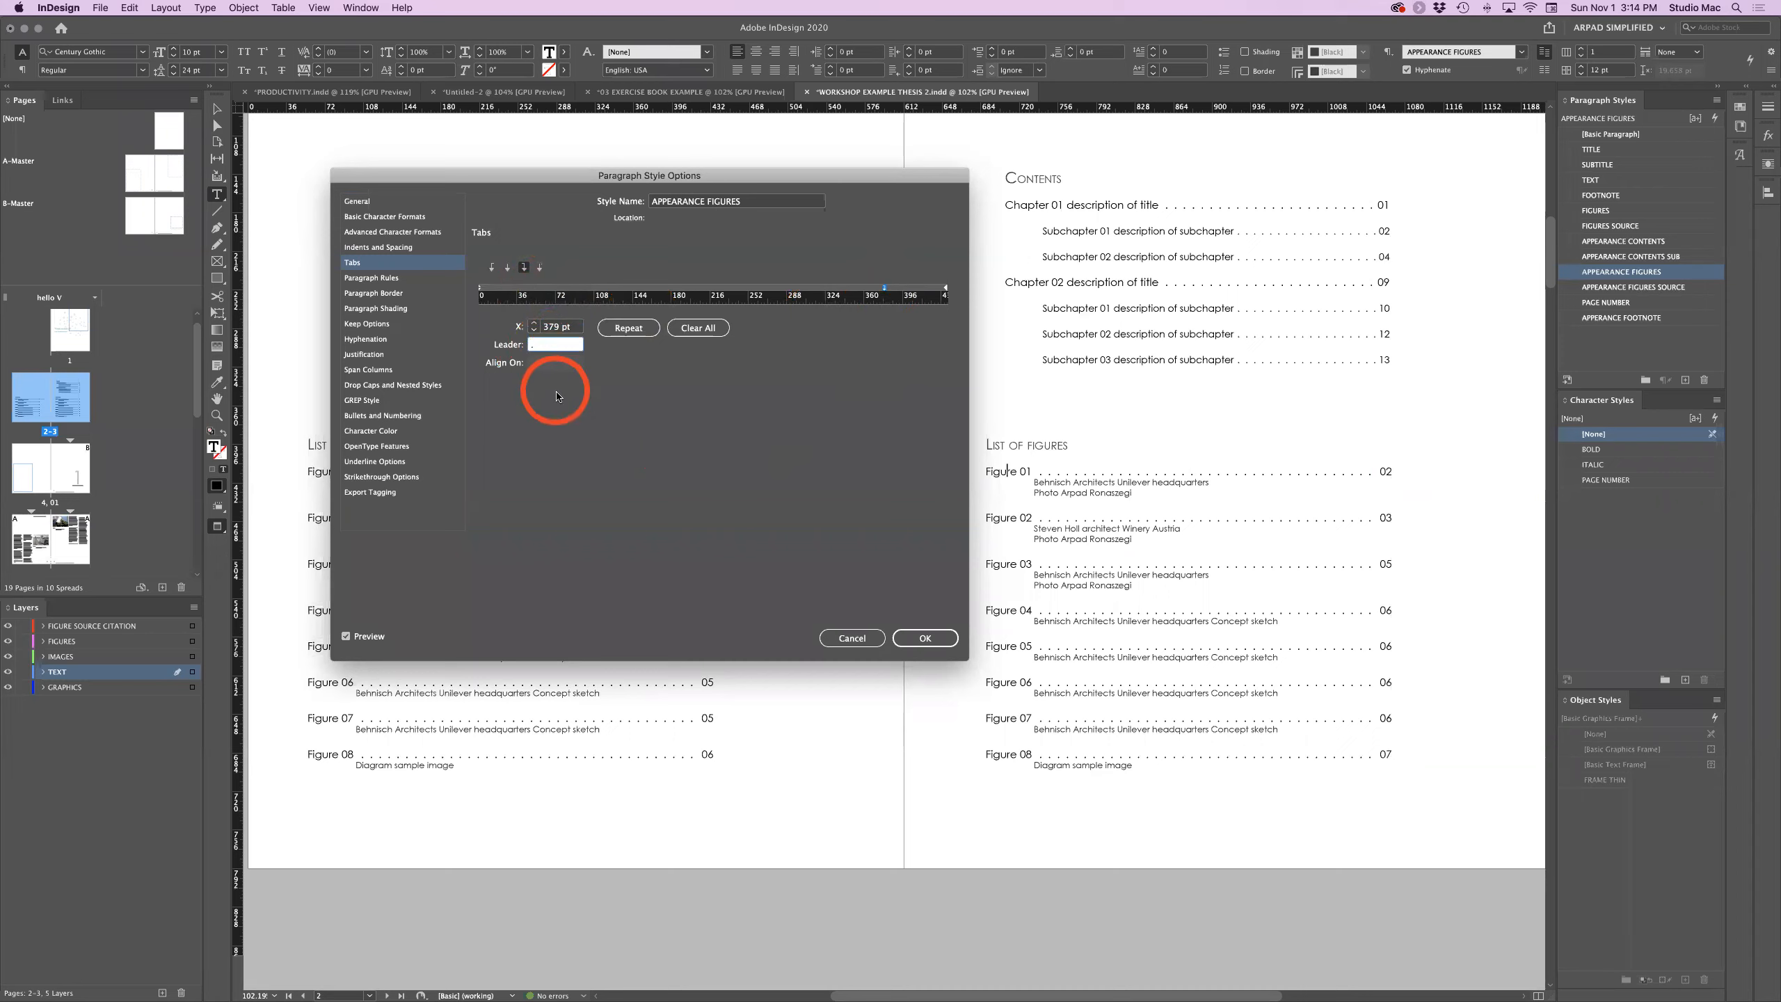
pyautogui.press('Return')
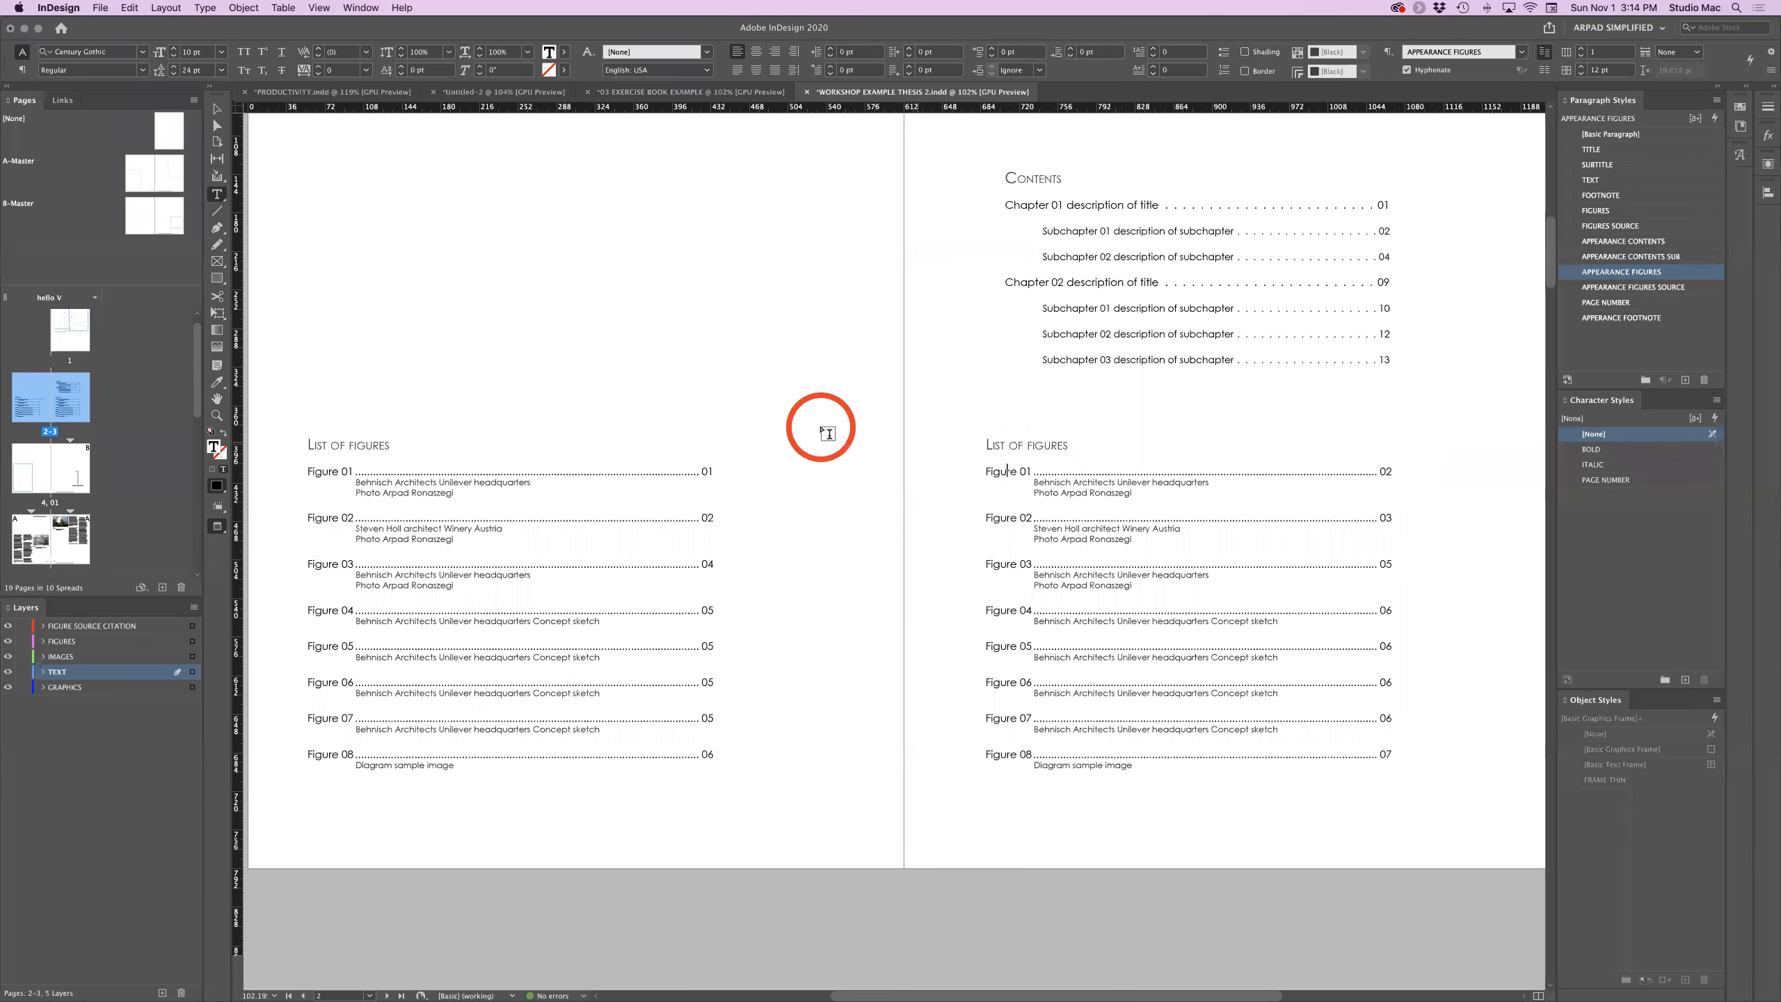
# Set the tab leader of the APPEARANCE FIGURES style to a dot followed by a space and apply the change.
pyautogui.doubleClick(1696, 273)
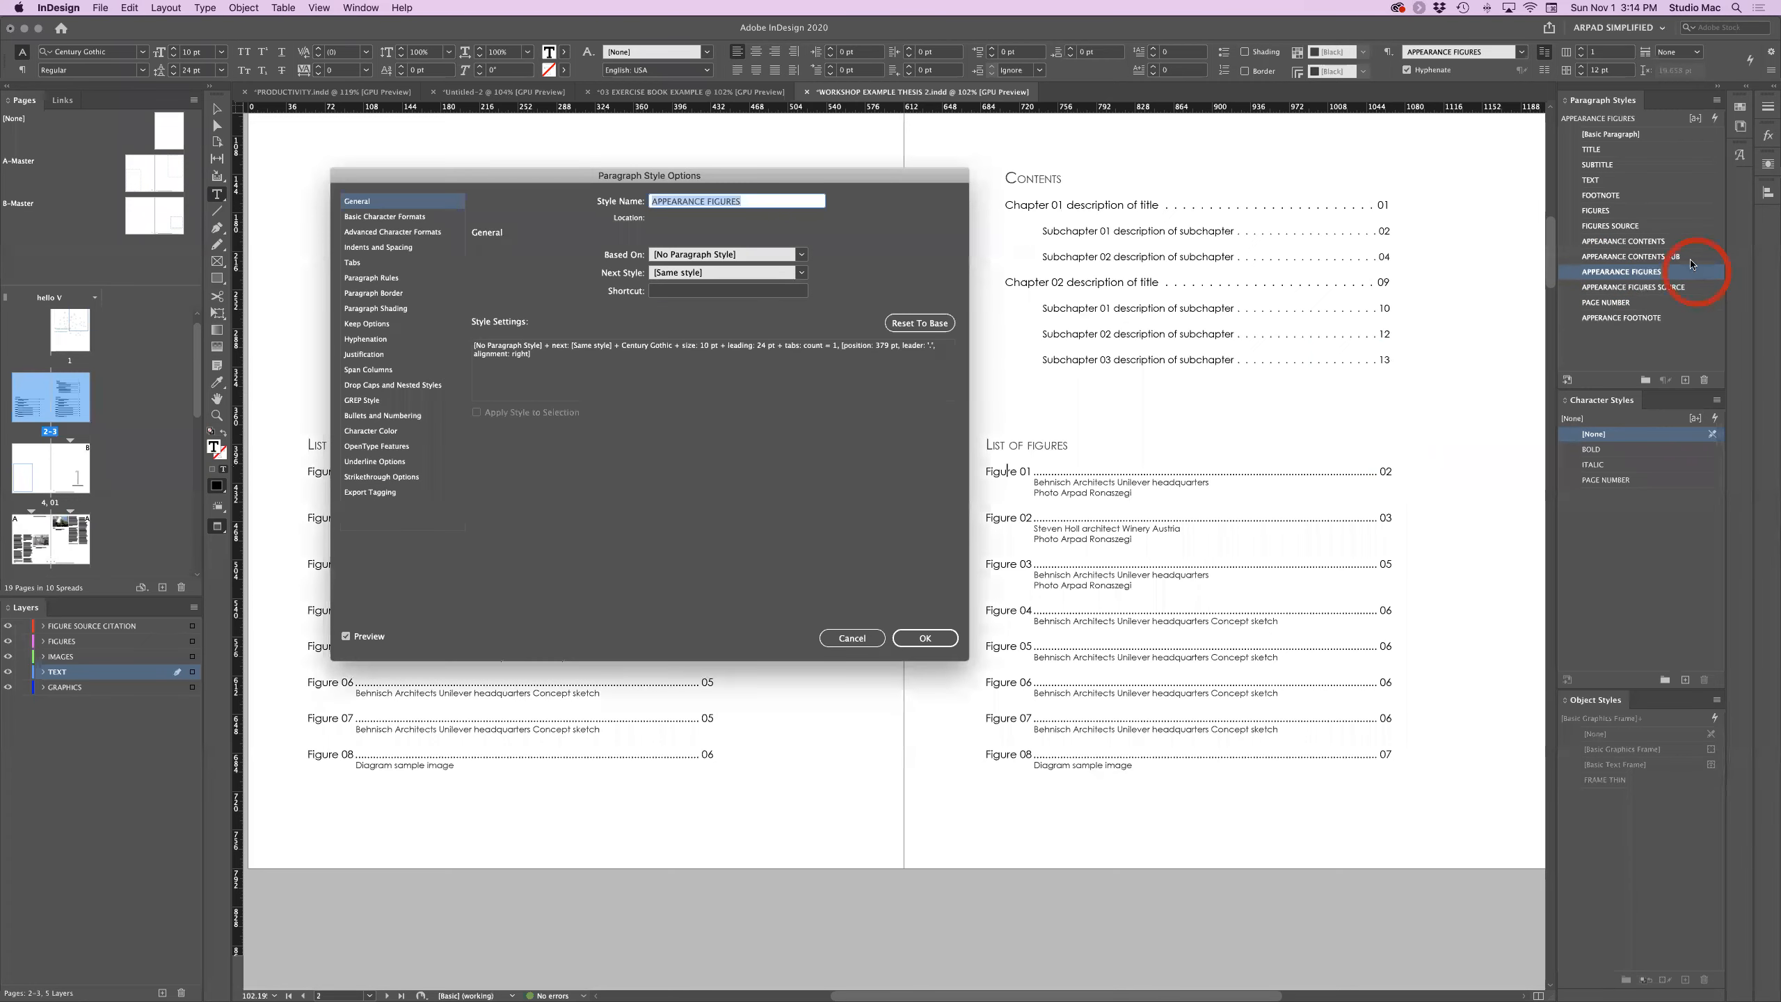
pyautogui.click(850, 638)
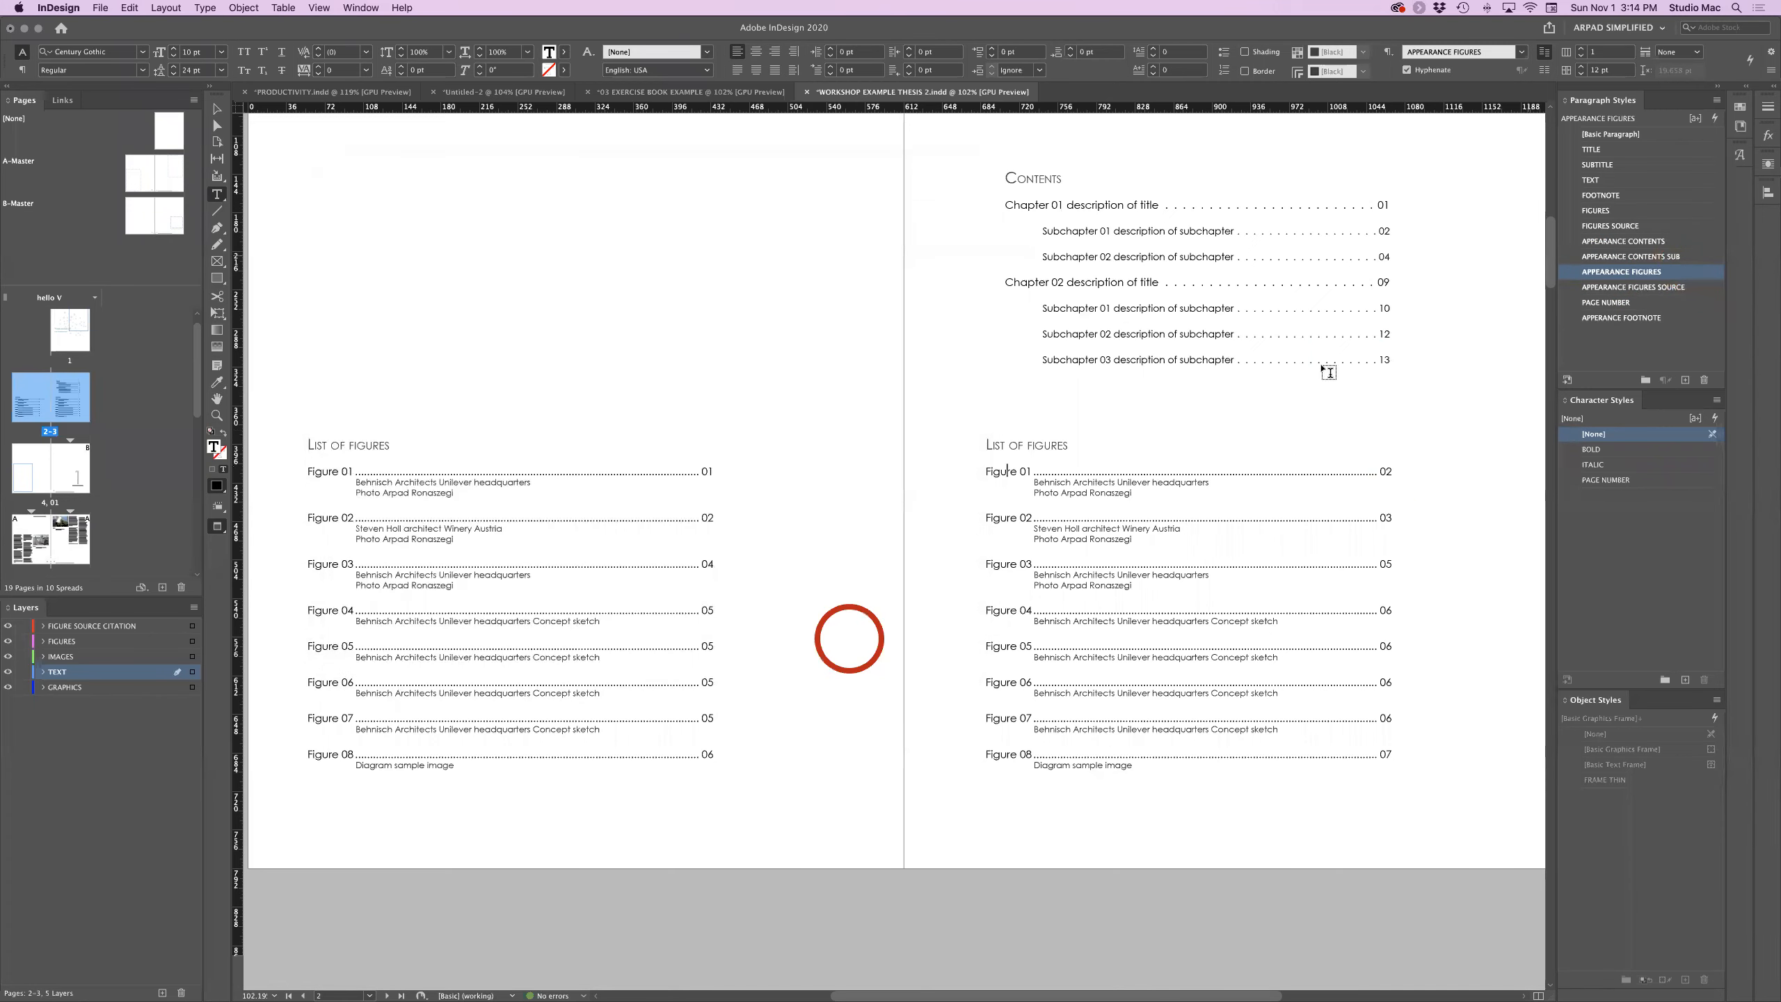
pyautogui.doubleClick(1697, 272)
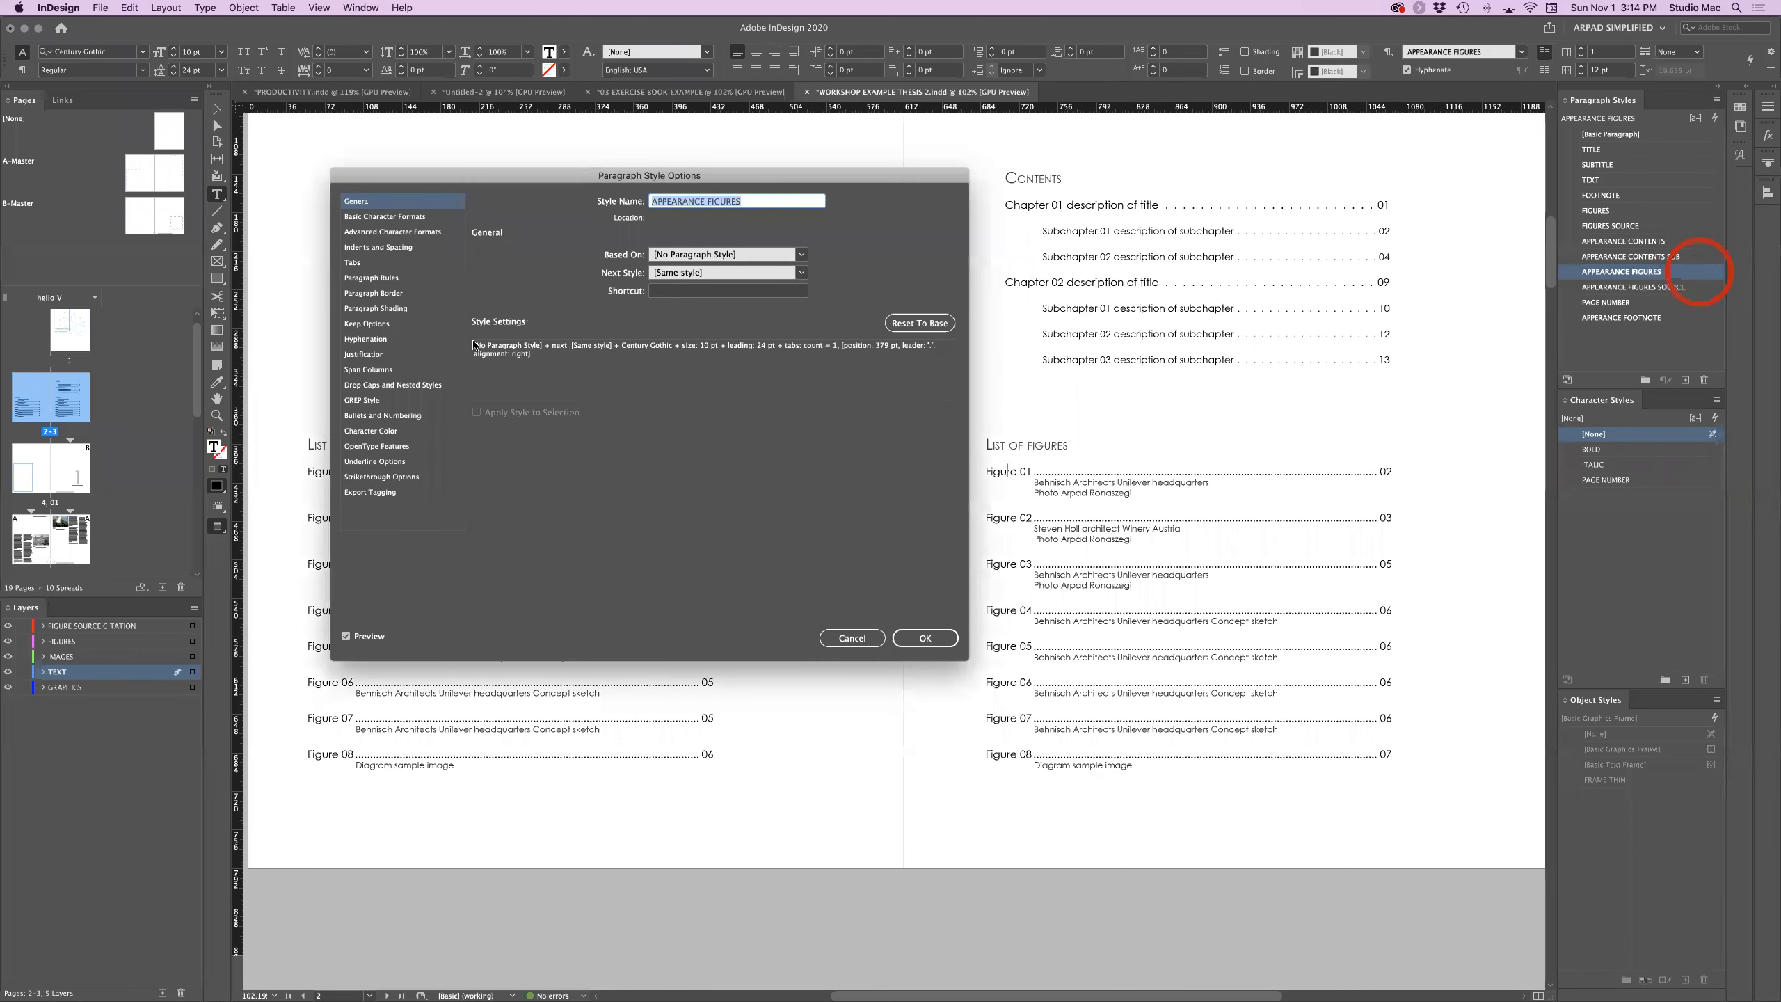
pyautogui.click(439, 218)
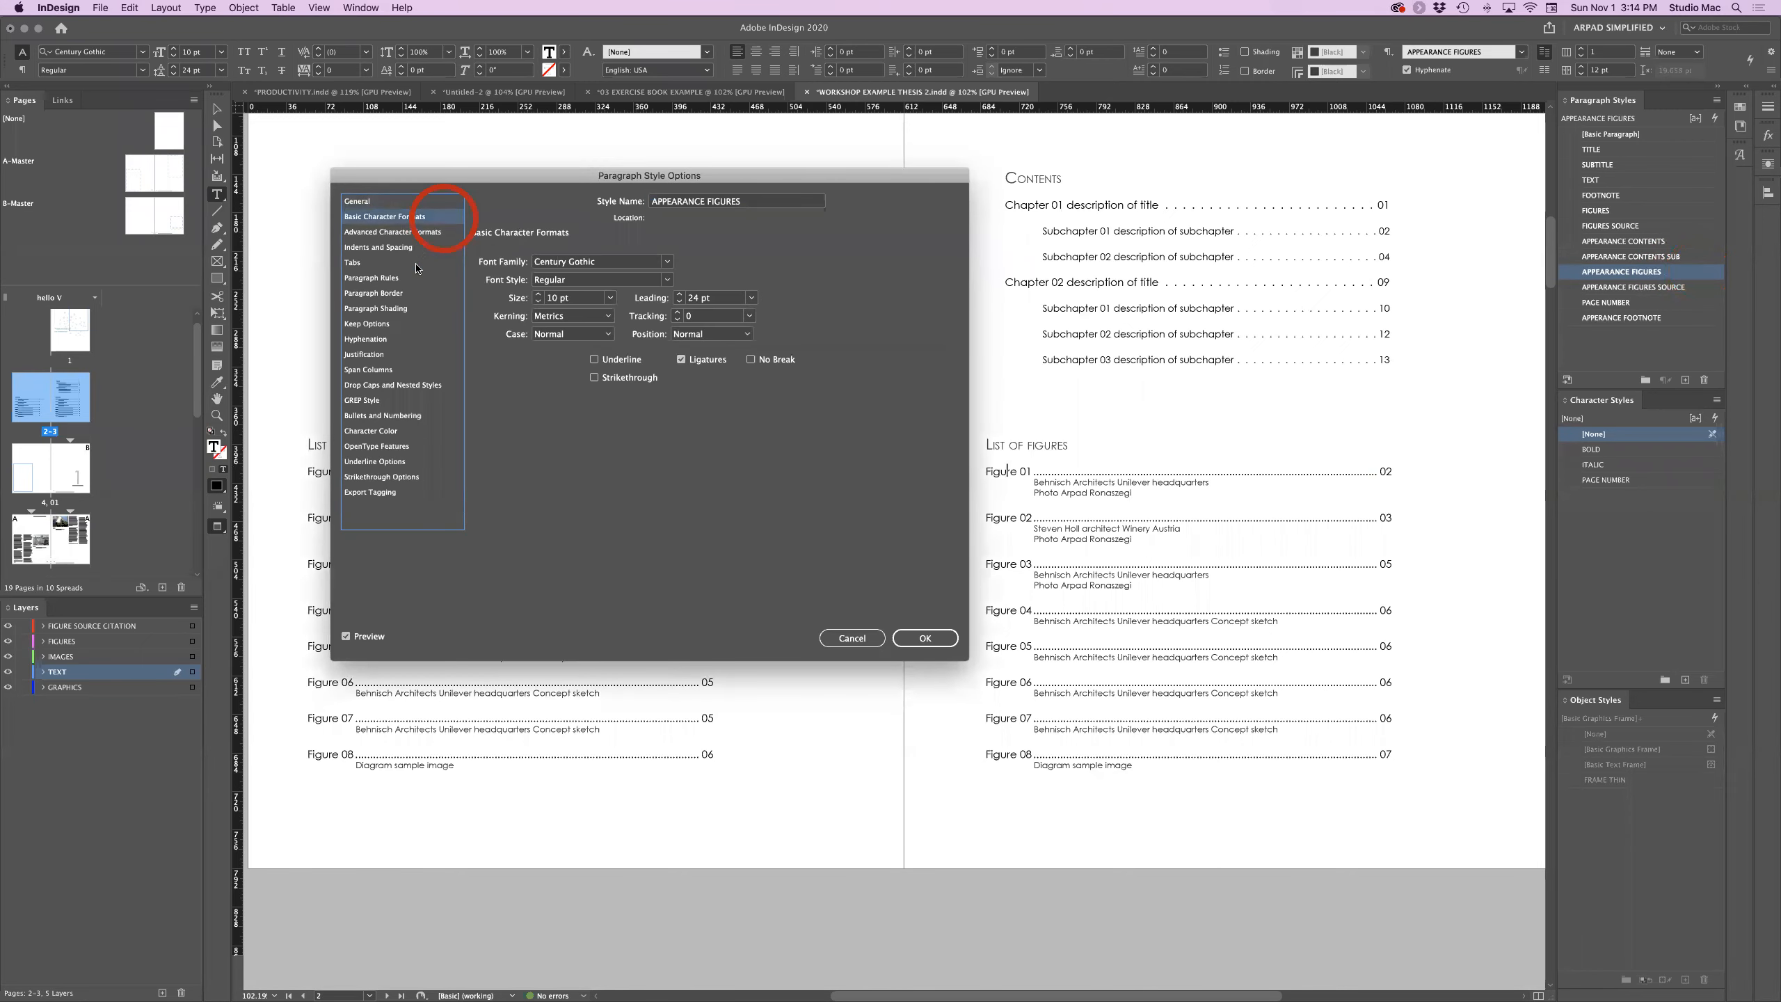
pyautogui.click(352, 262)
pyautogui.click(554, 345)
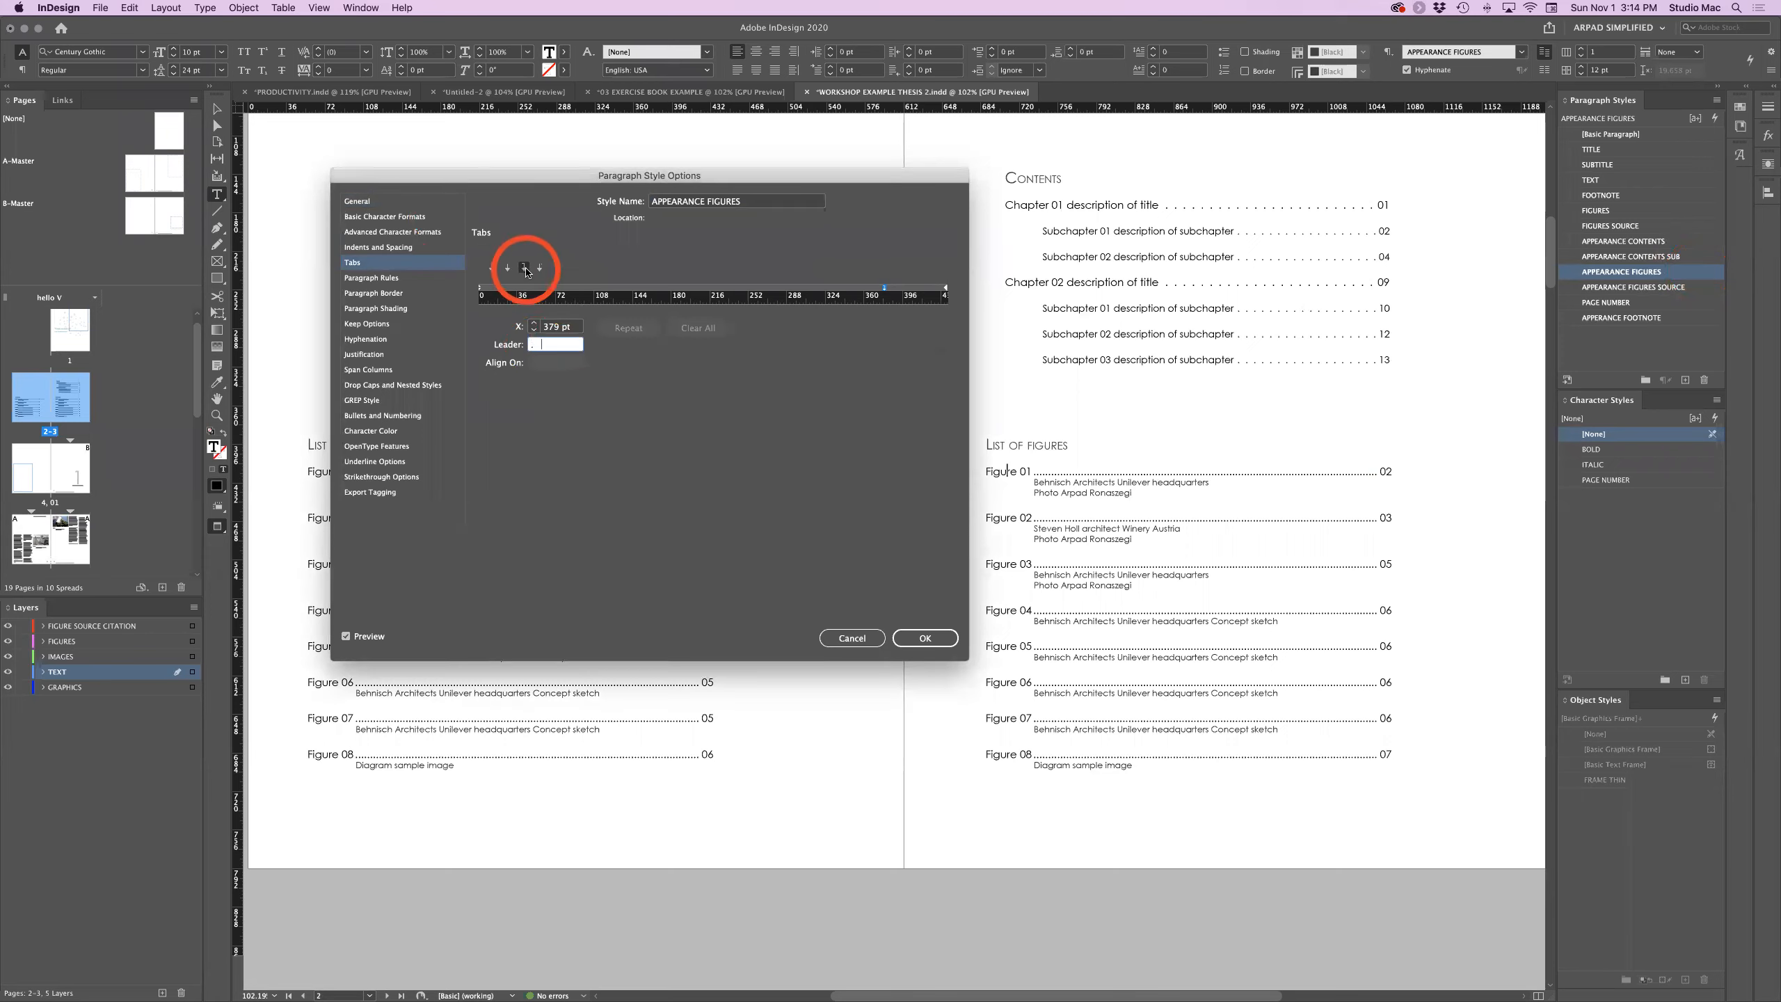
pyautogui.click(884, 288)
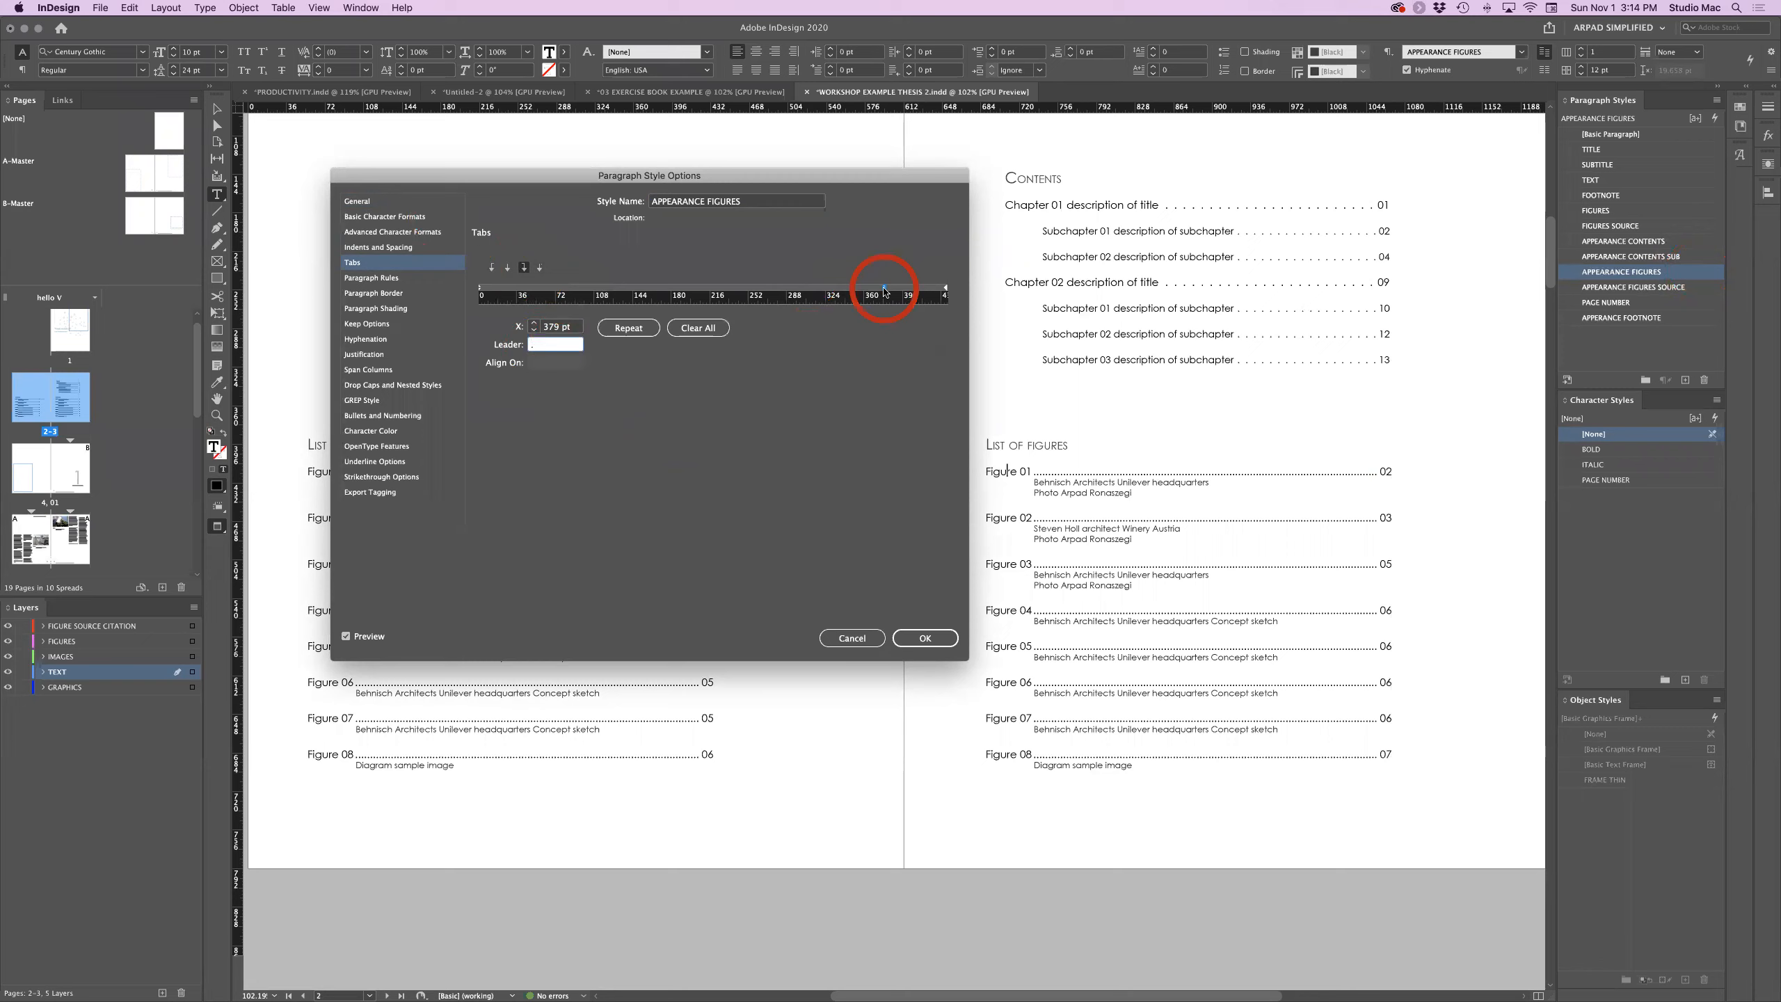
pyautogui.click(579, 345)
pyautogui.write('.')
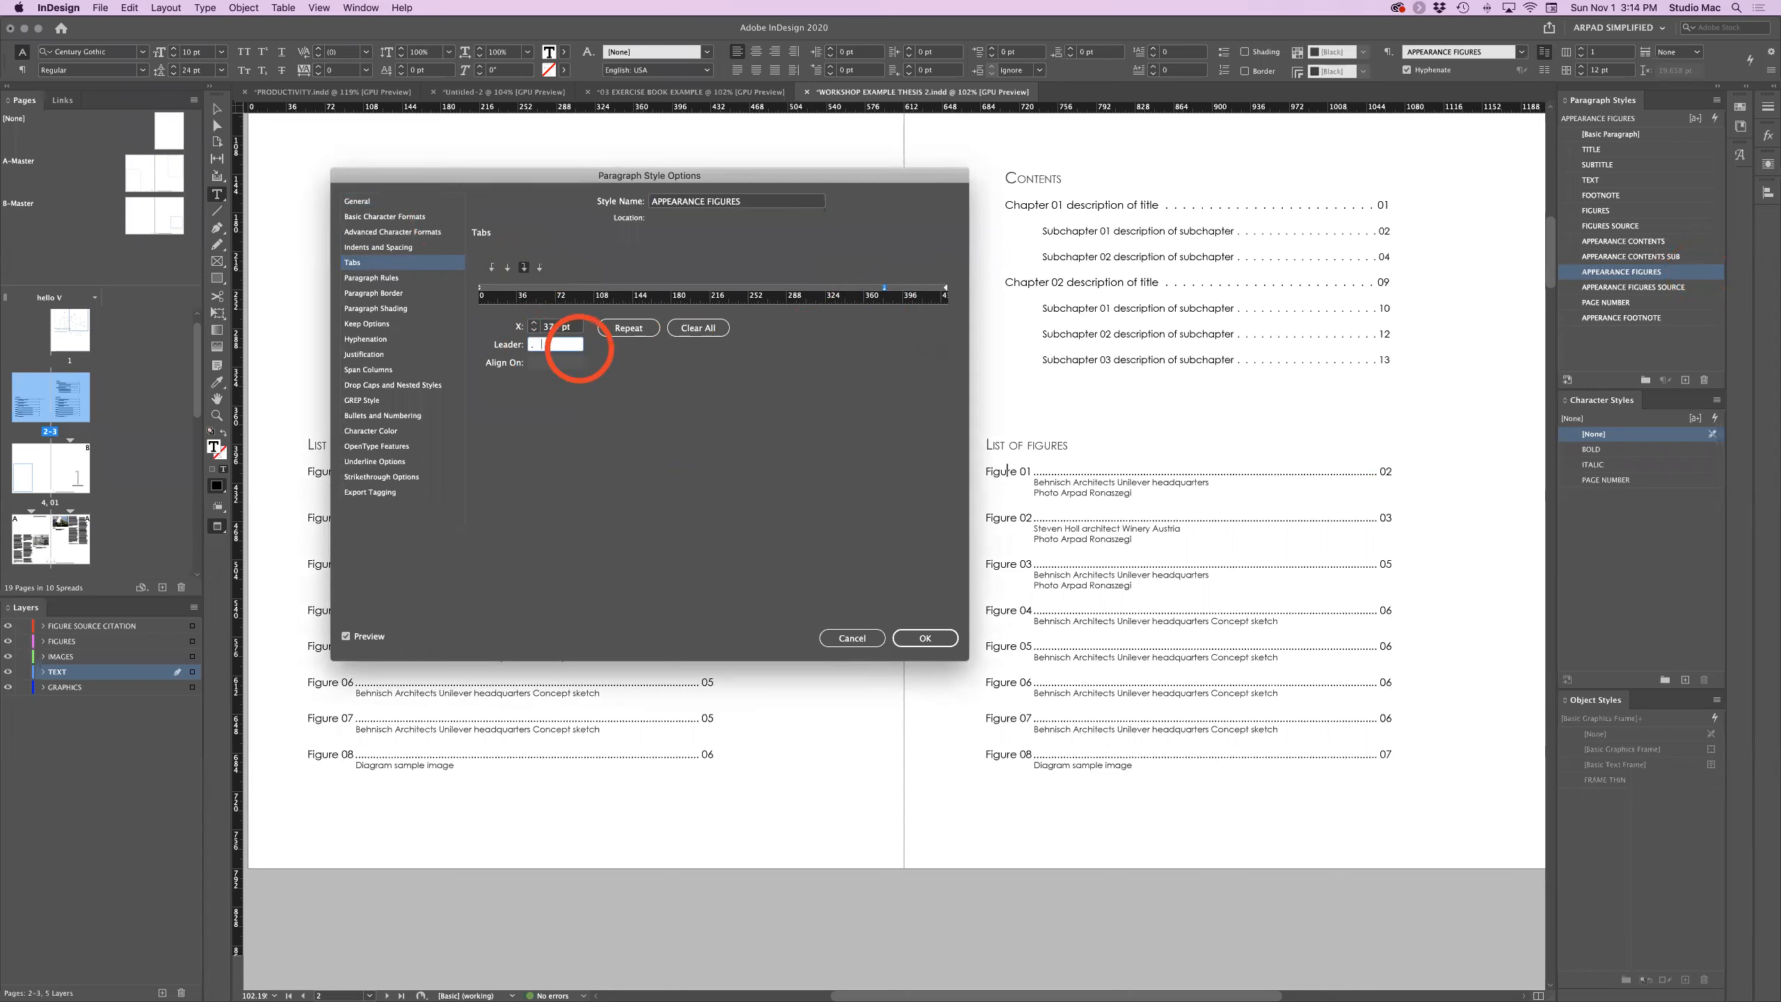
pyautogui.press('Return')
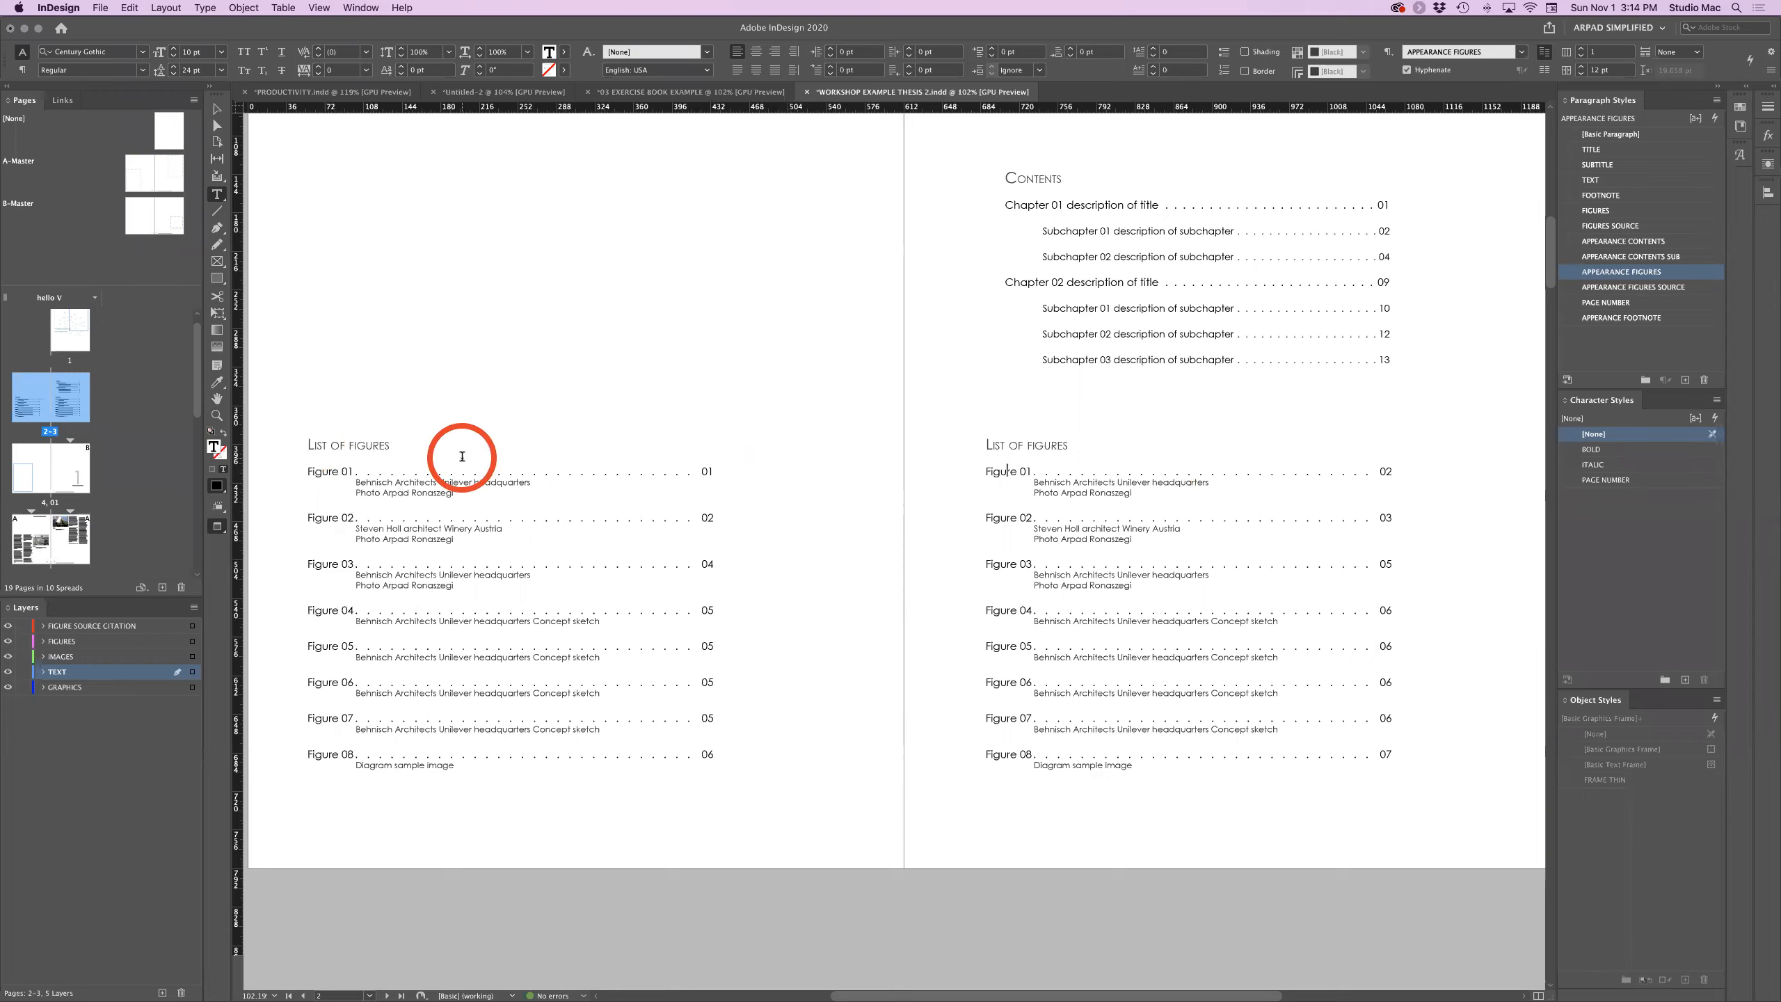
# Examine the Figure 02 caption and its source text on page 03 to check their layers and paragraph styles.
pyautogui.scroll(-15, 462, 463)
pyautogui.scroll(-10, 462, 463)
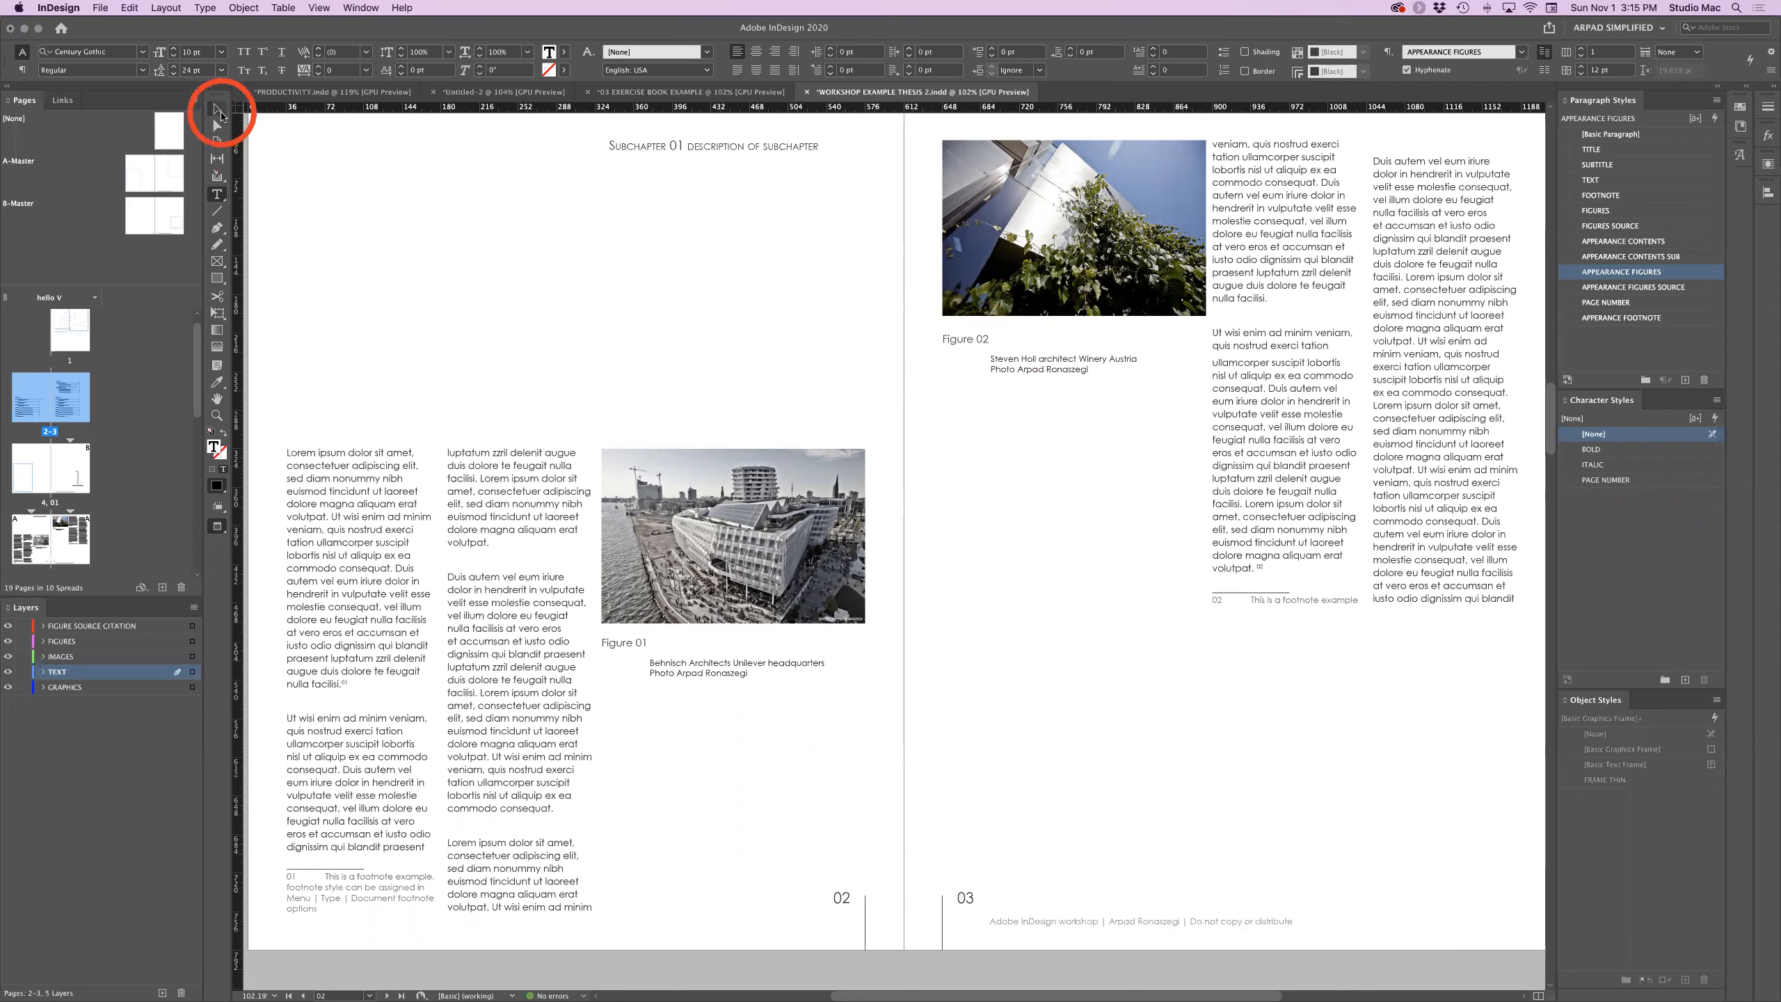
pyautogui.click(217, 108)
pyautogui.click(958, 343)
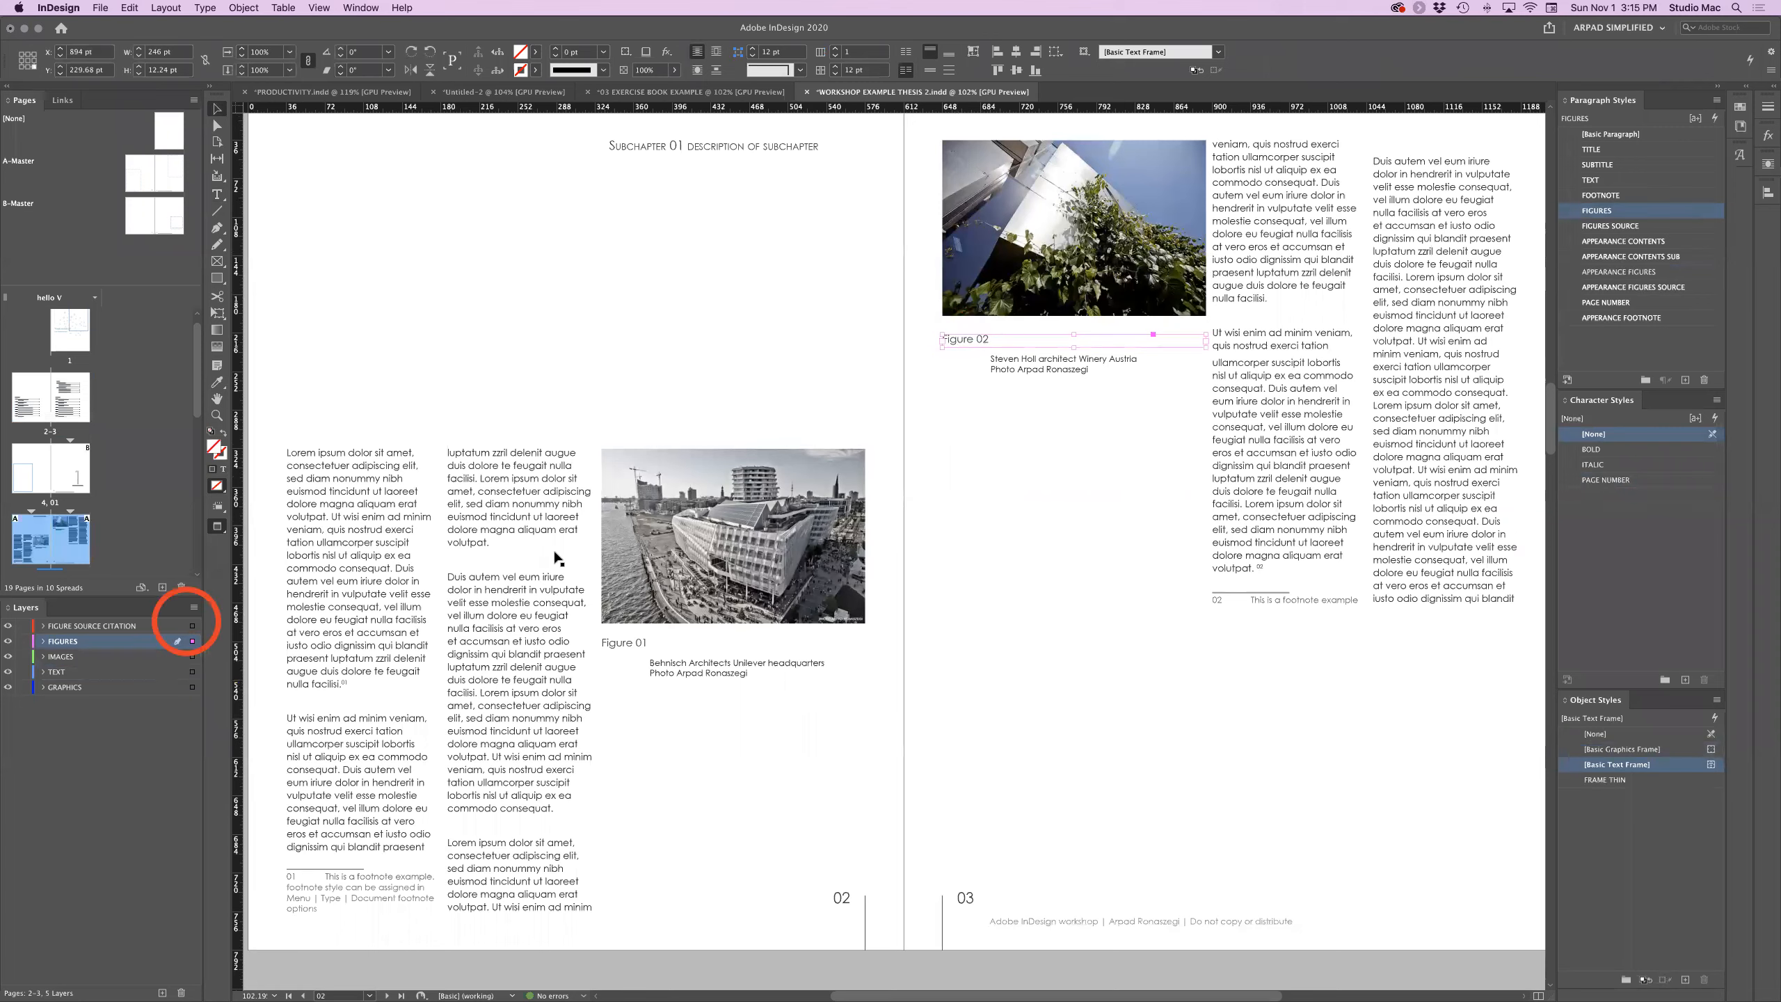
pyautogui.click(1065, 359)
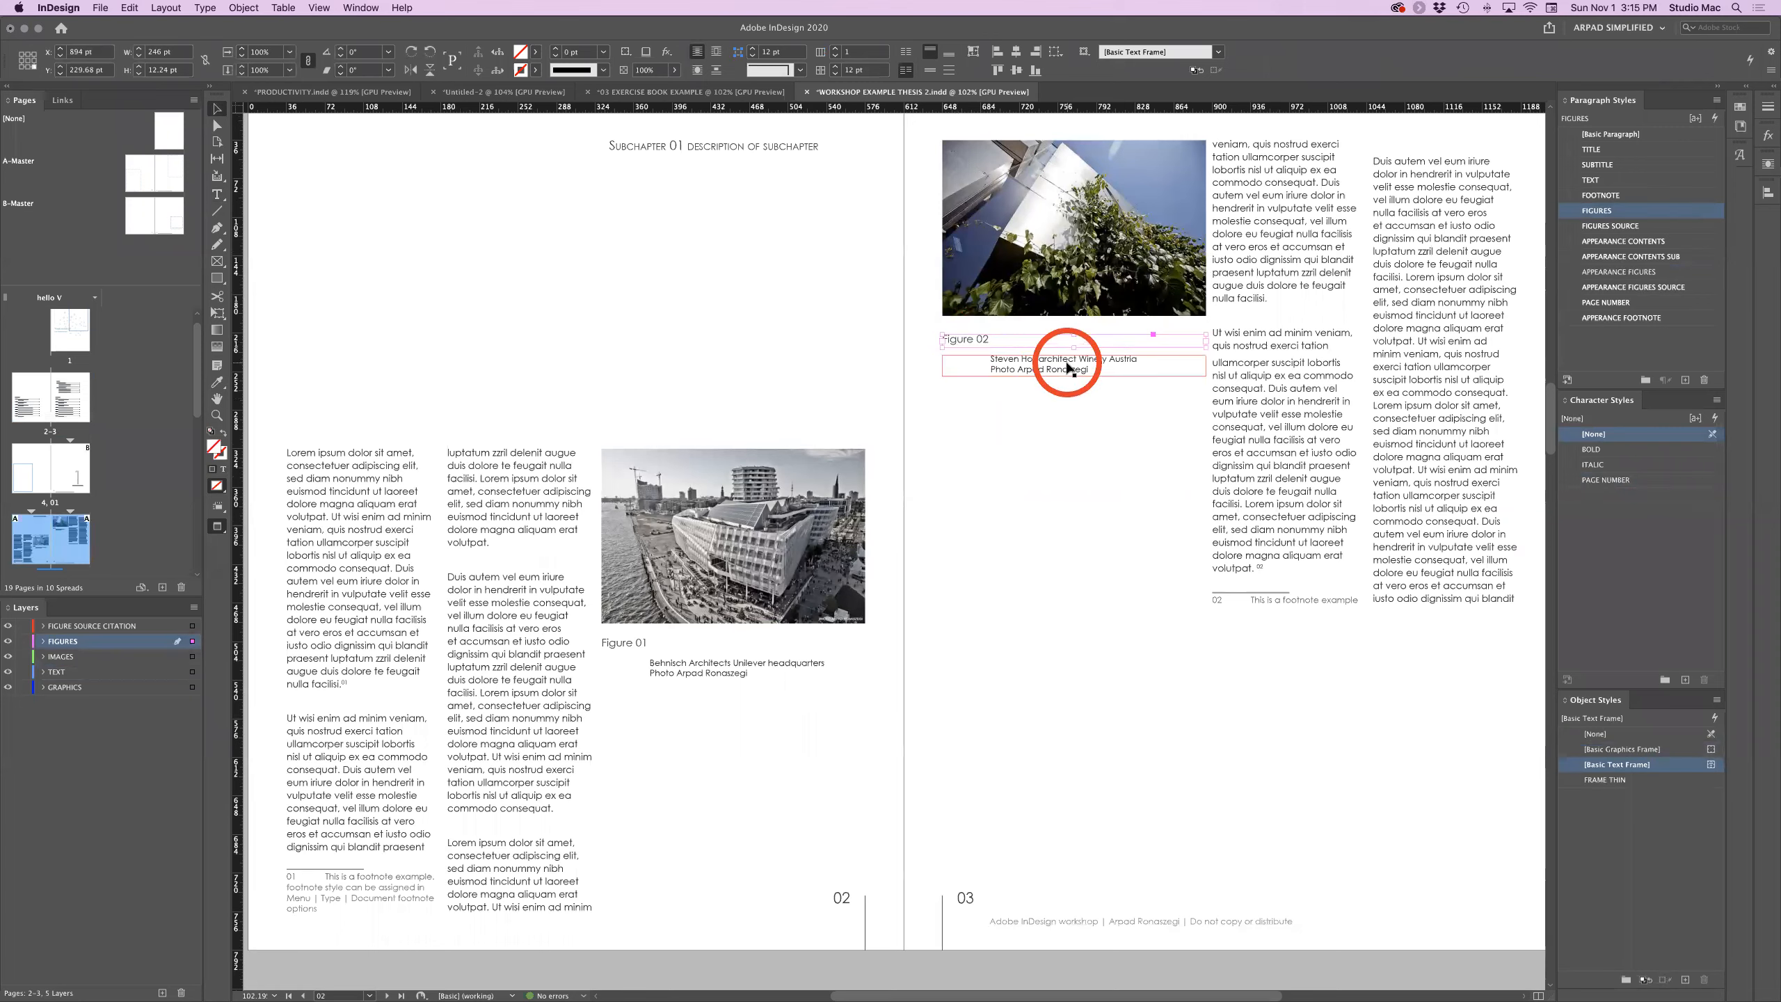
pyautogui.click(1094, 429)
pyautogui.click(1038, 343)
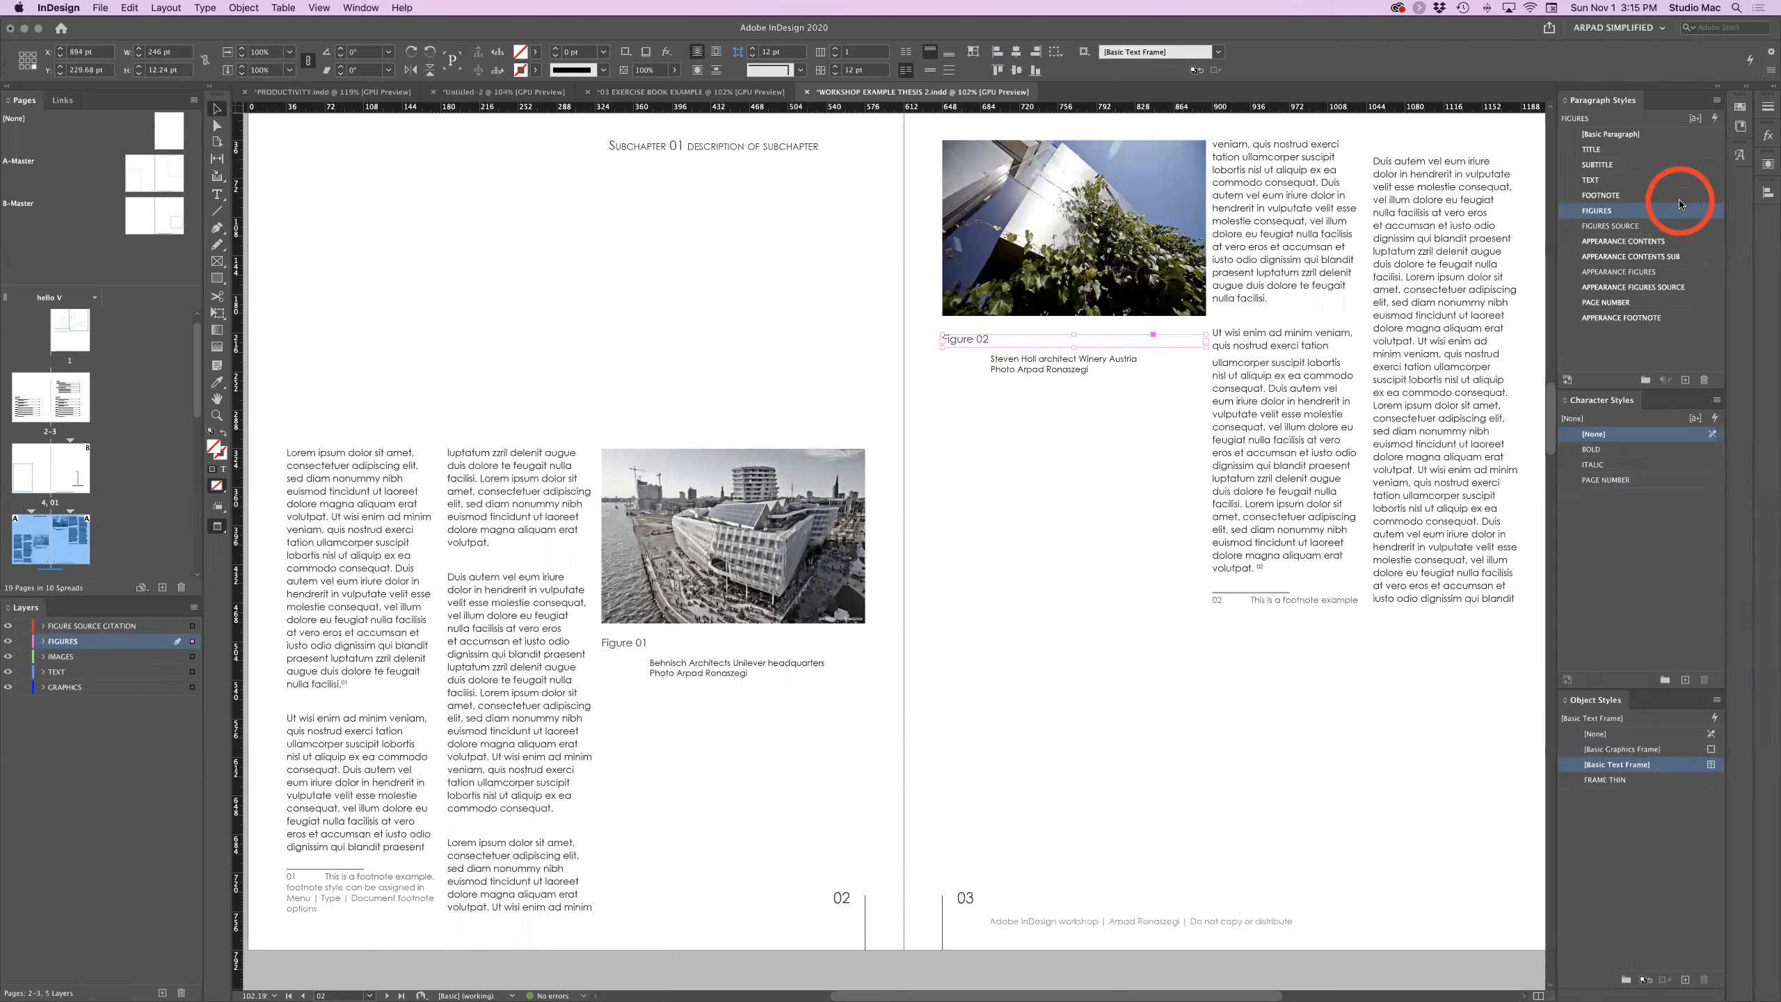
pyautogui.click(1046, 469)
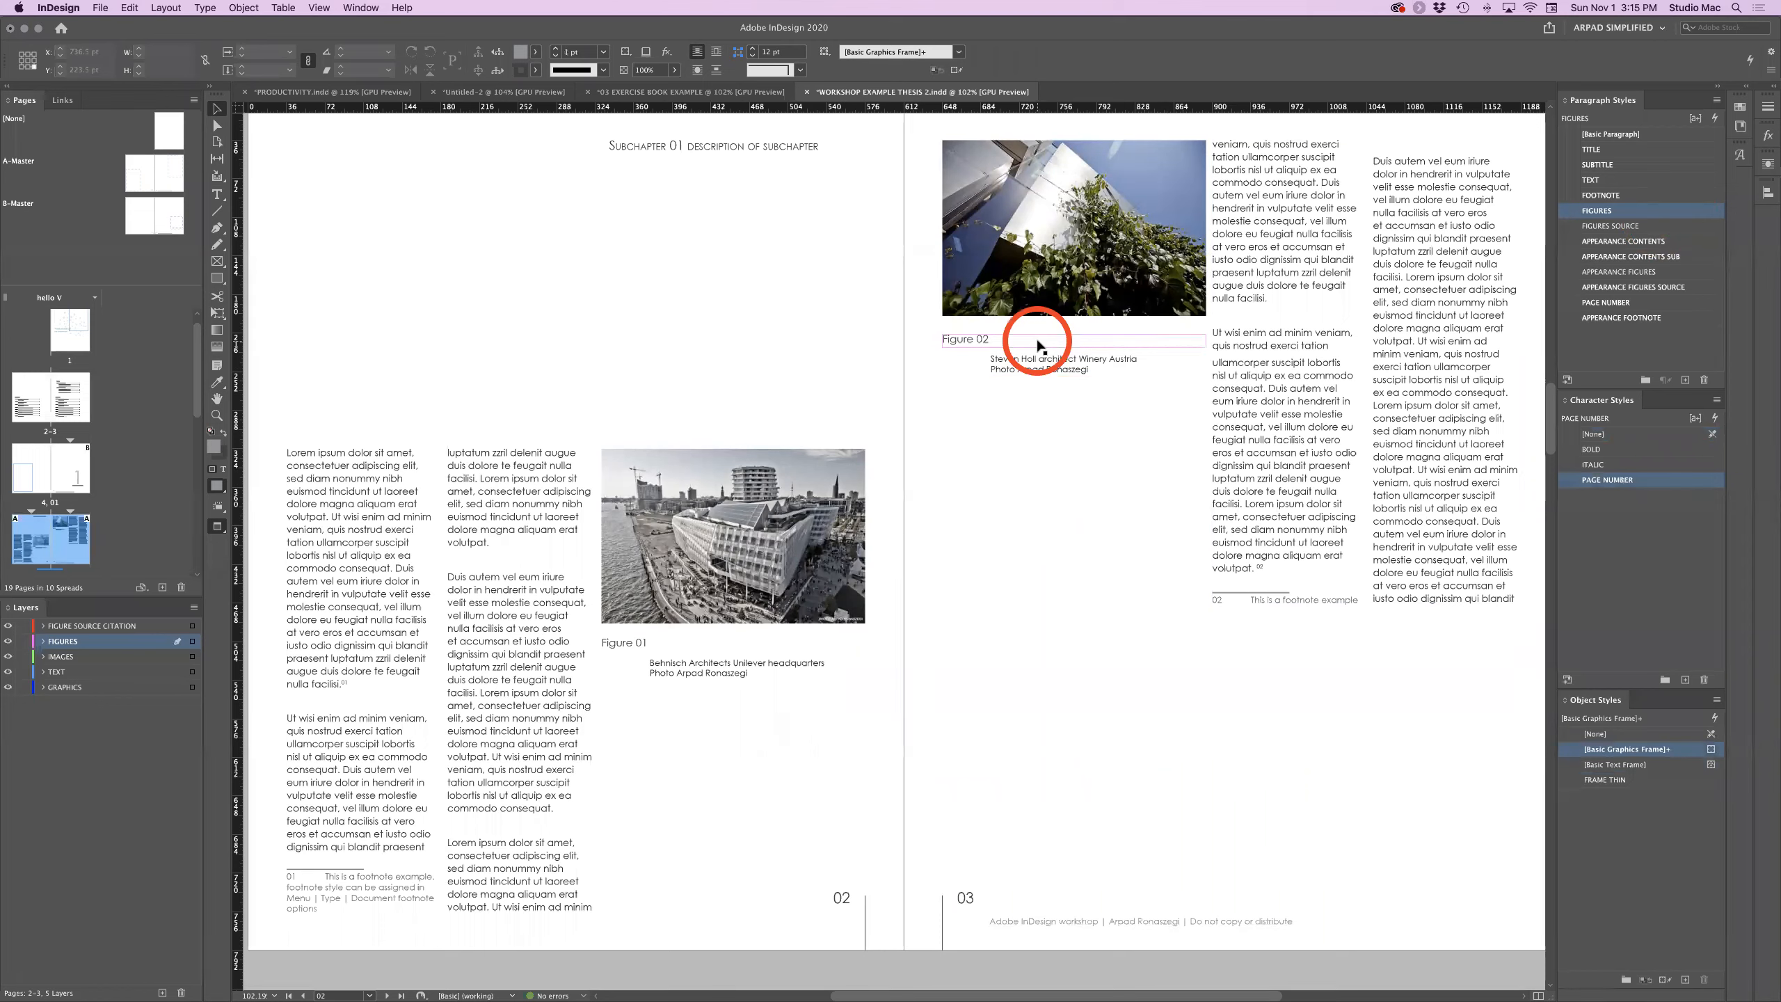
pyautogui.click(1039, 345)
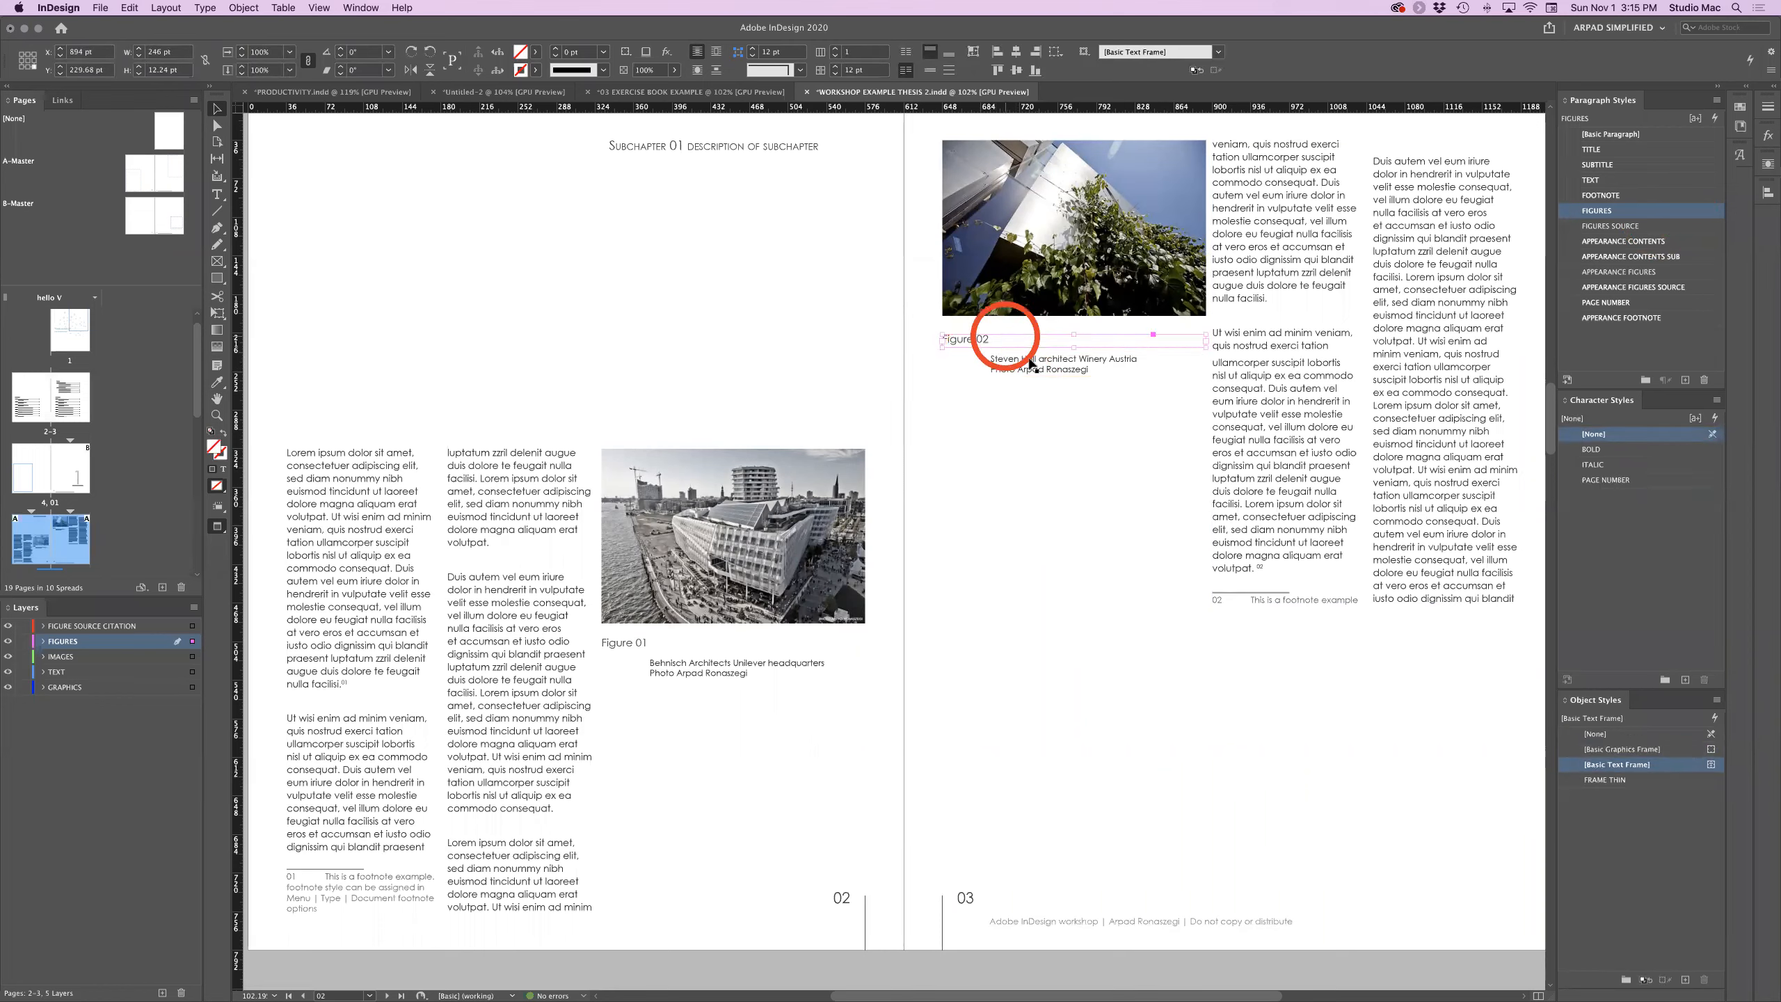
pyautogui.click(1076, 418)
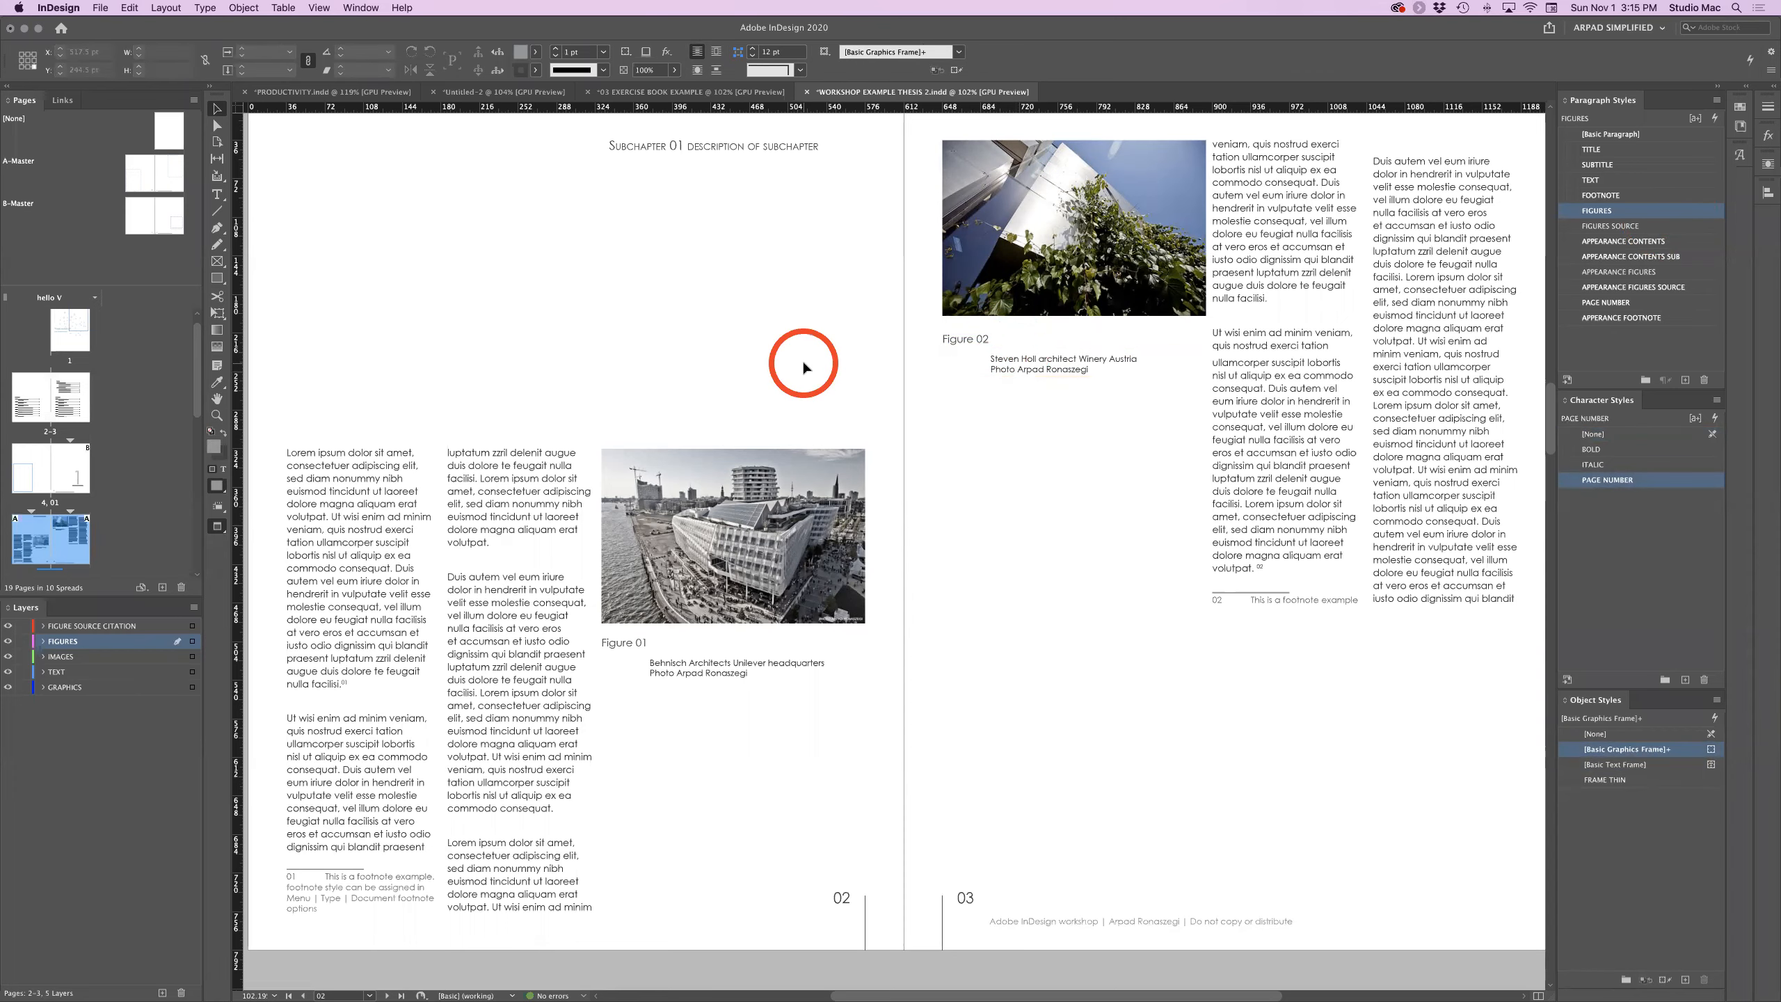
# Review the list of figures entries and page numbers against the pages that follow.
pyautogui.scroll(-10, 801, 358)
pyautogui.scroll(10, 801, 359)
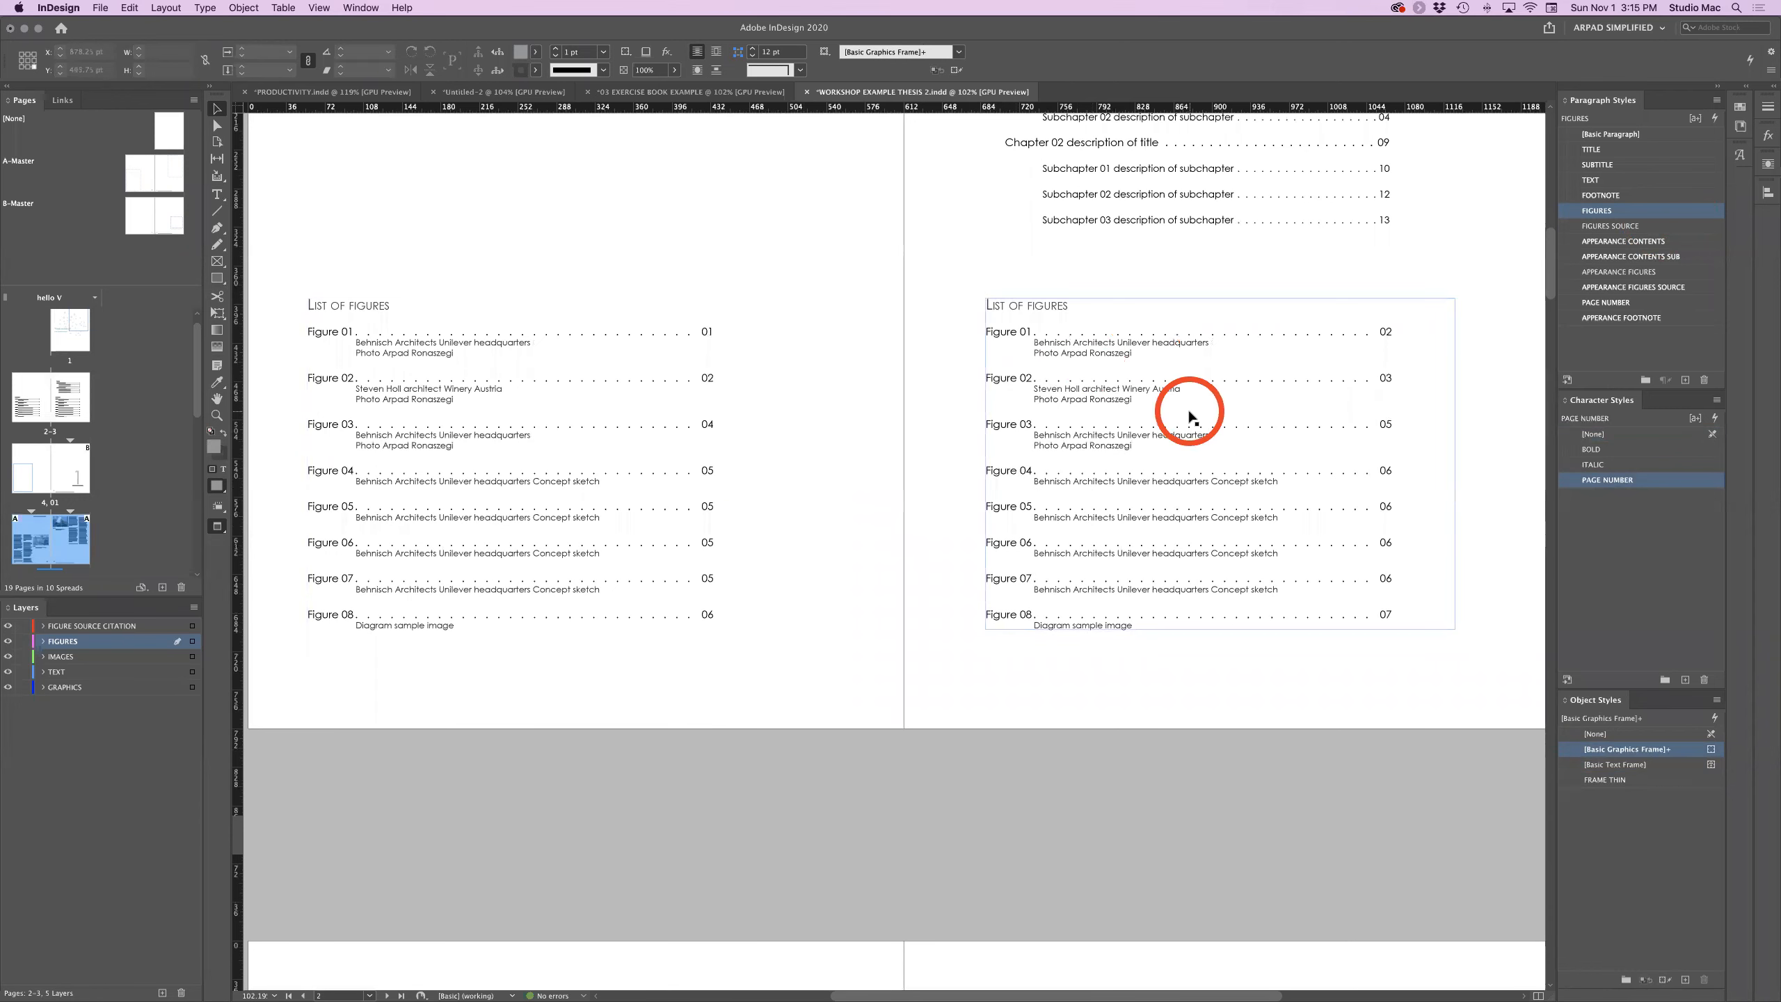
pyautogui.click(1110, 370)
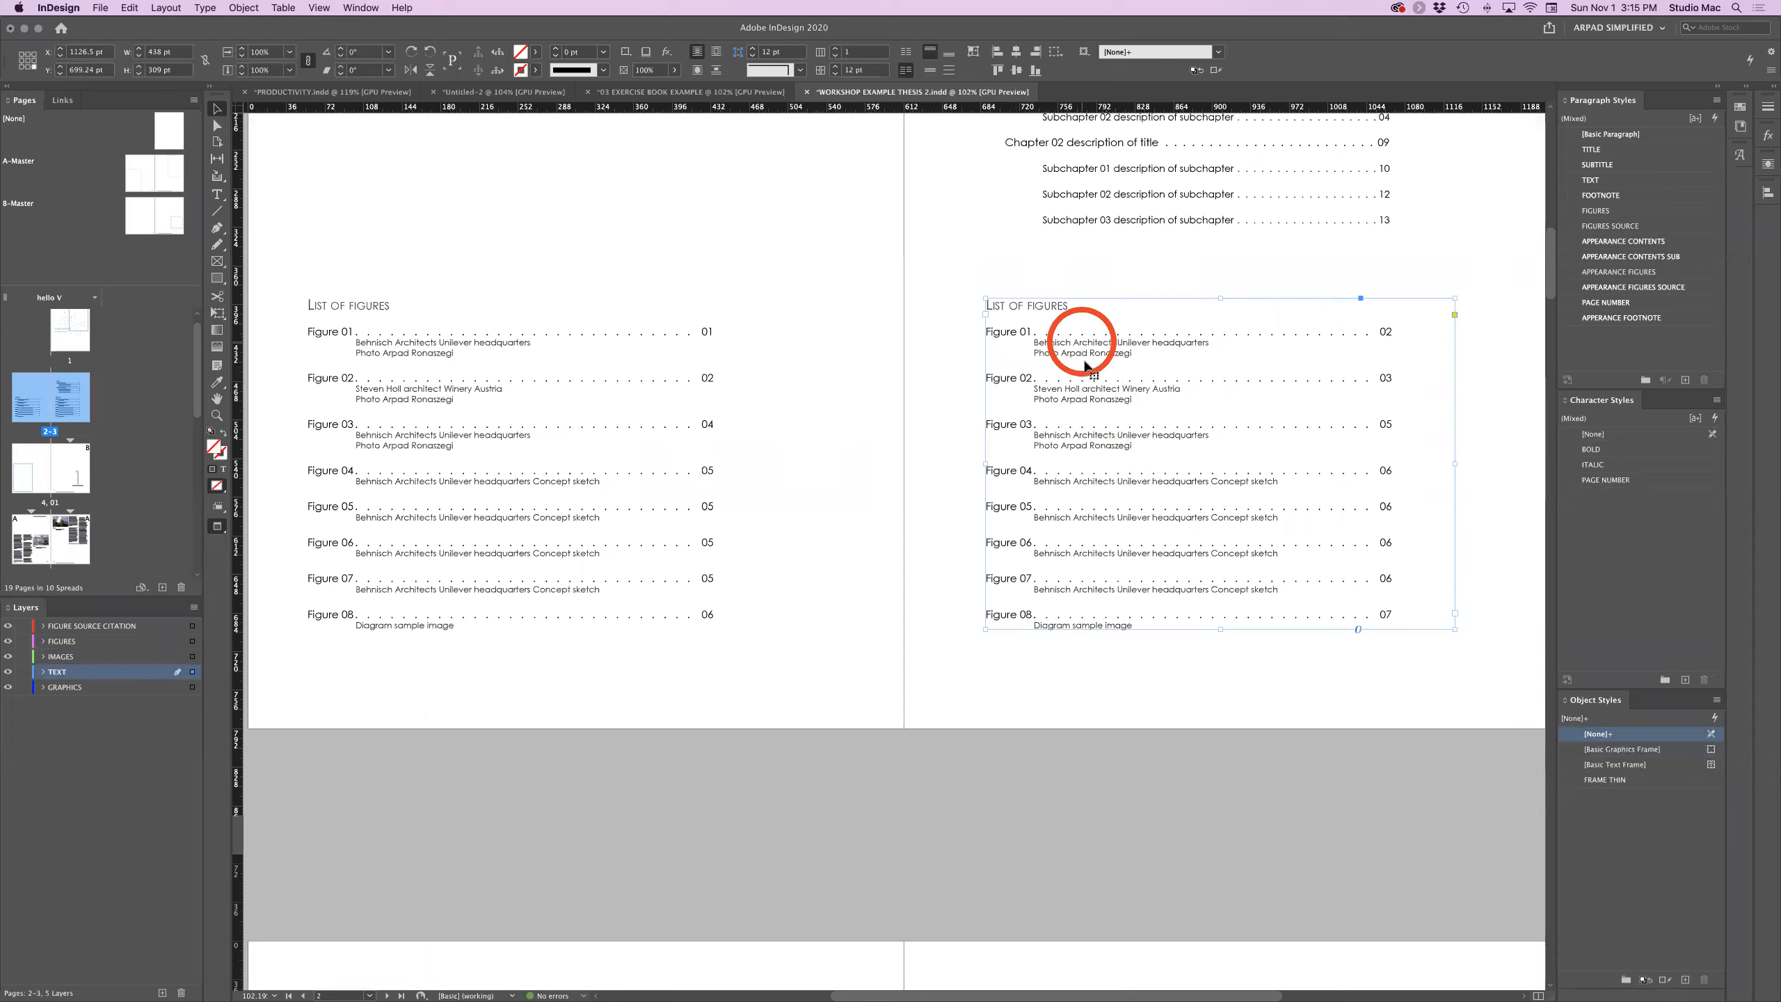
pyautogui.scroll(-2, 1083, 364)
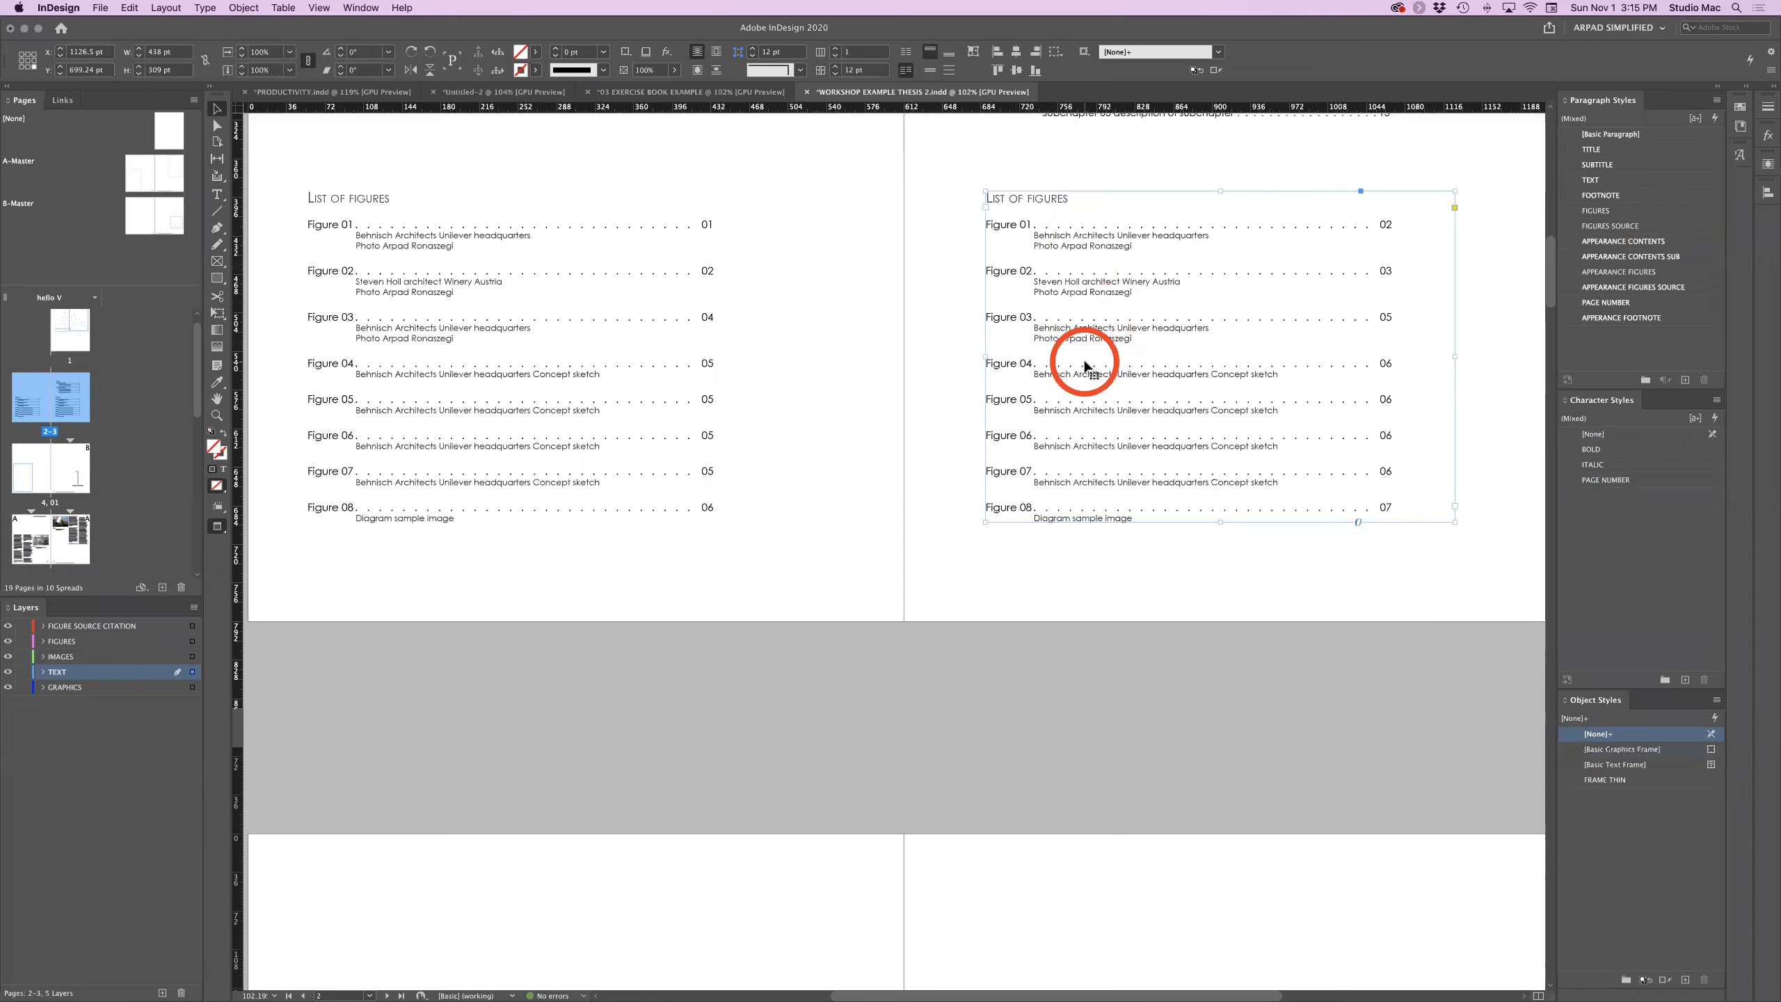
pyautogui.scroll(-3, 1084, 365)
pyautogui.scroll(-20, 1083, 364)
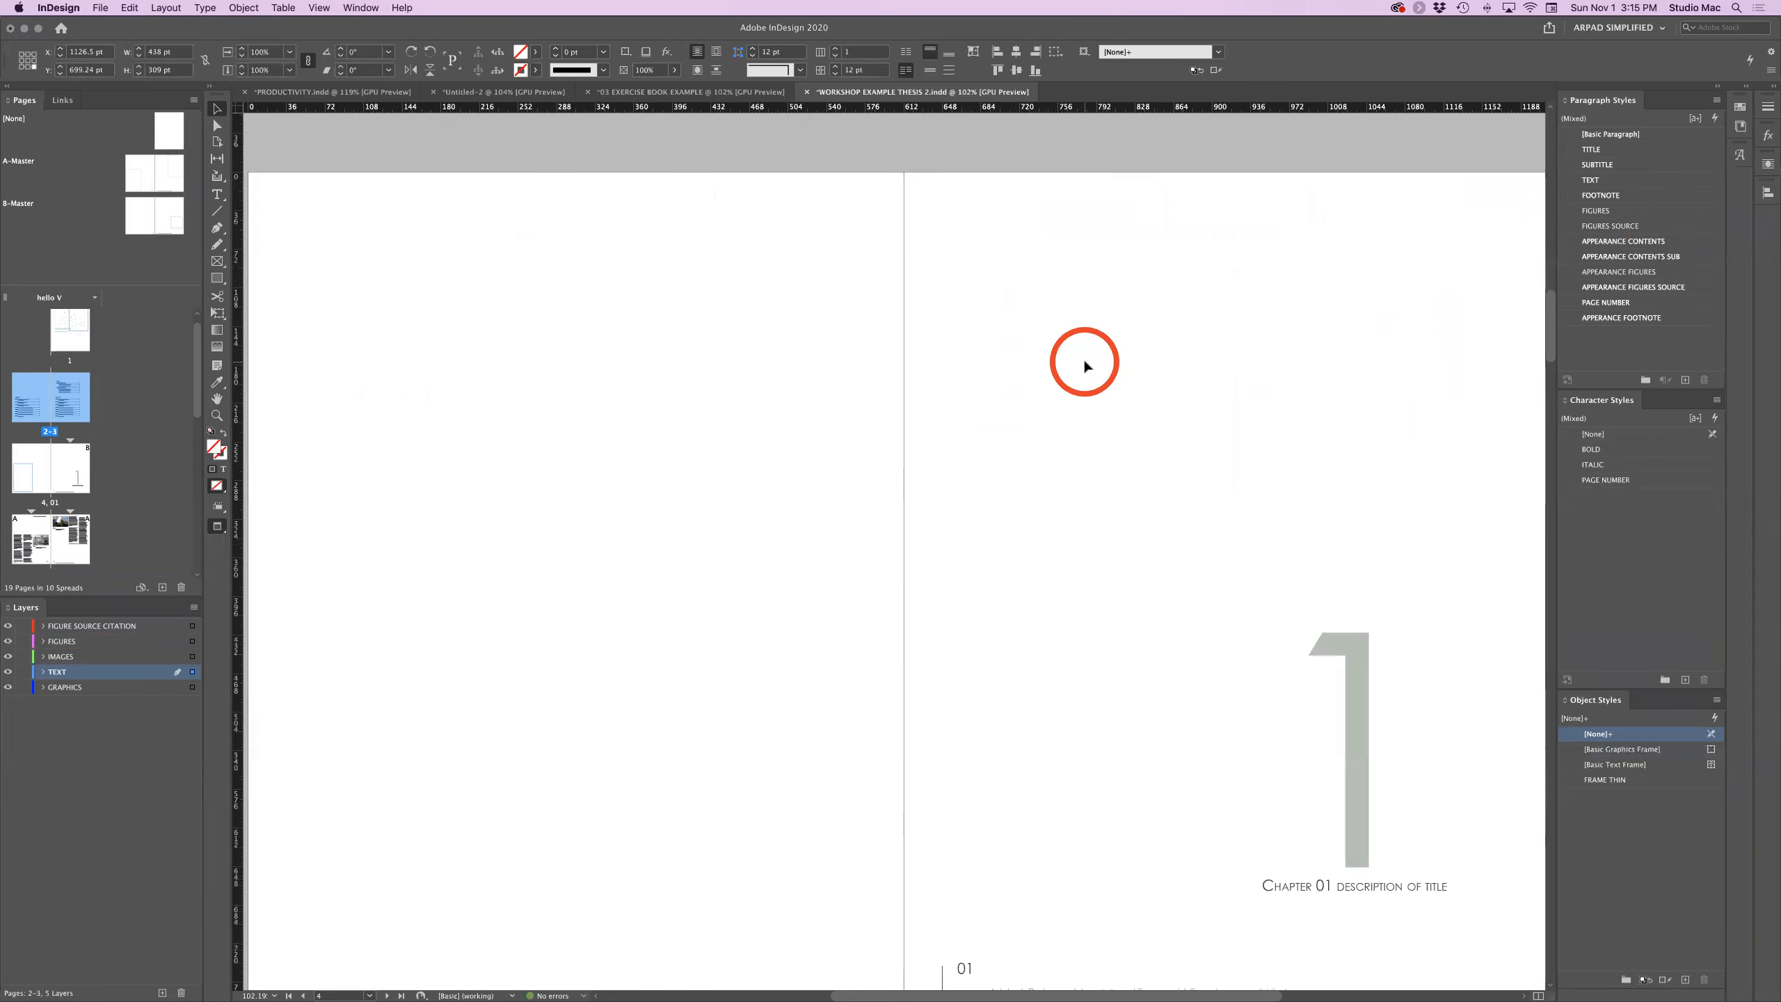
pyautogui.scroll(20, 1083, 364)
pyautogui.scroll(3, 1084, 363)
pyautogui.scroll(-9, 1084, 363)
pyautogui.scroll(1, 1083, 363)
pyautogui.scroll(-20, 1084, 363)
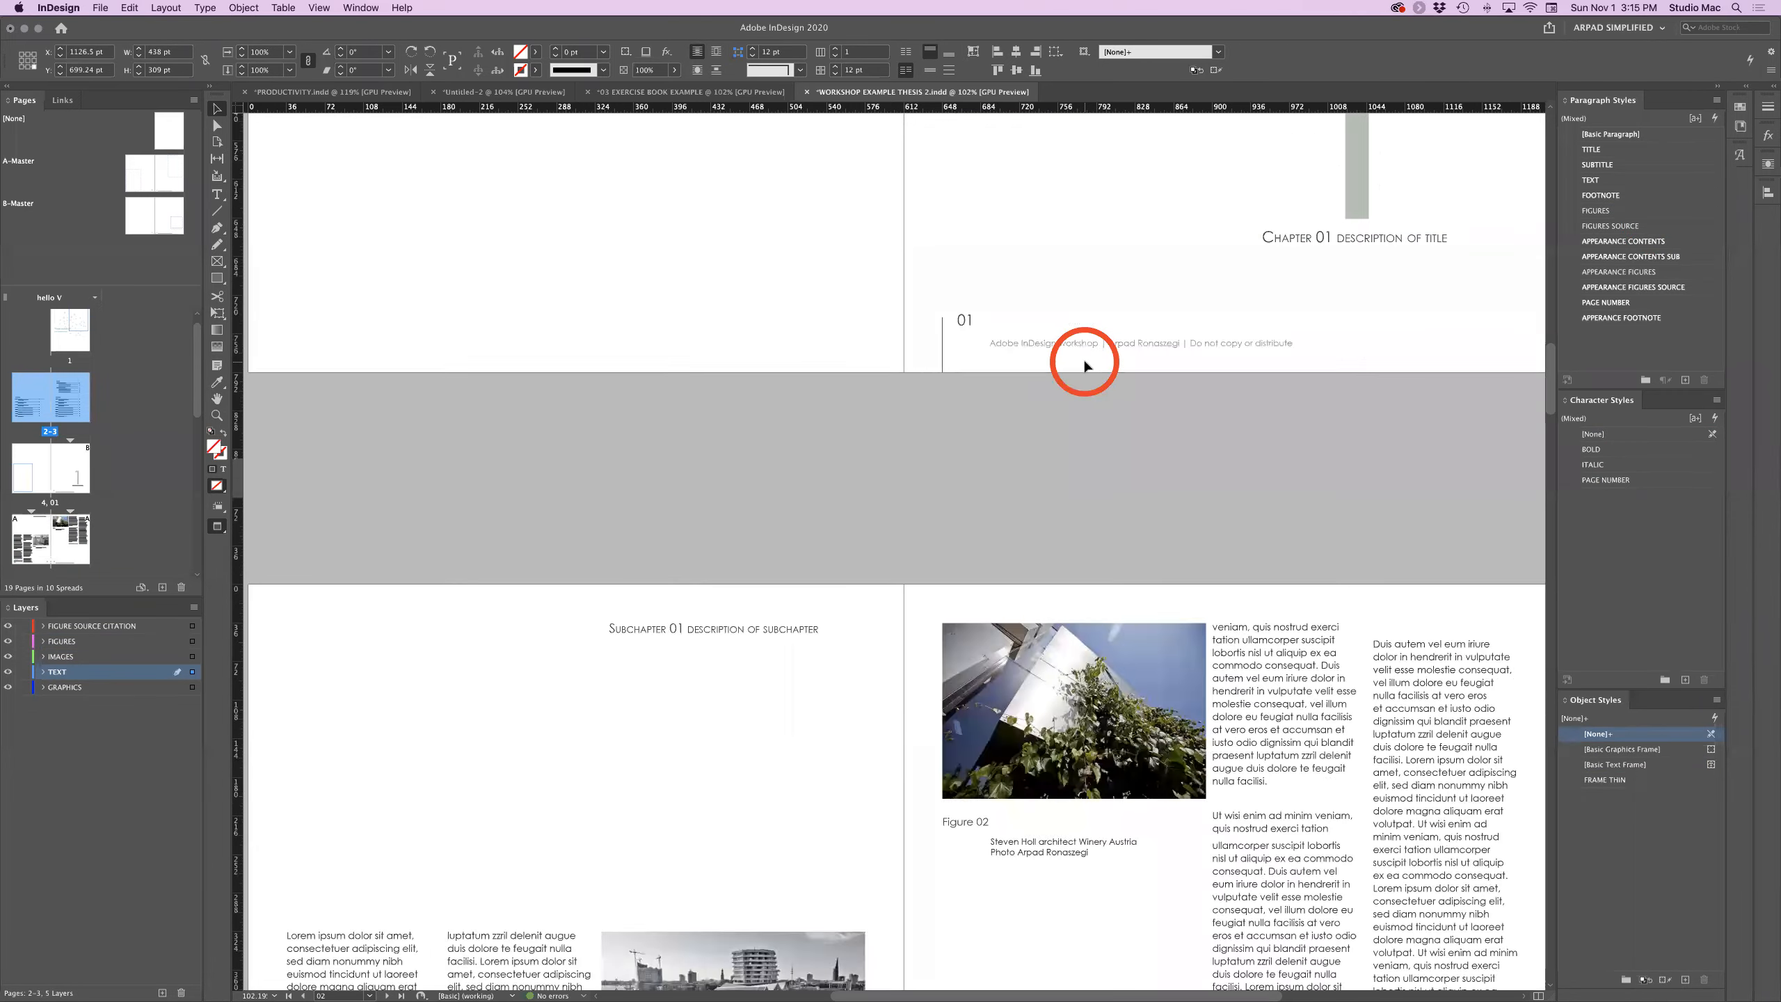
# Move the Figure 02 image with its caption and source text down page 03 to a Y position of about 684 pt.
pyautogui.scroll(5, 1084, 362)
pyautogui.moveTo(930, 255); pyautogui.dragTo(1119, 512)
pyautogui.scroll(-5, 1122, 515)
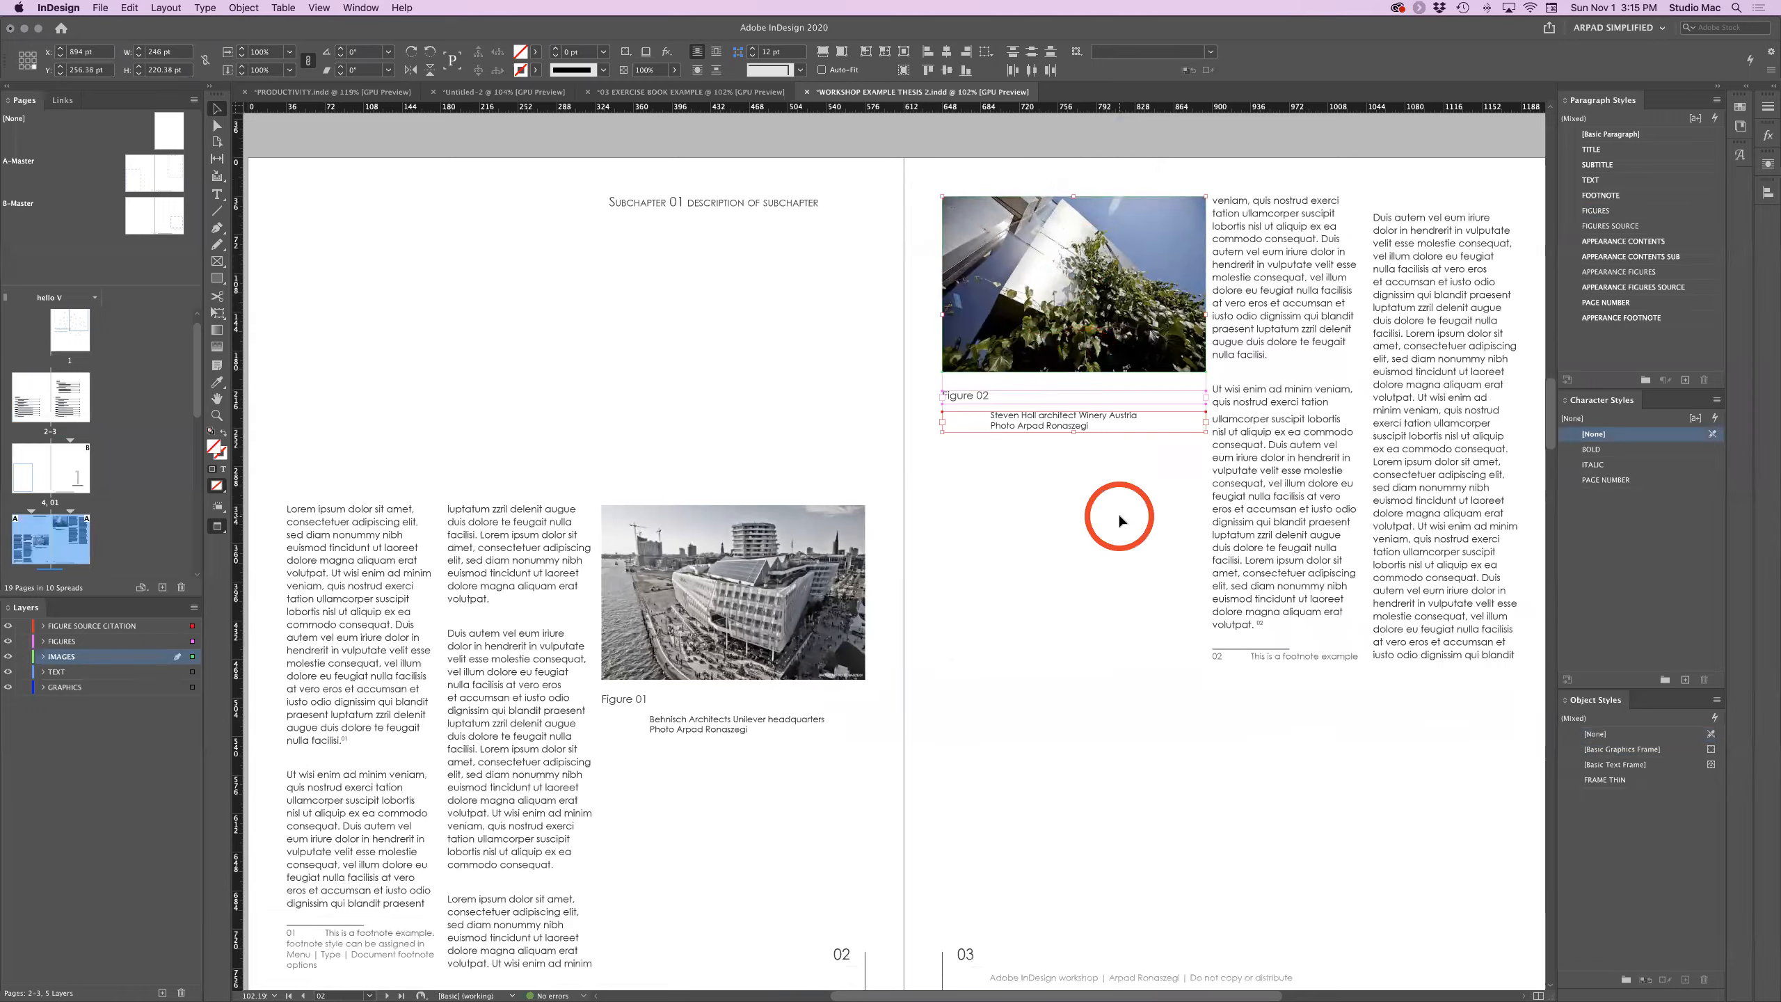
pyautogui.moveTo(1009, 149); pyautogui.dragTo(1021, 605)
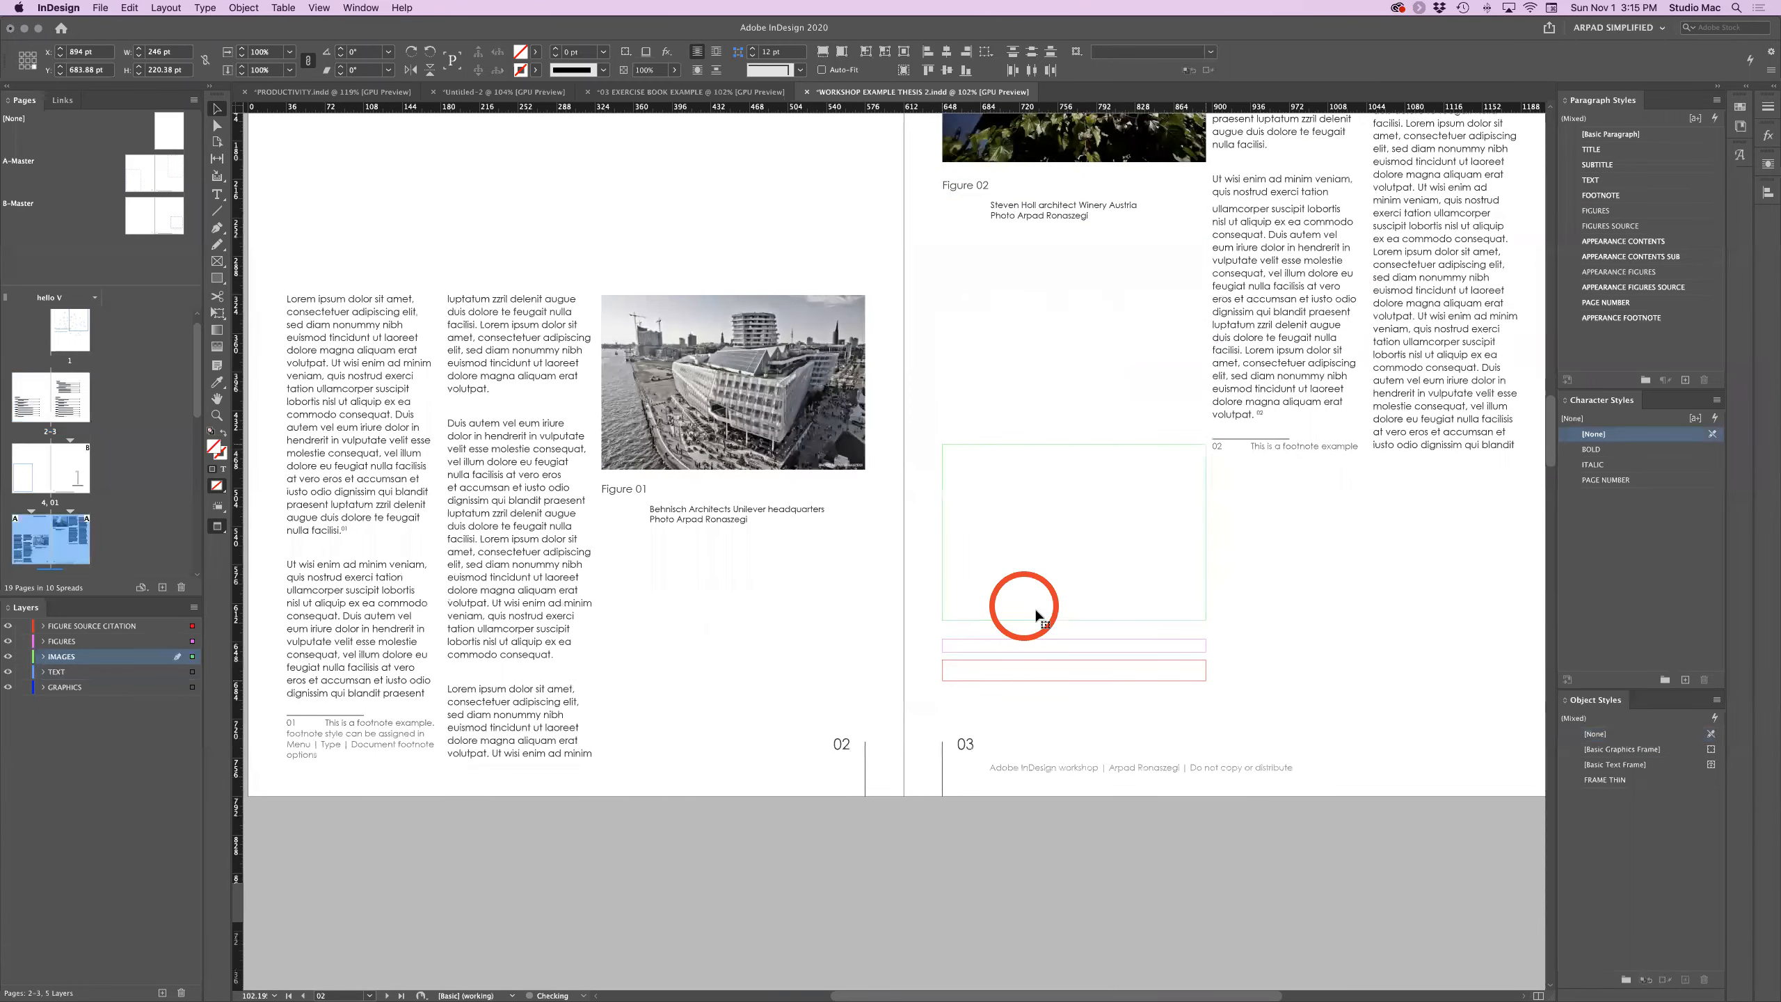
pyautogui.click(1032, 363)
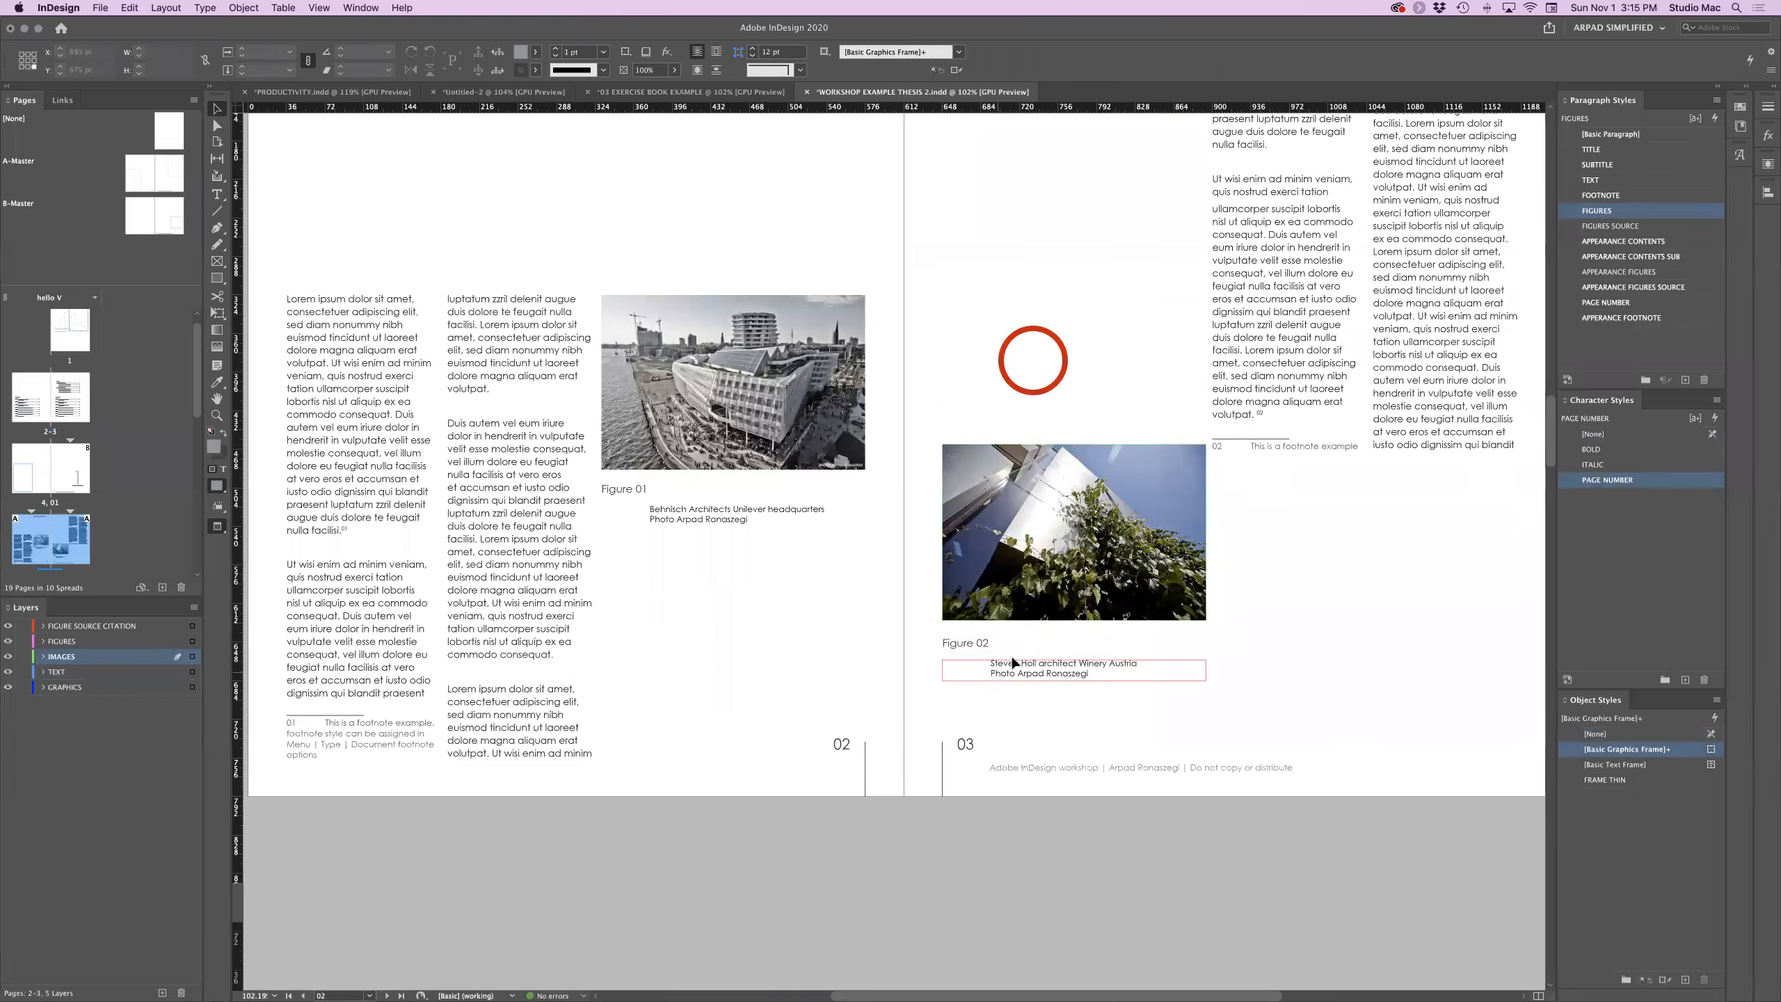
# Copy the Figure 08 image with its caption and source text from page 07 and paste it in place on page 11.
pyautogui.scroll(-20, 1034, 645)
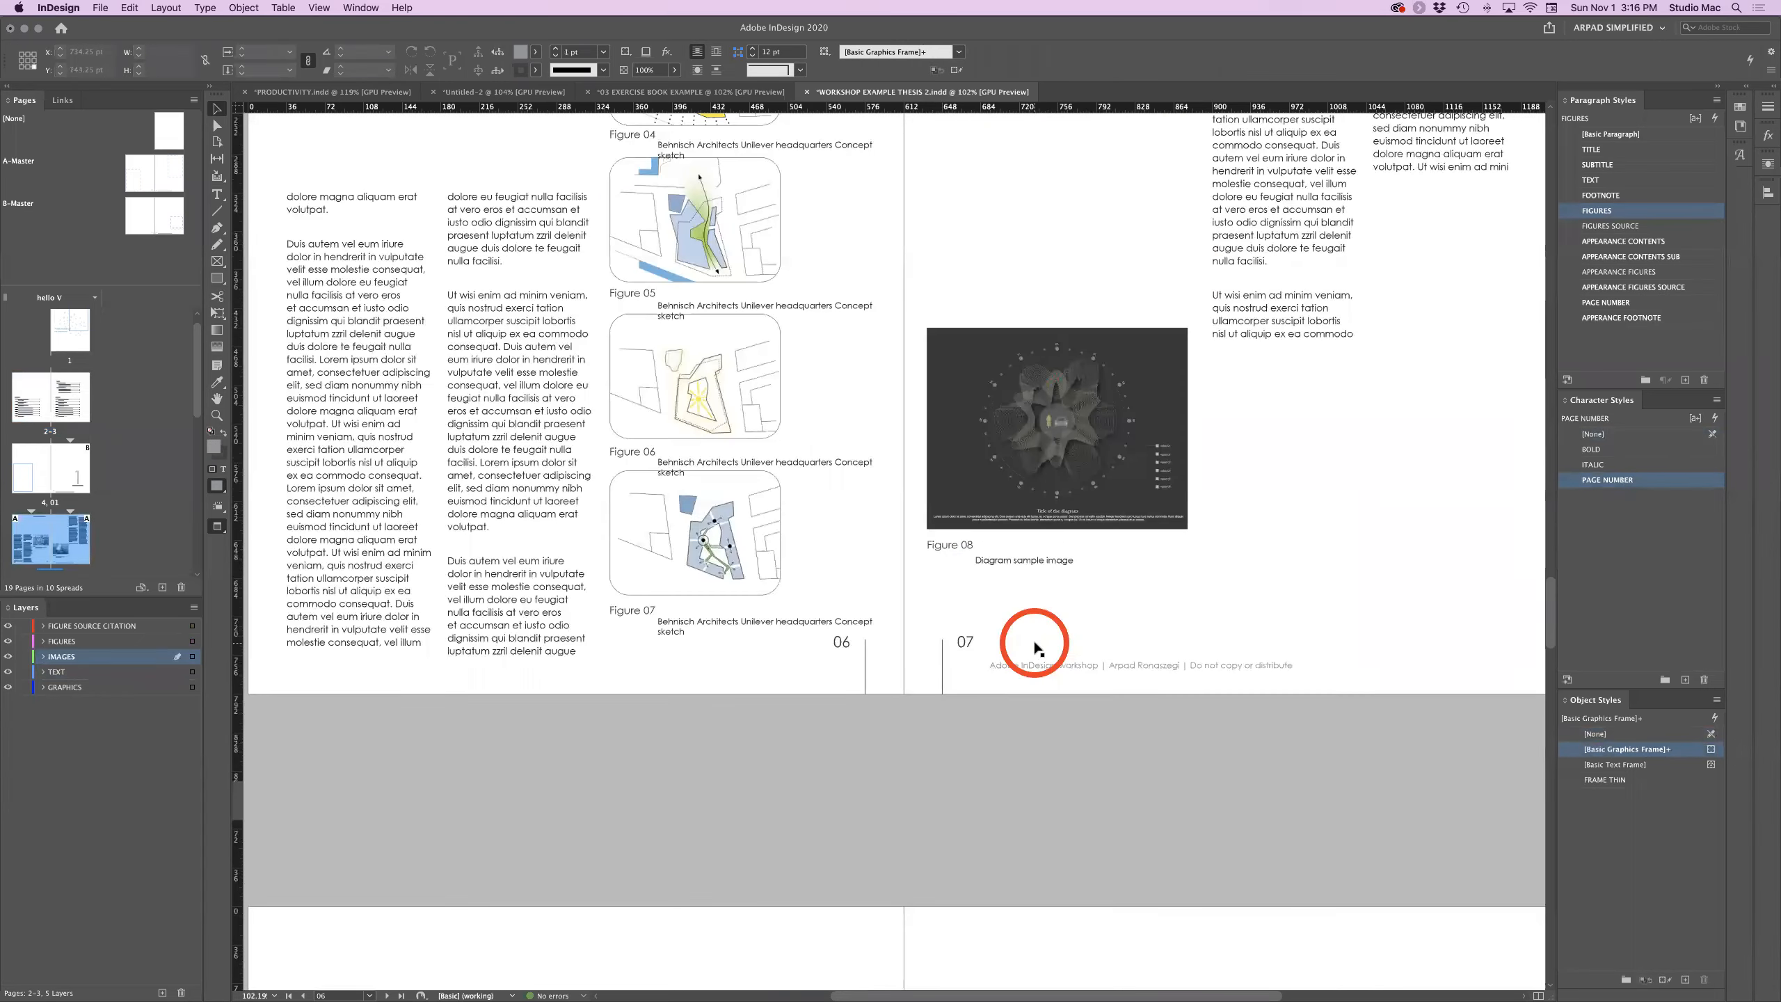
pyautogui.scroll(10, 1034, 645)
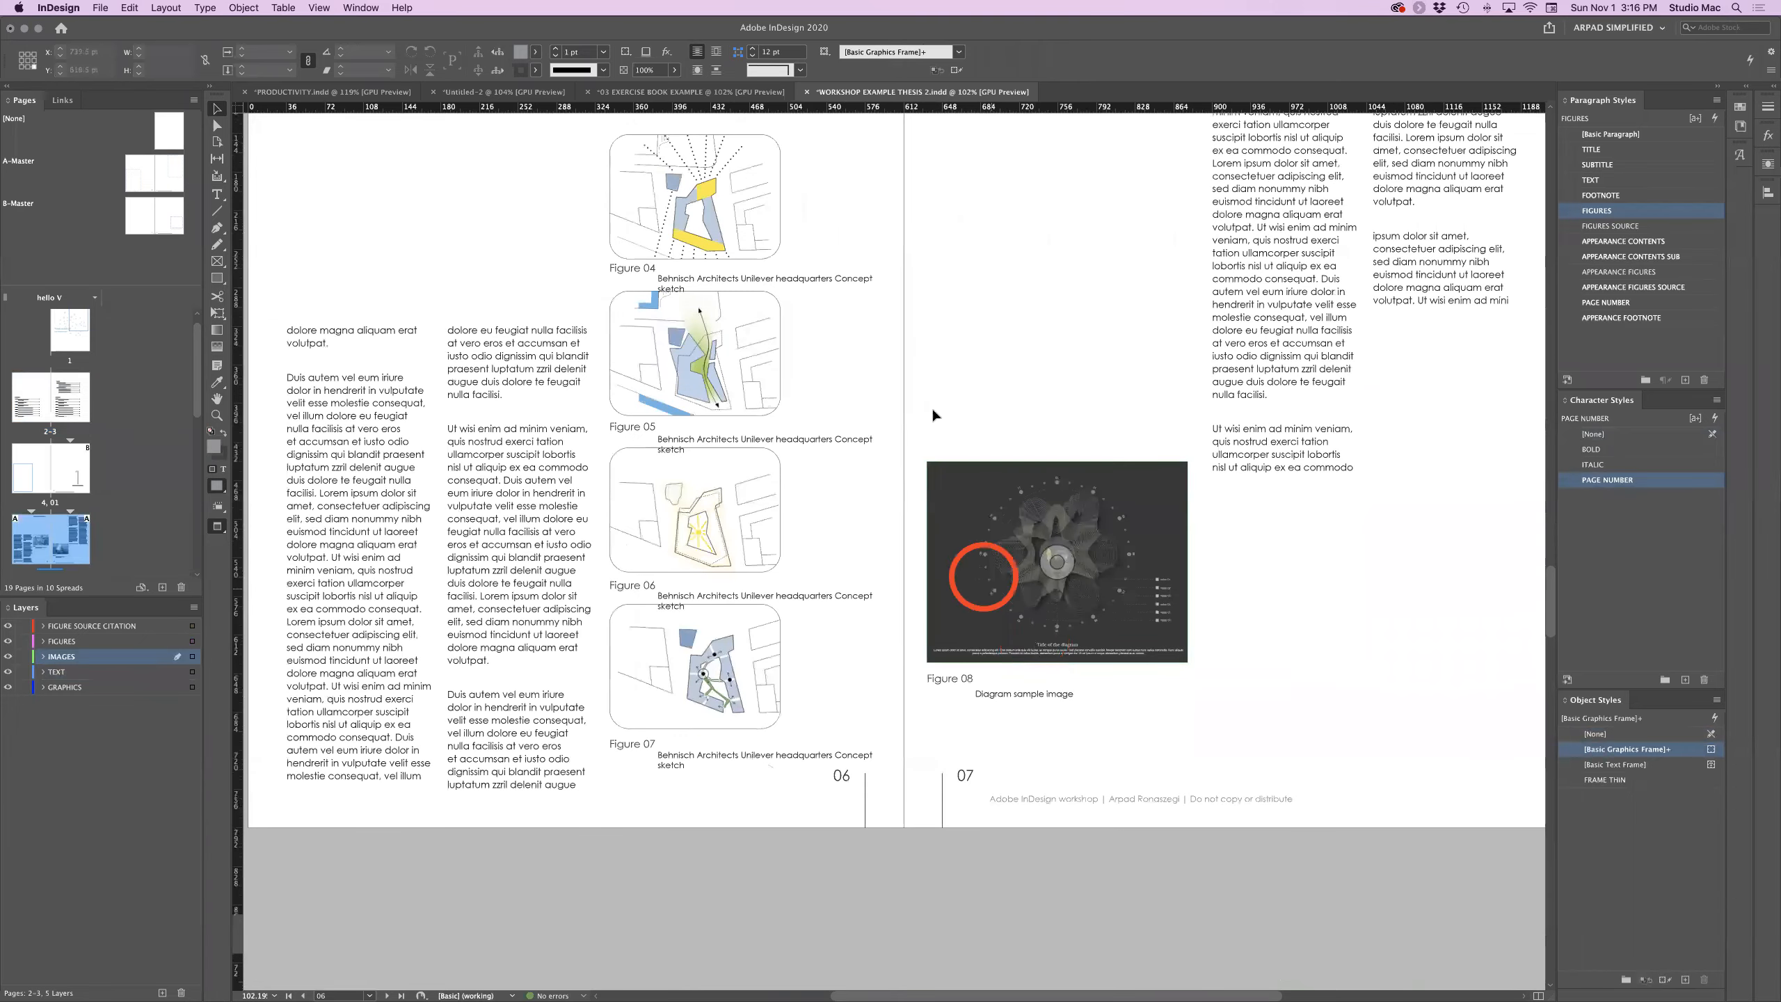
pyautogui.click(928, 417)
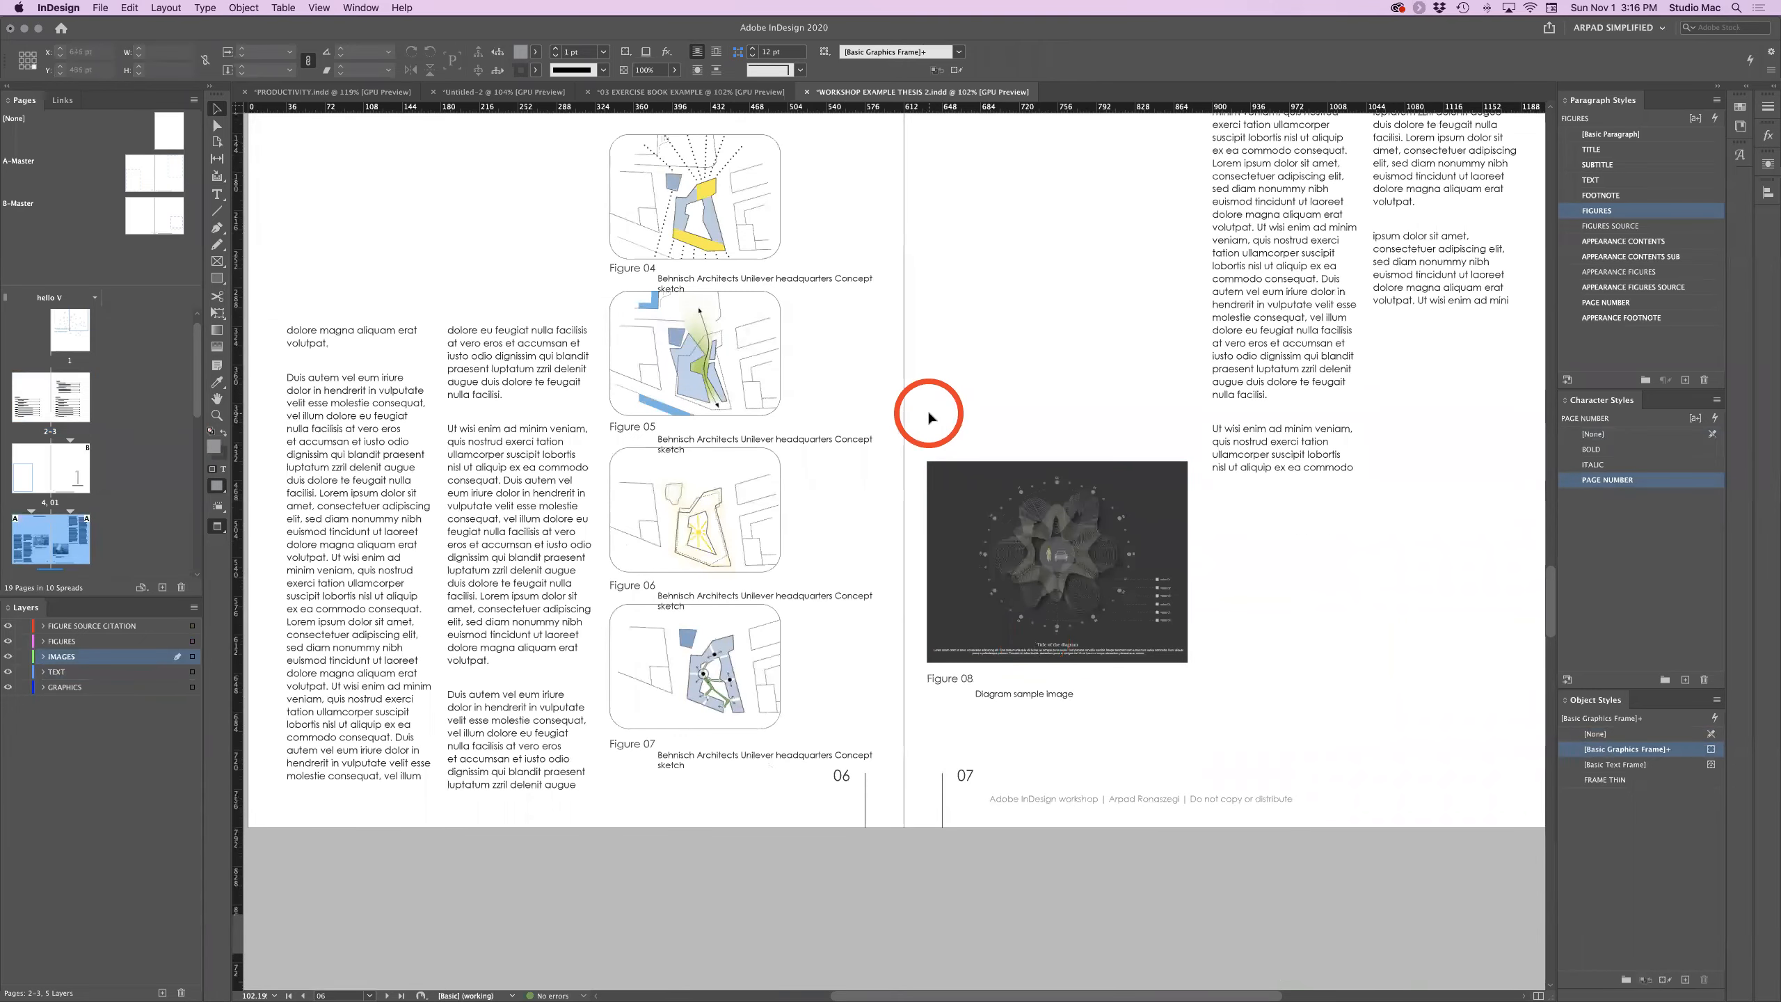
pyautogui.click(928, 413)
pyautogui.moveTo(930, 414); pyautogui.dragTo(1092, 725)
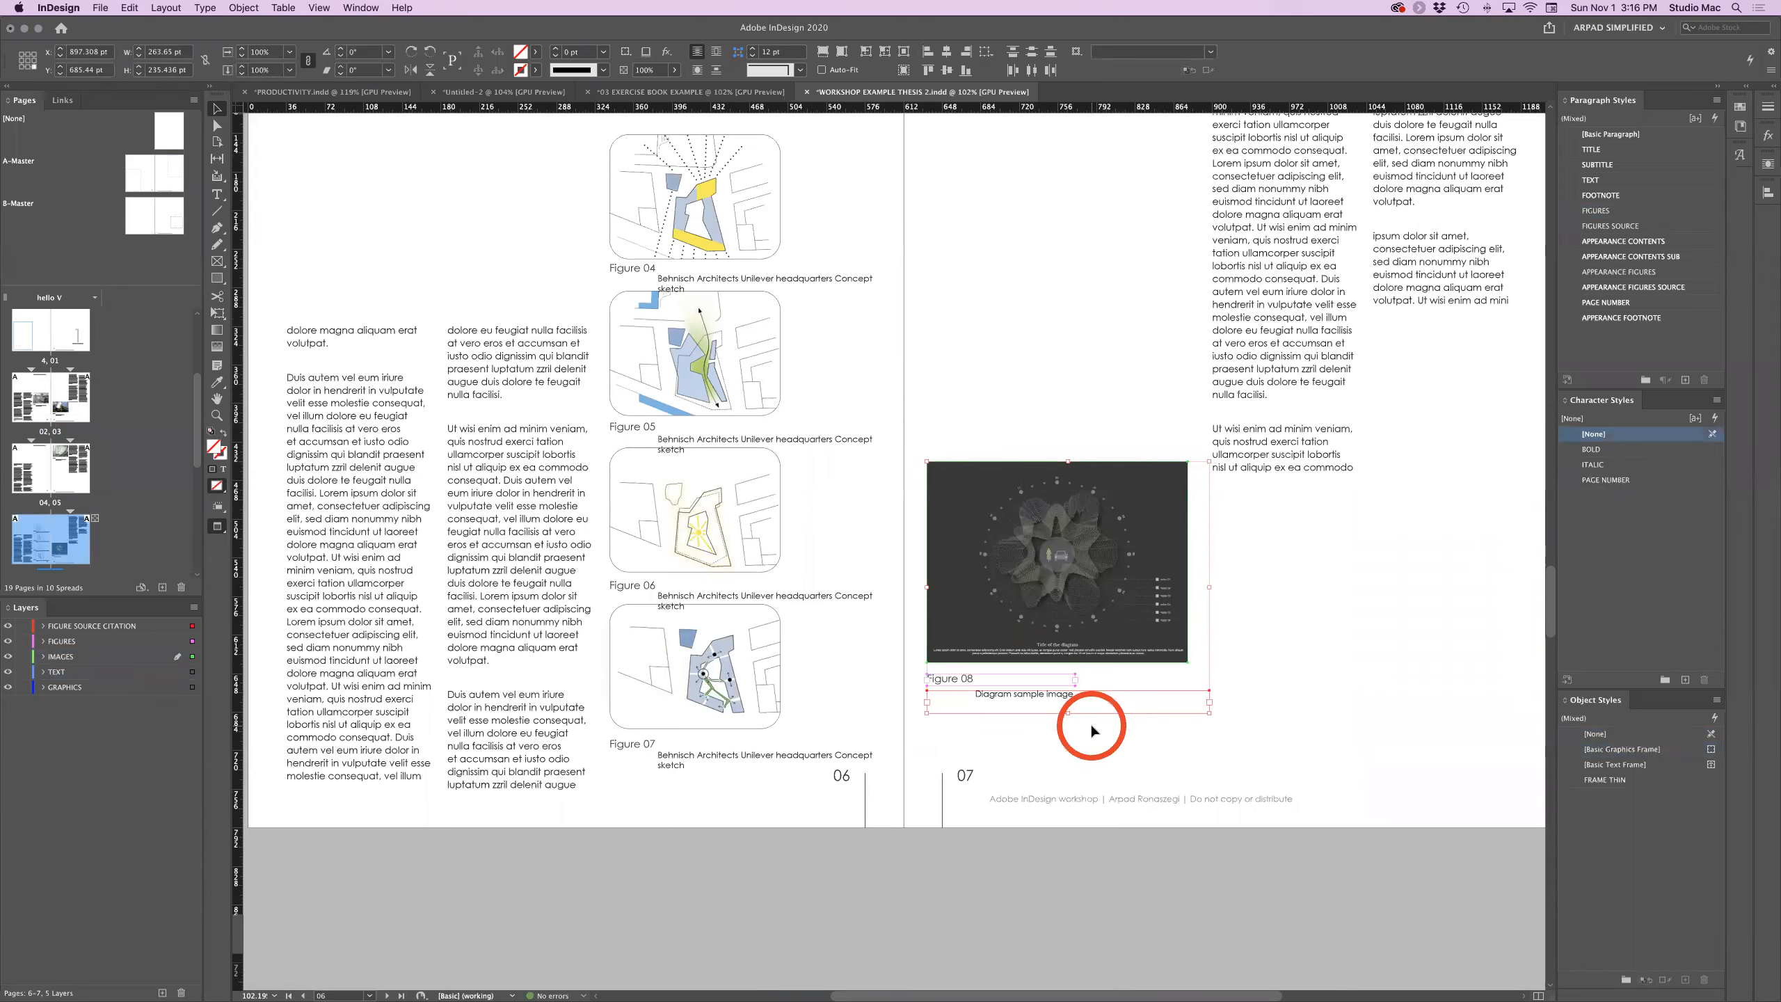
pyautogui.click(1091, 728)
pyautogui.scroll(-1, 1092, 733)
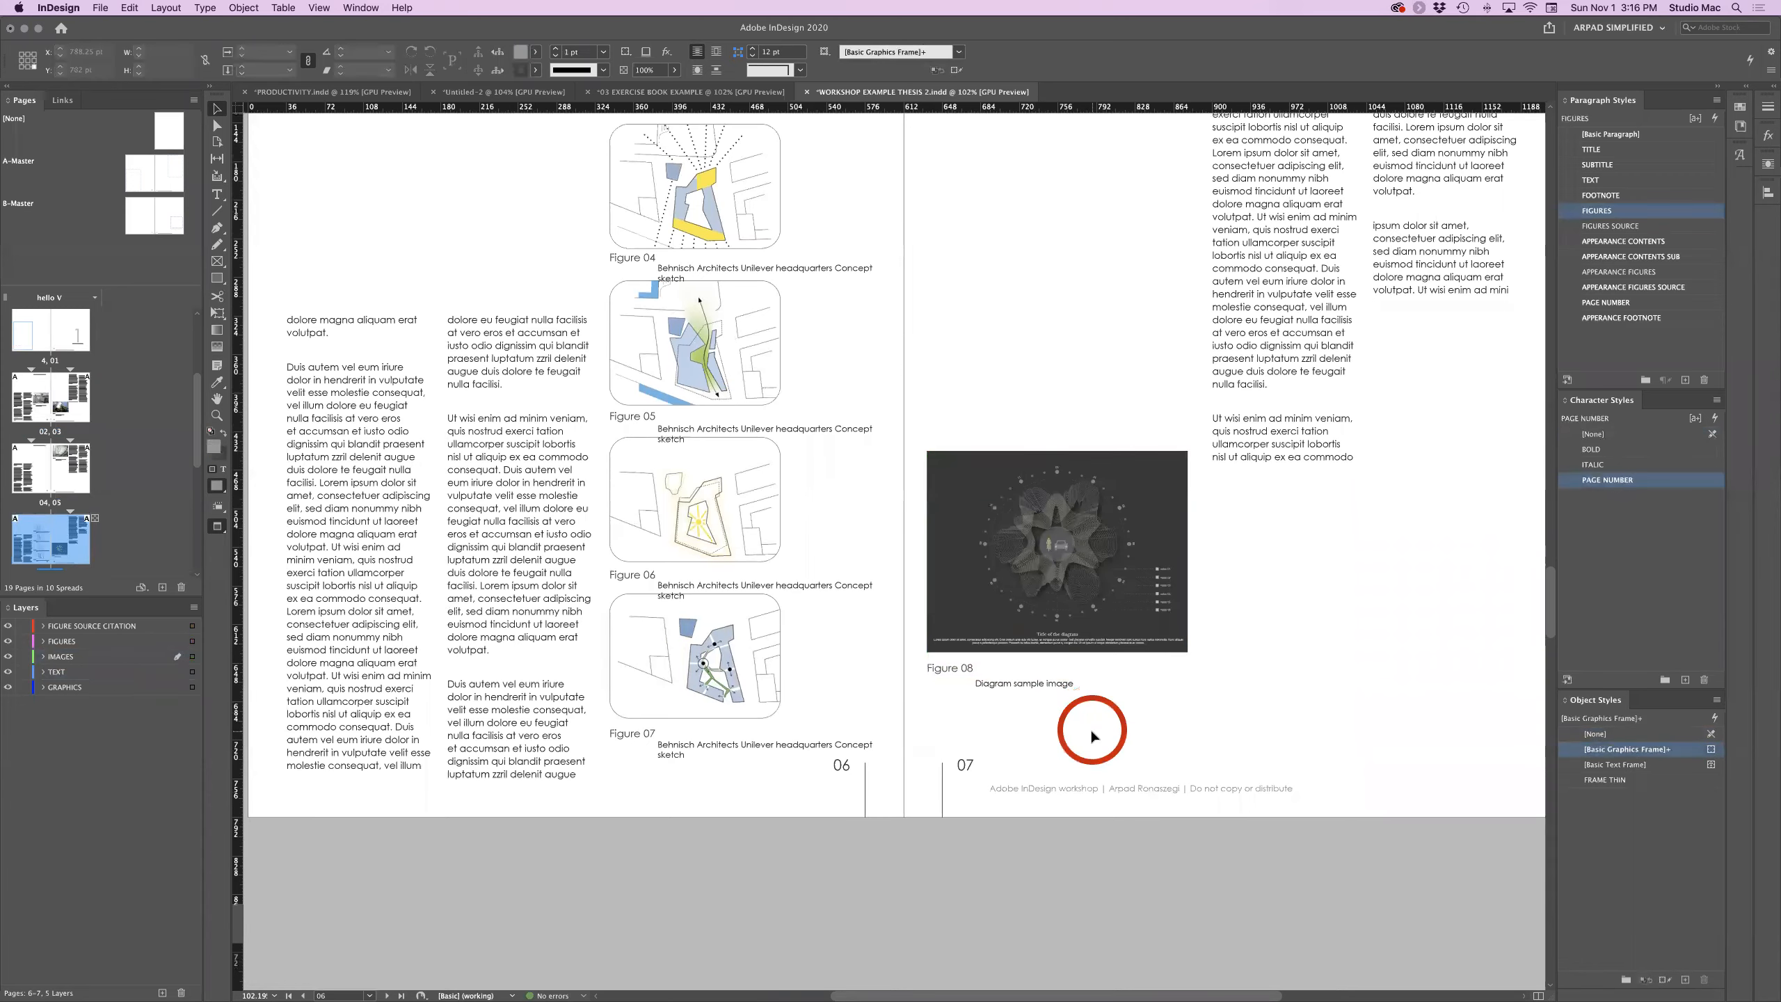
pyautogui.scroll(-20, 1092, 735)
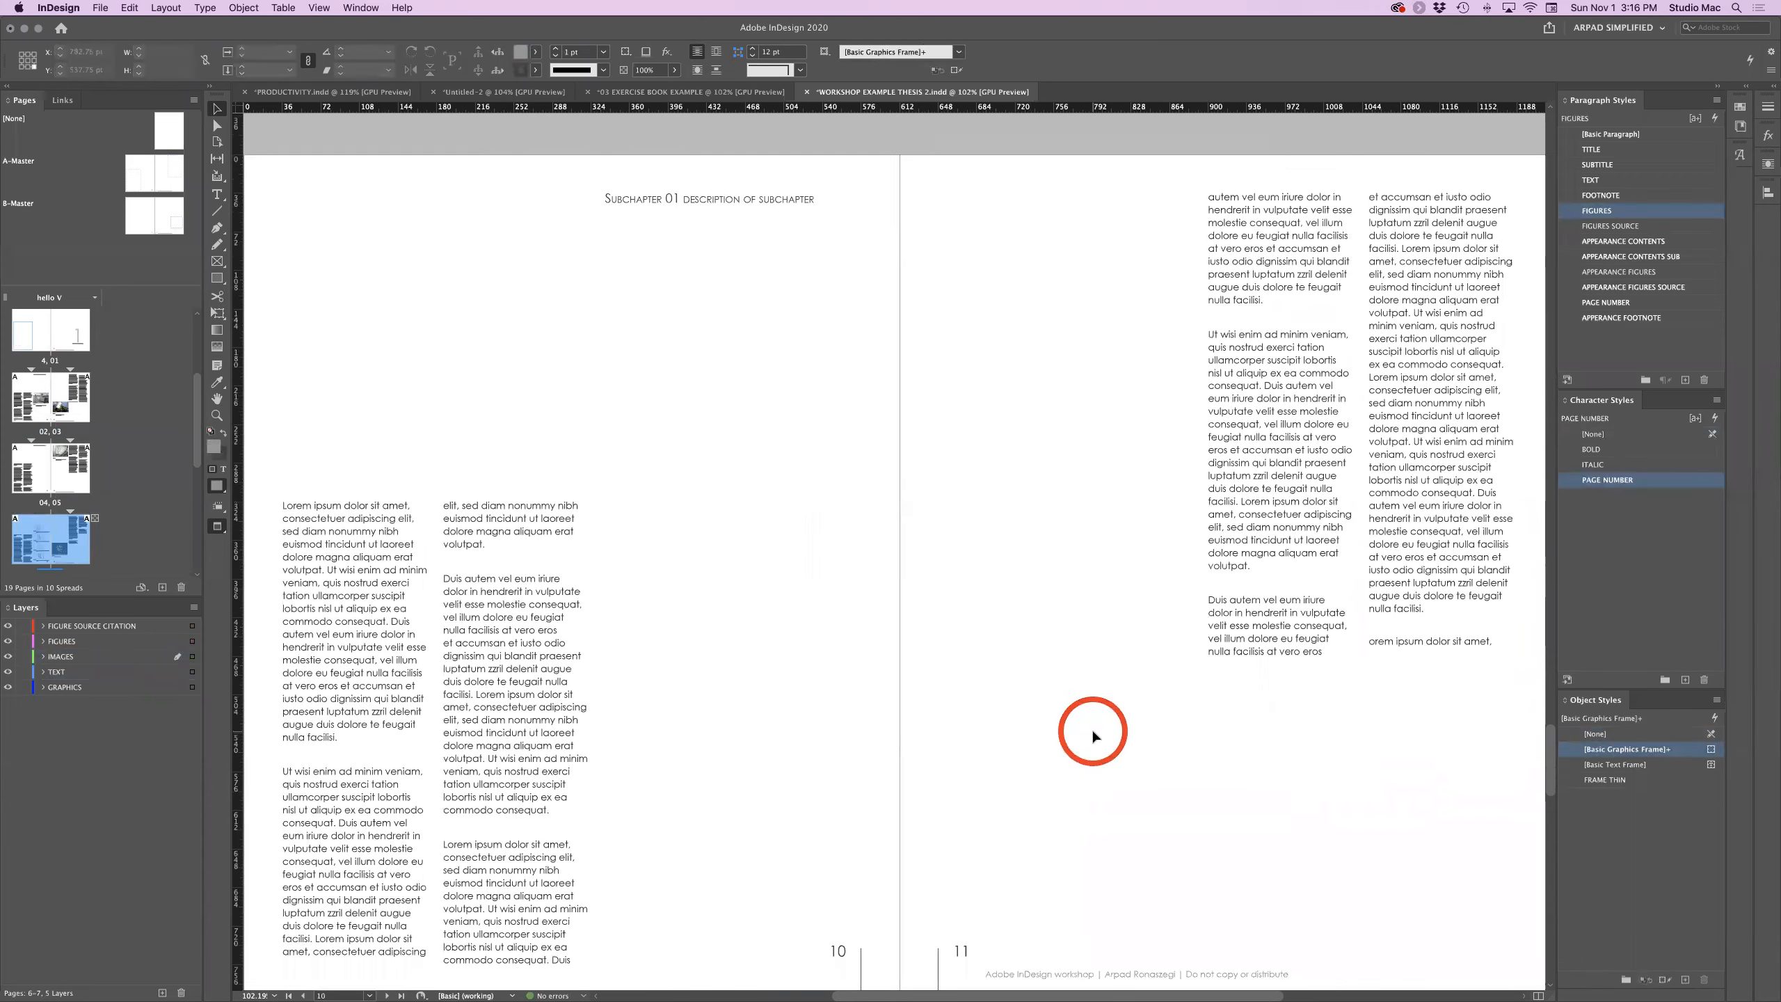
pyautogui.scroll(-5, 1094, 735)
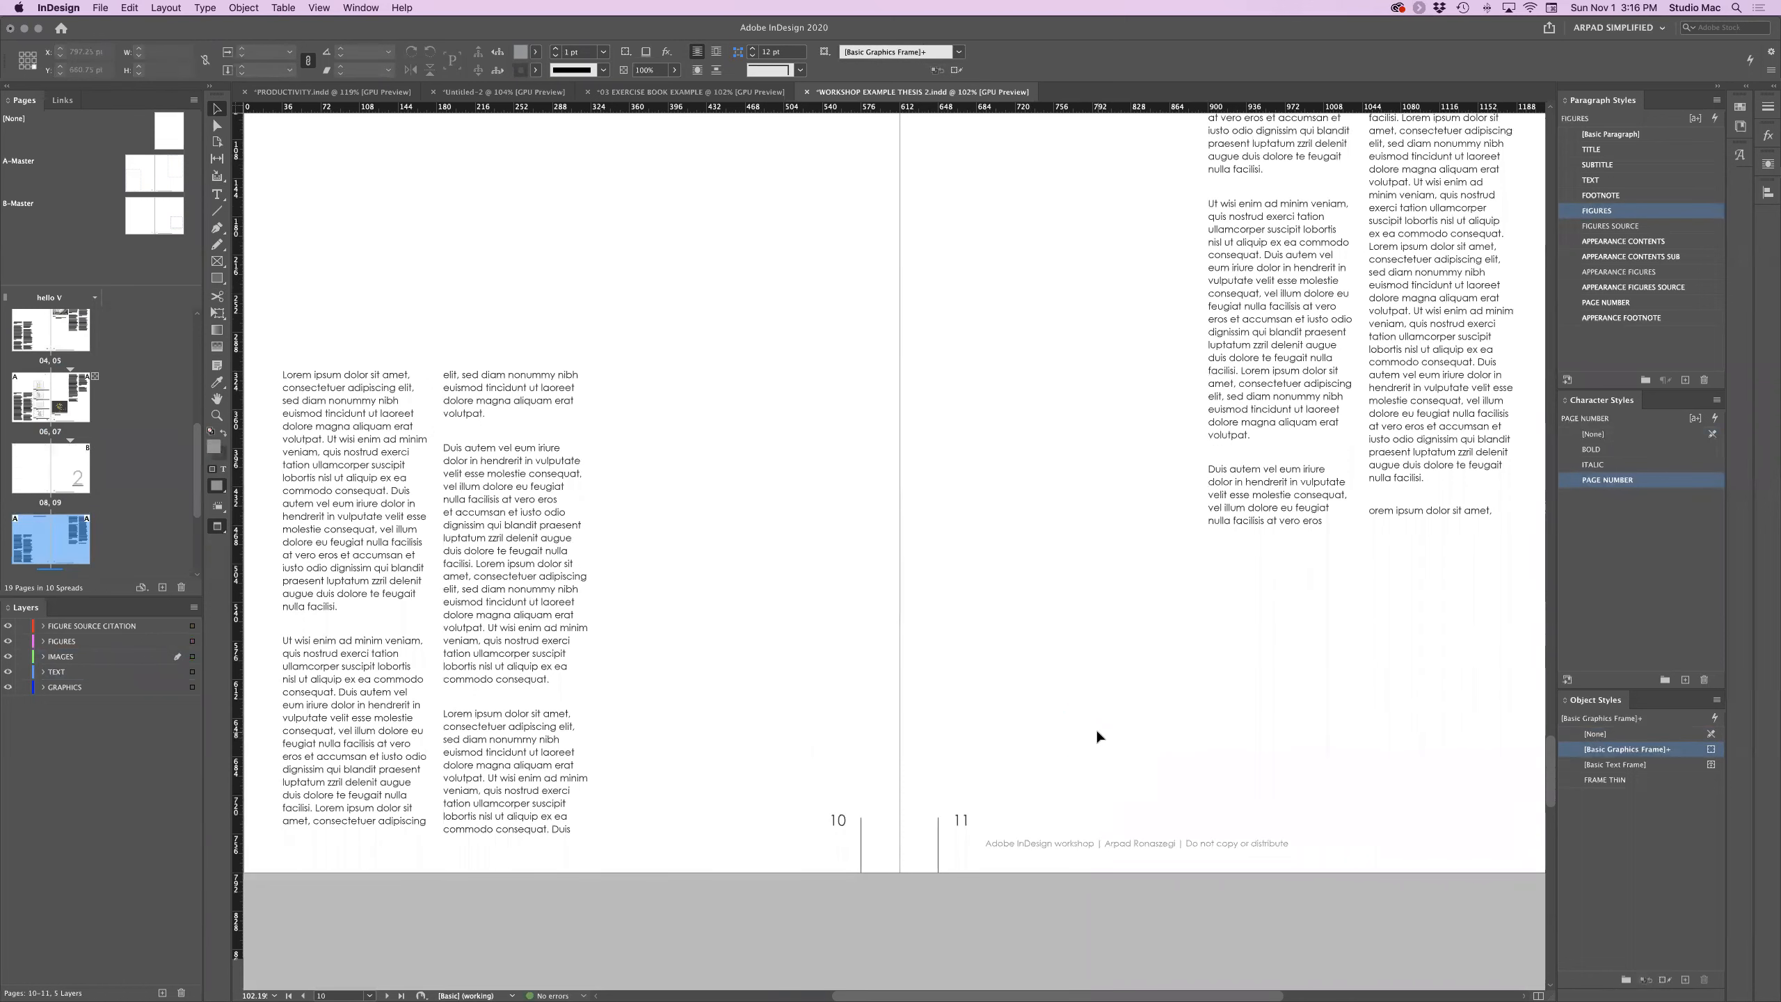
pyautogui.press('super+alt+shift+v')
# Renumber the pasted caption on page 11 as Figure 09 and change its source text to "Diagram sample image 2".
pyautogui.doubleClick(985, 718)
pyautogui.press('BackSpace')
pyautogui.write('9')
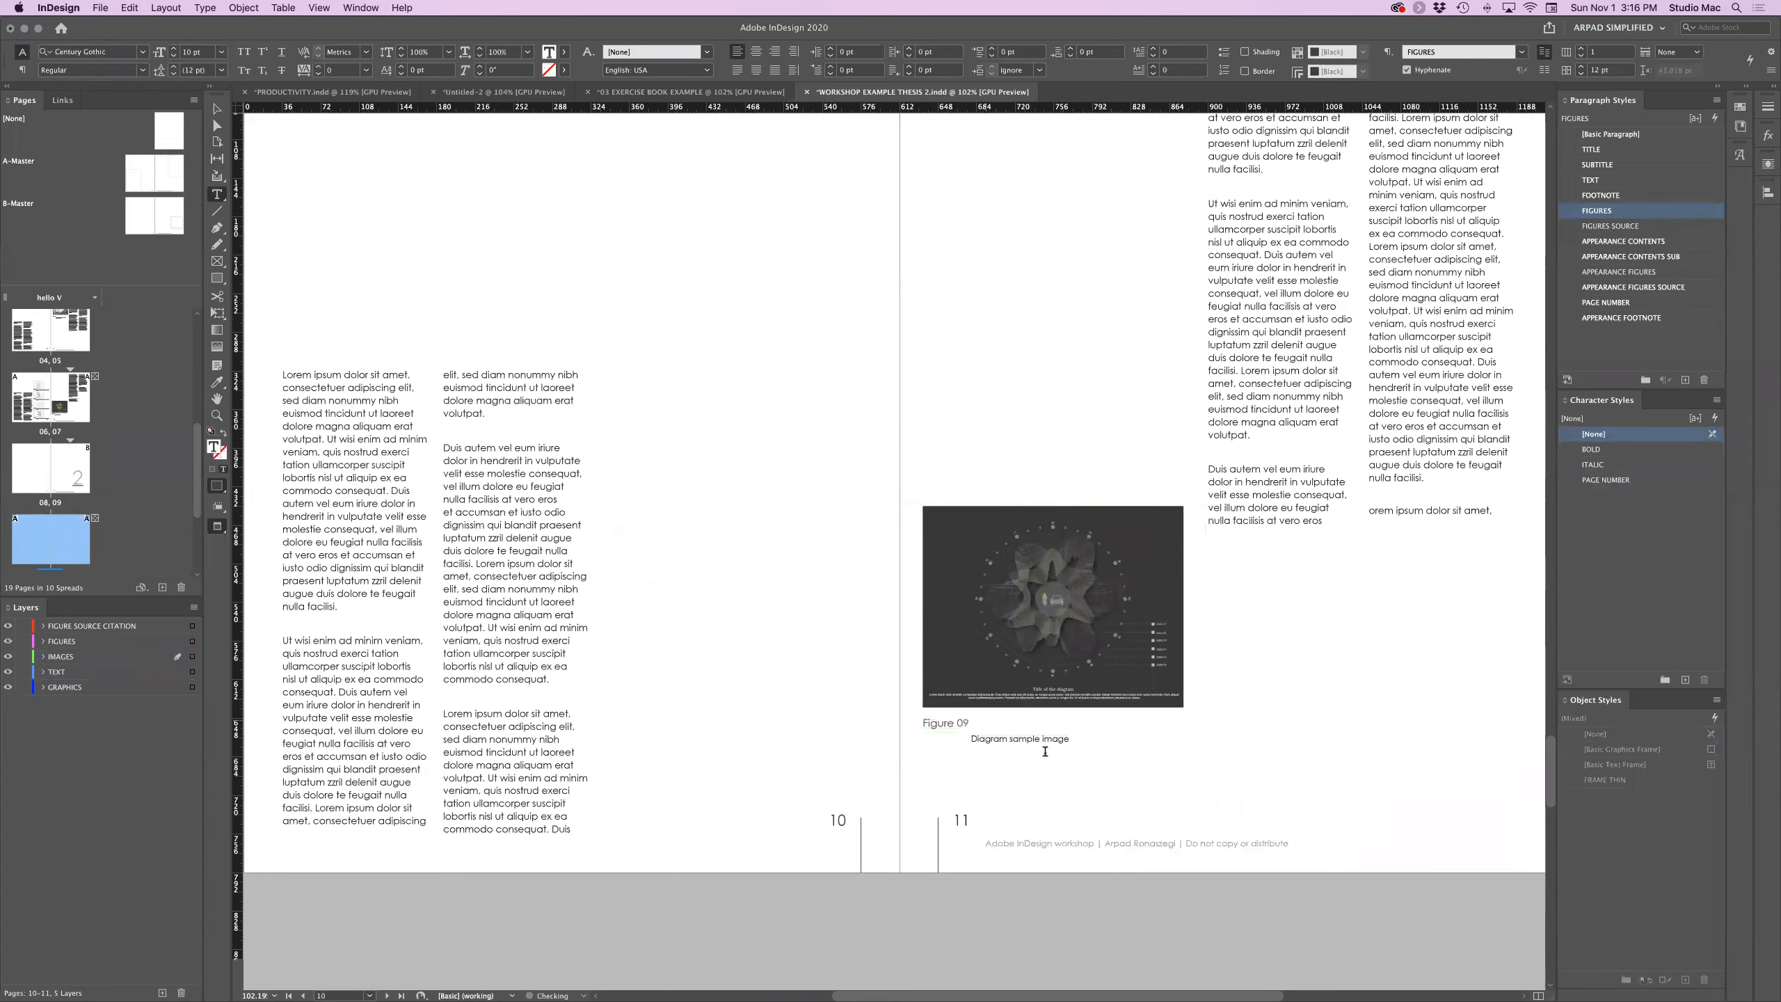
pyautogui.press('Down')
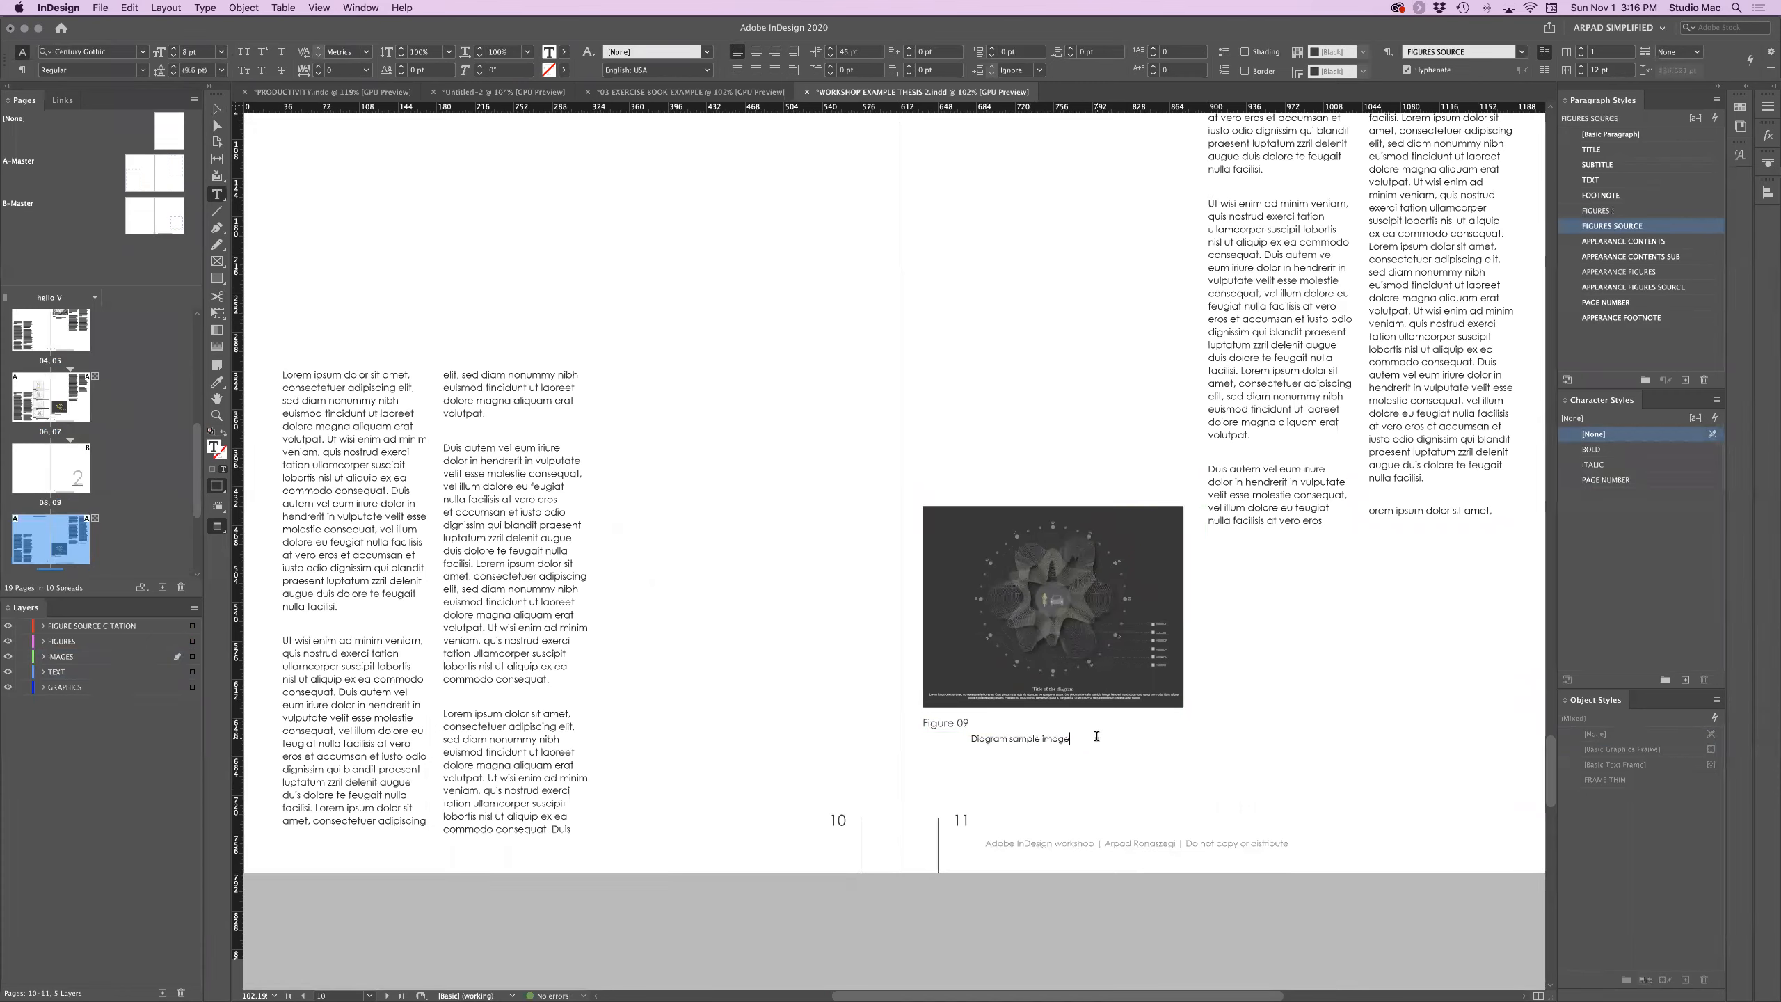
pyautogui.click(217, 108)
pyautogui.click(1029, 416)
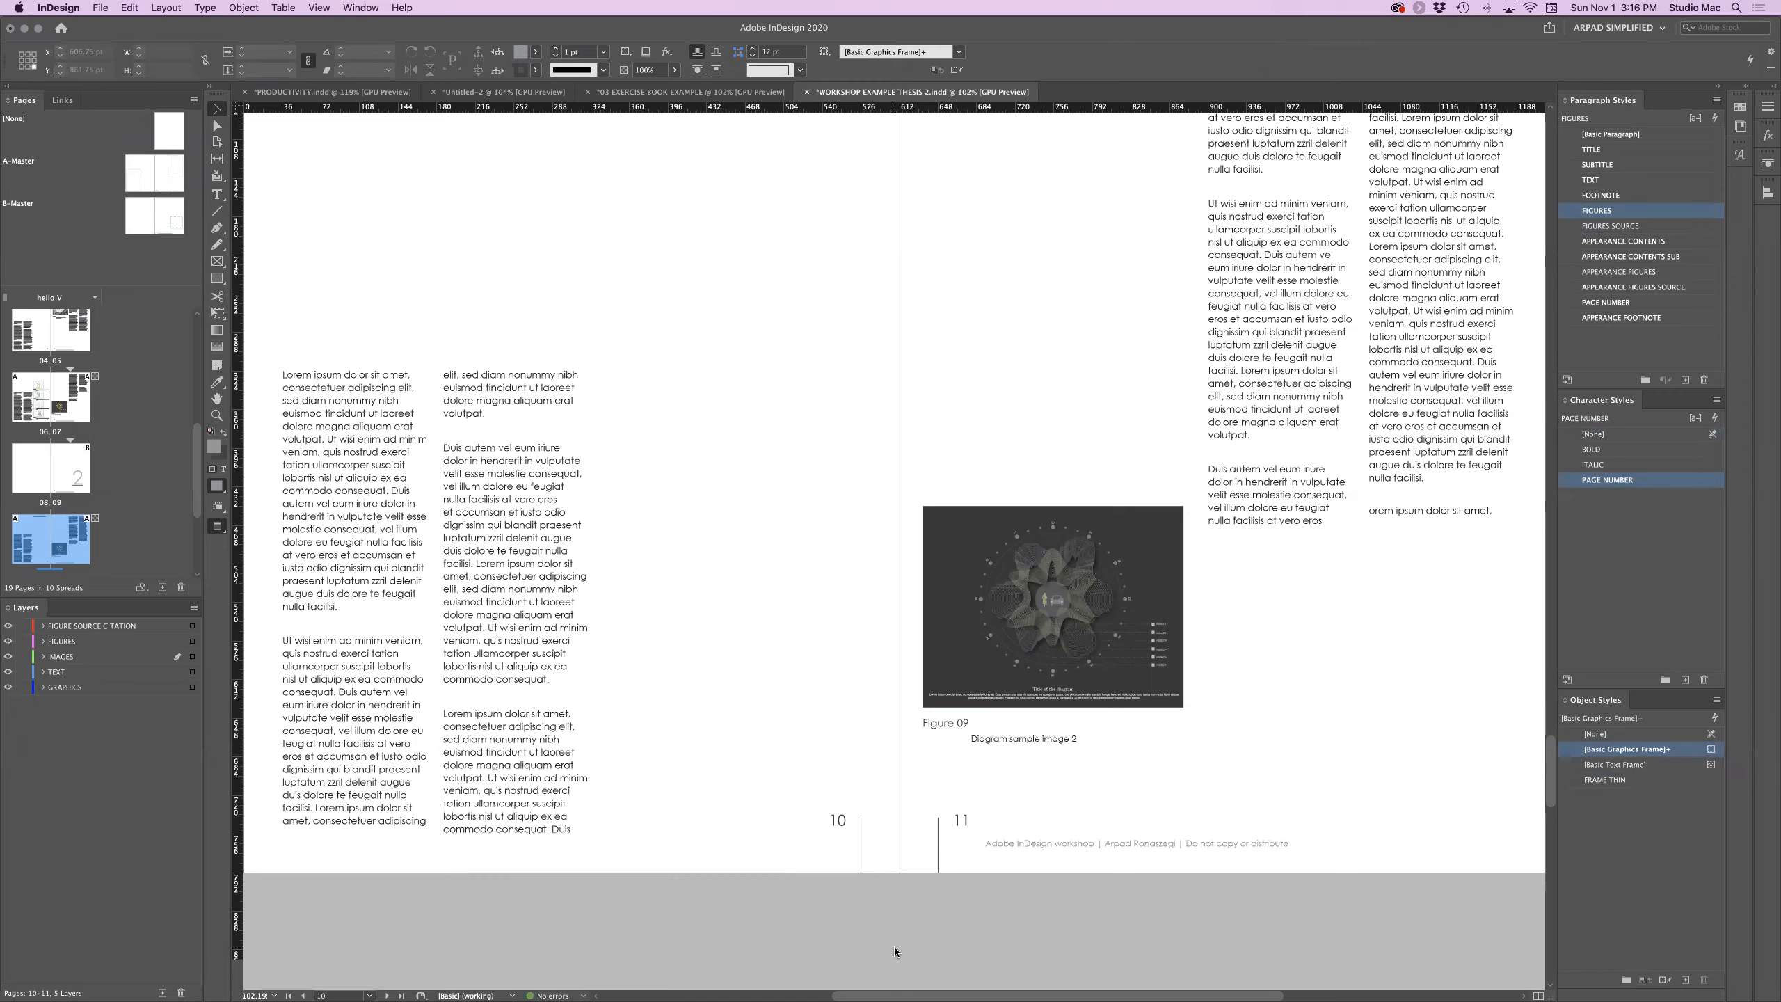
# Regenerate the list of figures below the Contents through Table of Contents with Replace Existing Table of Contents enabled.
pyautogui.scroll(15, 994, 572)
pyautogui.scroll(20, 994, 571)
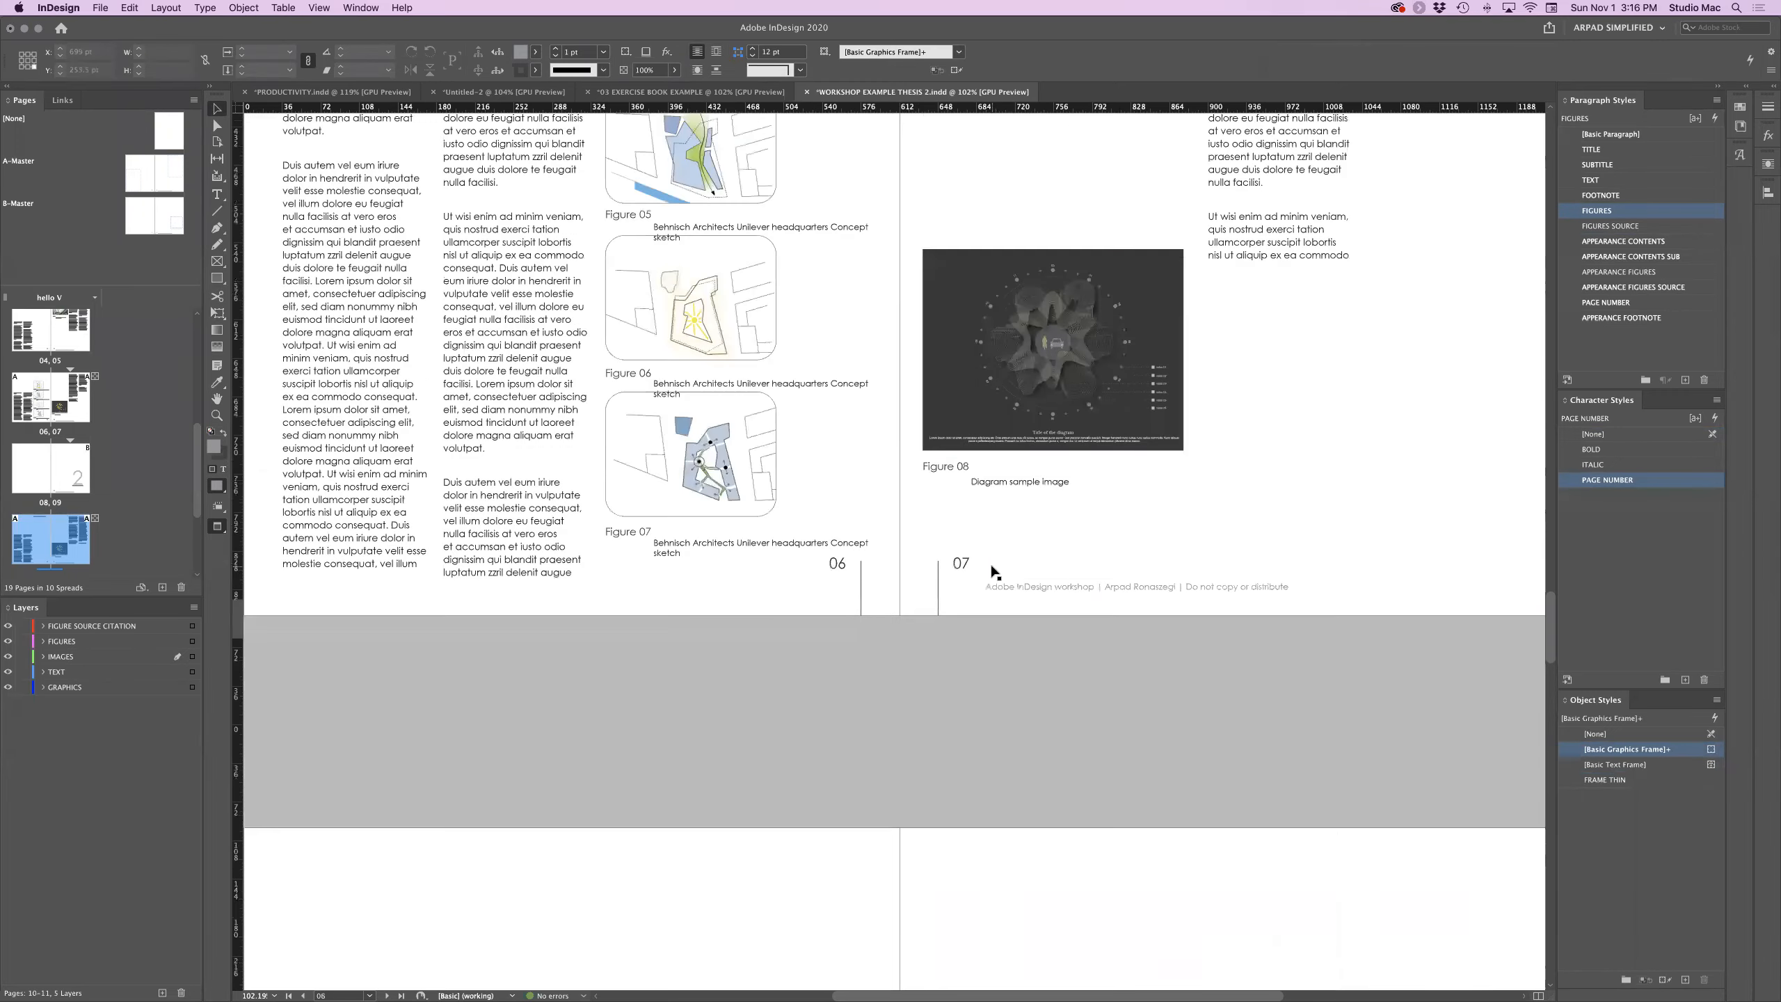
pyautogui.scroll(20, 993, 571)
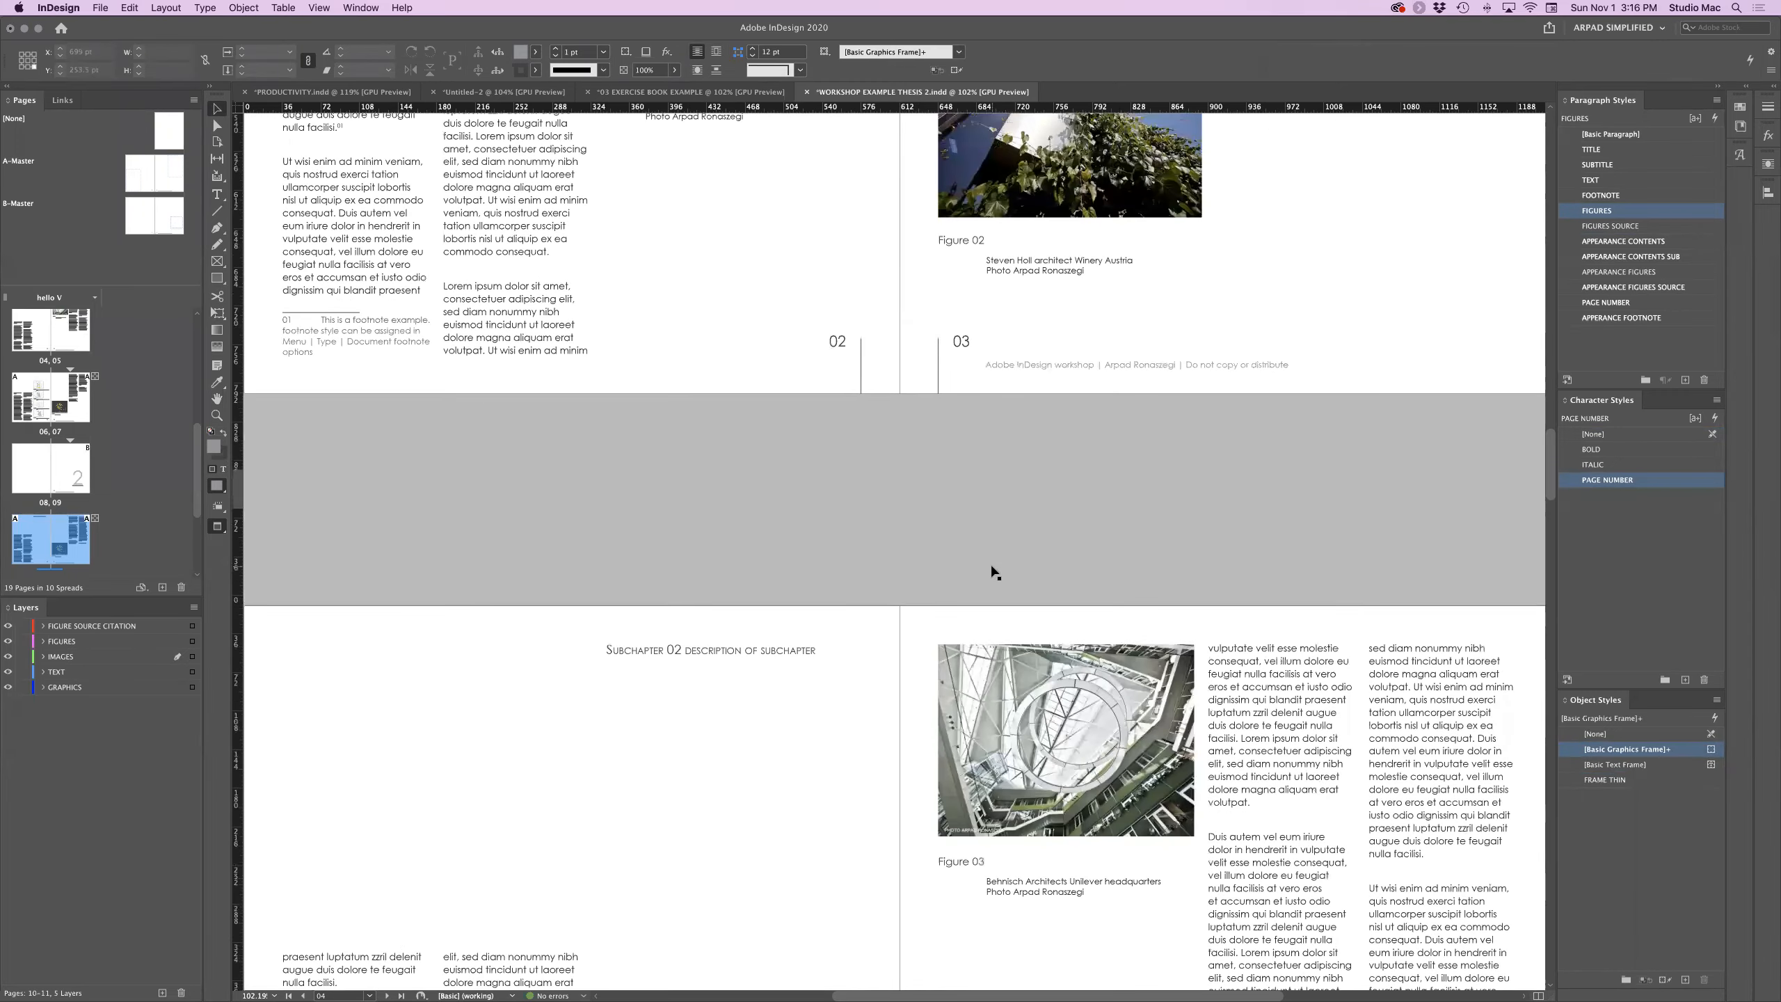
pyautogui.scroll(15, 990, 563)
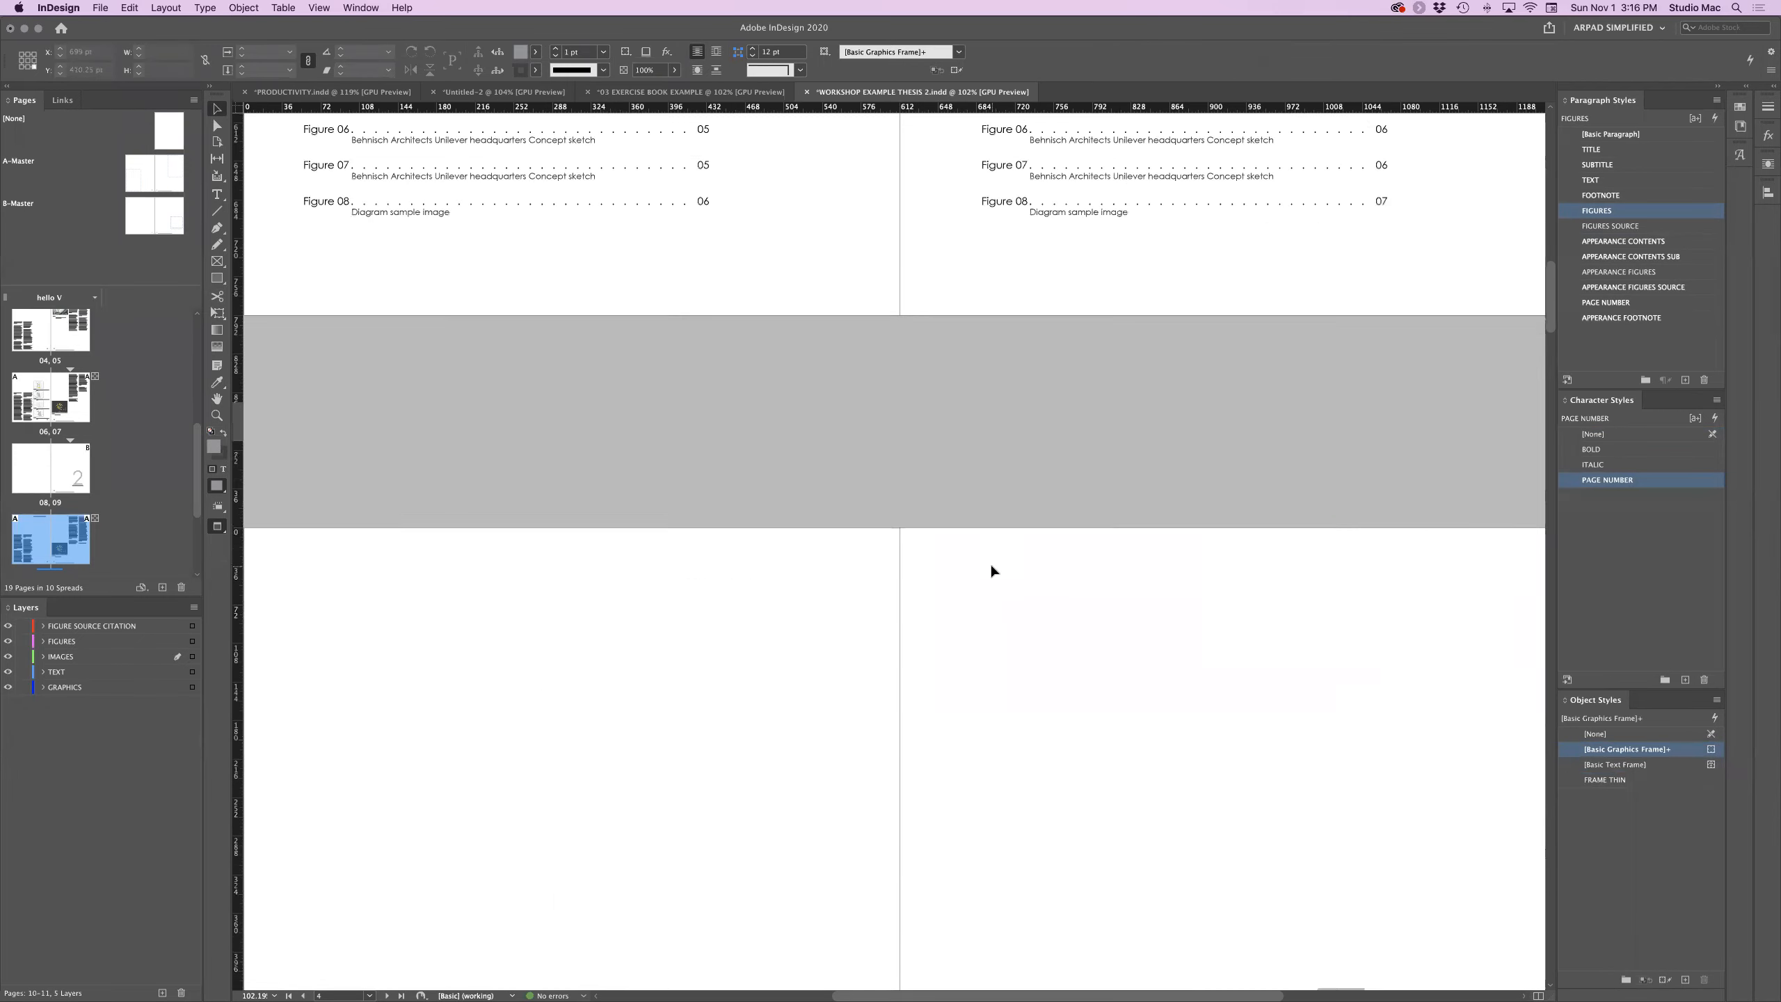
pyautogui.click(1066, 595)
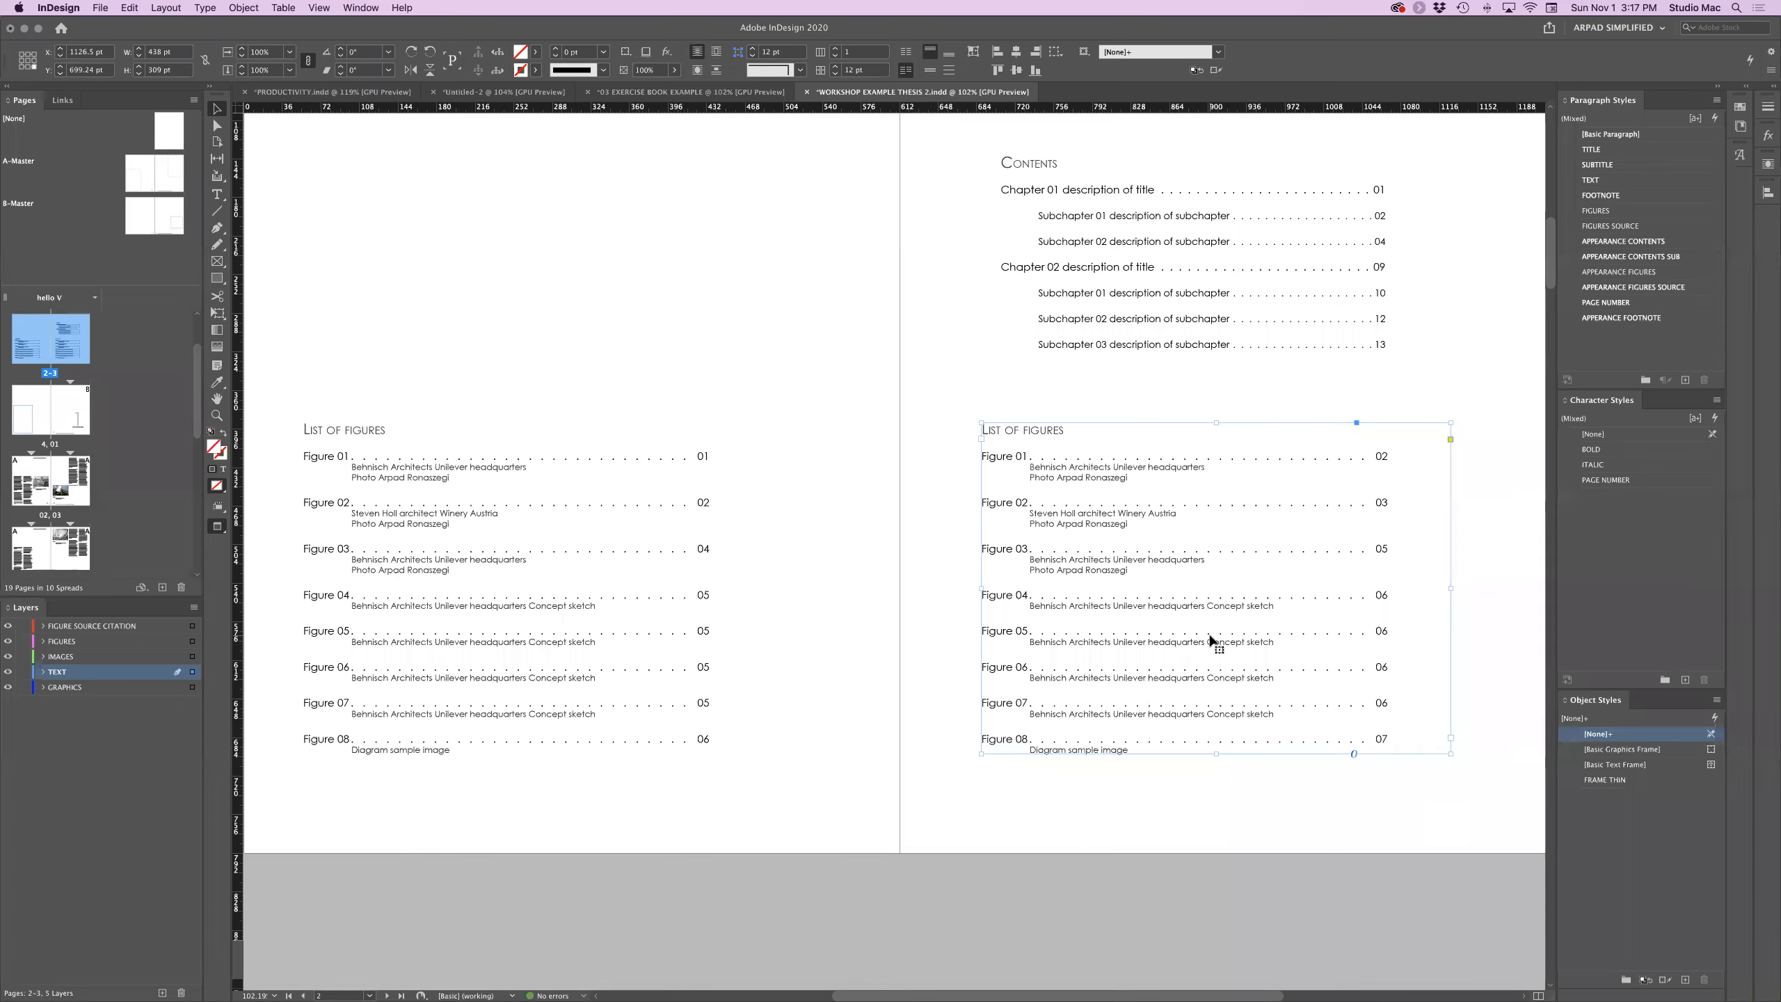
pyautogui.click(166, 8)
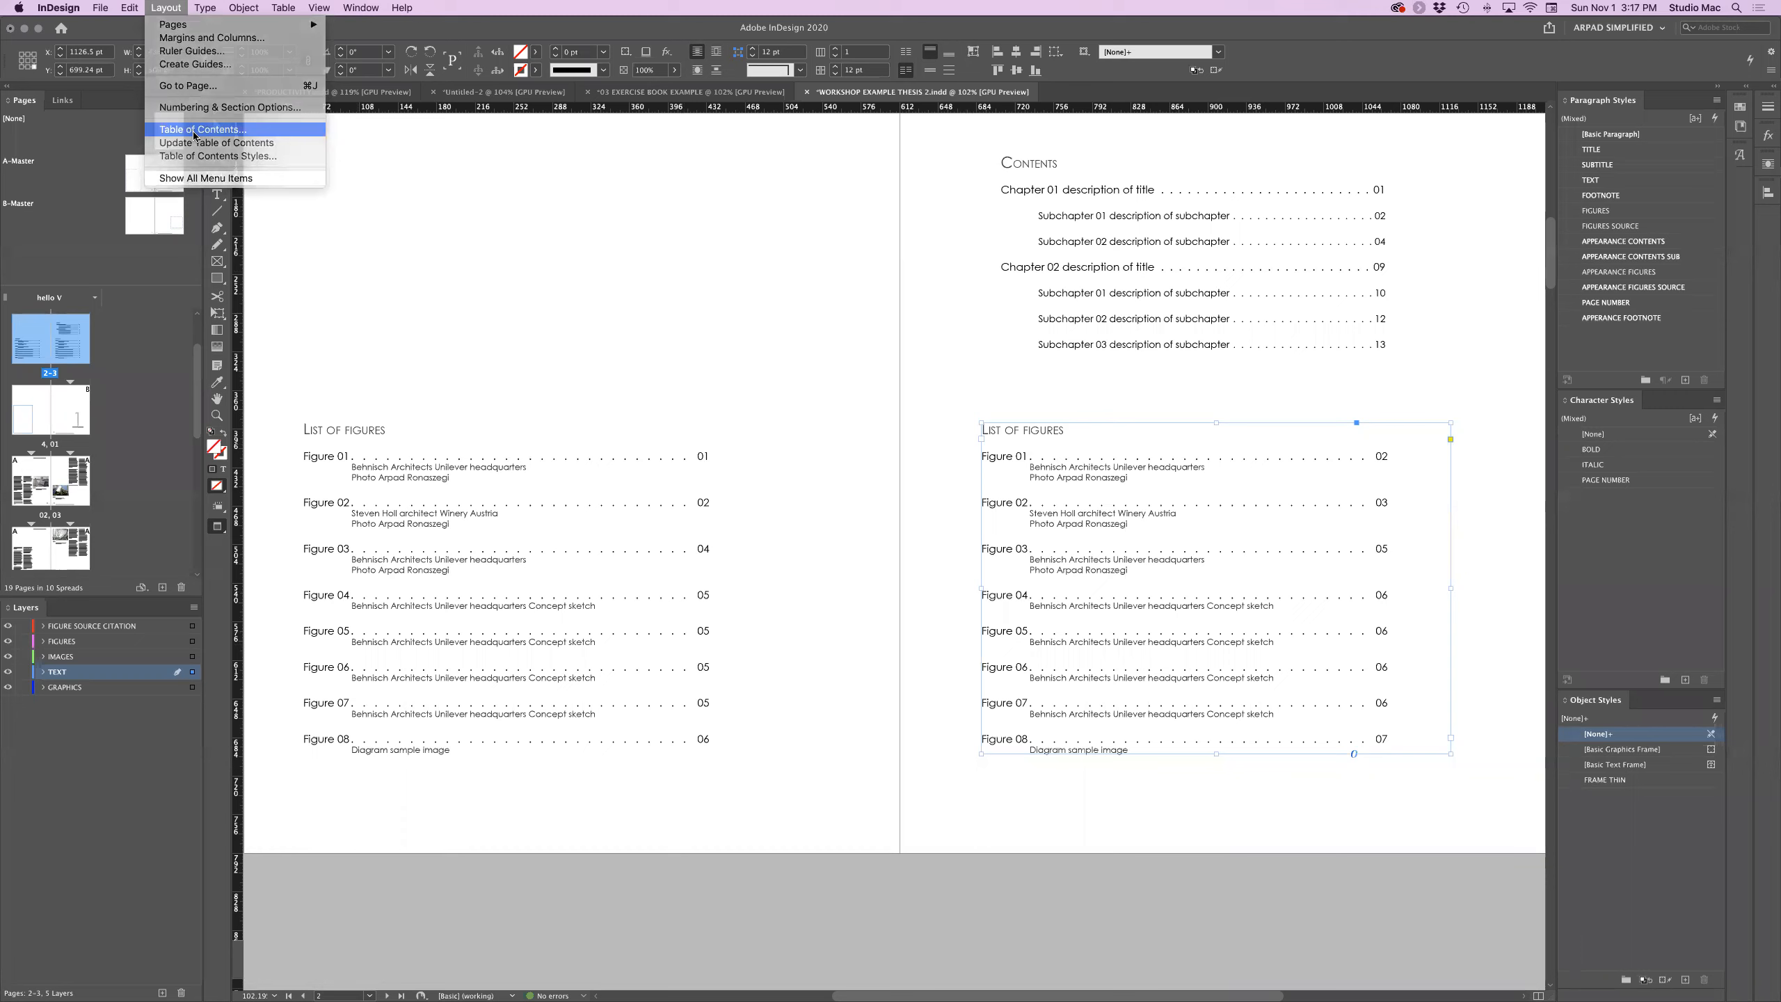
pyautogui.click(207, 132)
pyautogui.moveTo(890, 426); pyautogui.dragTo(584, 192)
pyautogui.click(489, 501)
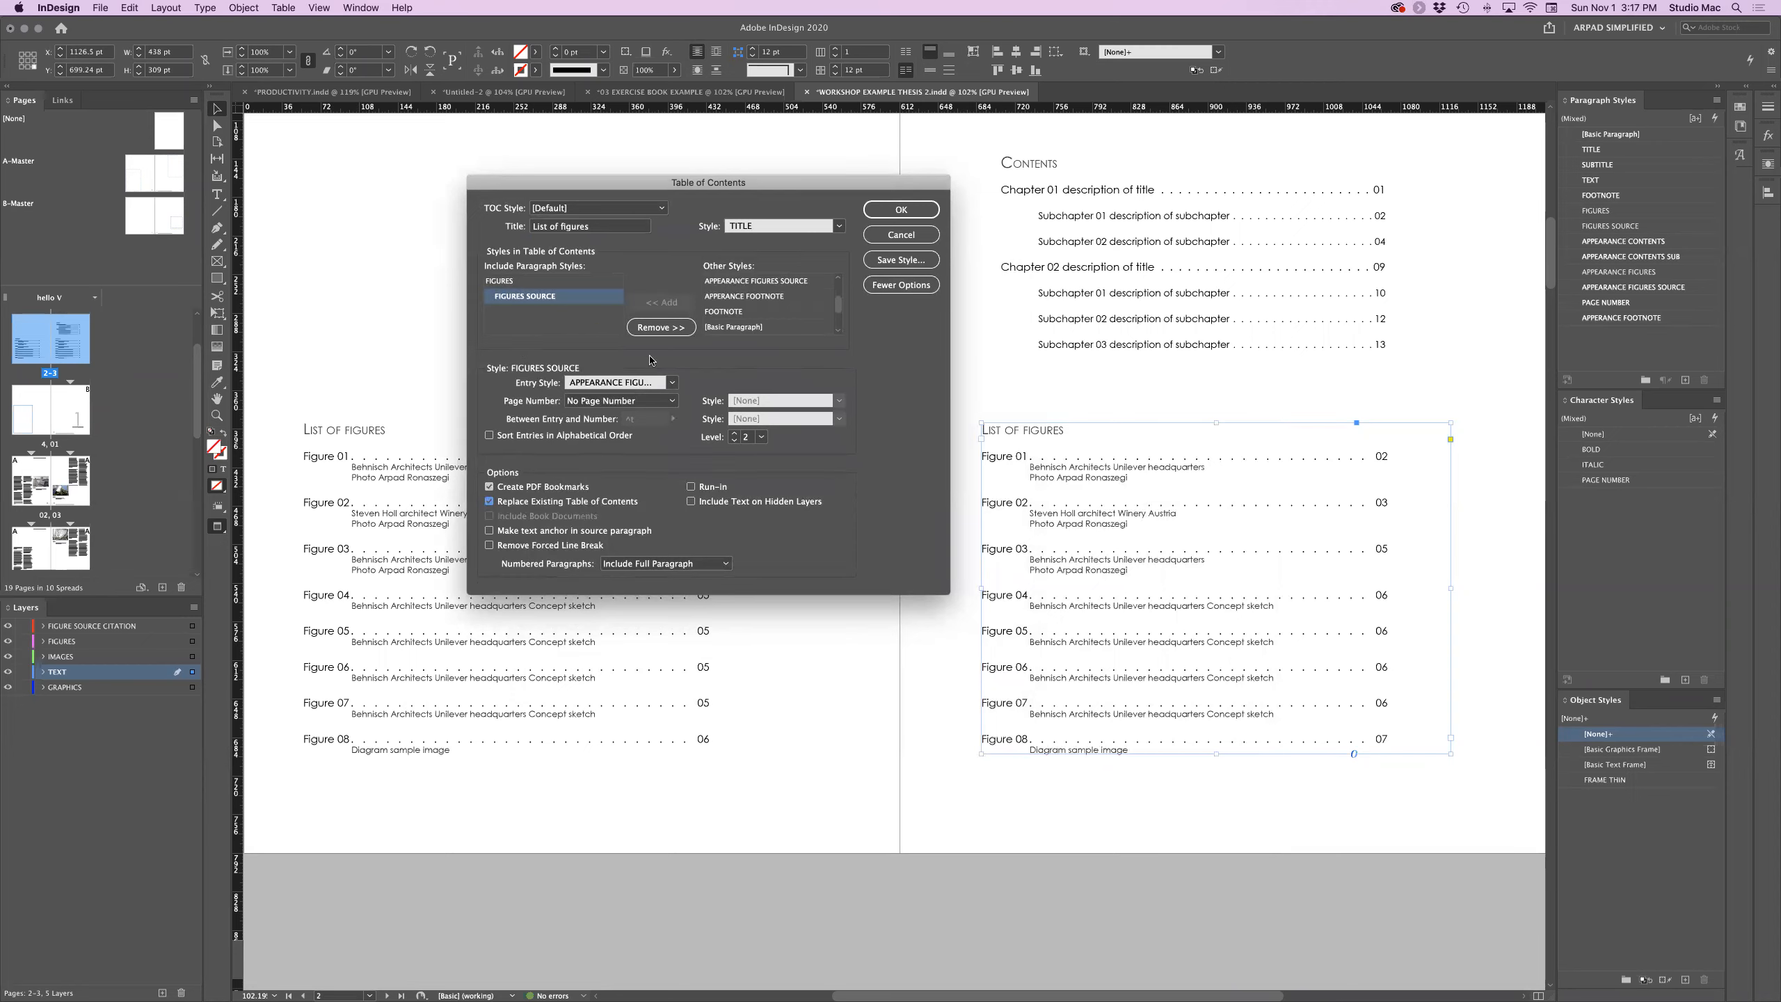
pyautogui.click(888, 212)
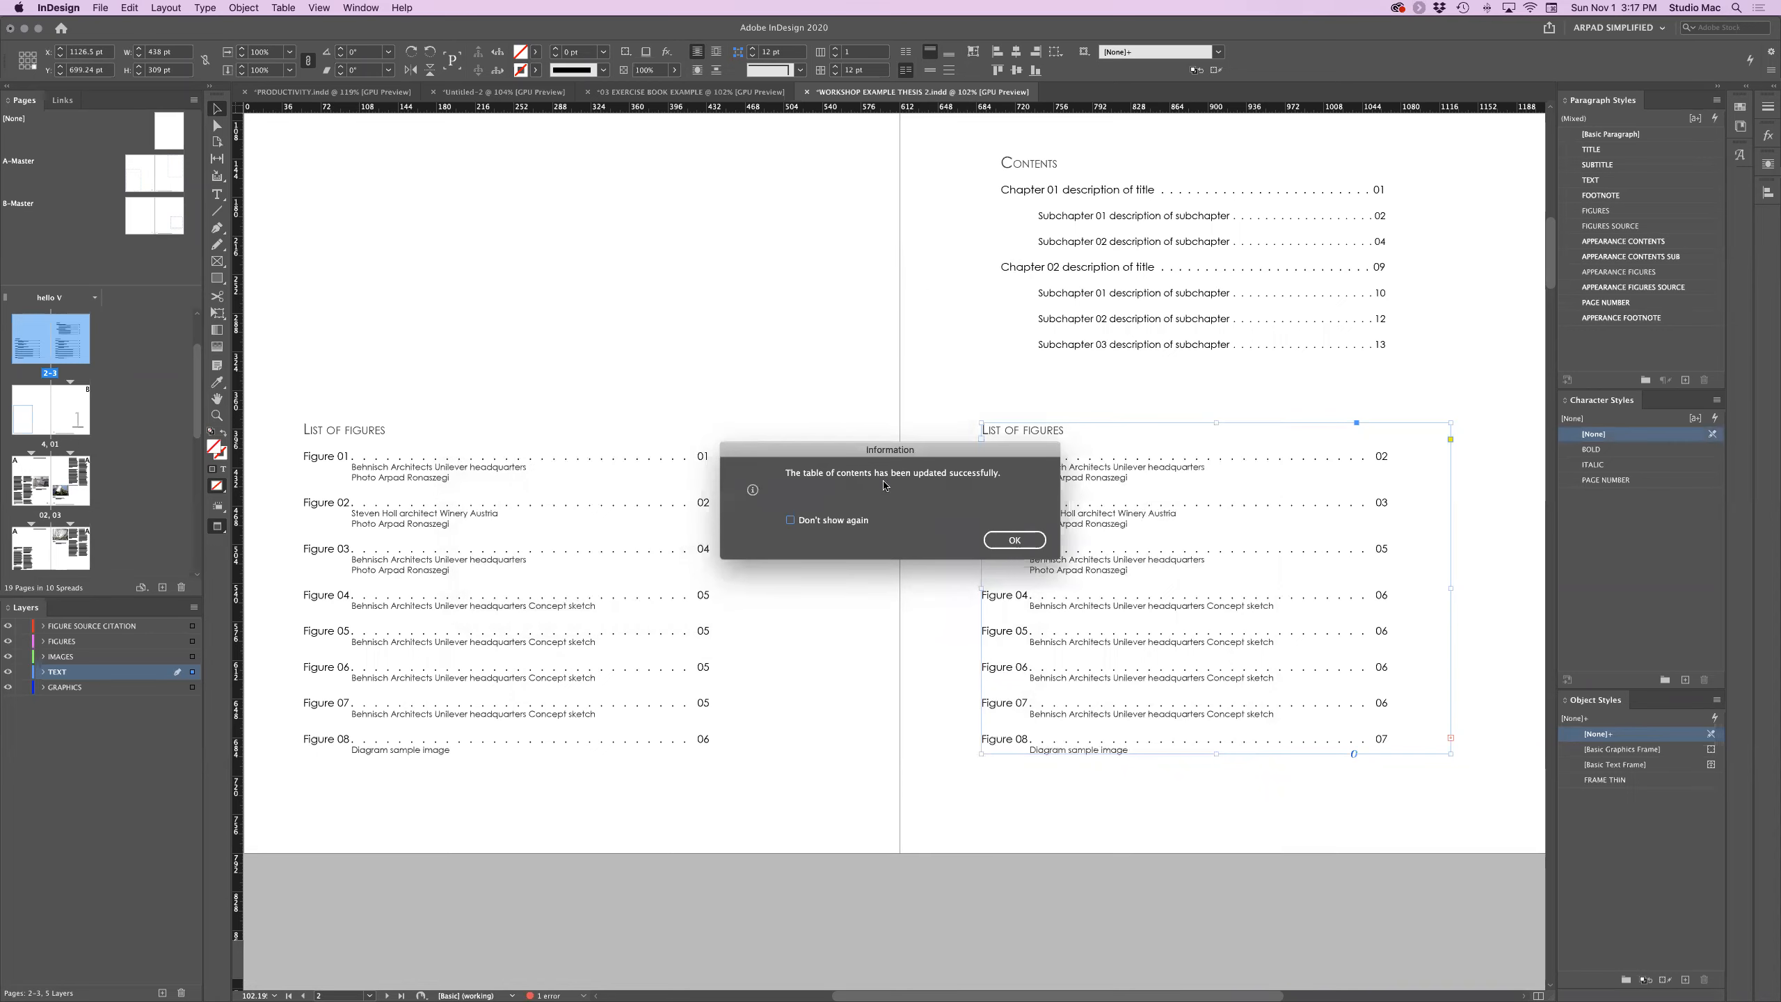
pyautogui.click(1009, 541)
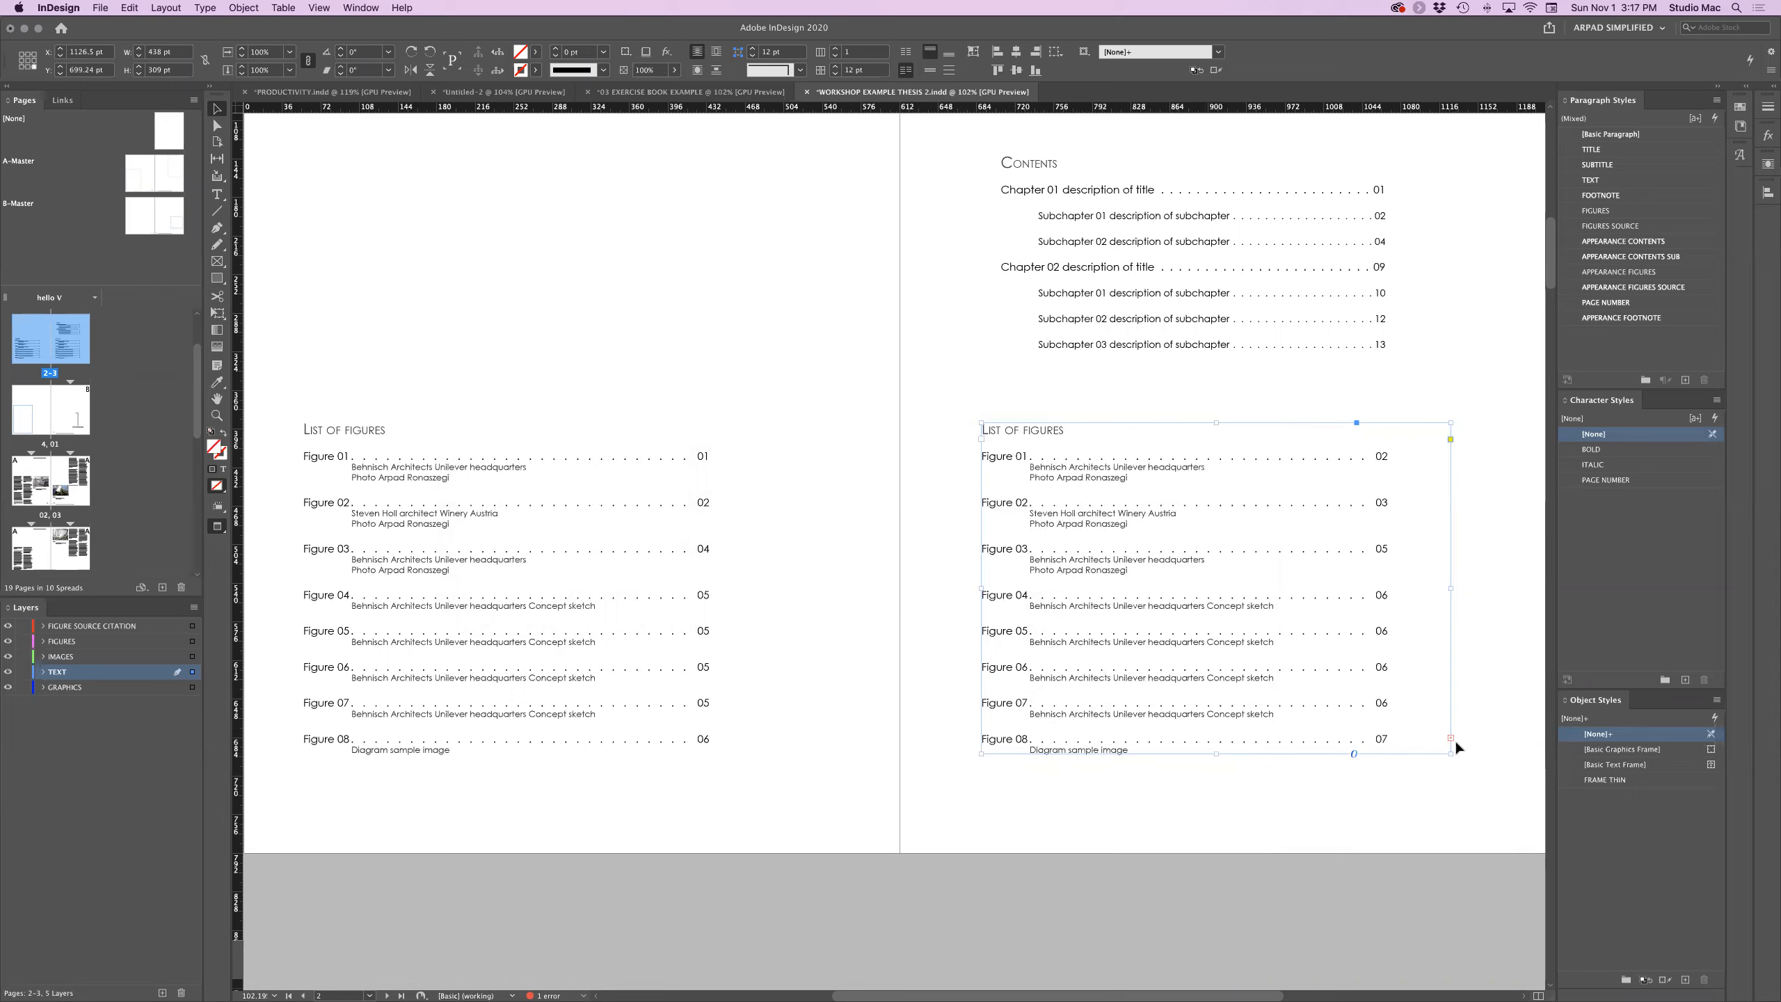
# Extend the frame of the list of figures below the Contents to fit all its text, and deselect it.
pyautogui.doubleClick(1215, 753)
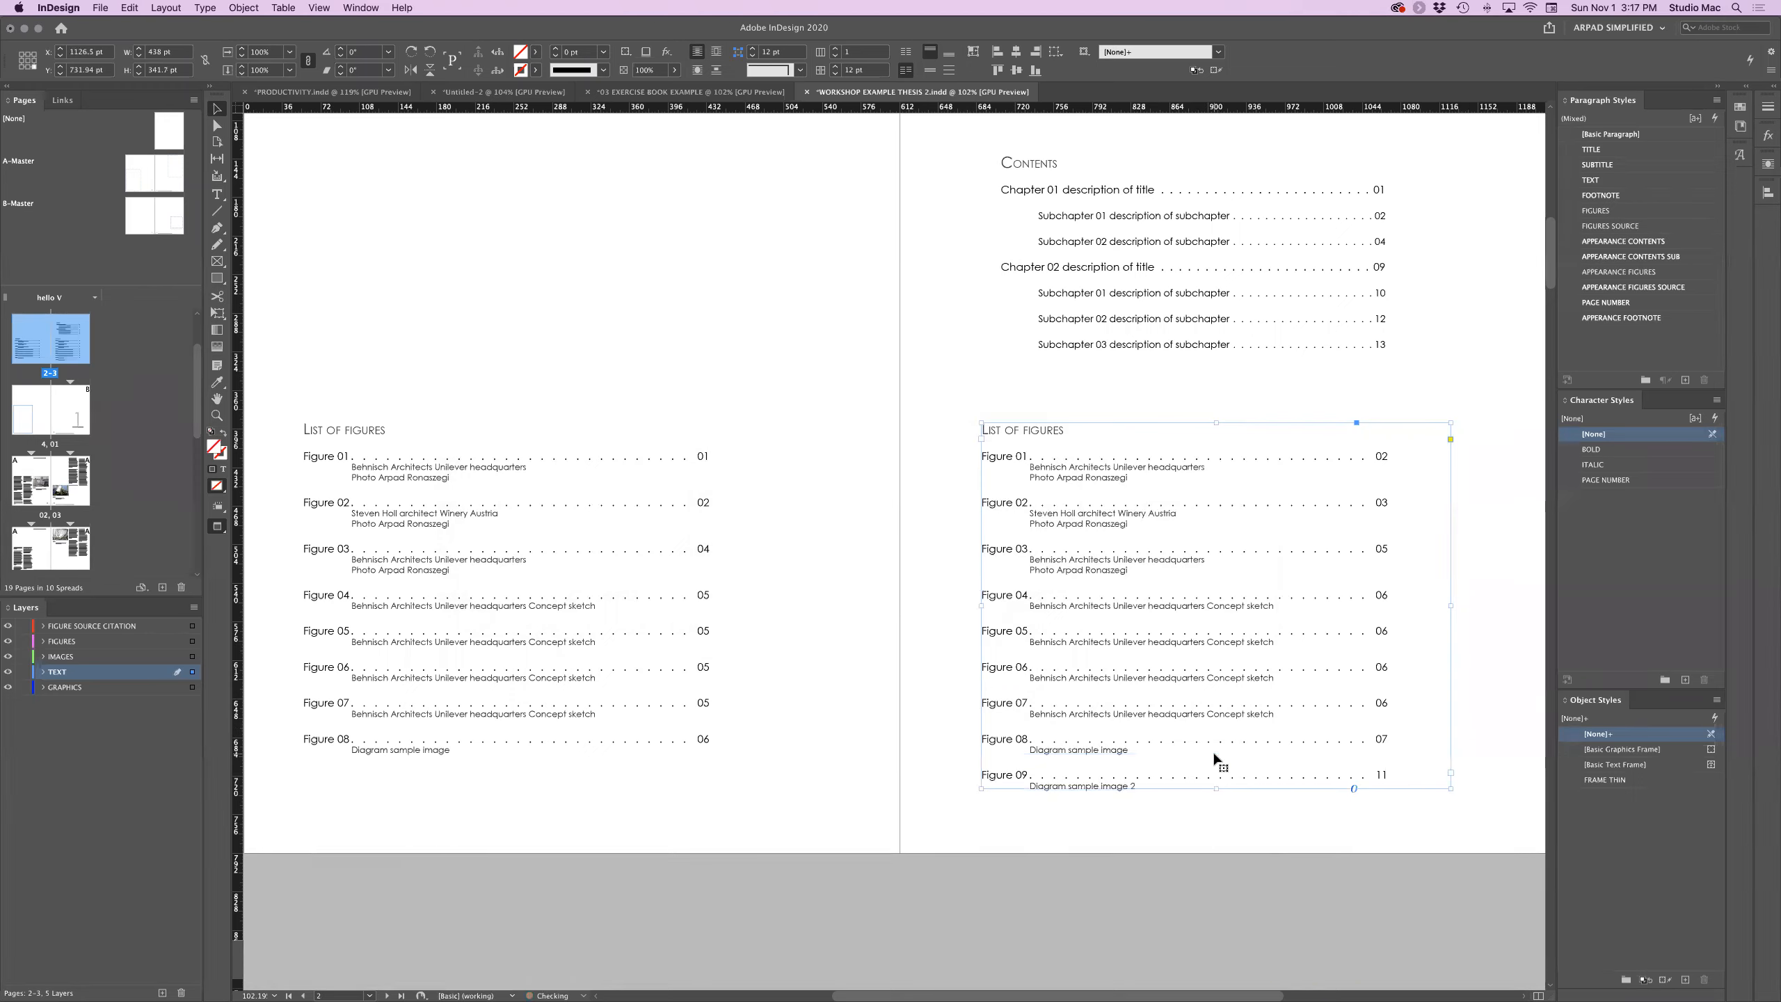
pyautogui.click(1025, 822)
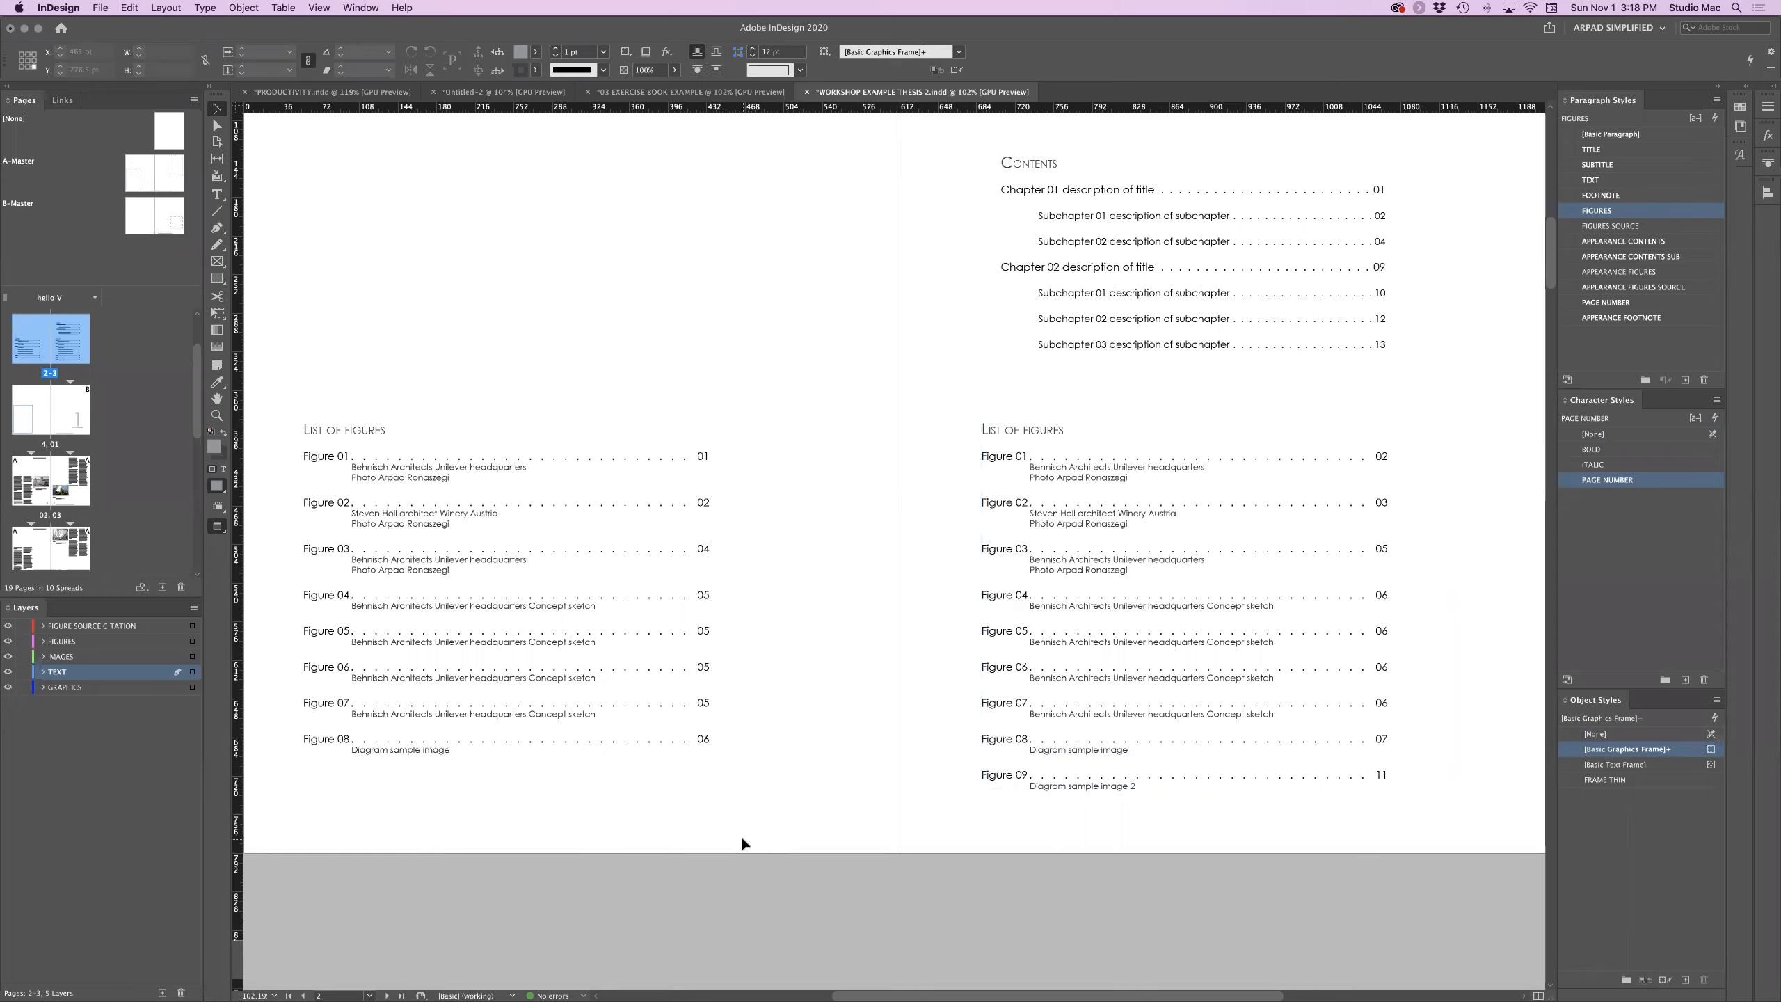
pyautogui.hscroll(1, 743, 841)
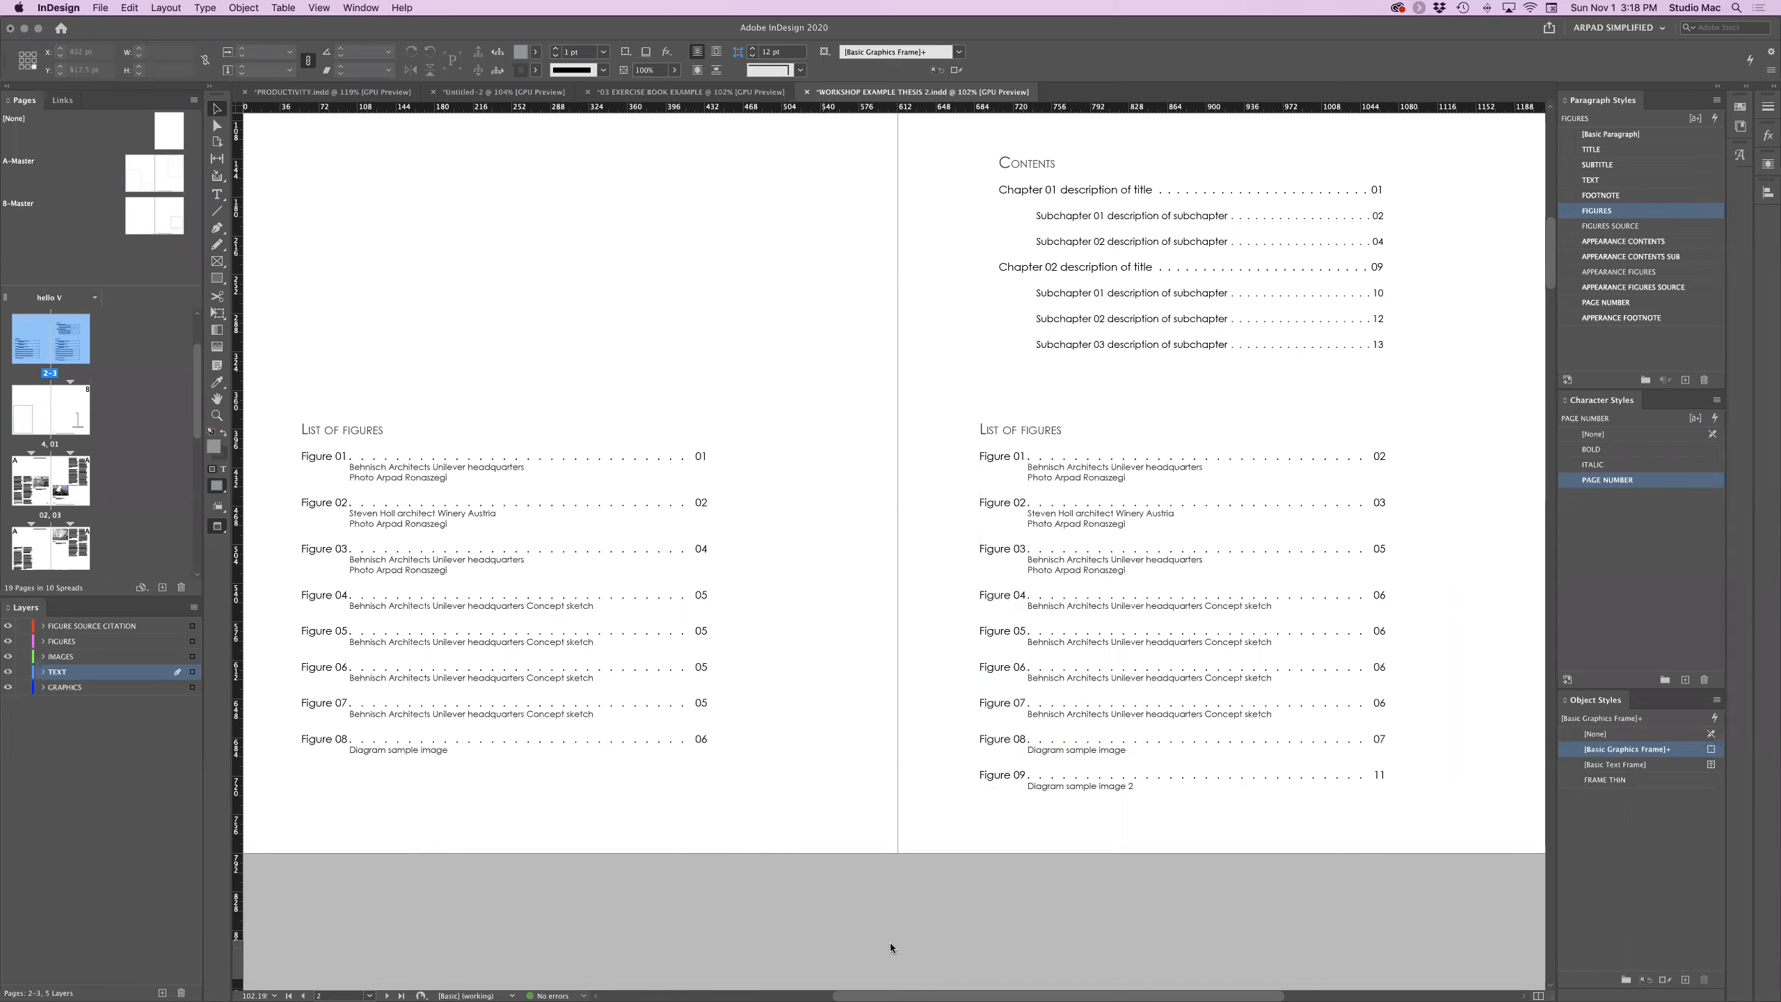